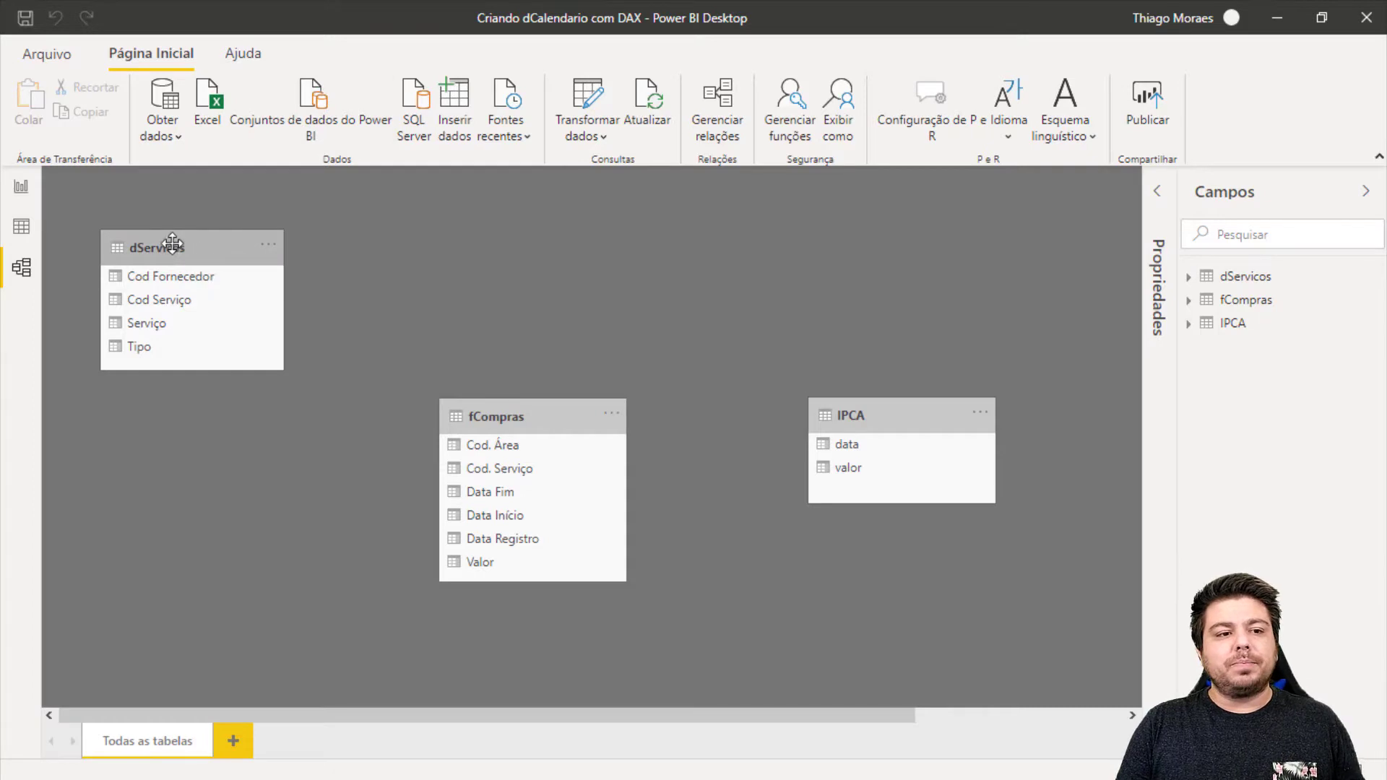
Step: Rearrange the dServicos, fCompras and IPCA tables slightly in the model diagram
{"action": "left_click_drag", "start_coordinate": [172, 247], "coordinate": [171, 279]}
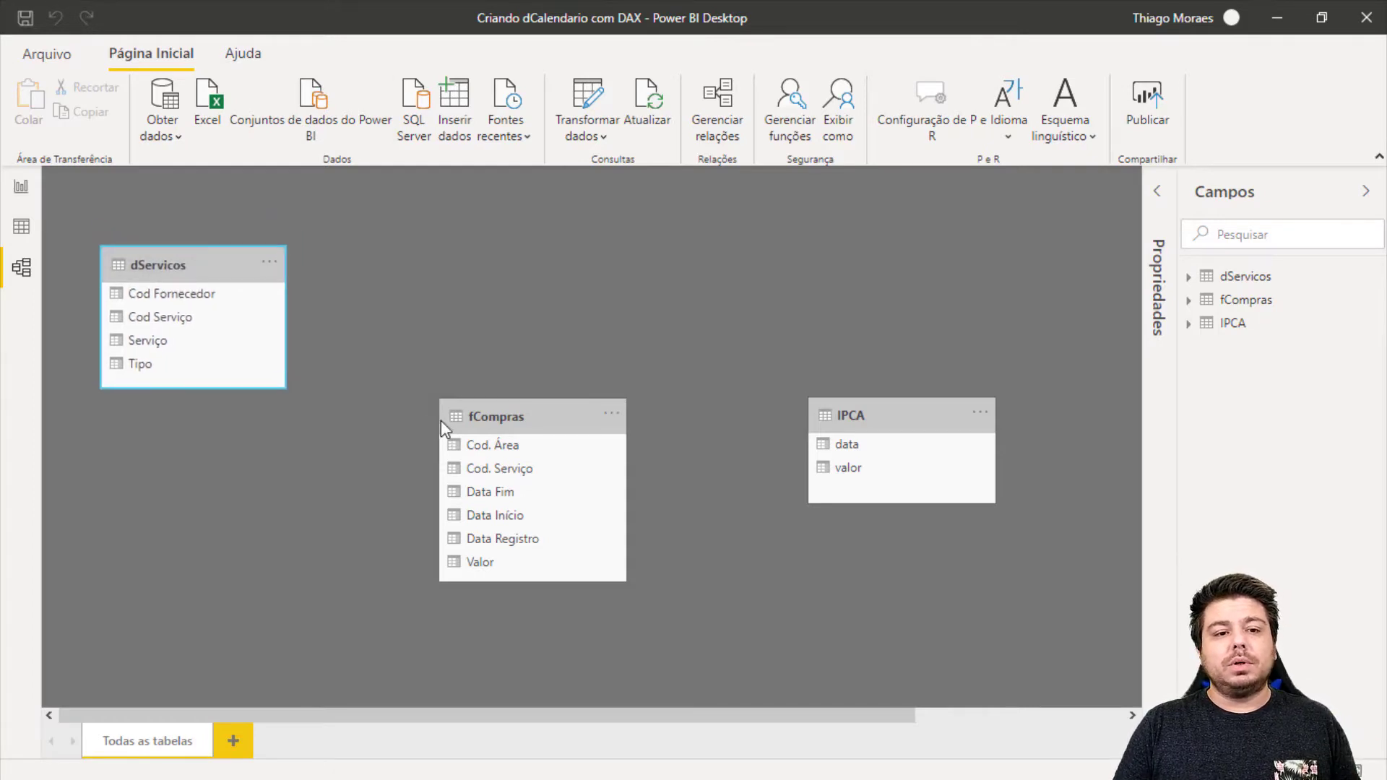
{"action": "left_click", "coordinate": [528, 414]}
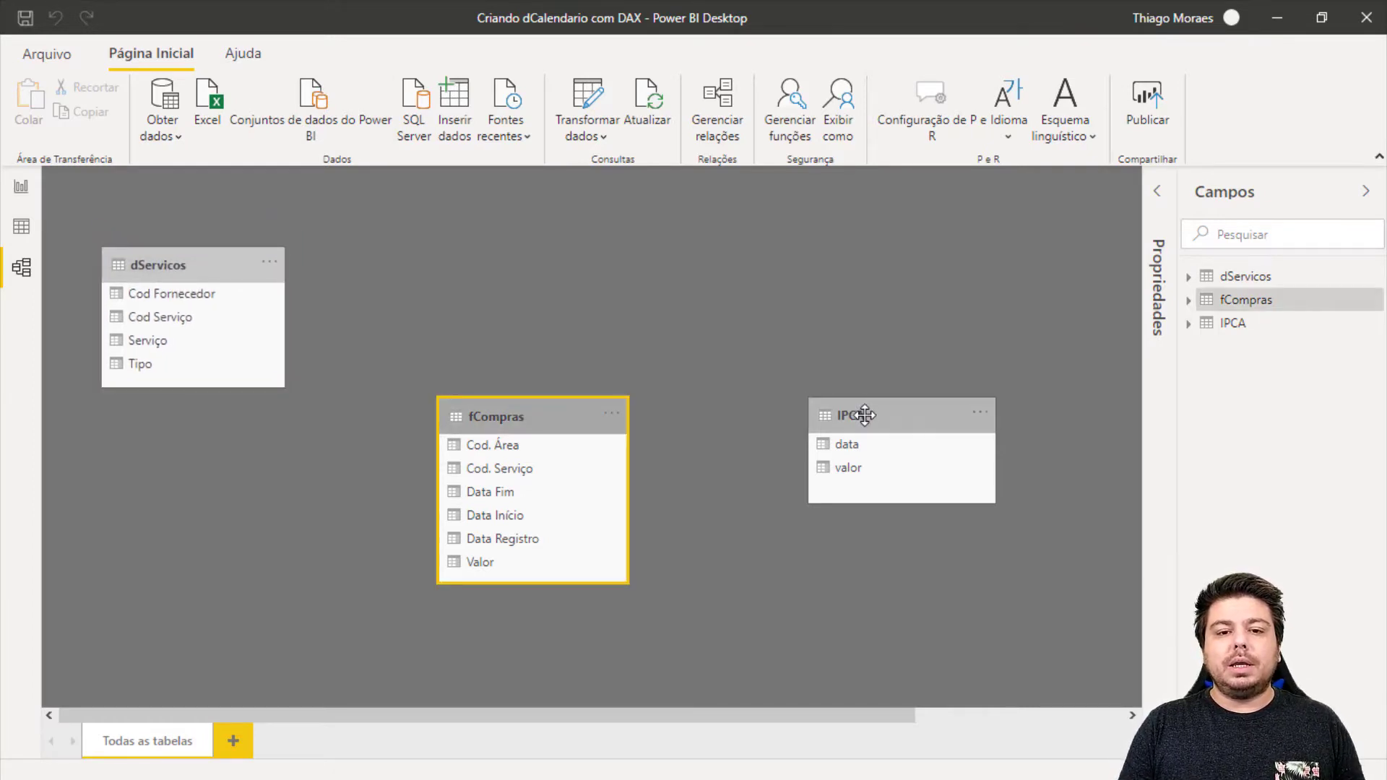
{"action": "left_click_drag", "start_coordinate": [863, 416], "coordinate": [875, 417]}
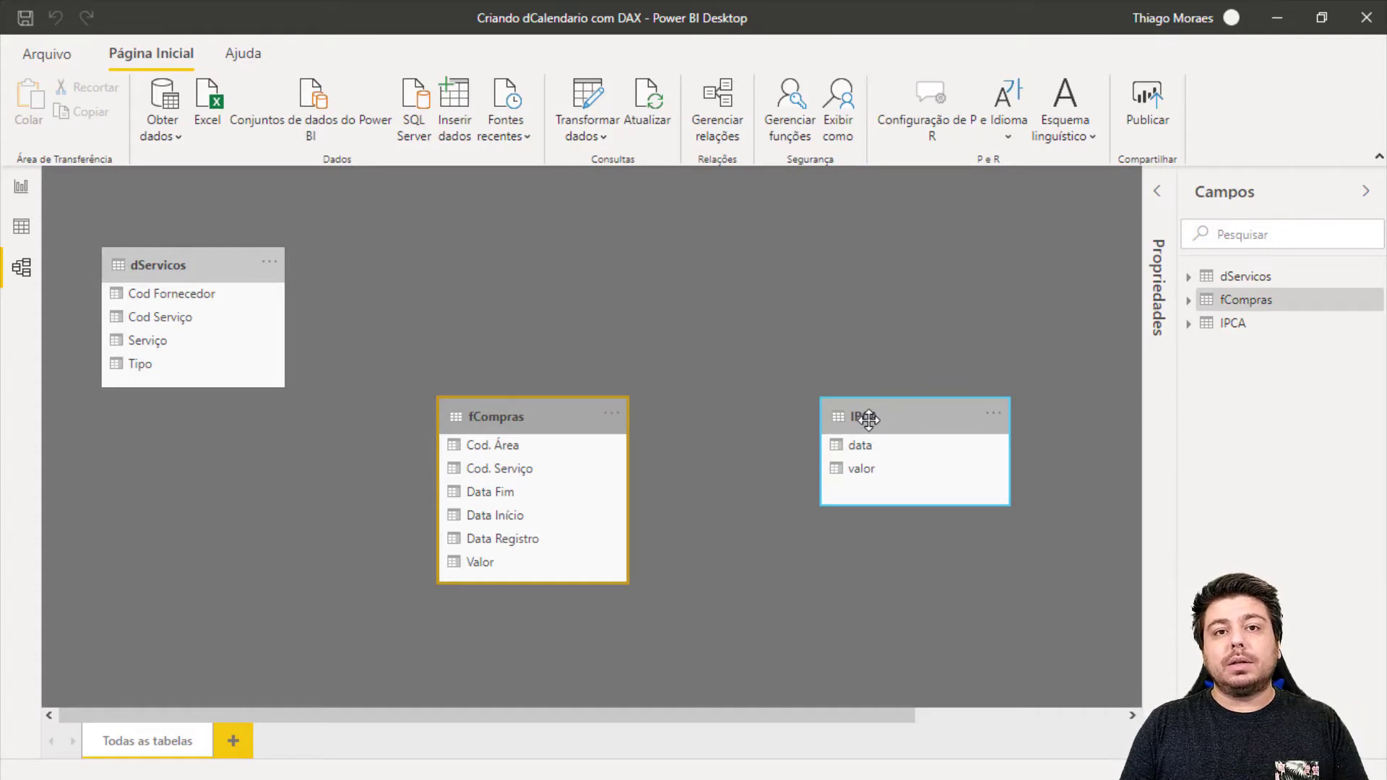
{"action": "left_click_drag", "start_coordinate": [523, 418], "coordinate": [525, 440]}
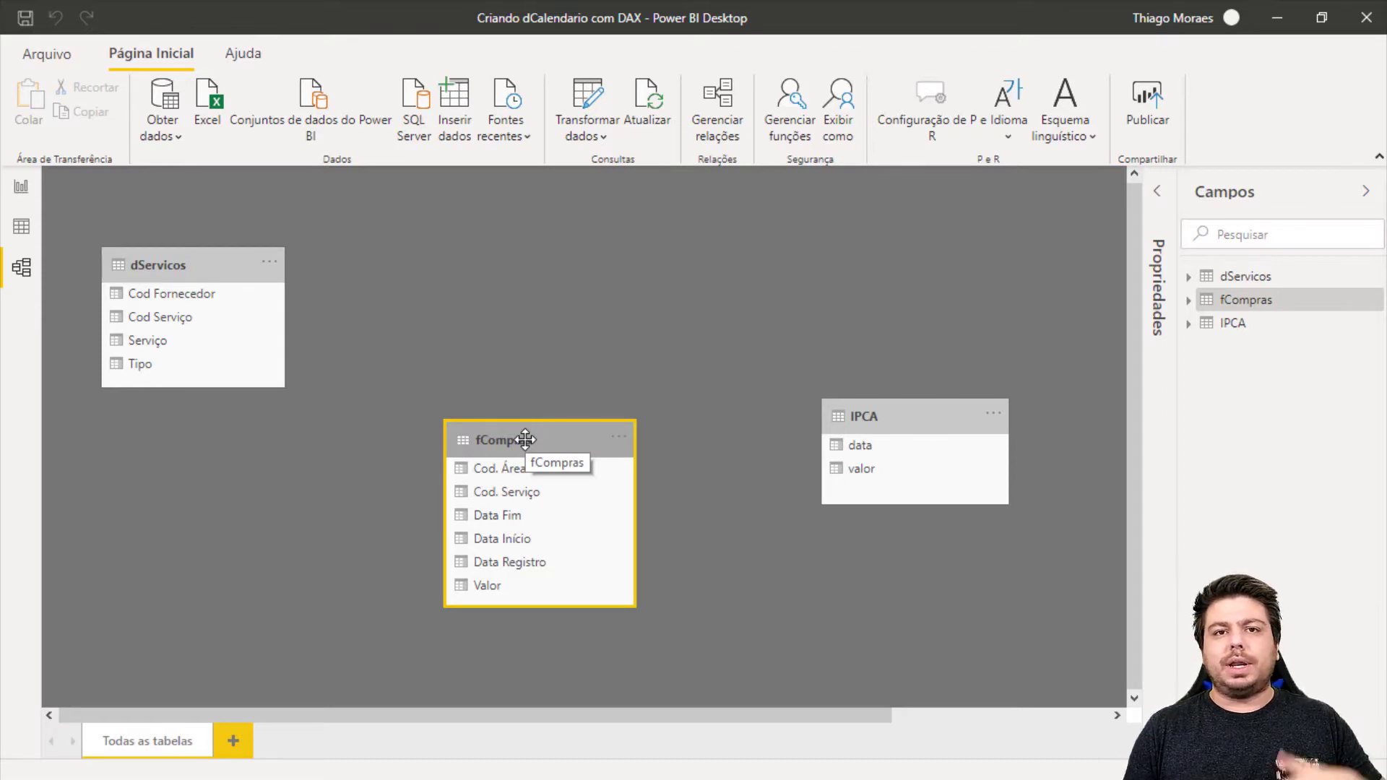
{"action": "left_click_drag", "start_coordinate": [191, 270], "coordinate": [180, 269]}
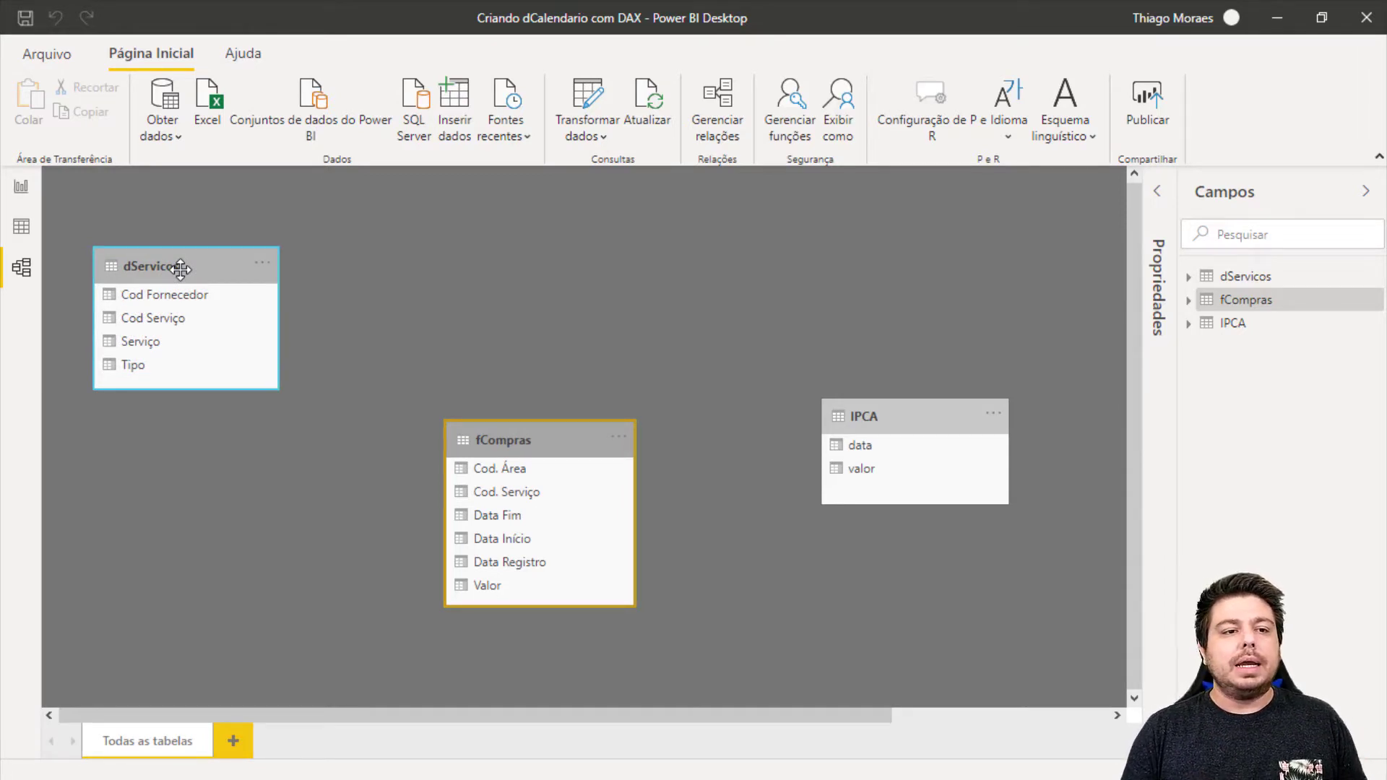
{"action": "left_click_drag", "start_coordinate": [181, 269], "coordinate": [181, 287]}
{"action": "left_click_drag", "start_coordinate": [487, 440], "coordinate": [429, 441]}
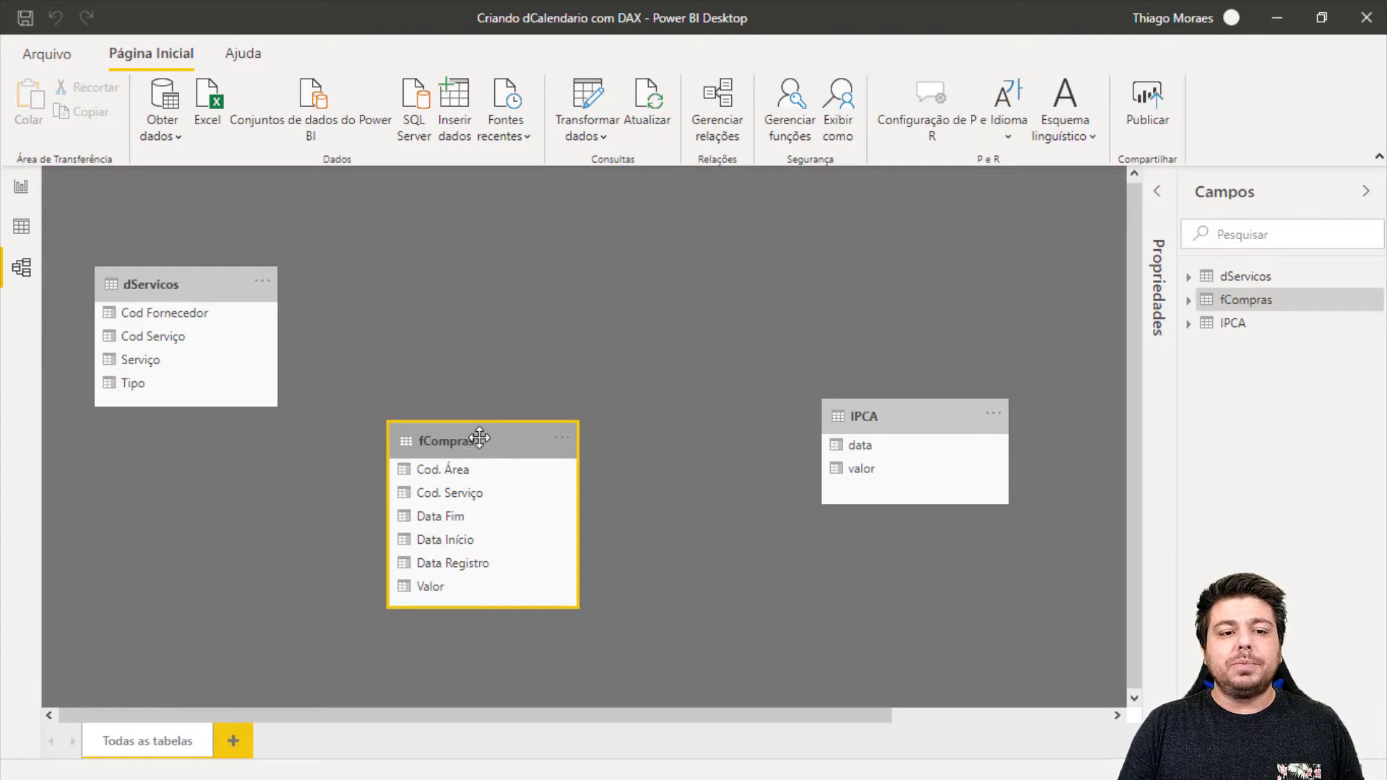
{"action": "left_click_drag", "start_coordinate": [479, 438], "coordinate": [530, 446]}
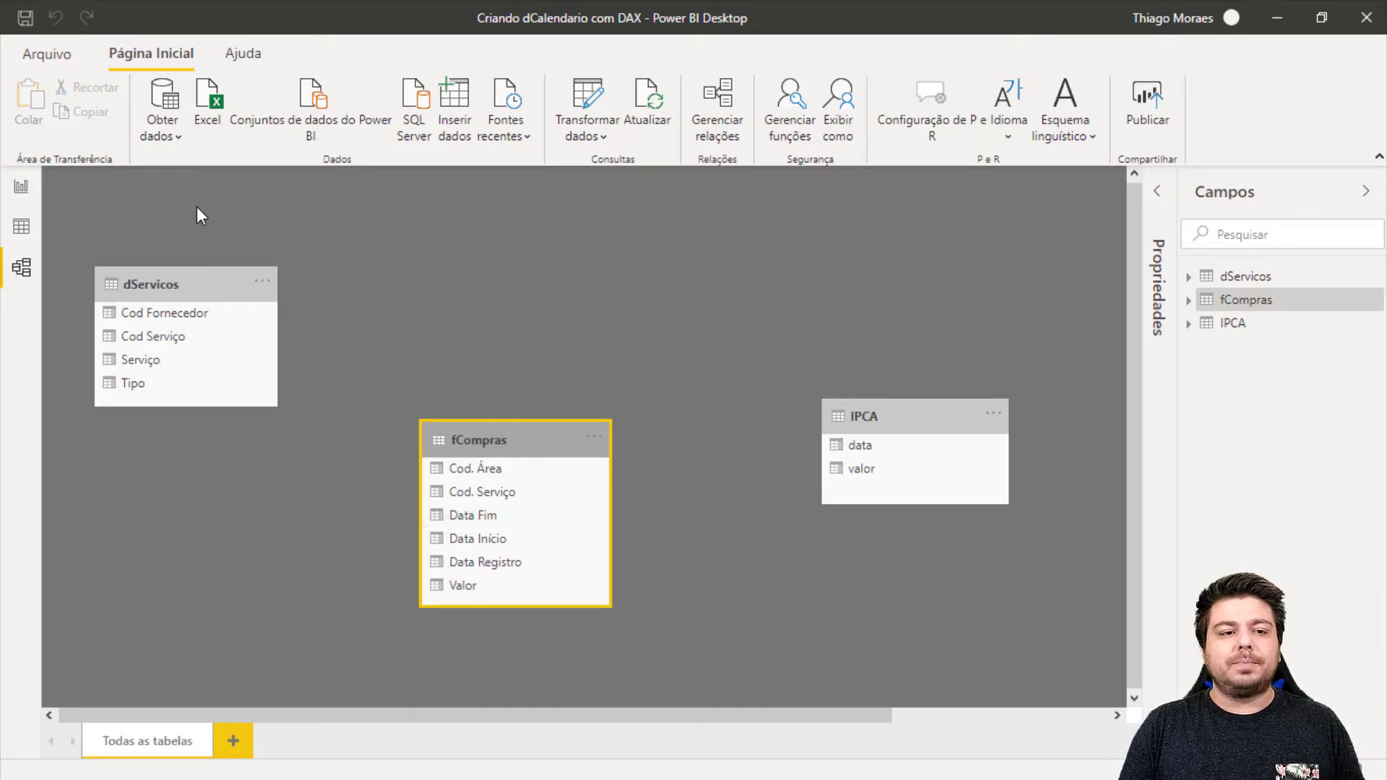
{"action": "left_click_drag", "start_coordinate": [171, 279], "coordinate": [186, 286]}
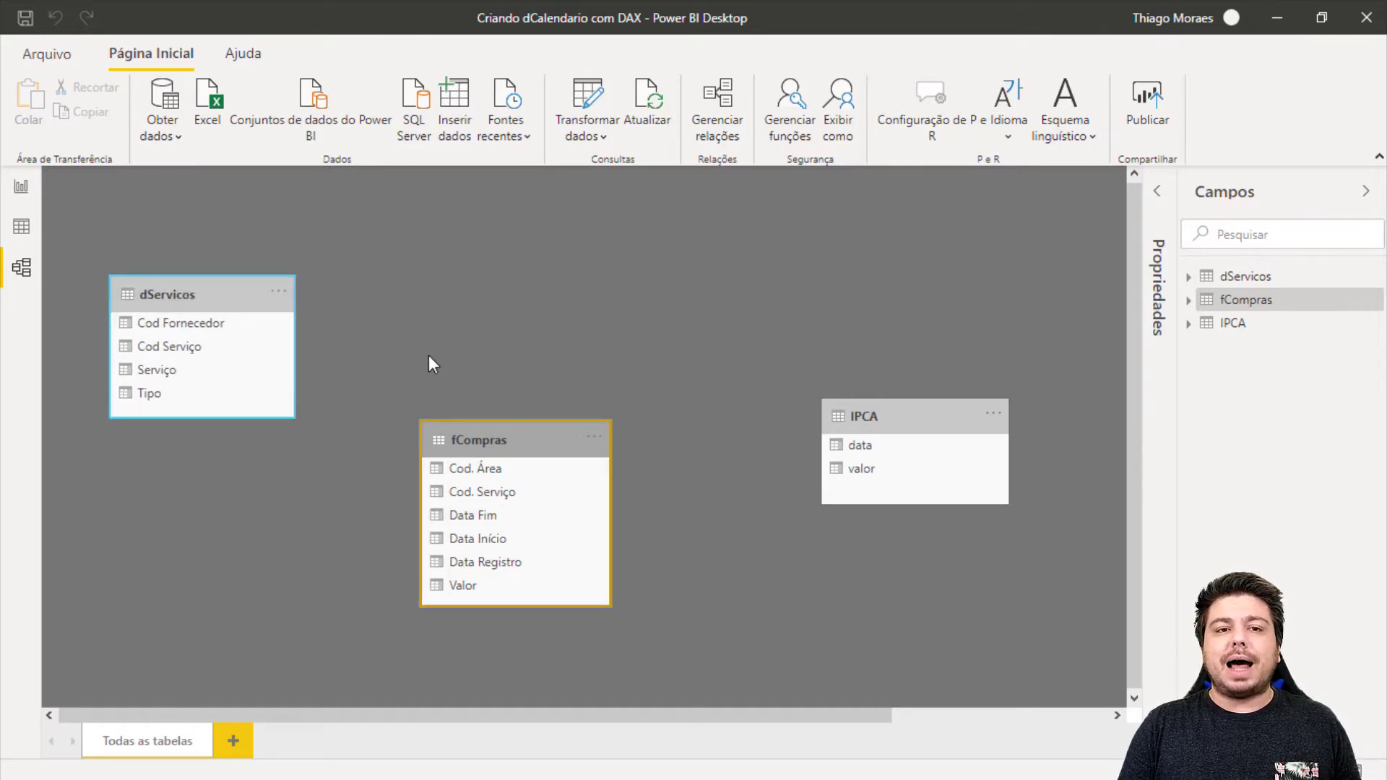
{"action": "left_click_drag", "start_coordinate": [498, 439], "coordinate": [501, 433]}
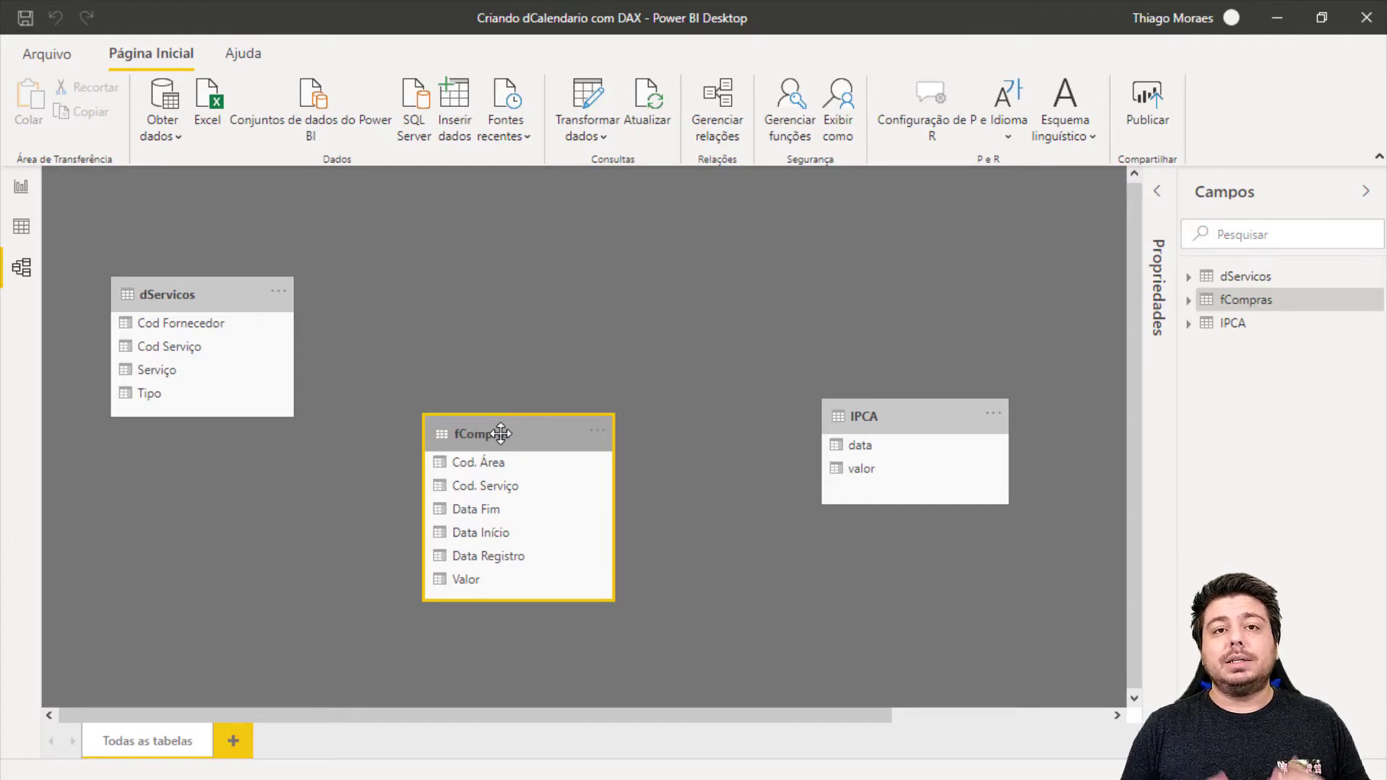
Step: Review the fCompras table's data, including its service code, start date, end date and value columns
{"action": "left_click", "coordinate": [17, 230]}
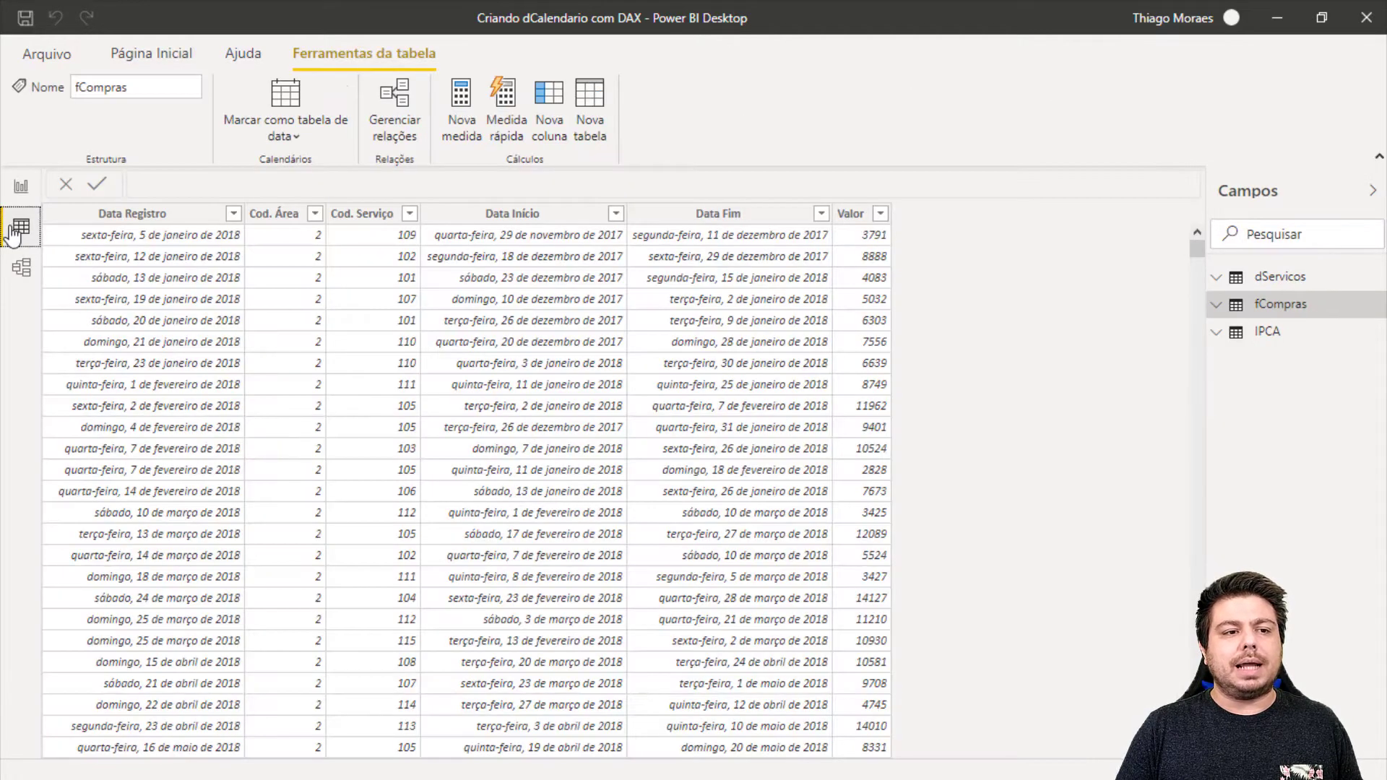
{"action": "left_click", "coordinate": [1275, 304]}
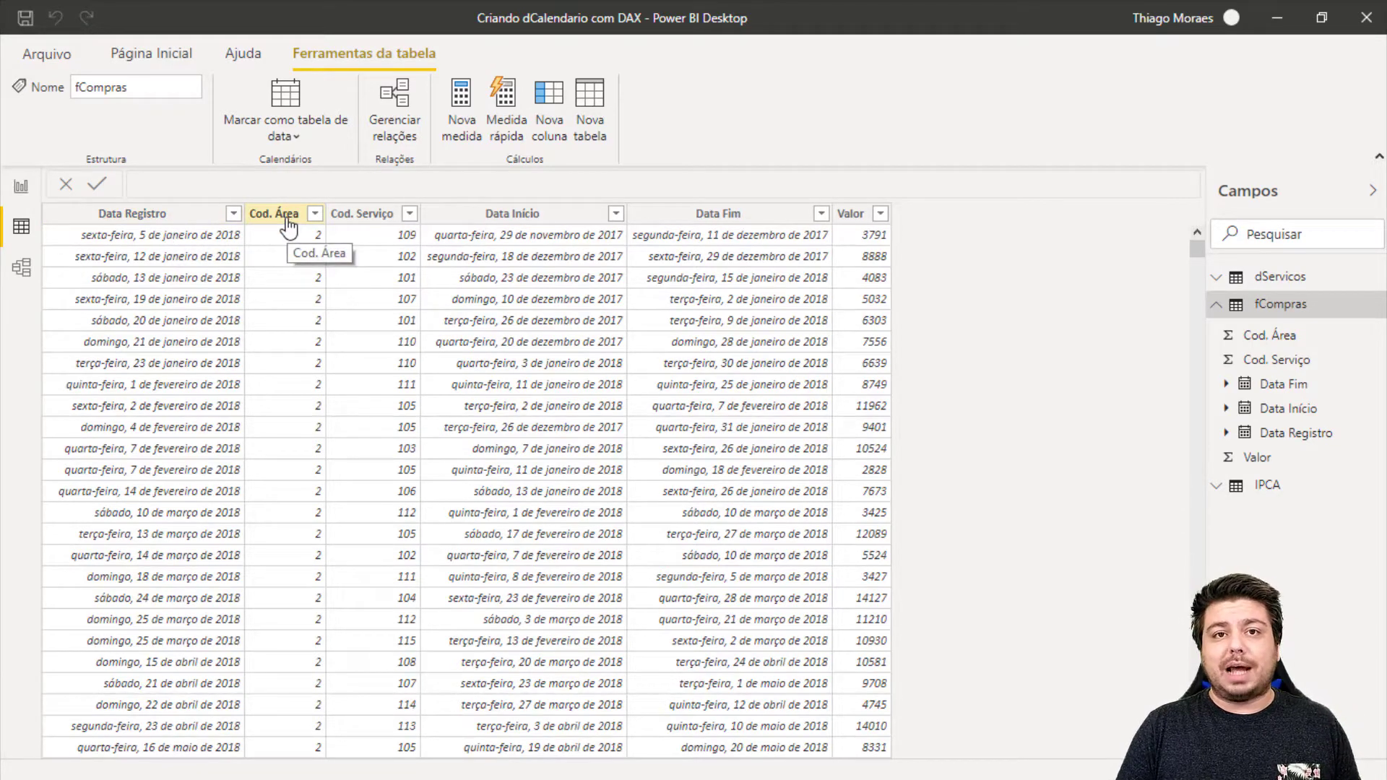
{"action": "left_click", "coordinate": [369, 217]}
{"action": "left_click", "coordinate": [542, 217]}
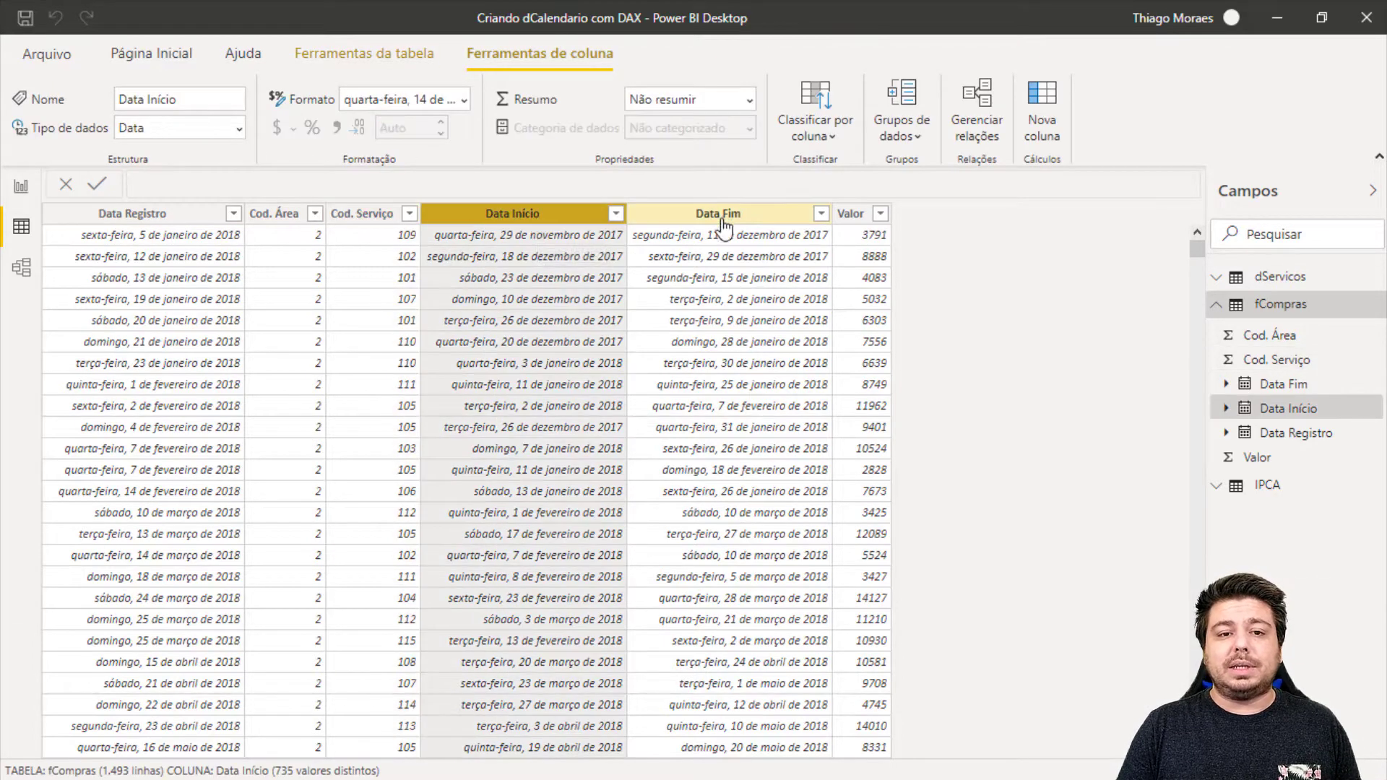
{"action": "left_click", "coordinate": [723, 217]}
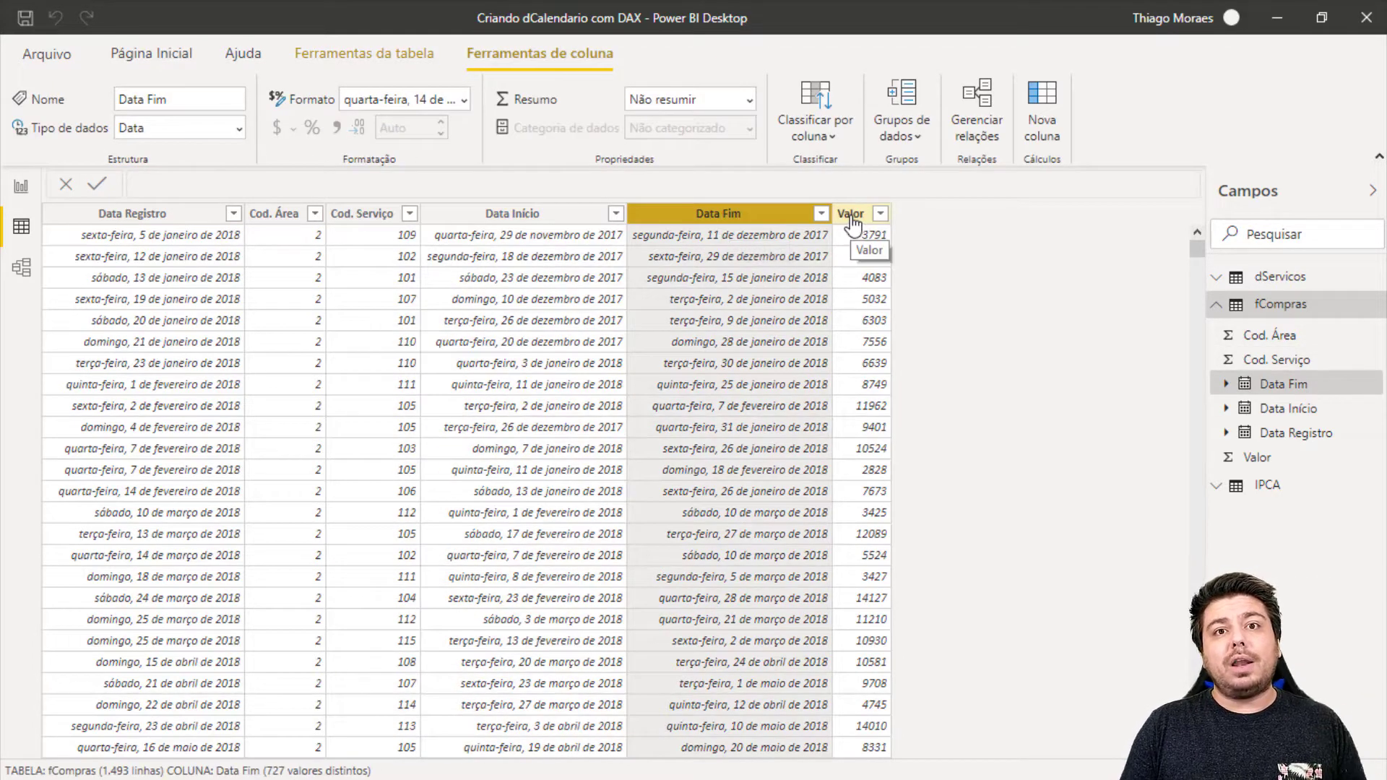
{"action": "left_click", "coordinate": [852, 221]}
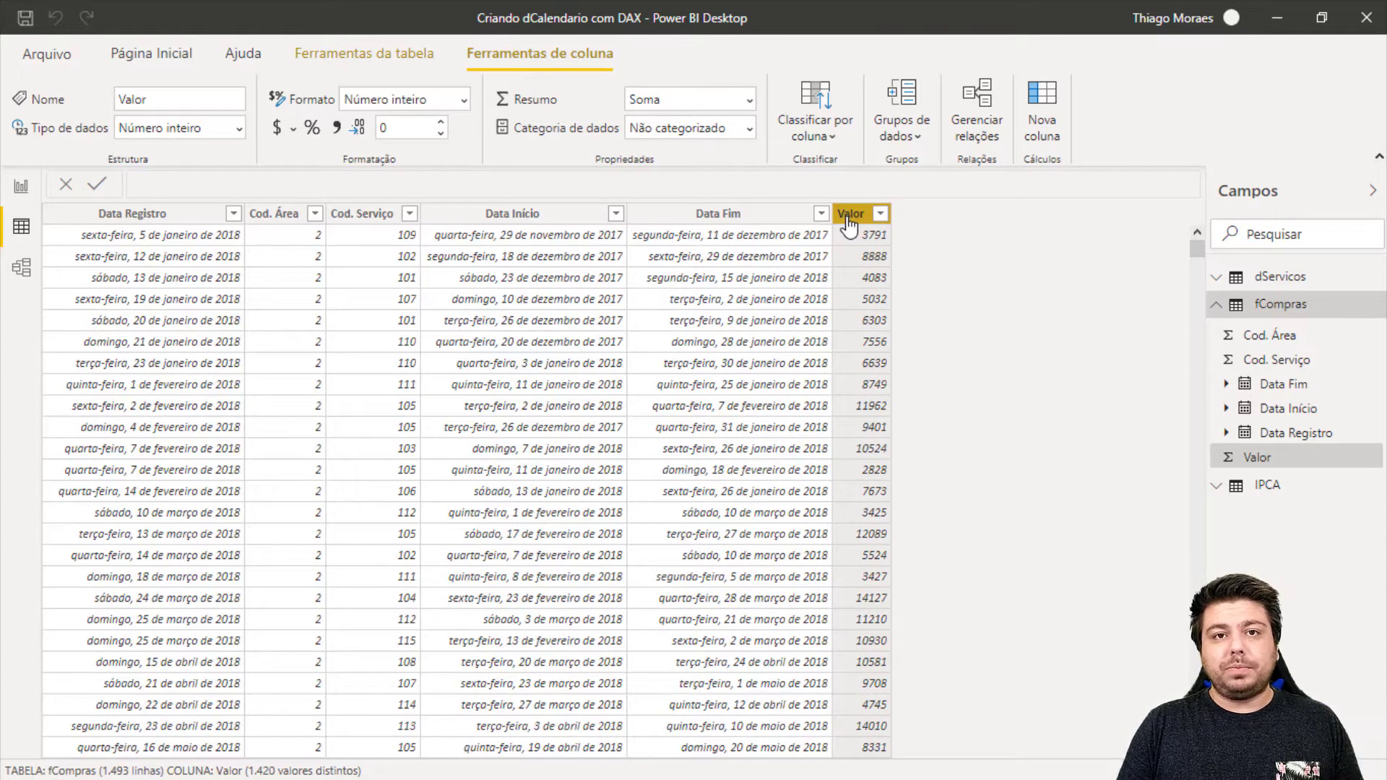
Step: Review the dServicos table's data, including its Tipo and Cod Fornecedor columns, and the IPCA table's data
{"action": "left_click", "coordinate": [1294, 277]}
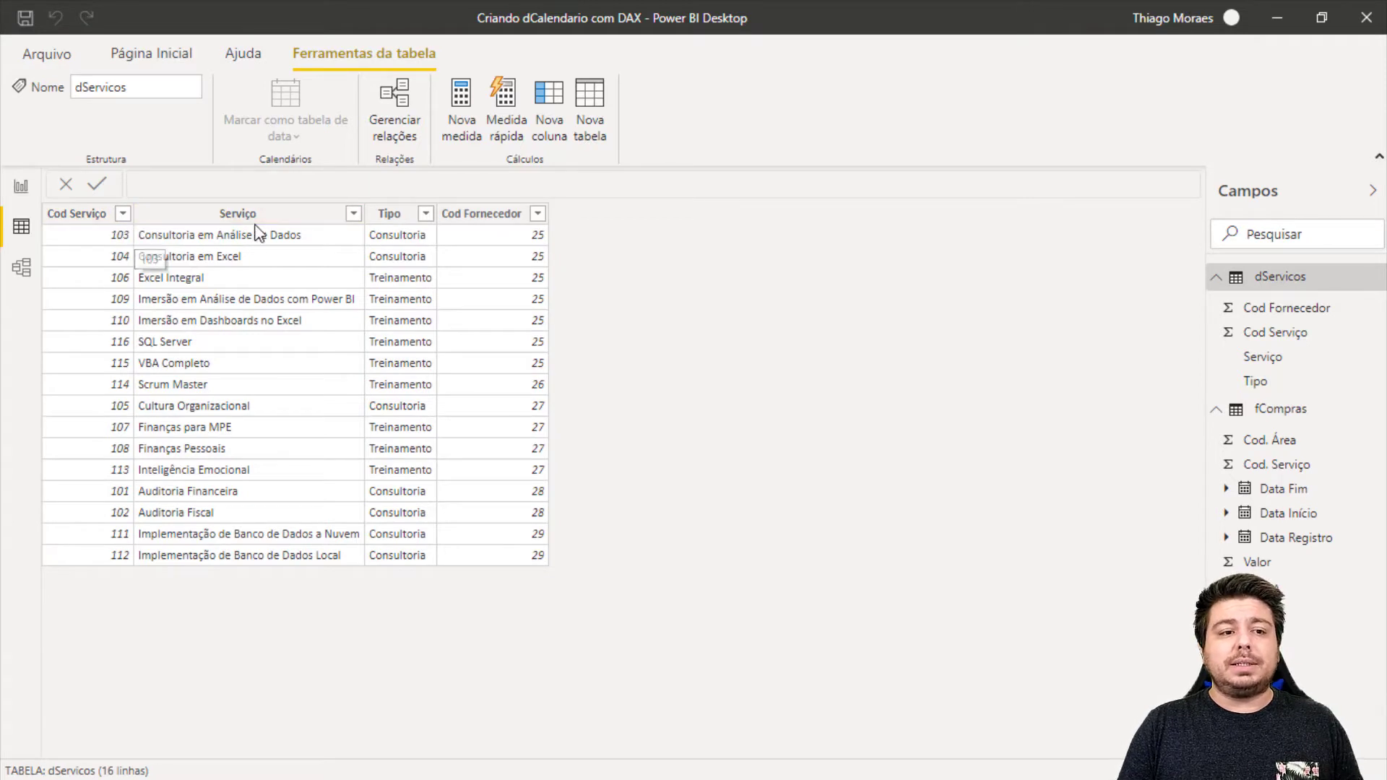
{"action": "left_click", "coordinate": [398, 215]}
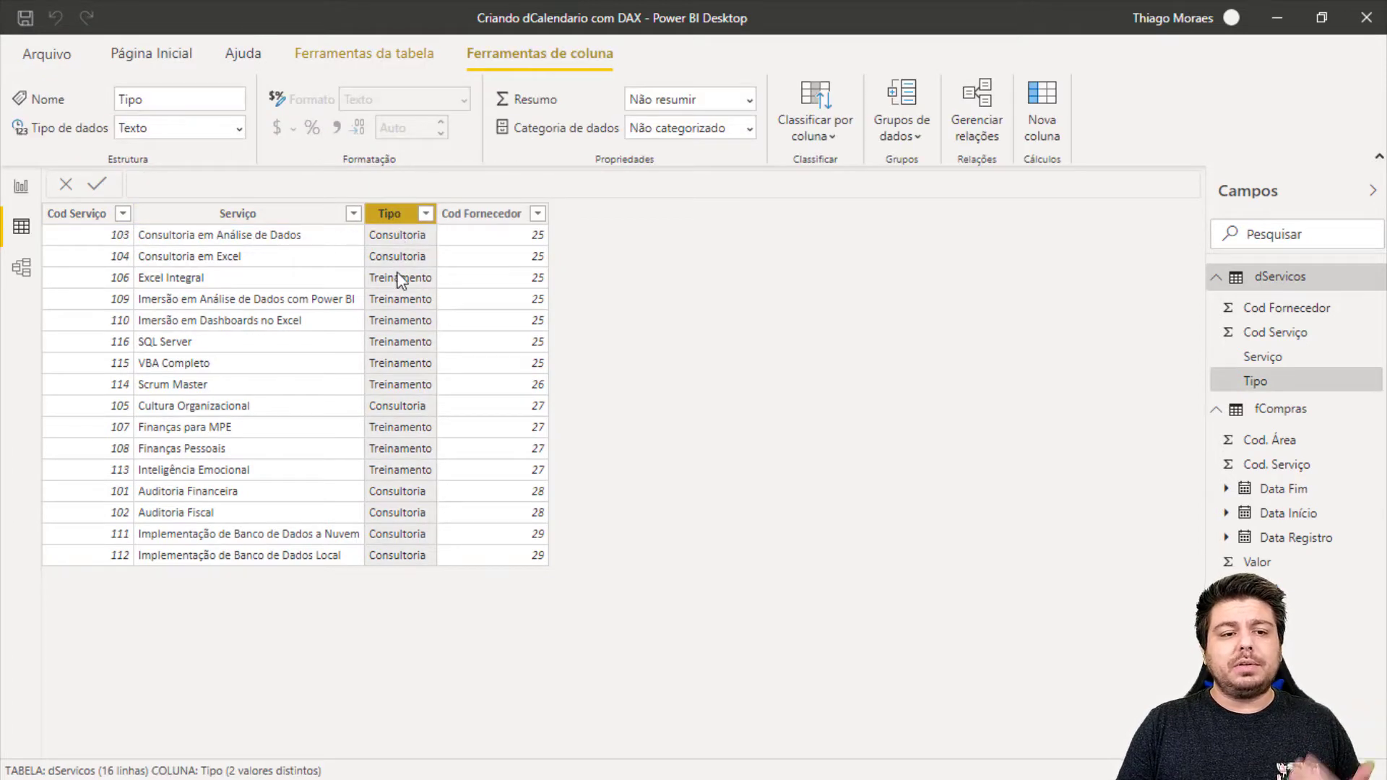
{"action": "left_click", "coordinate": [508, 214]}
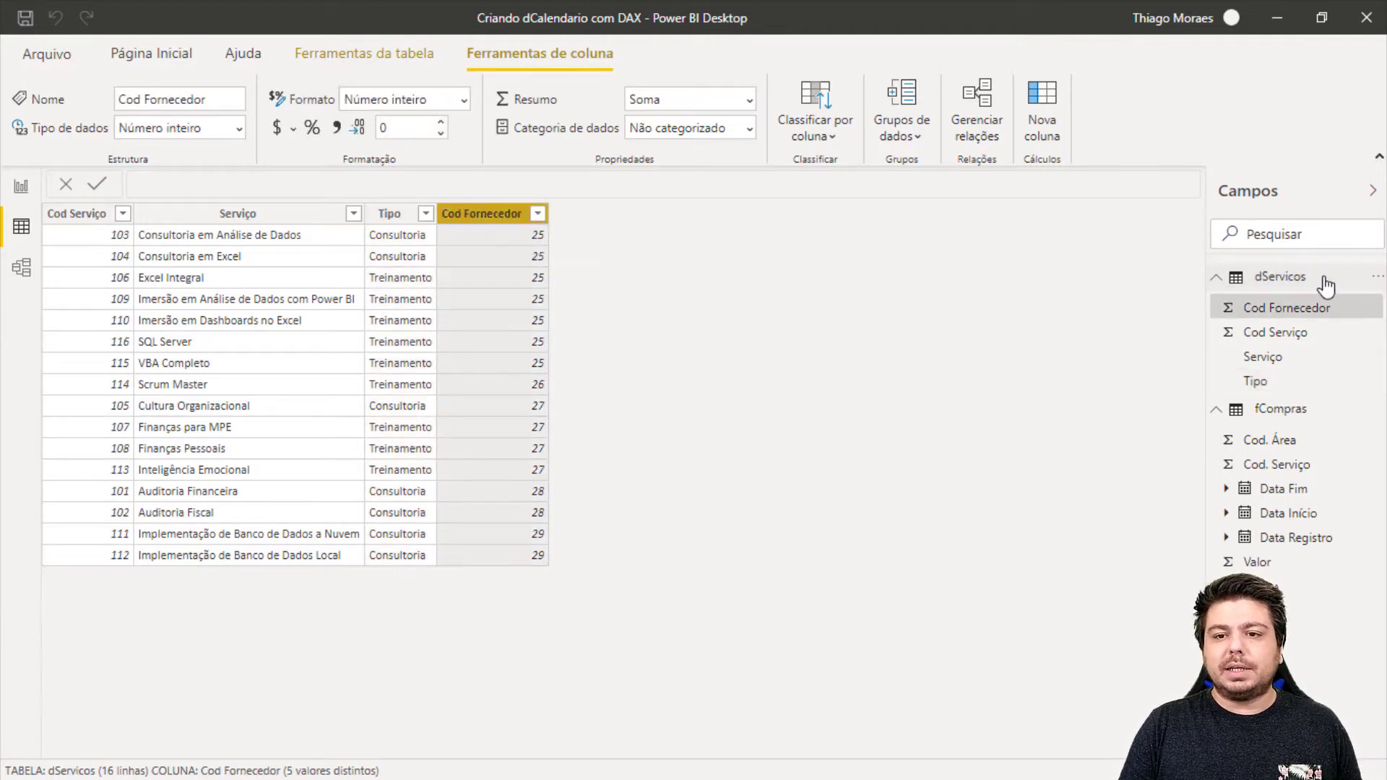
{"action": "left_click", "coordinate": [1269, 437]}
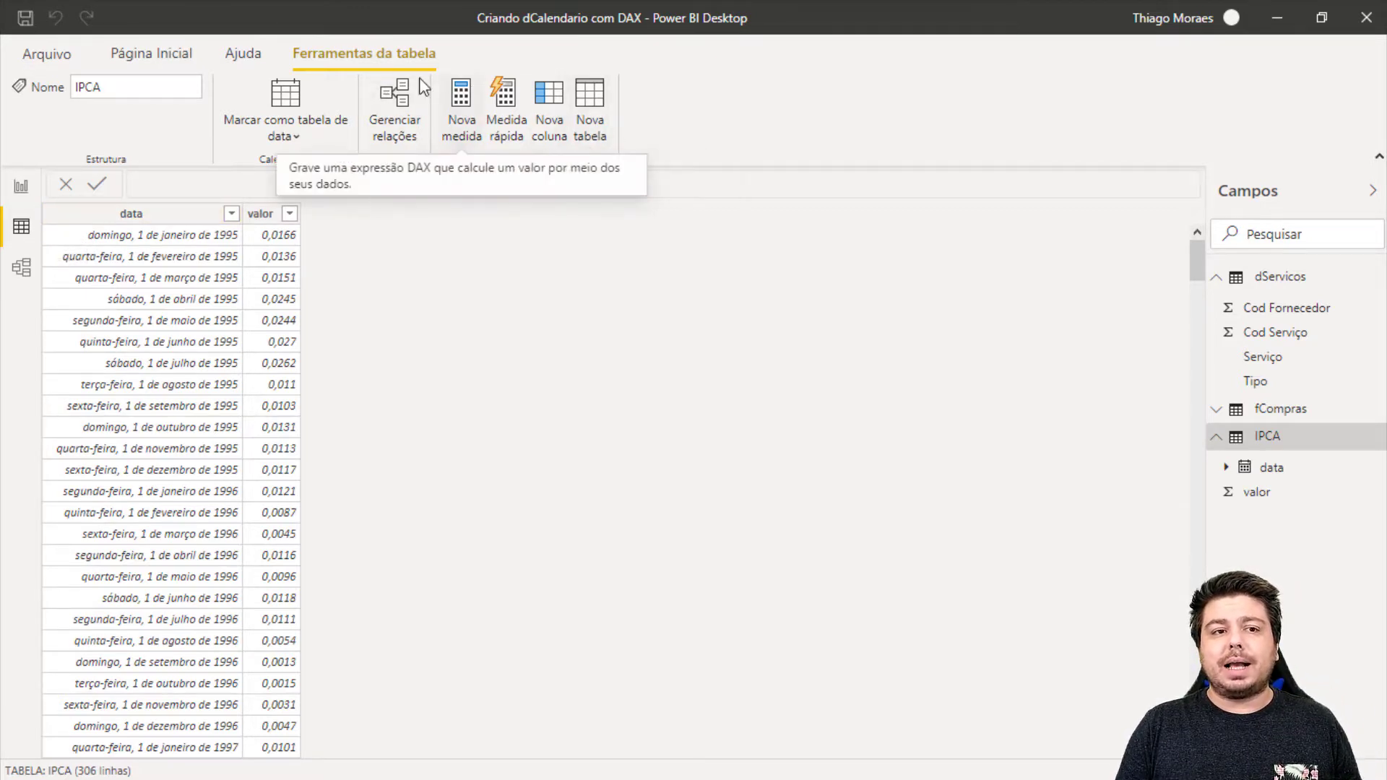
Step: Create a new calculated table named dCalendario and start its expression on the third line of the formula
{"action": "left_click", "coordinate": [590, 121]}
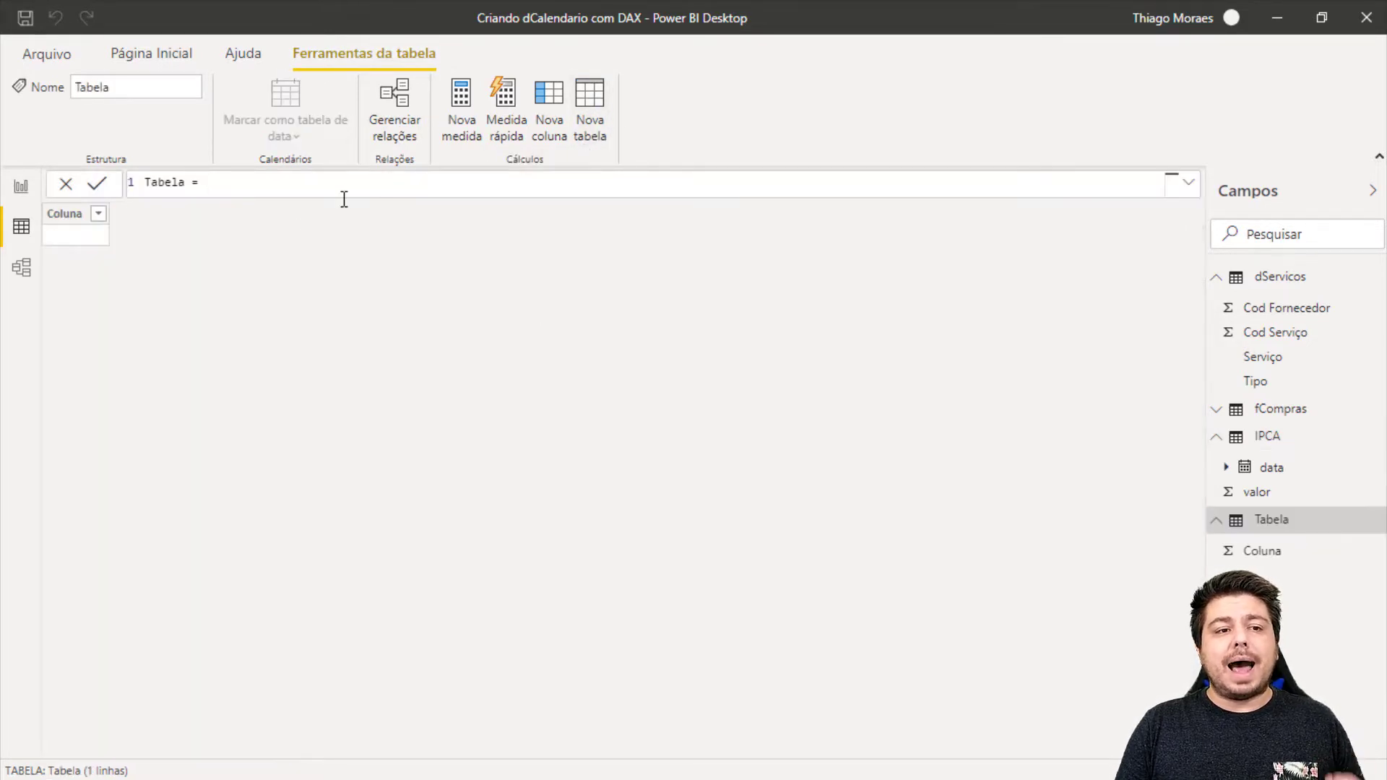
{"action": "type", "text": "d"}
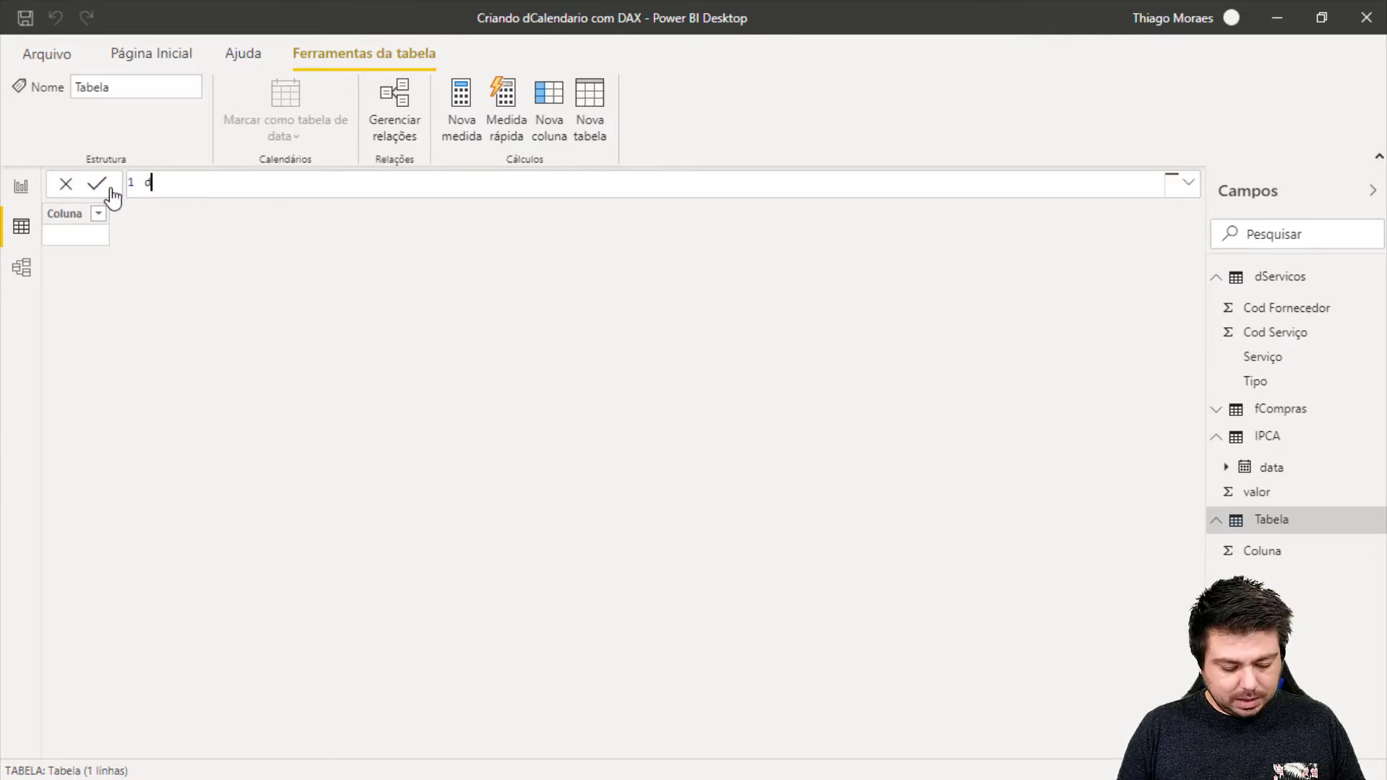
{"action": "type", "text": "Calendar"}
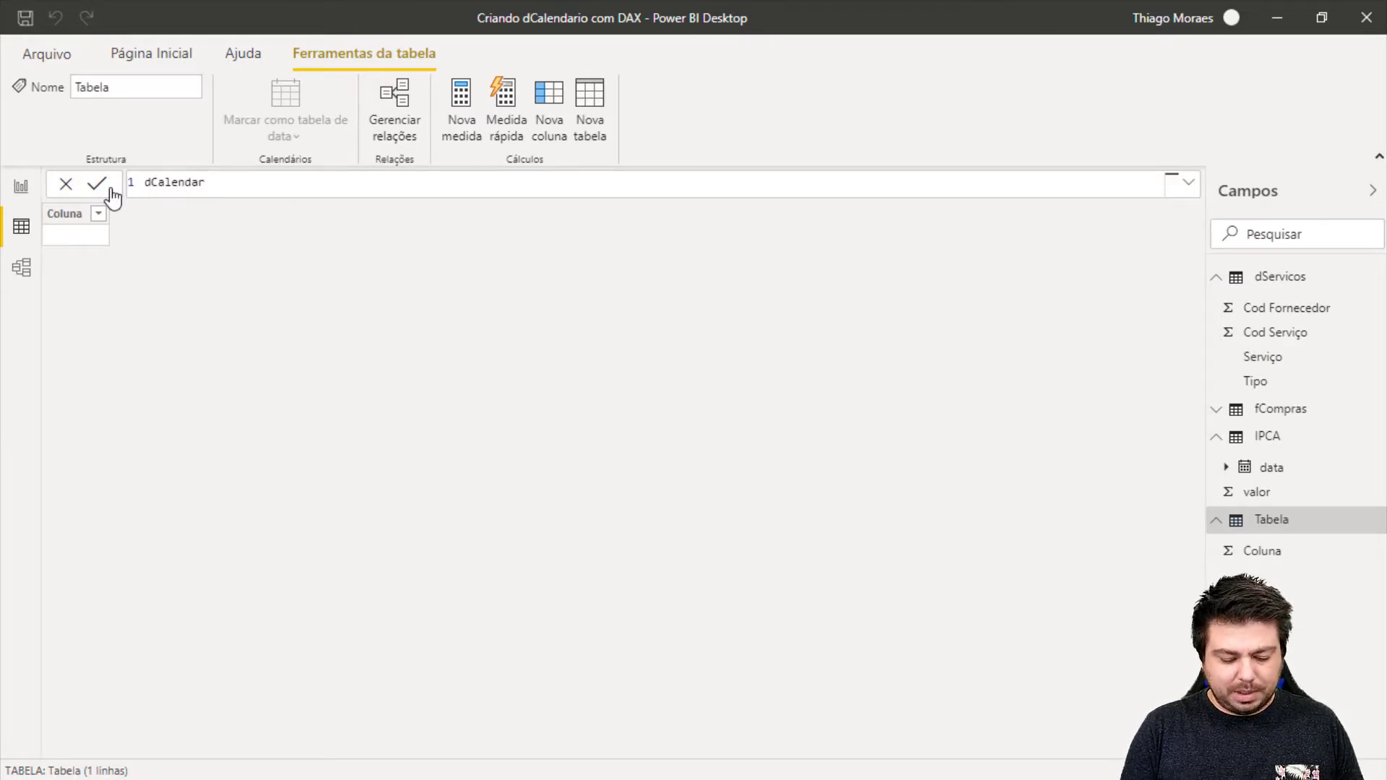
{"action": "type", "text": "io ="}
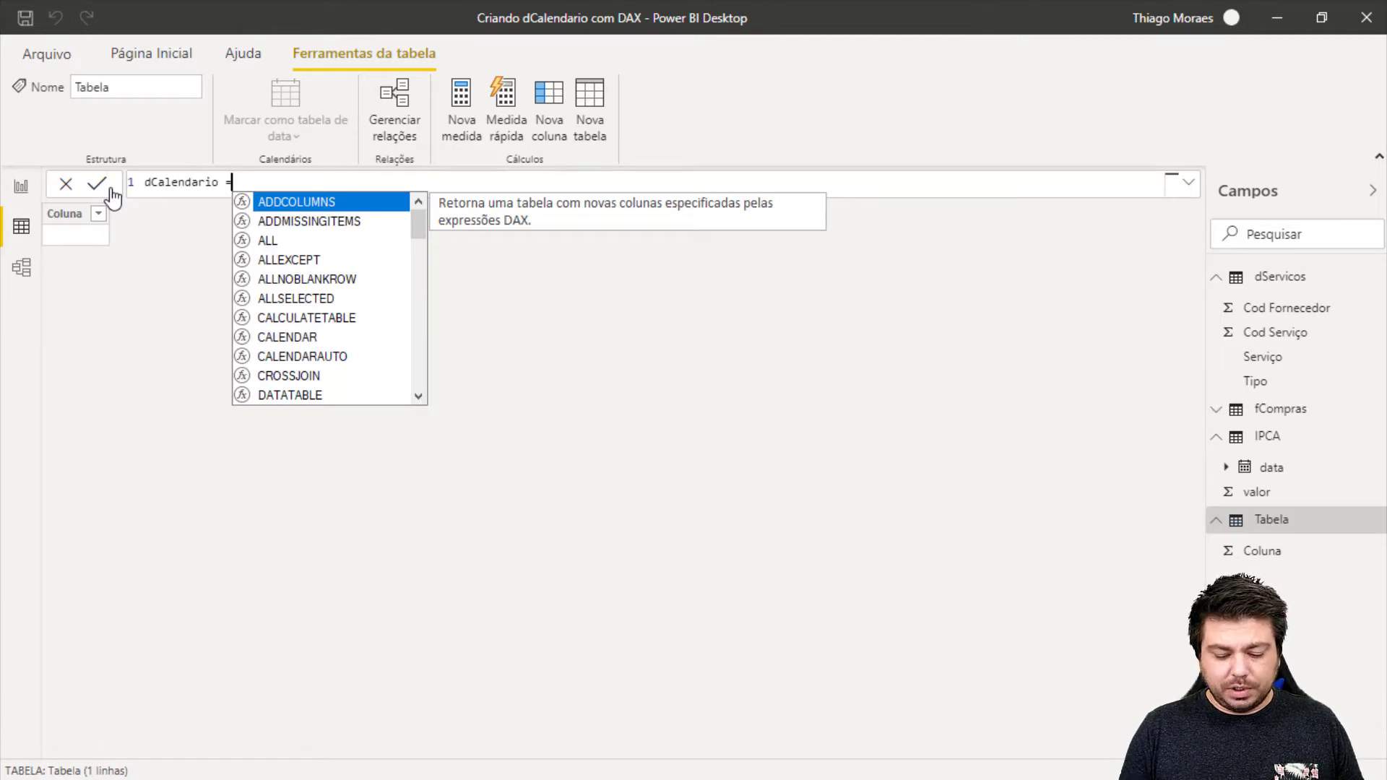
{"action": "key", "text": "shift+Return"}
{"action": "key", "text": "shift+Return"}
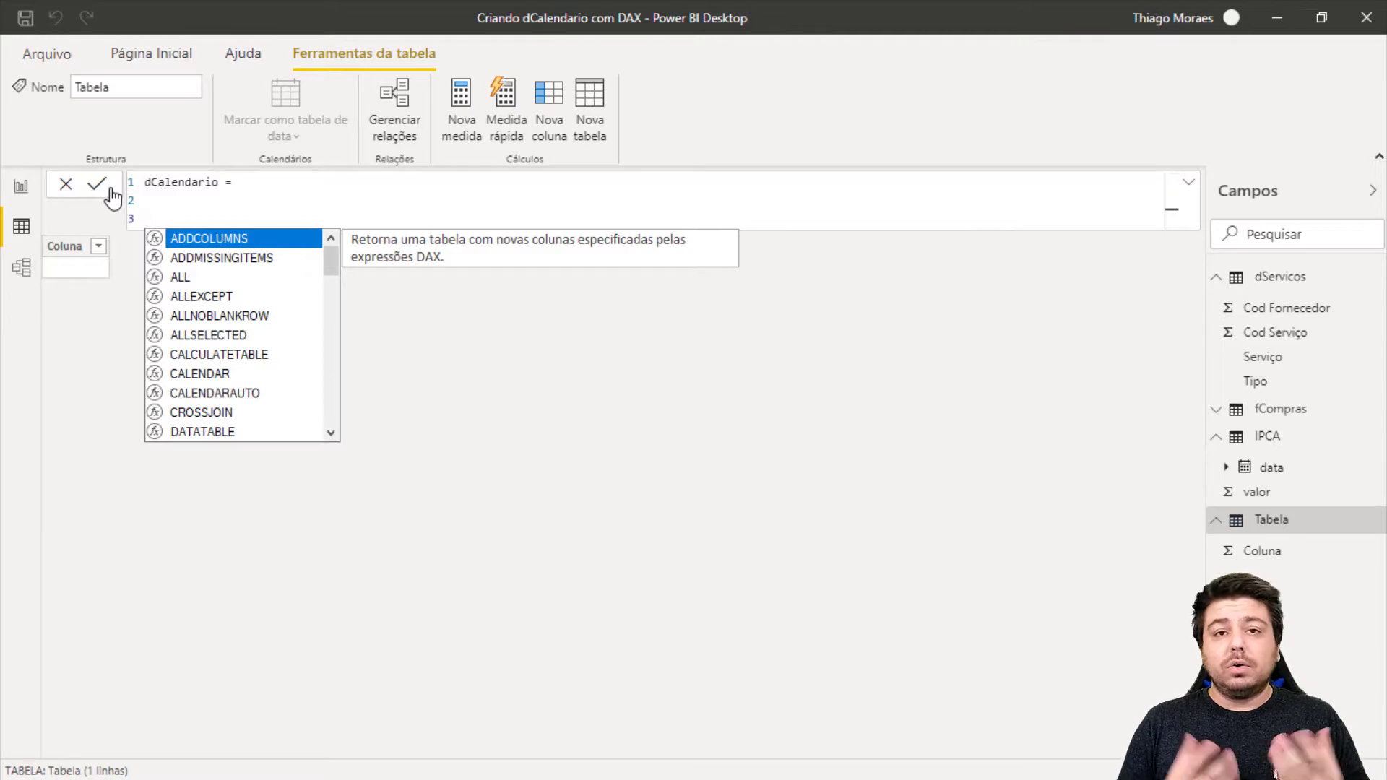
Step: Define dCalendario with CALENDARAUTO() without a fiscal year-end month, commit the formula, and select the resulting Date column
{"action": "type", "text": "CALEND"}
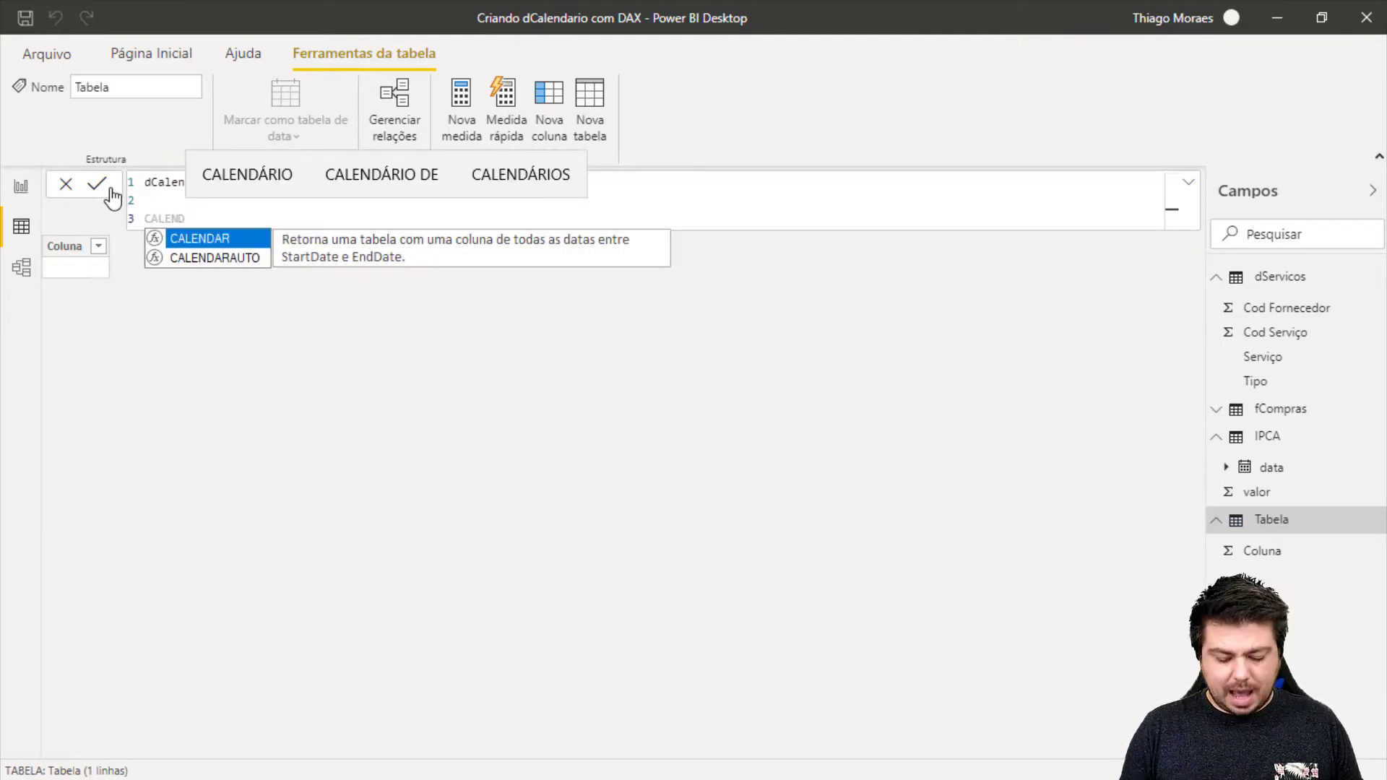
{"action": "key", "text": "Down"}
{"action": "key", "text": "Tab"}
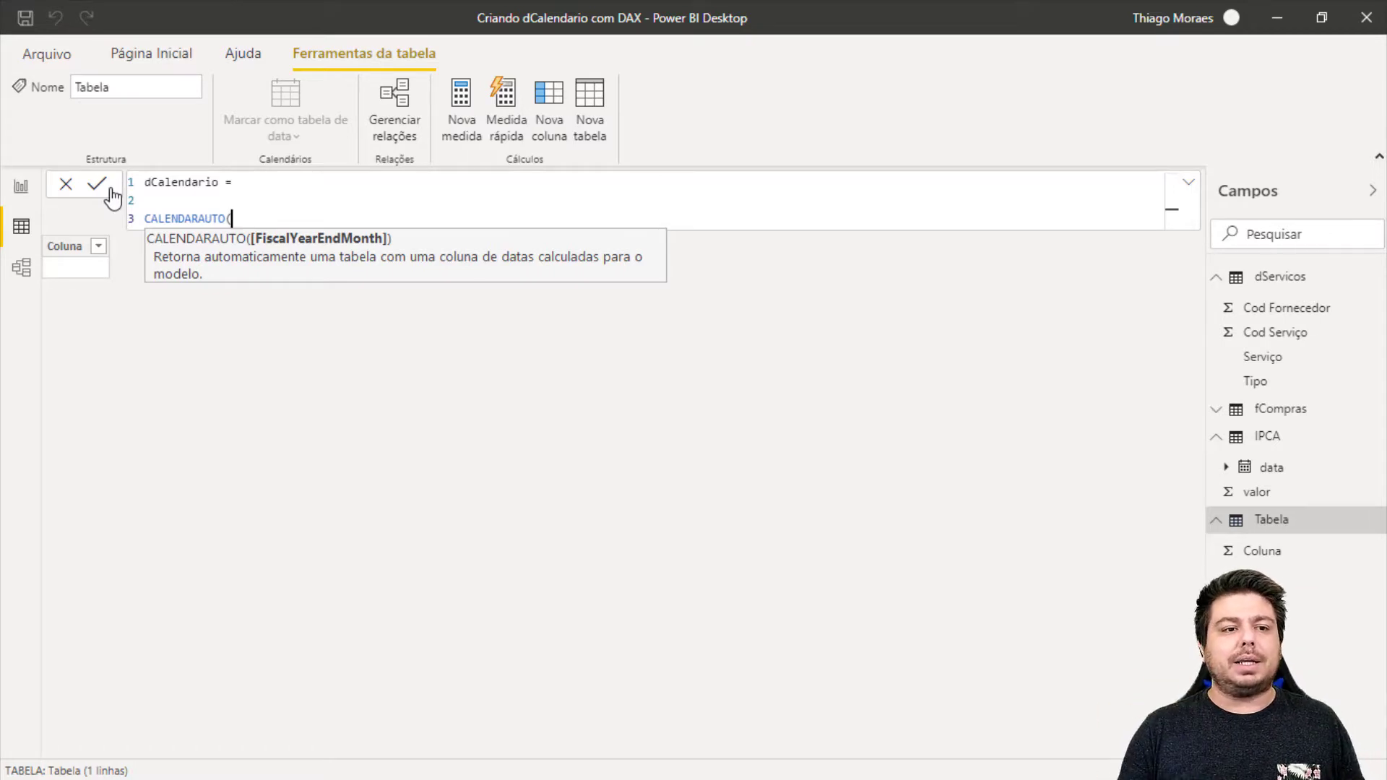
{"action": "type", "text": ")"}
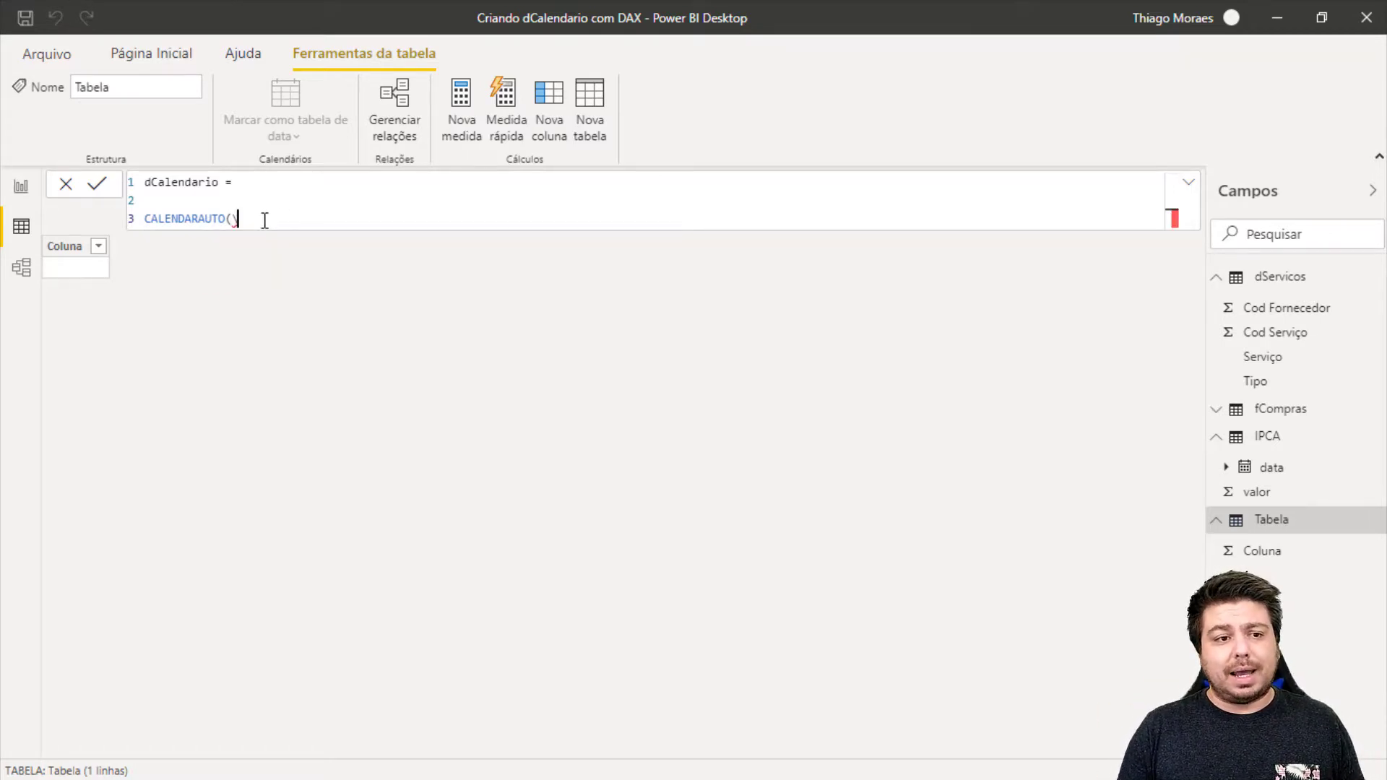
{"action": "key", "text": "BackSpace"}
{"action": "type", "text": ")"}
{"action": "key", "text": "BackSpace"}
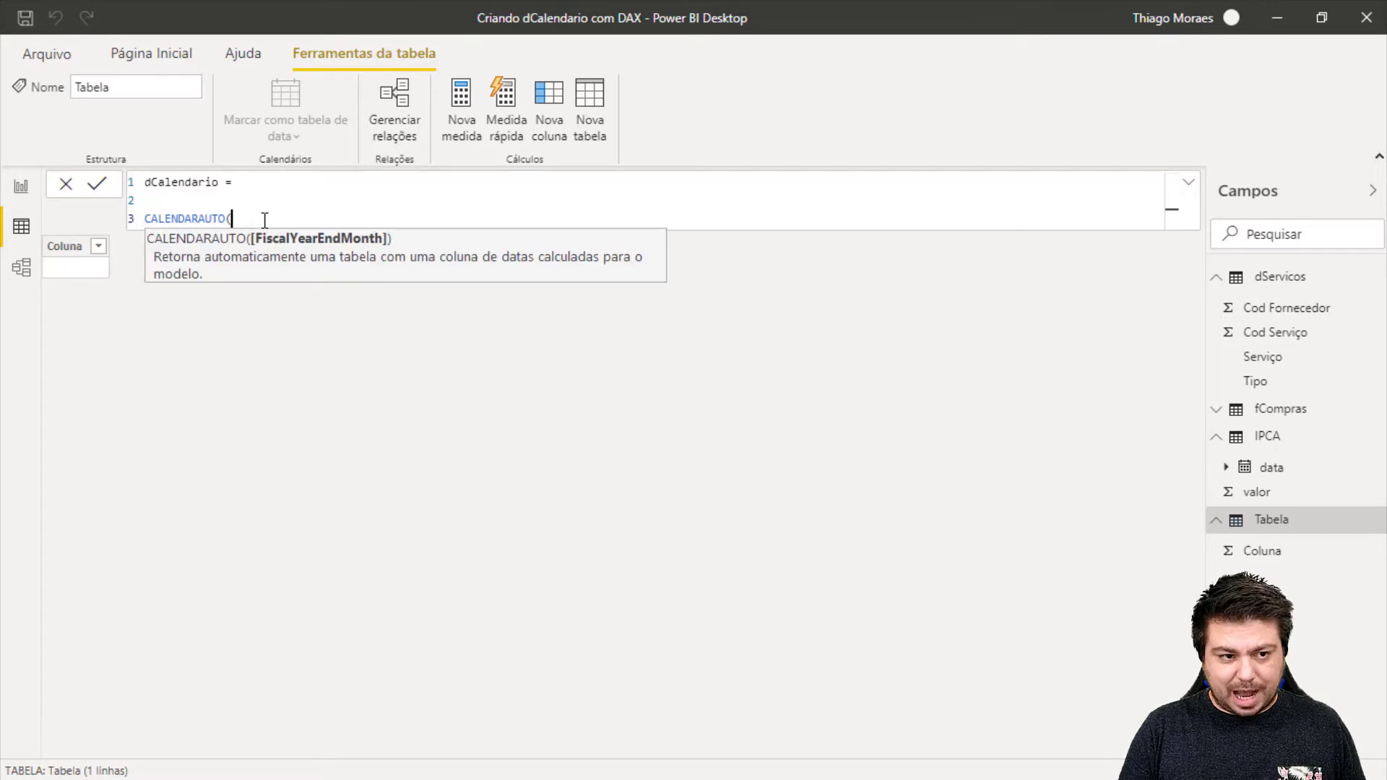
{"action": "type", "text": ")"}
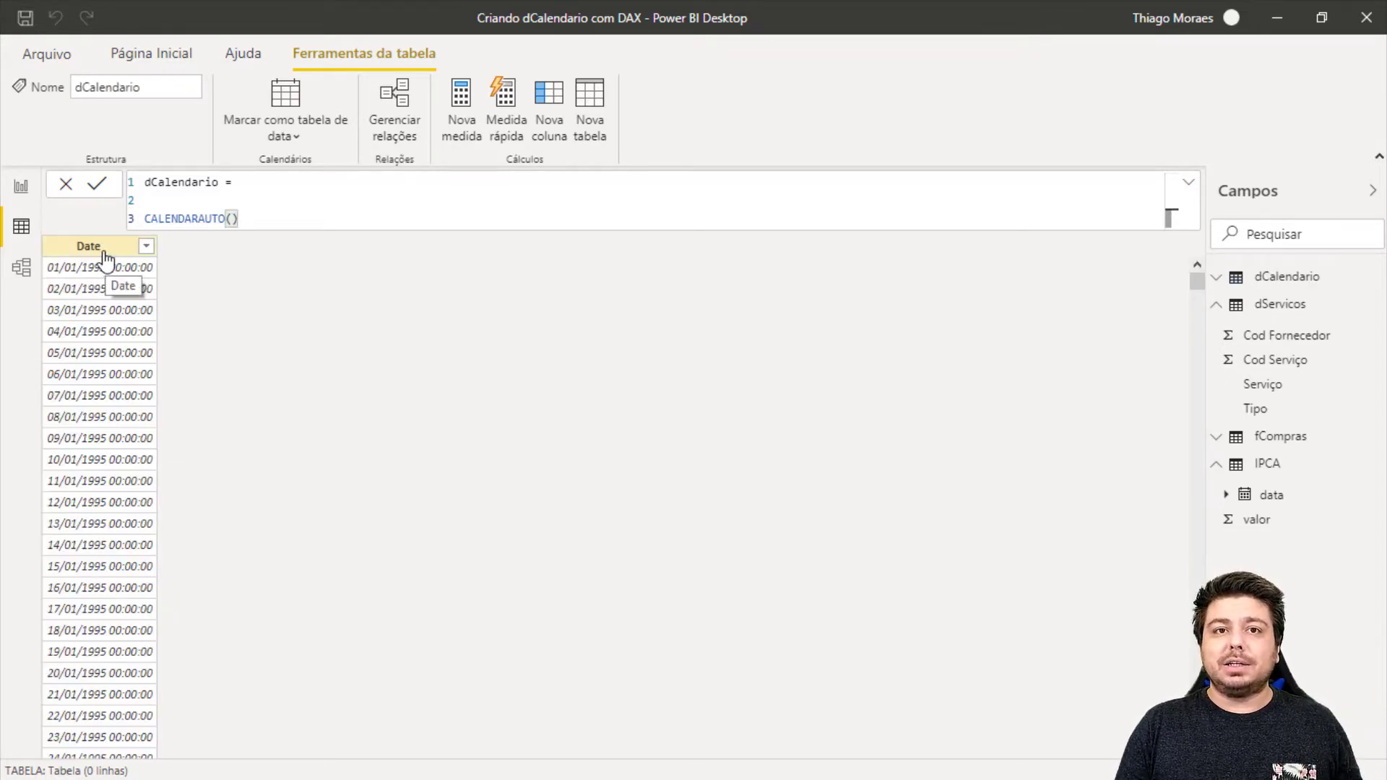
{"action": "left_click", "coordinate": [75, 270]}
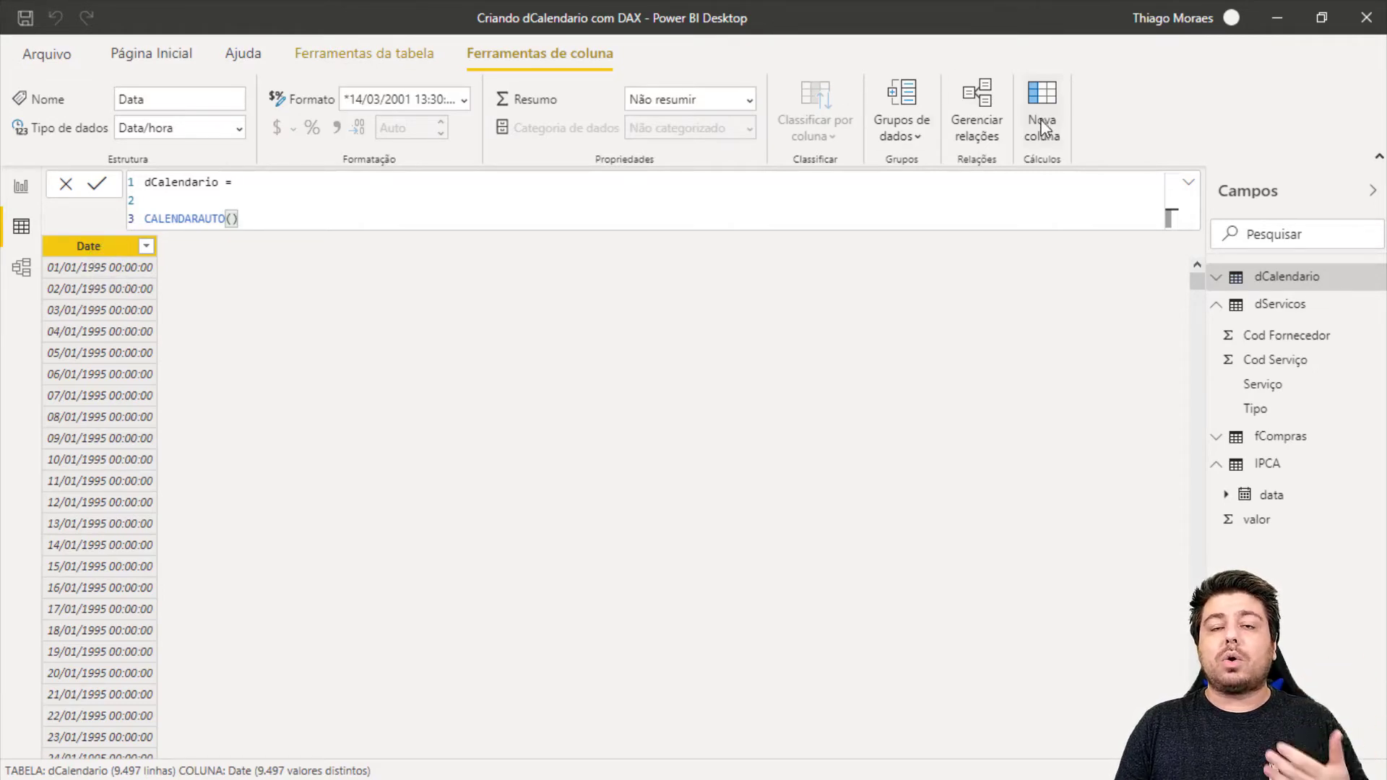
Step: Insert ADDCOLUMNS( before CALENDARAUTO() in the dCalendario formula, placing CALENDARAUTO() on its own indented line as the table argument
{"action": "left_click", "coordinate": [172, 203]}
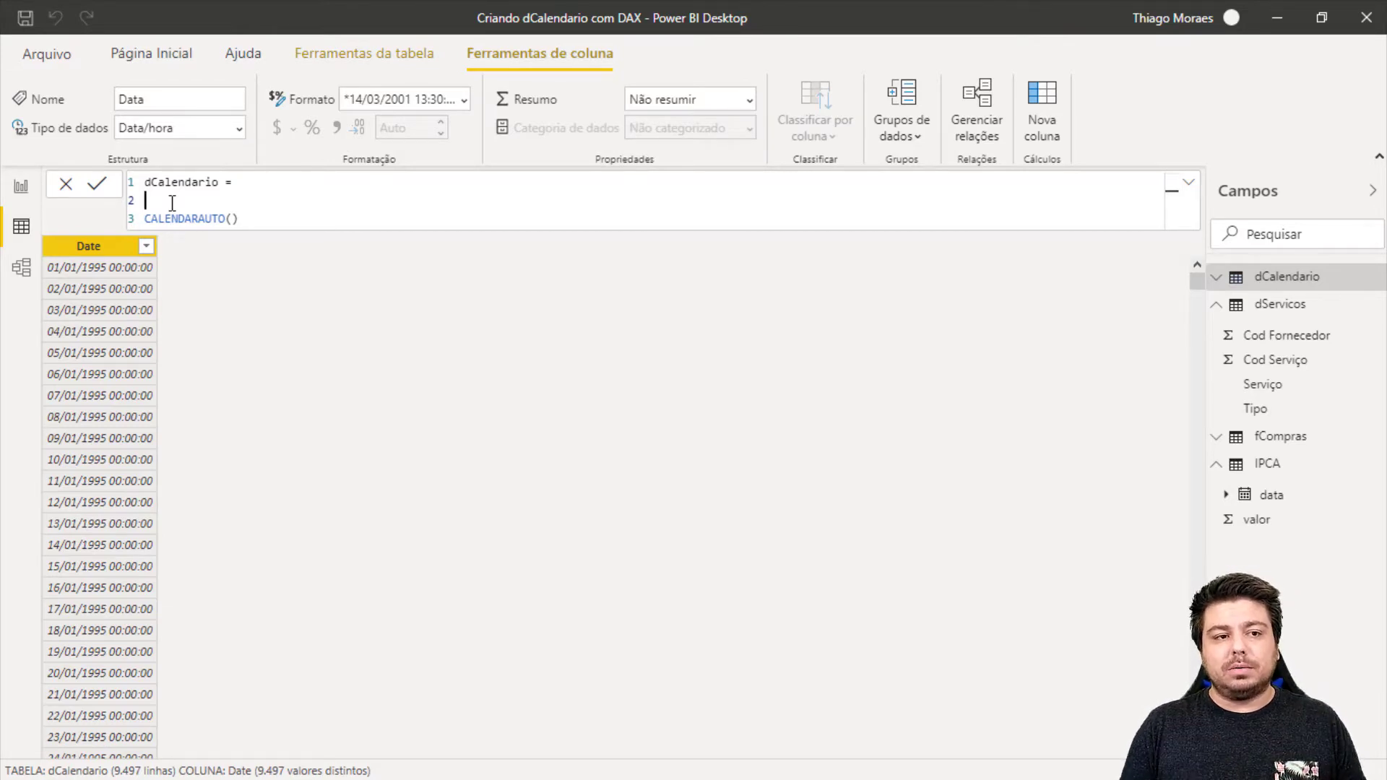
{"action": "key", "text": "shift+Return"}
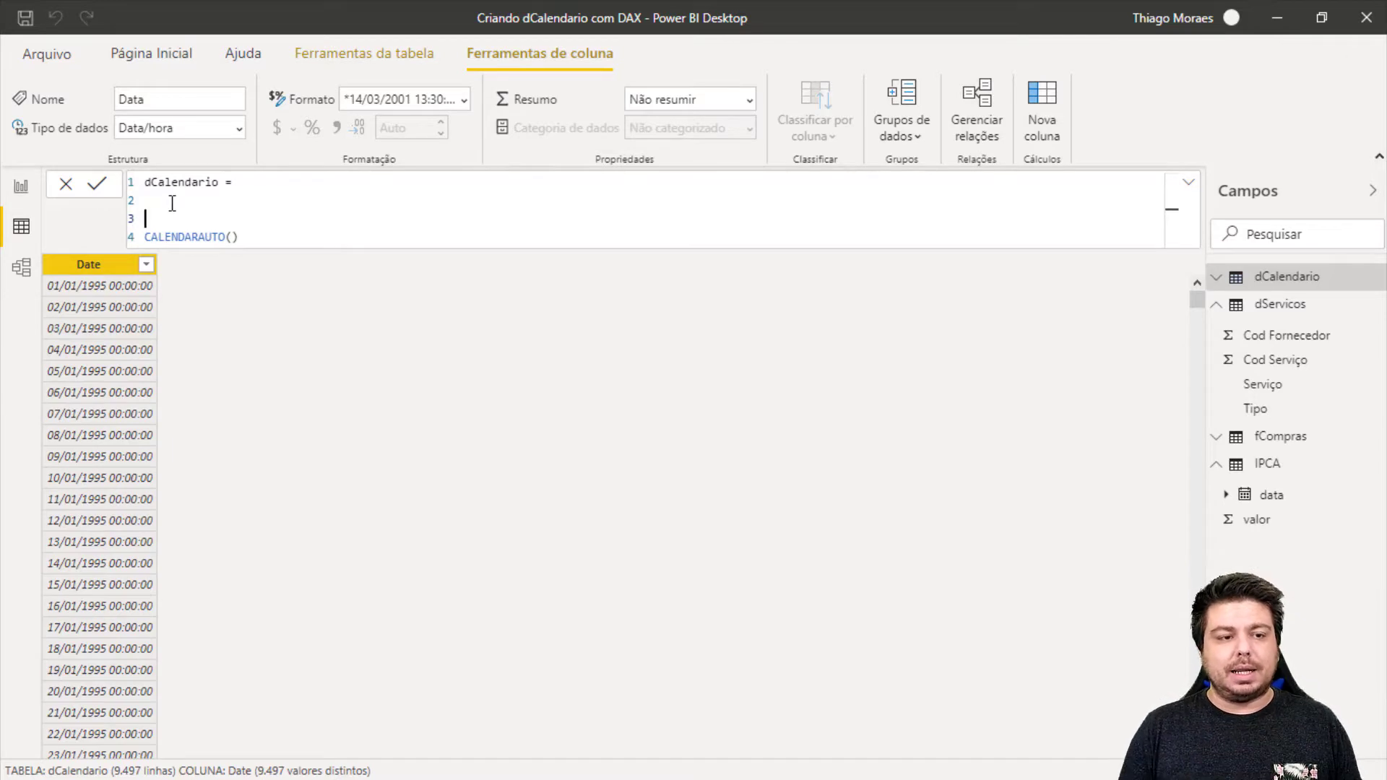
{"action": "type", "text": "ADDCOL"}
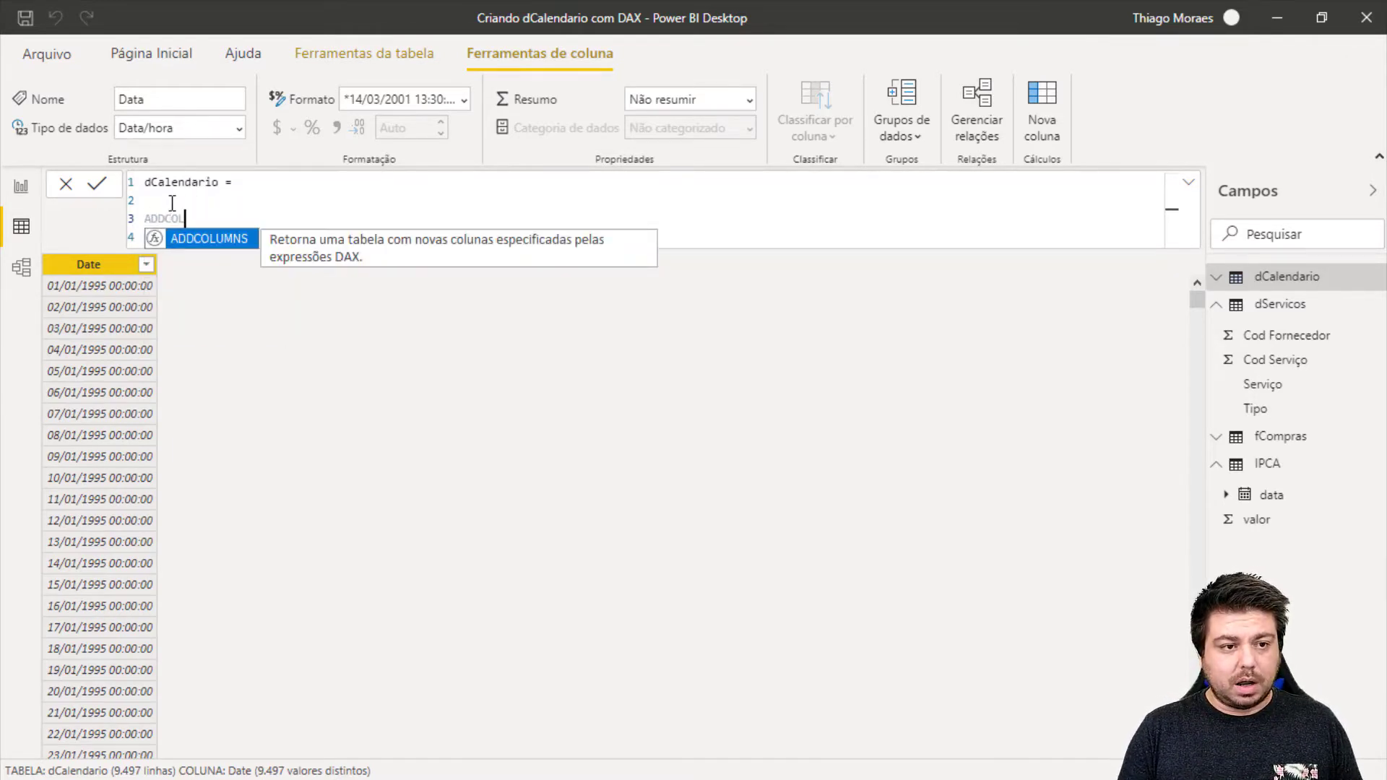
{"action": "key", "text": "Tab"}
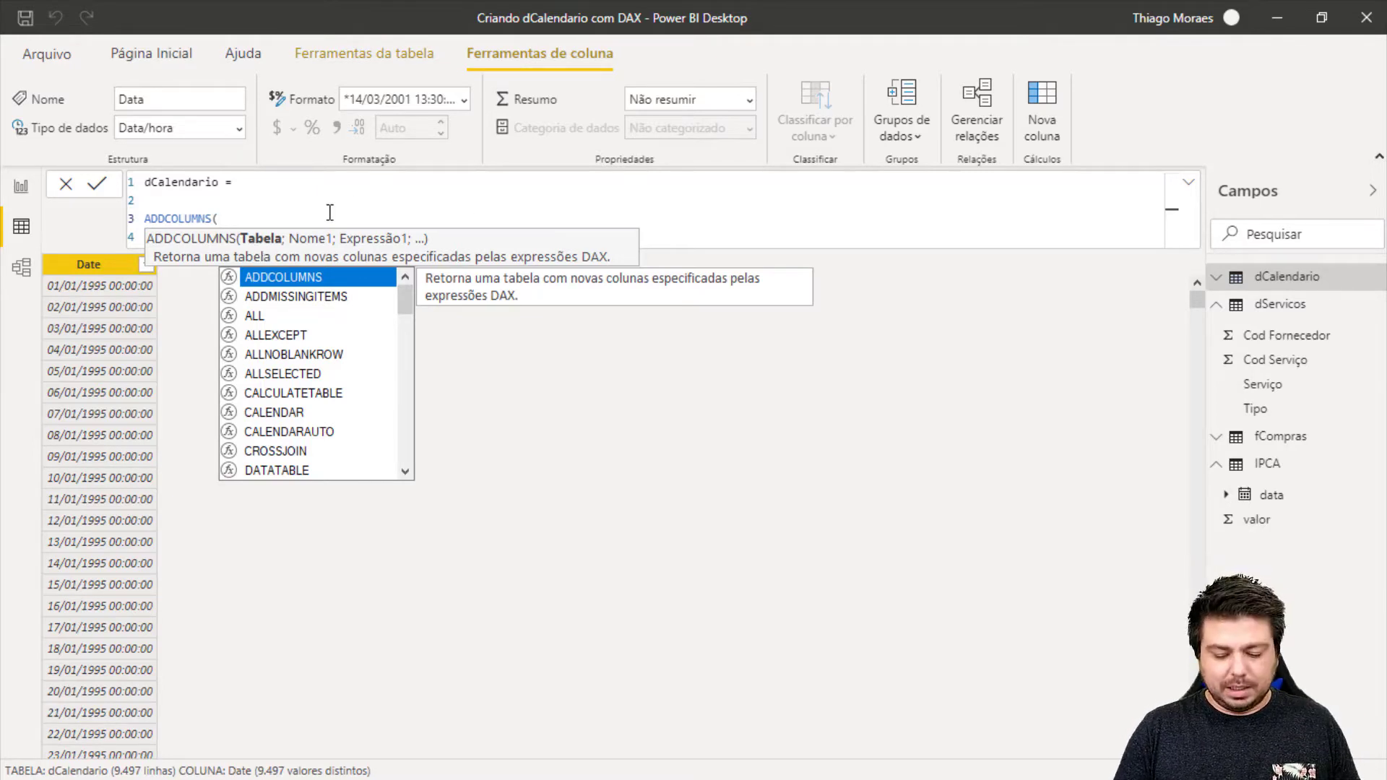
{"action": "key", "text": "Delete"}
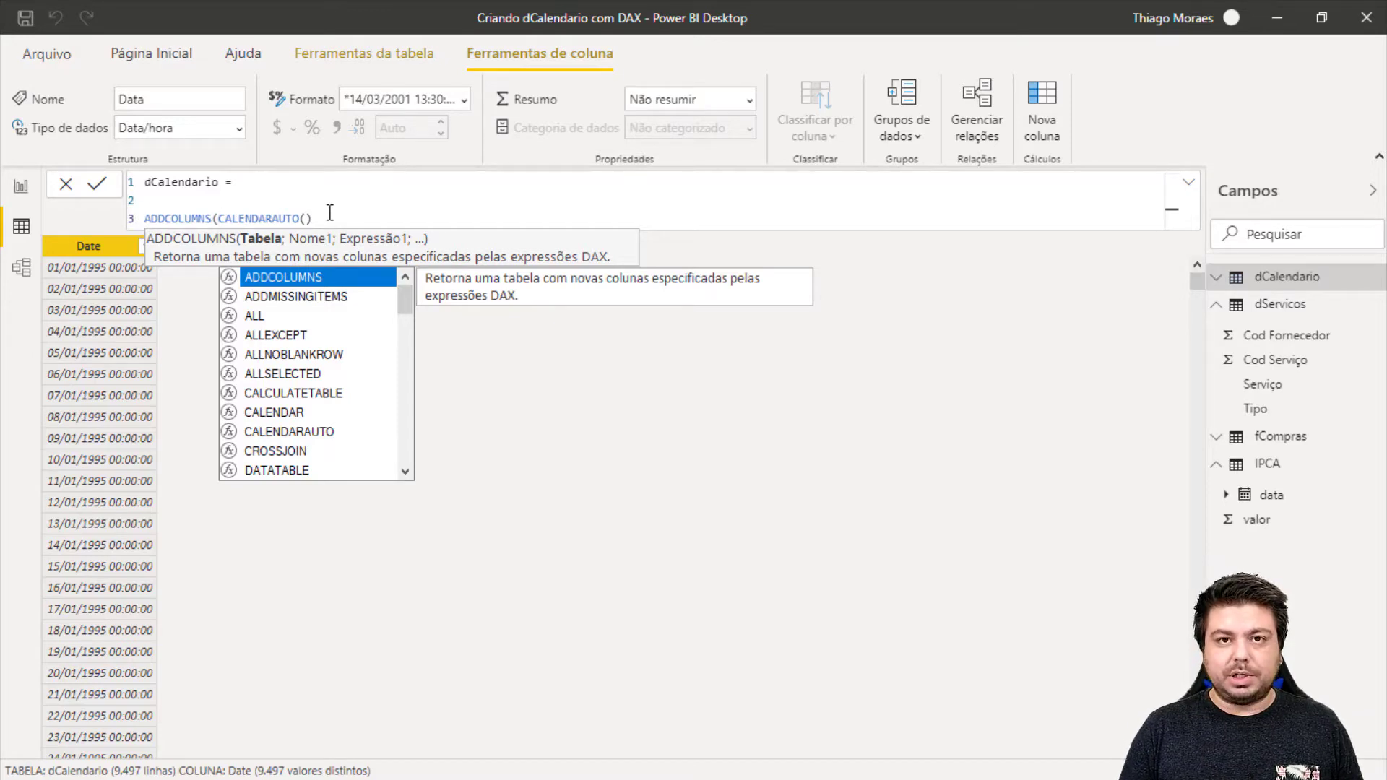
{"action": "key", "text": "shift+Return"}
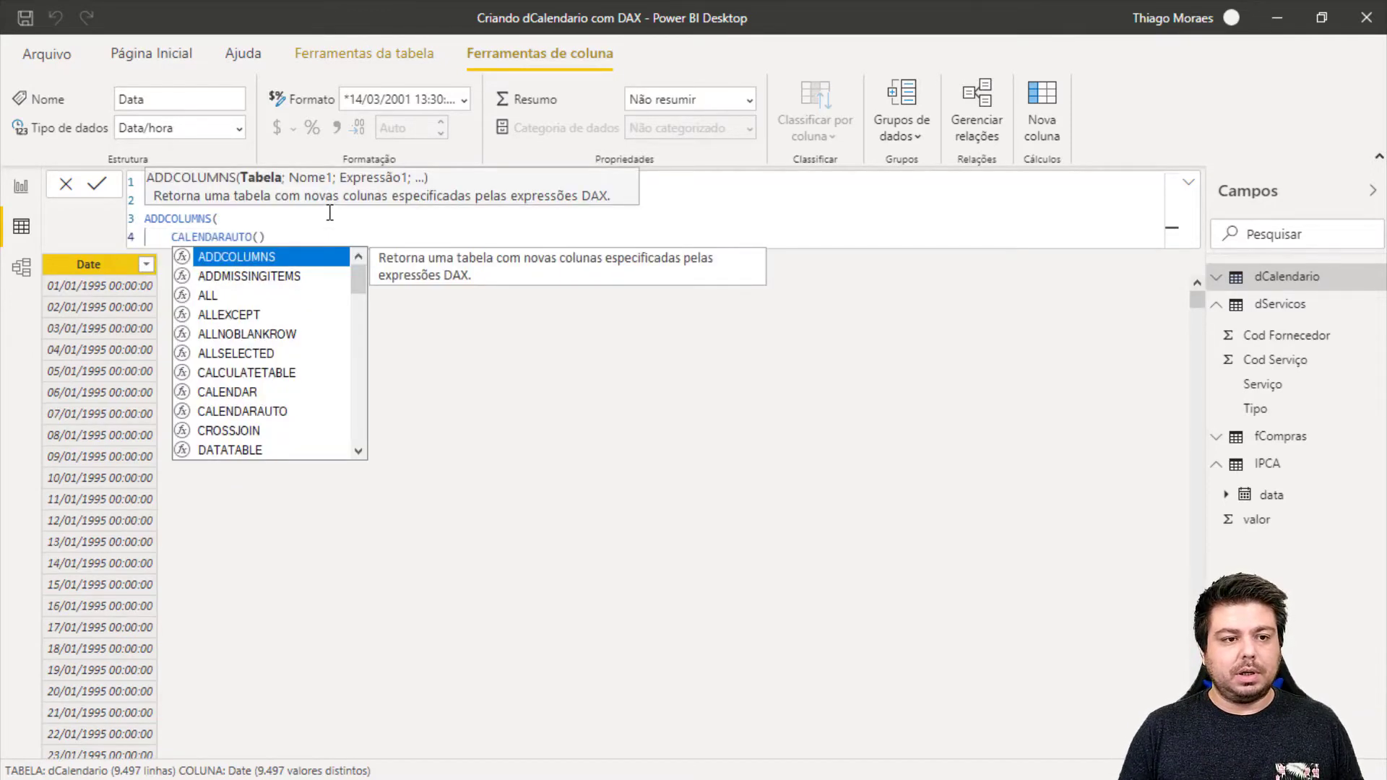
Step: Add an "Ano" column defined as YEAR([Date]) after CALENDARAUTO(), close ADDCOLUMNS on its own line, and commit the dCalendario formula
{"action": "left_click", "coordinate": [286, 237]}
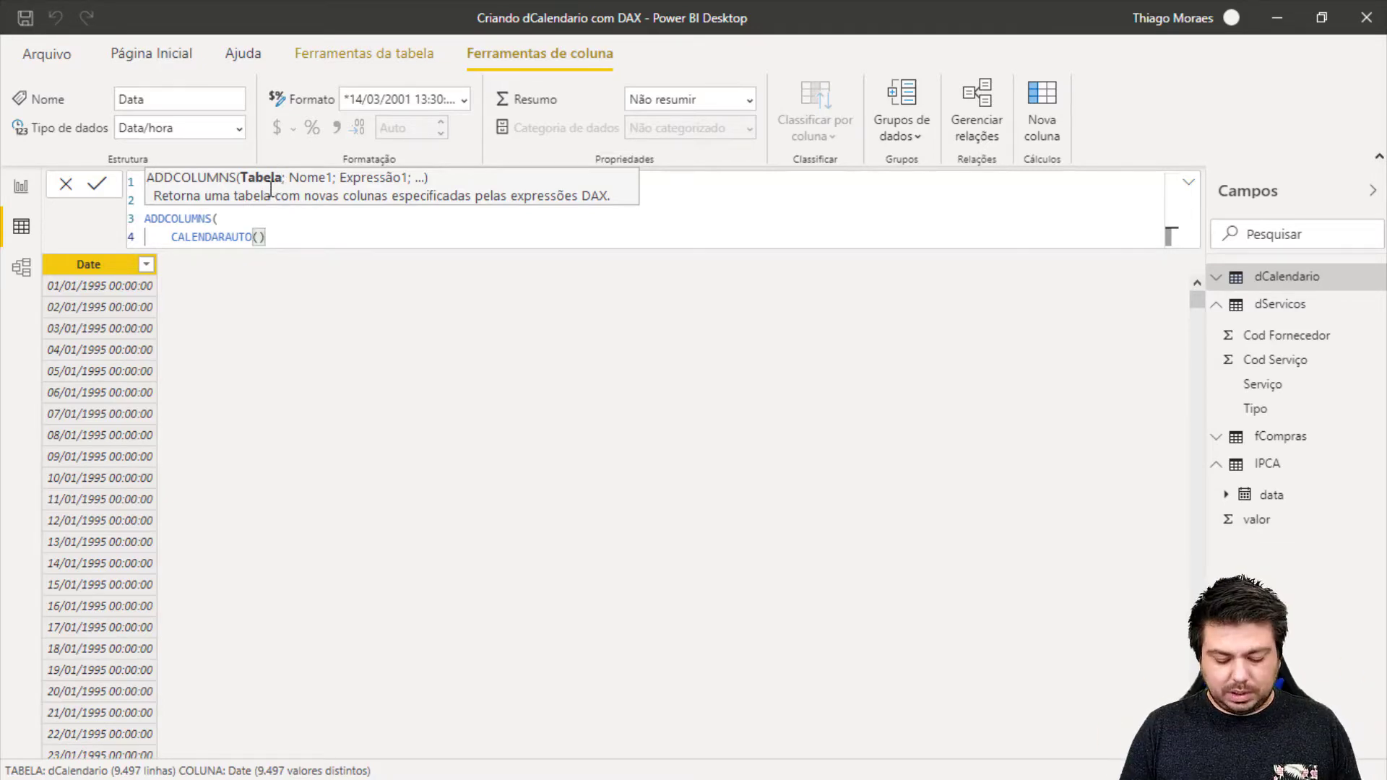
{"action": "type", "text": ";"}
{"action": "key", "text": "shift+Return"}
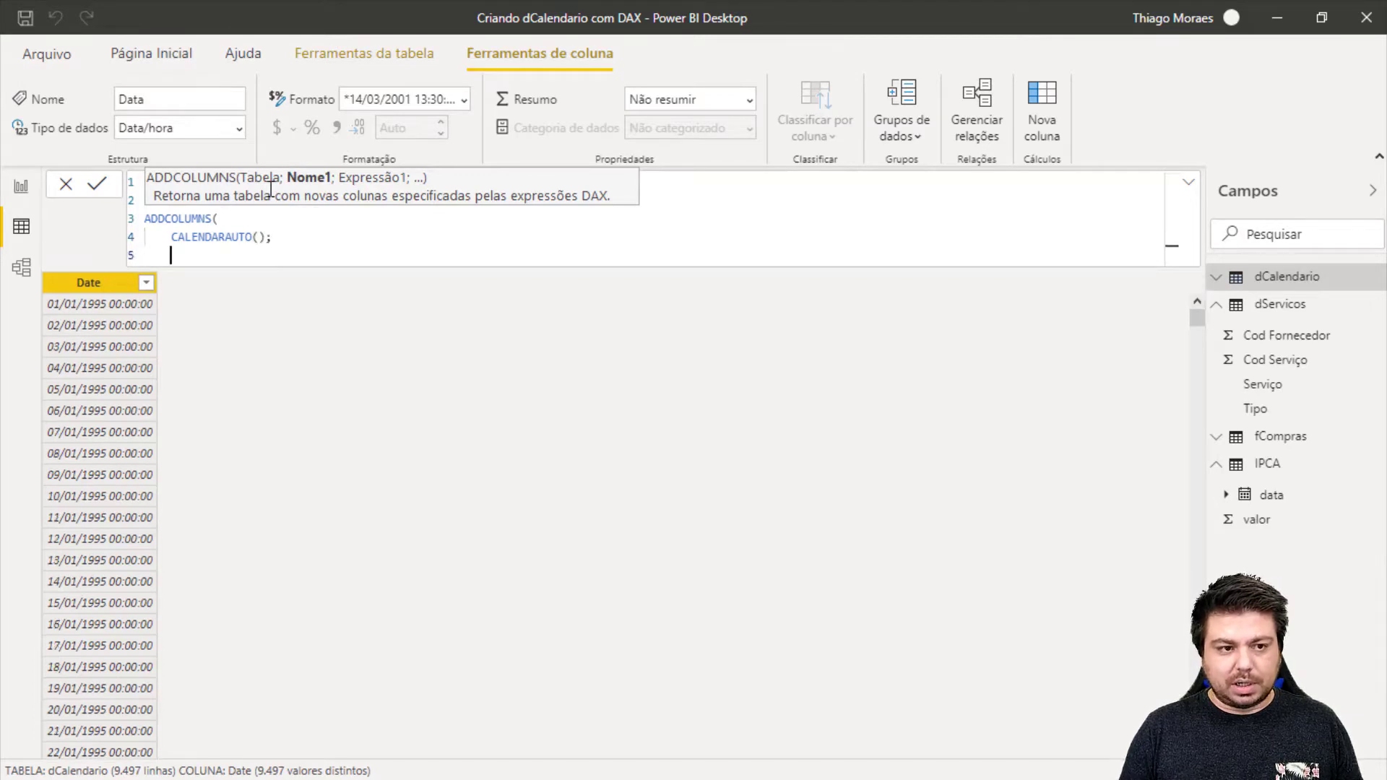
{"action": "type", "text": "\""}
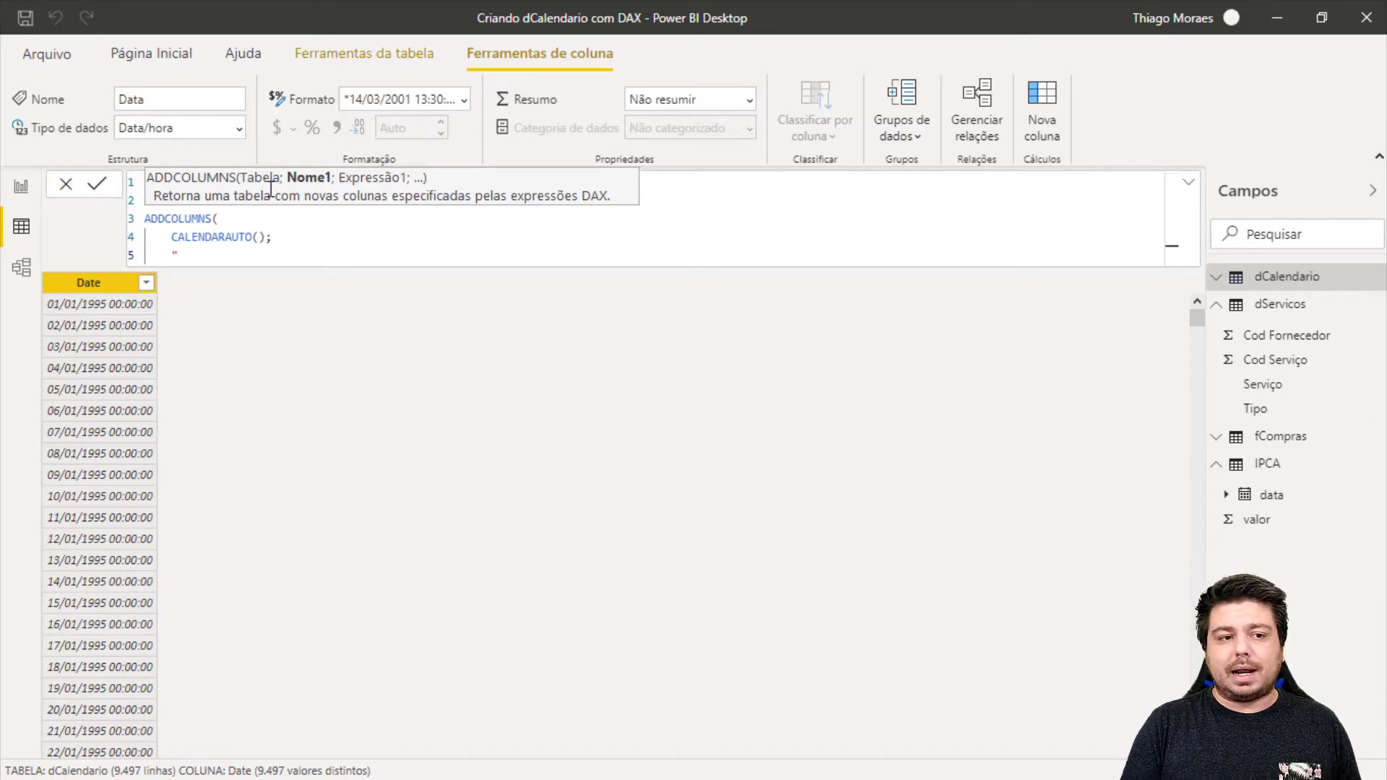
{"action": "type", "text": "Ano\";"}
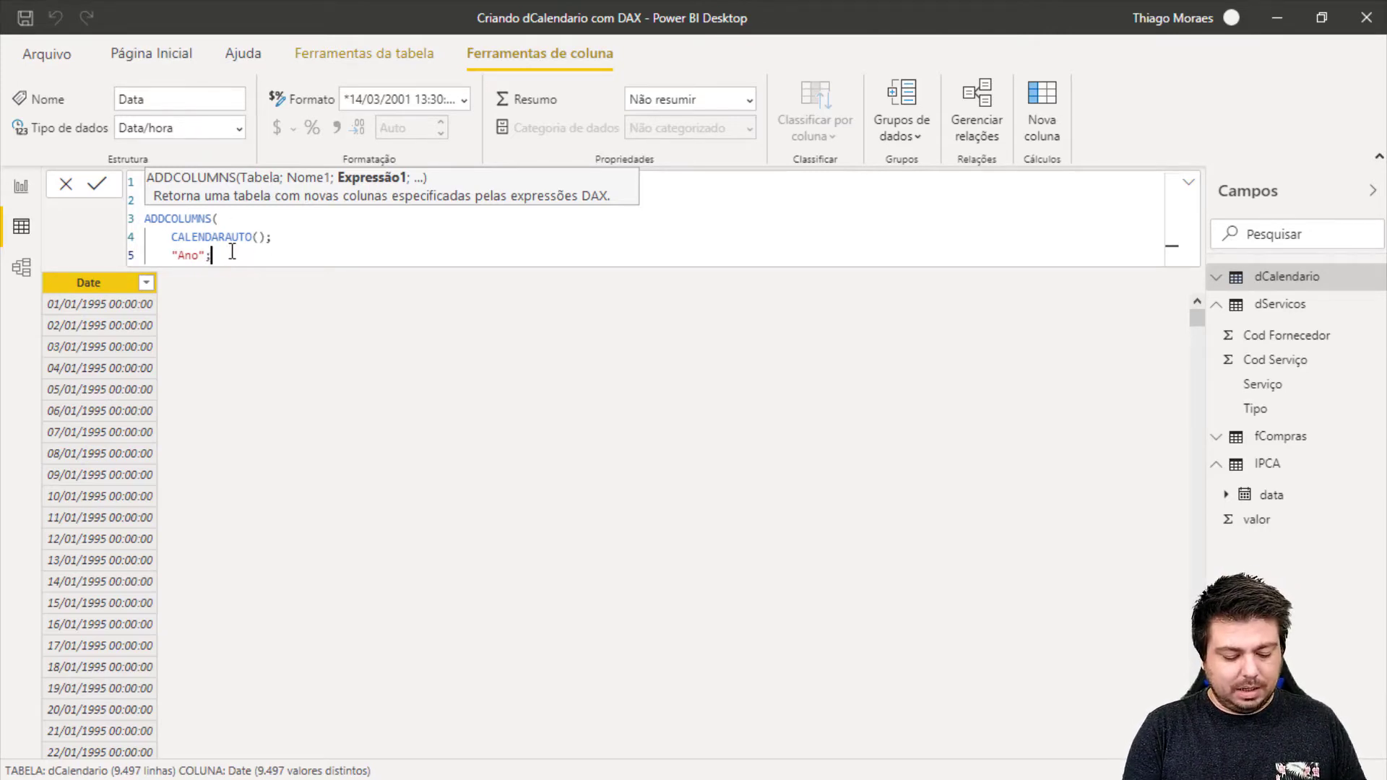
{"action": "type", "text": "YEAR("}
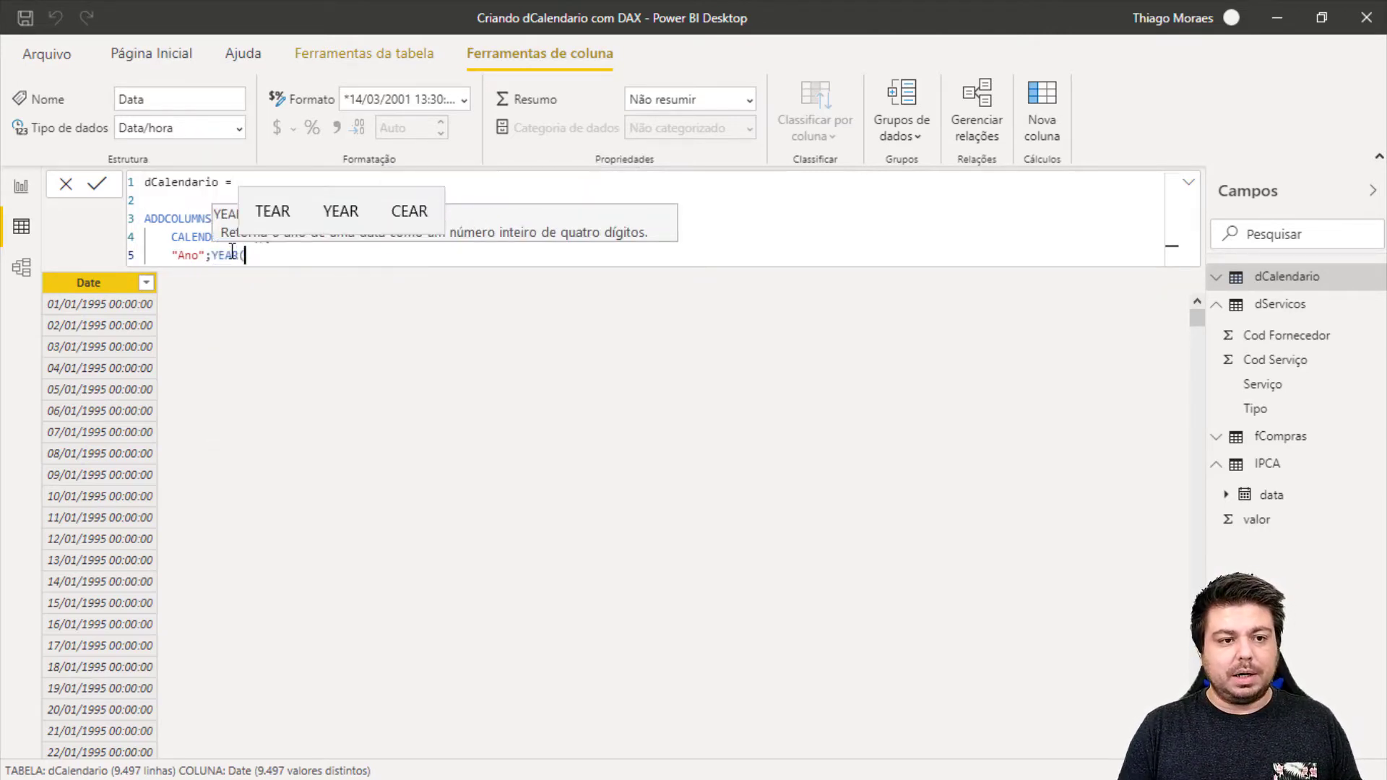
{"action": "type", "text": "Date"}
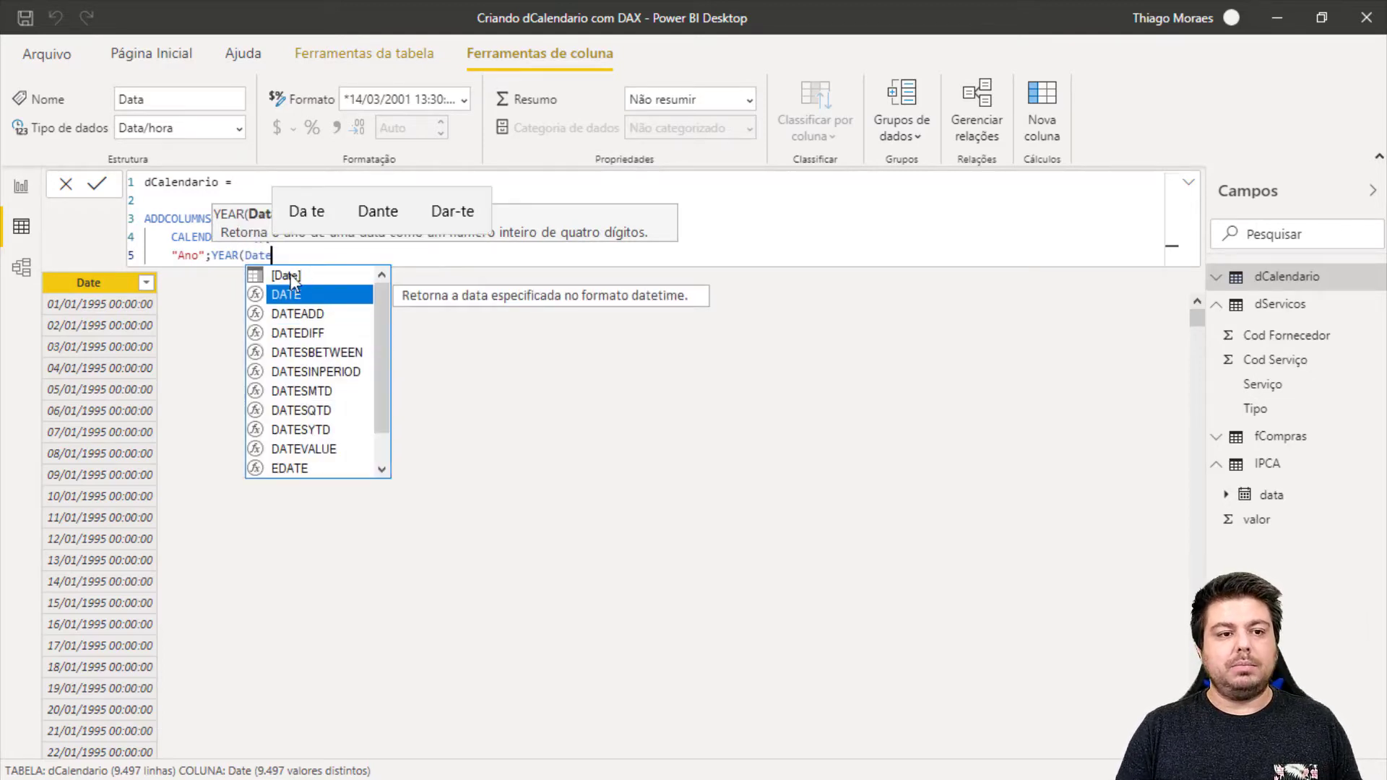
{"action": "left_click", "coordinate": [291, 278]}
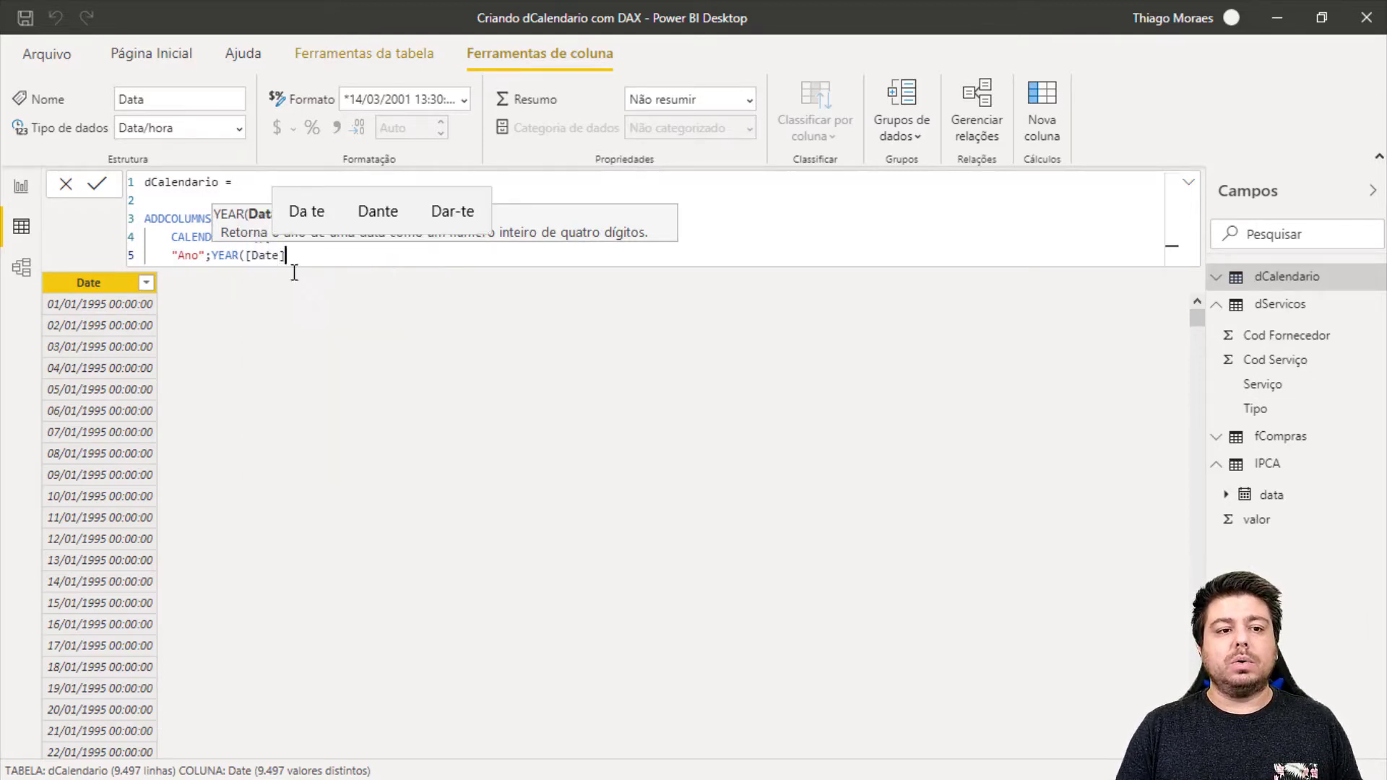
{"action": "type", "text": ")"}
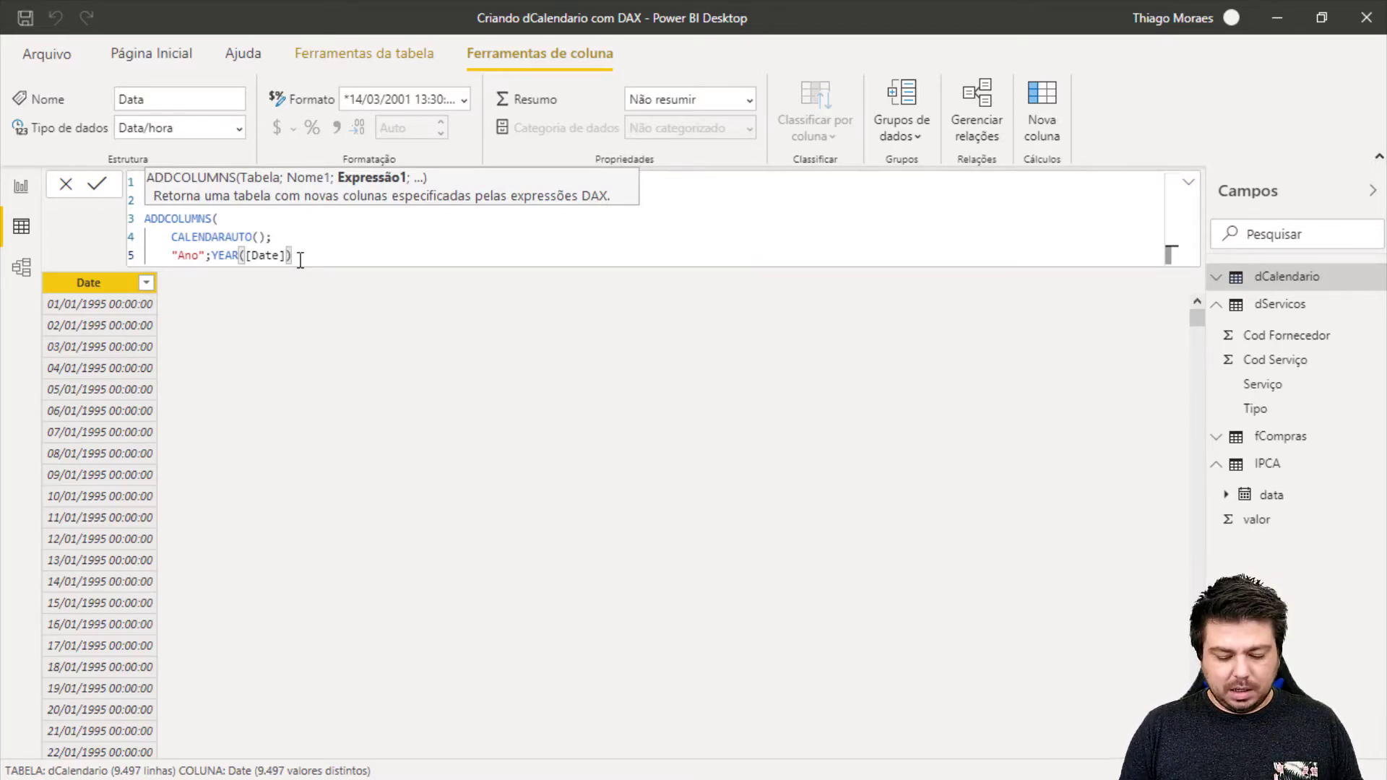
{"action": "key", "text": "shift+Return"}
{"action": "type", "text": ")"}
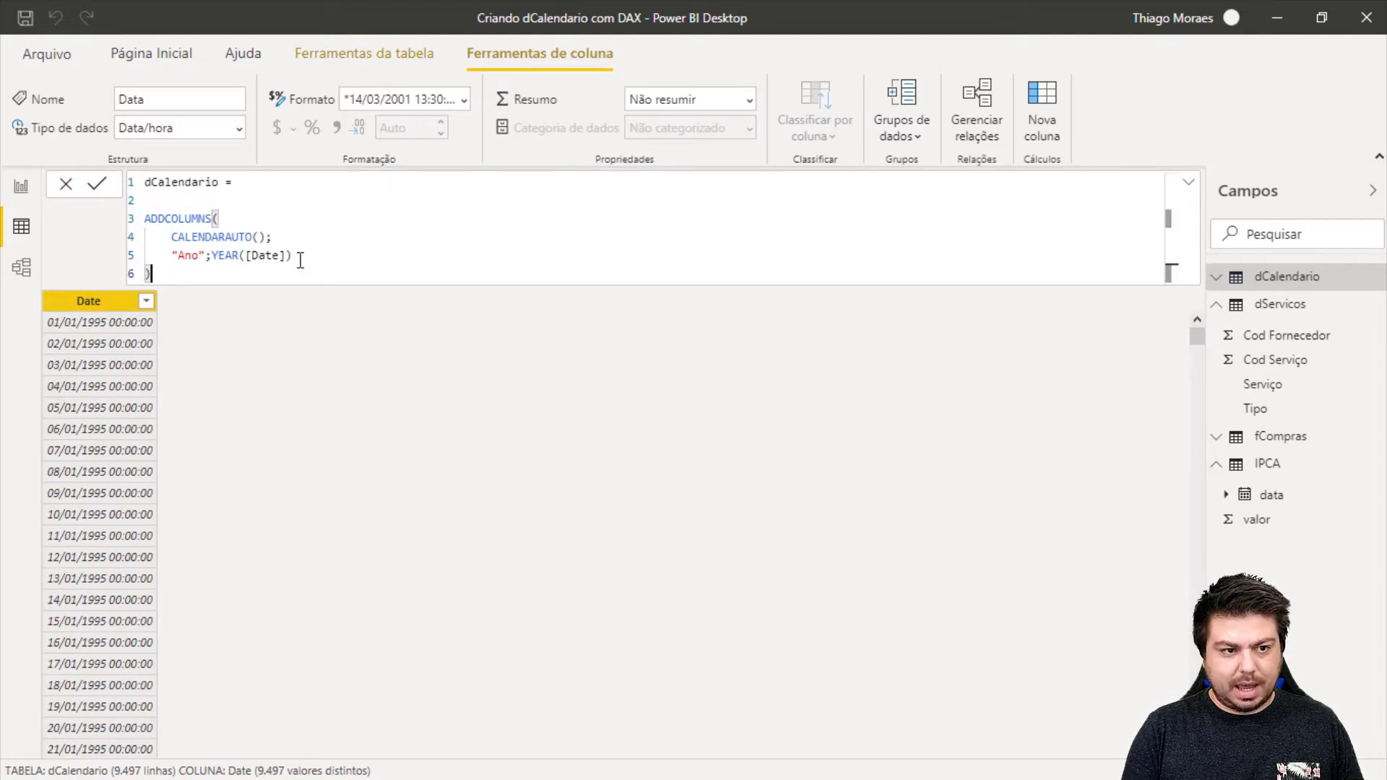
{"action": "key", "text": "Return"}
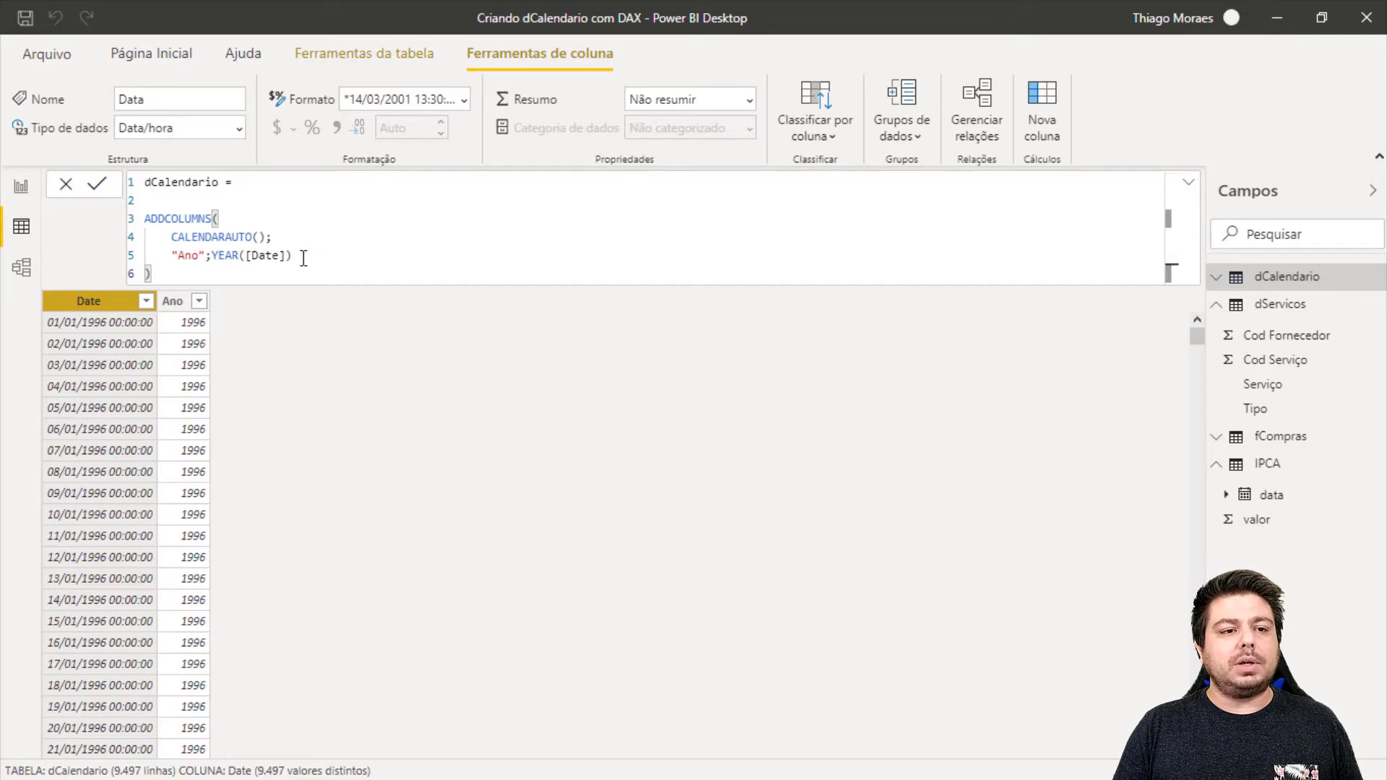
Step: Add a second ADDCOLUMNS column named "Mês", defined as MONTH([Date]), on a new line below the Ano column
{"action": "left_click", "coordinate": [298, 255]}
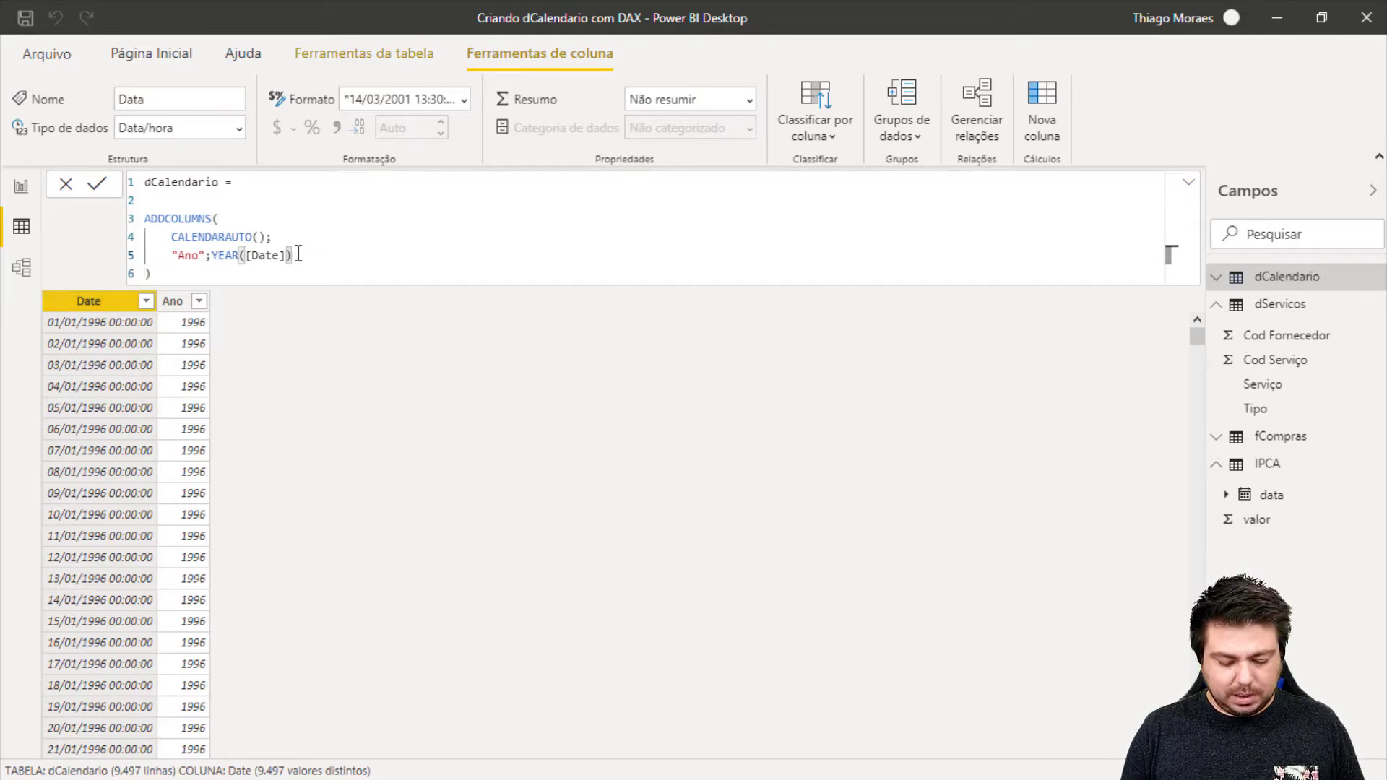
{"action": "type", "text": ";"}
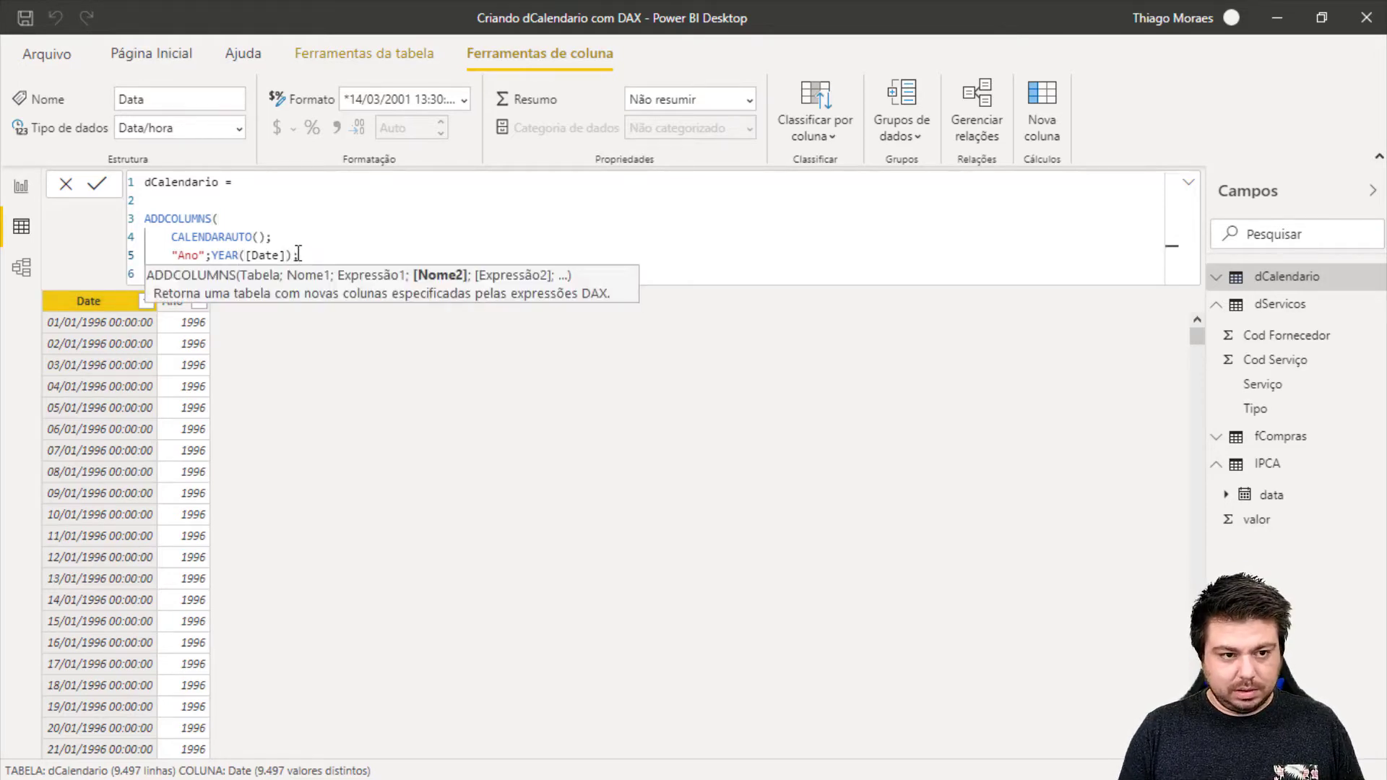
{"action": "key", "text": "Return"}
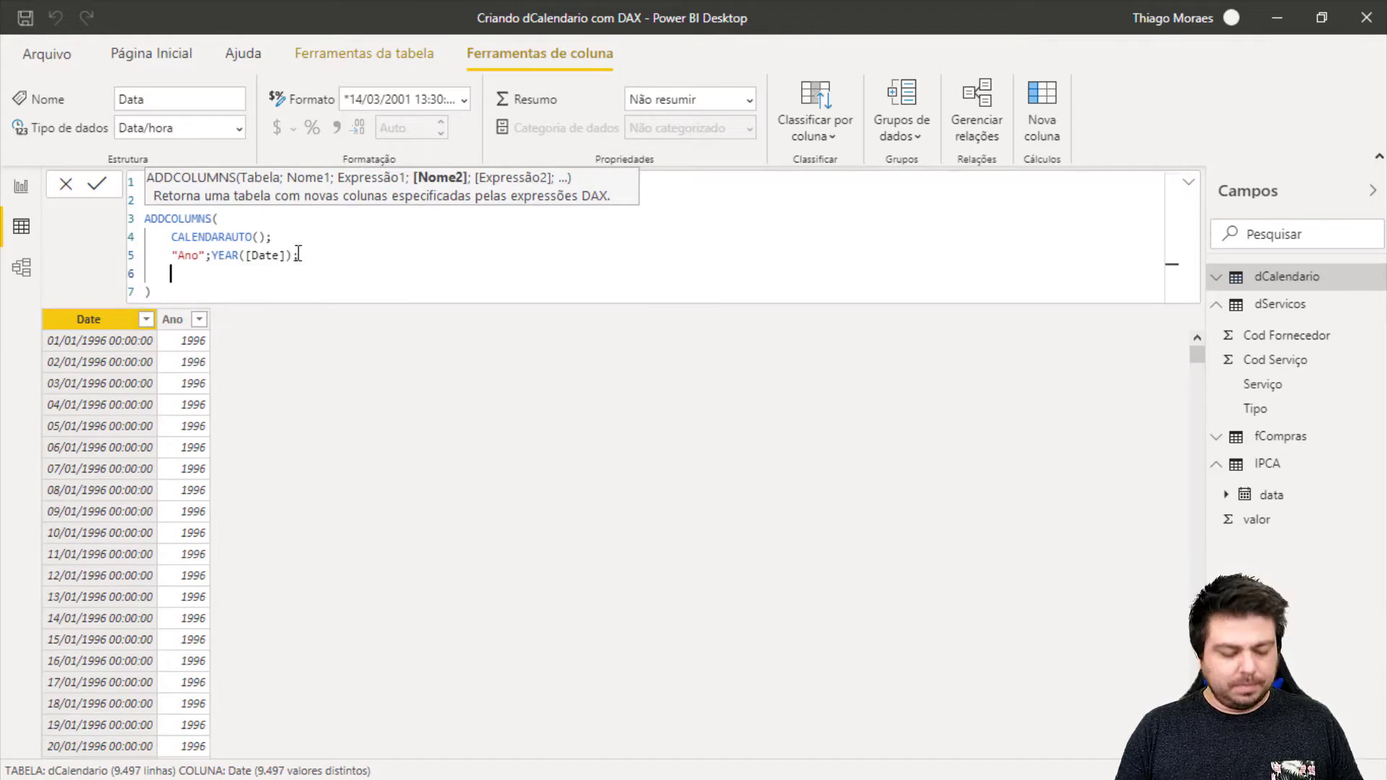
{"action": "type", "text": "\"Mê"}
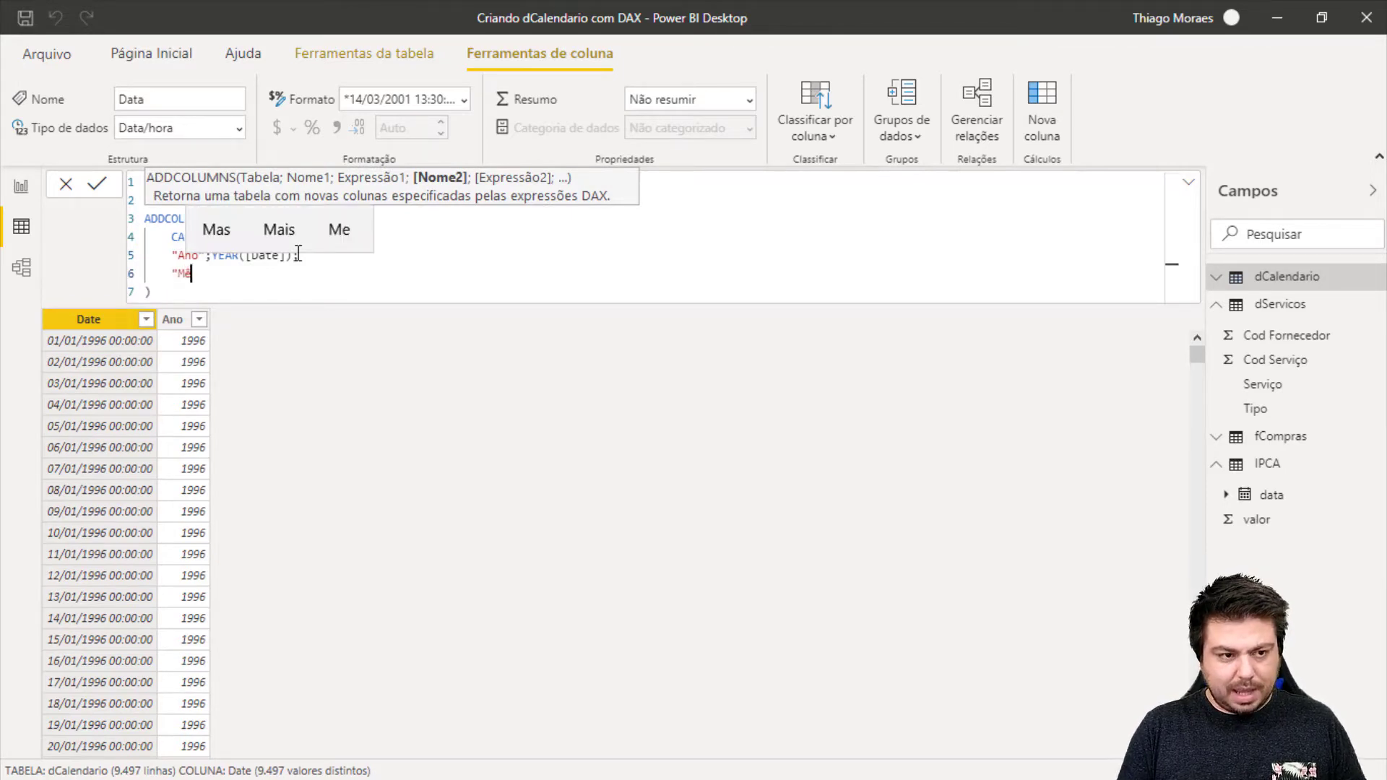
{"action": "type", "text": "s\";"}
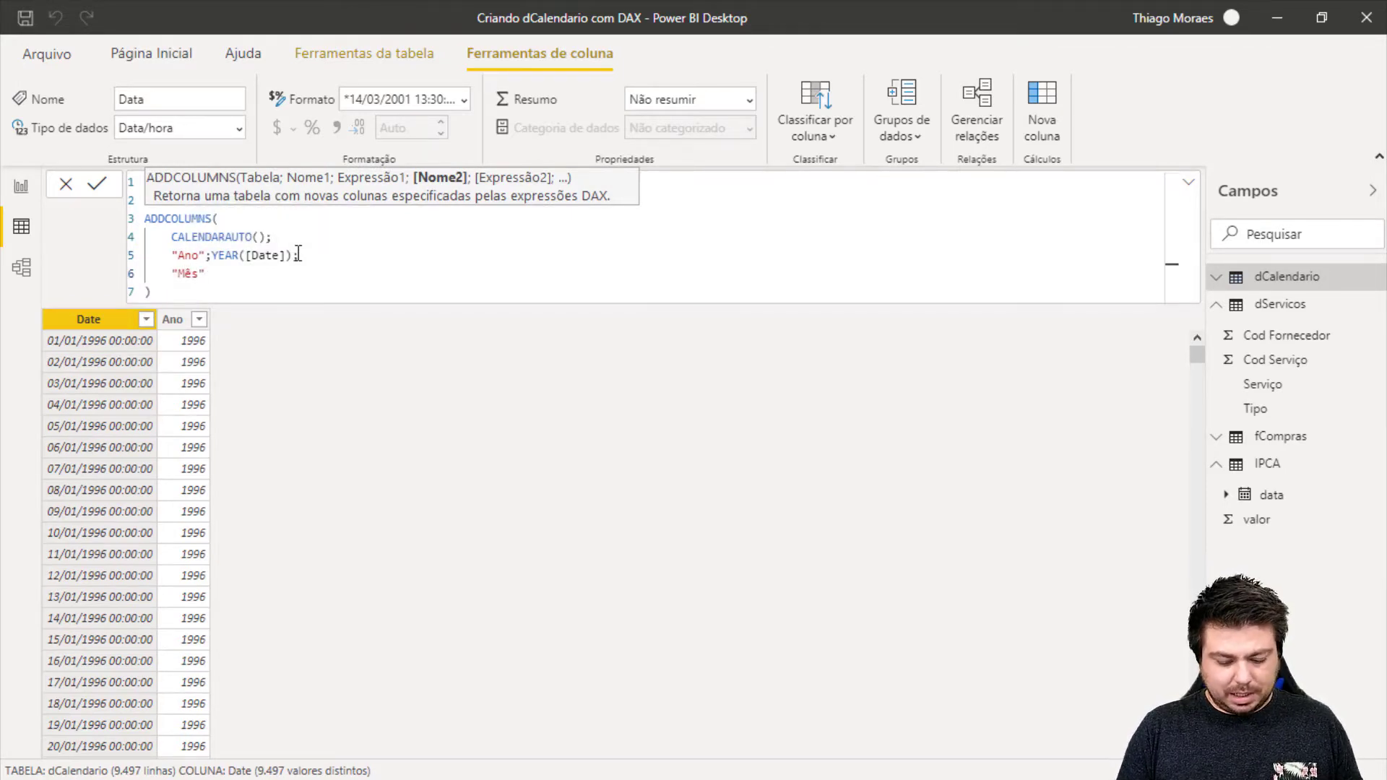
{"action": "type", "text": "MON"}
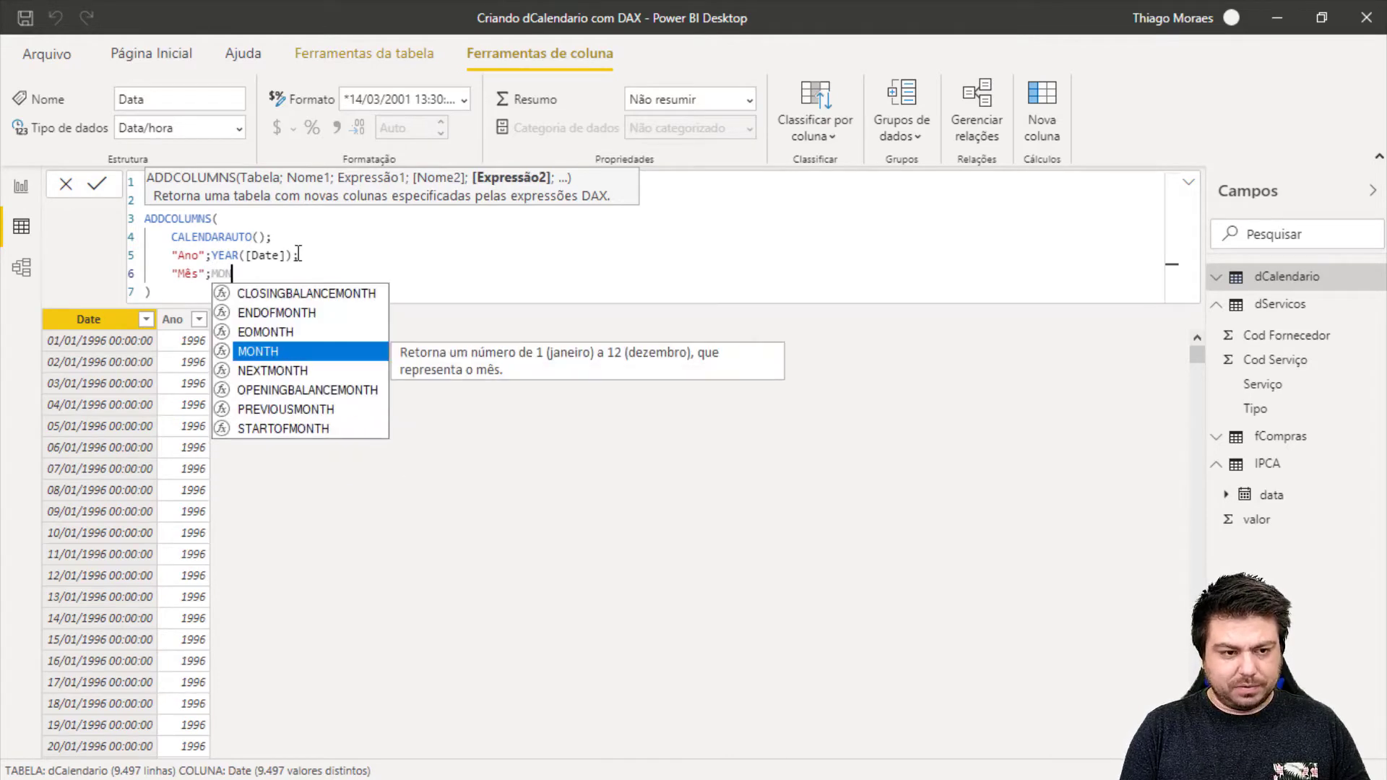
{"action": "type", "text": "TH(Date"}
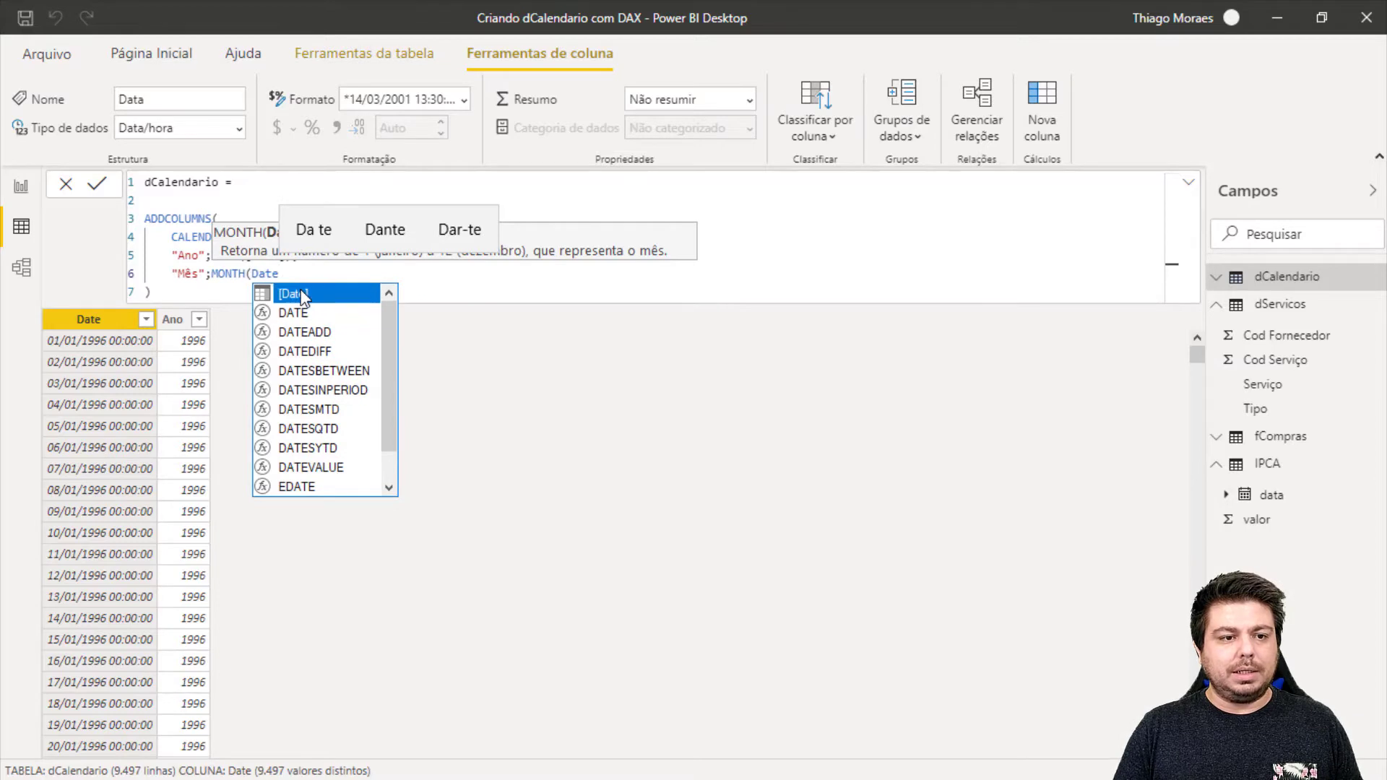
{"action": "left_click", "coordinate": [301, 294]}
{"action": "type", "text": ")"}
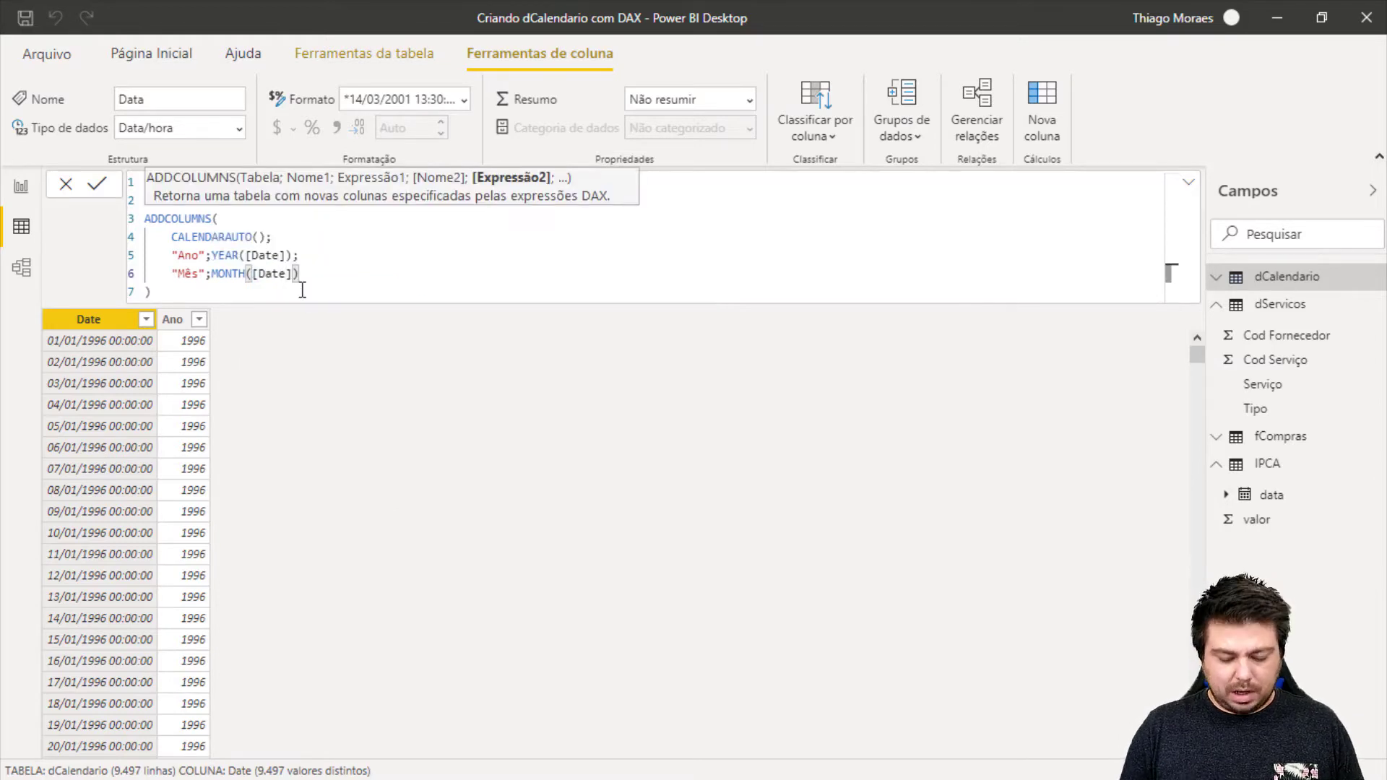
Step: Start a third ADDCOLUMNS column named "Nome do Mês" on a new line below the Mês column
{"action": "type", "text": ";"}
{"action": "key", "text": "shift+Return"}
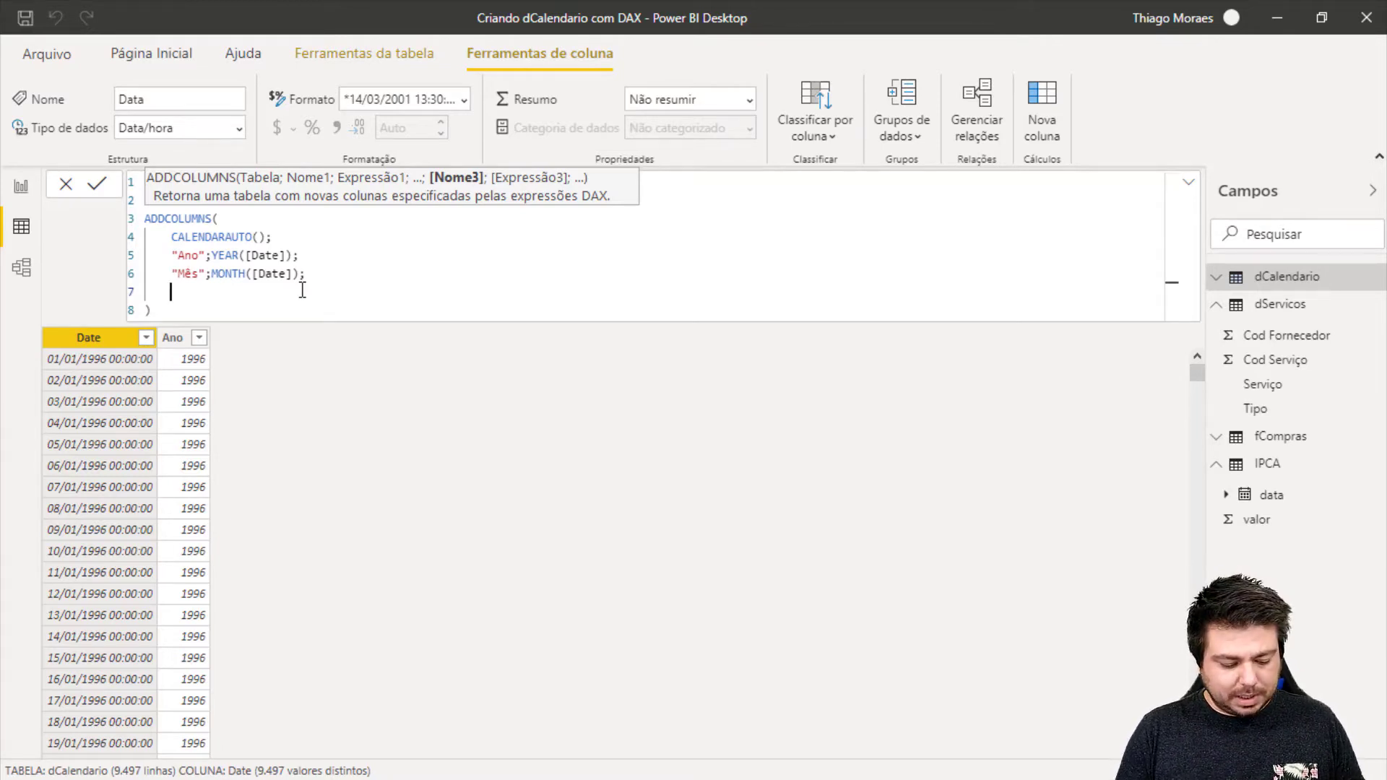
{"action": "type", "text": "\"Nome"}
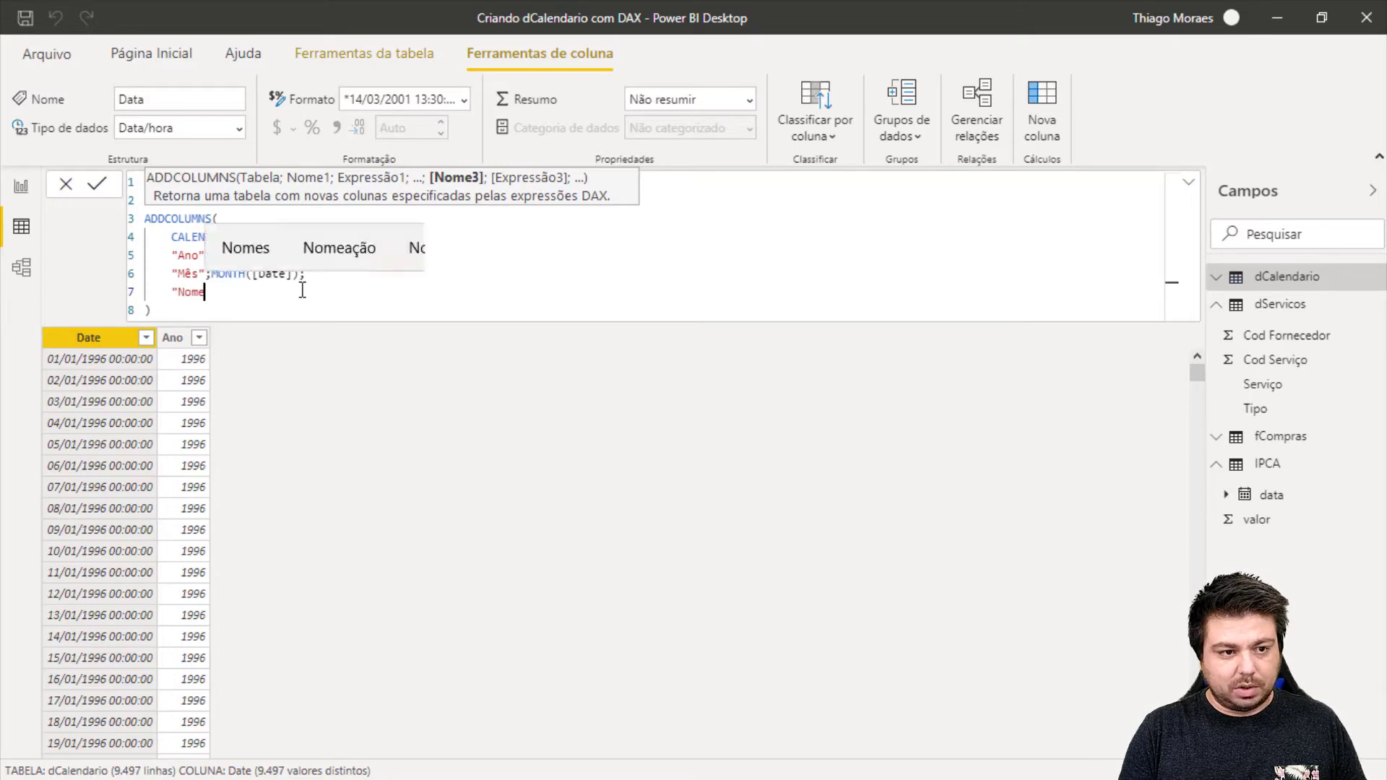
{"action": "type", "text": " do Mês\""}
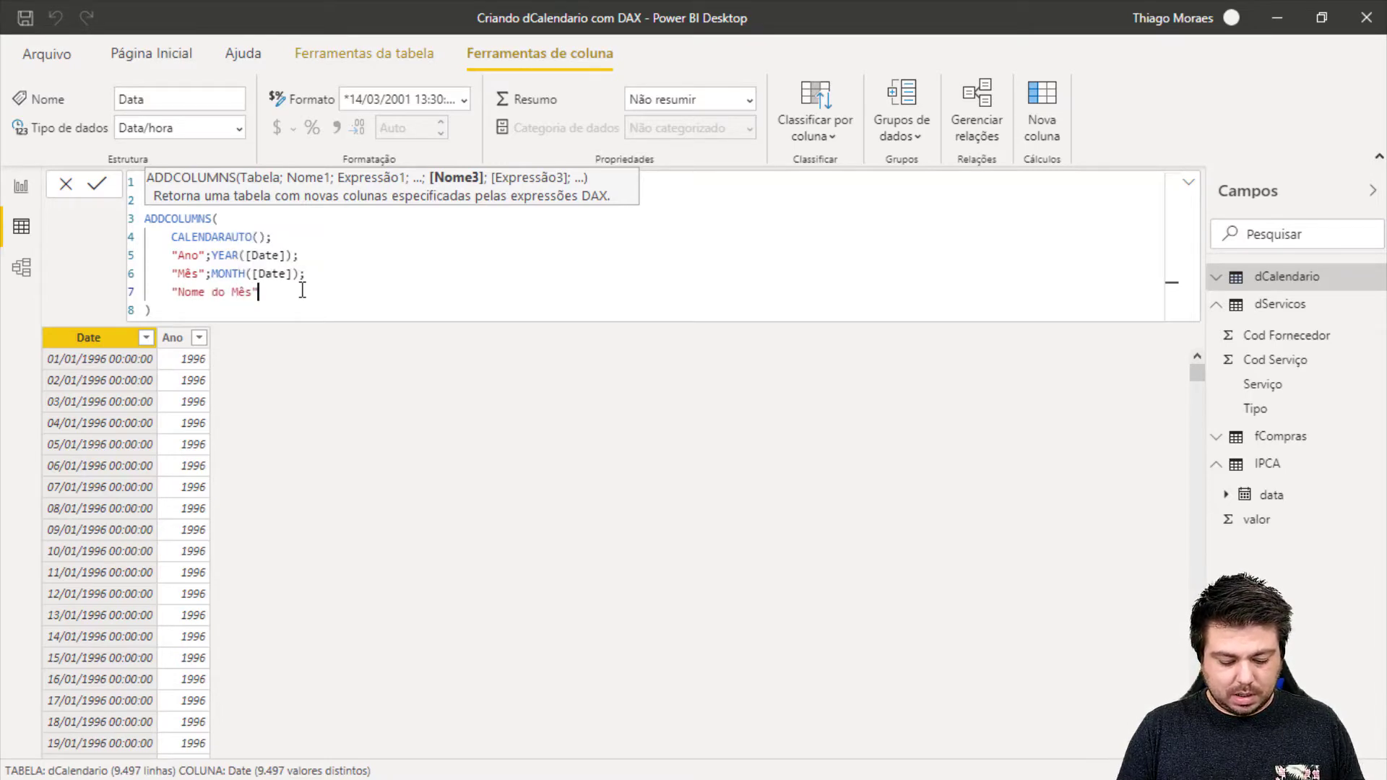
{"action": "type", "text": ";"}
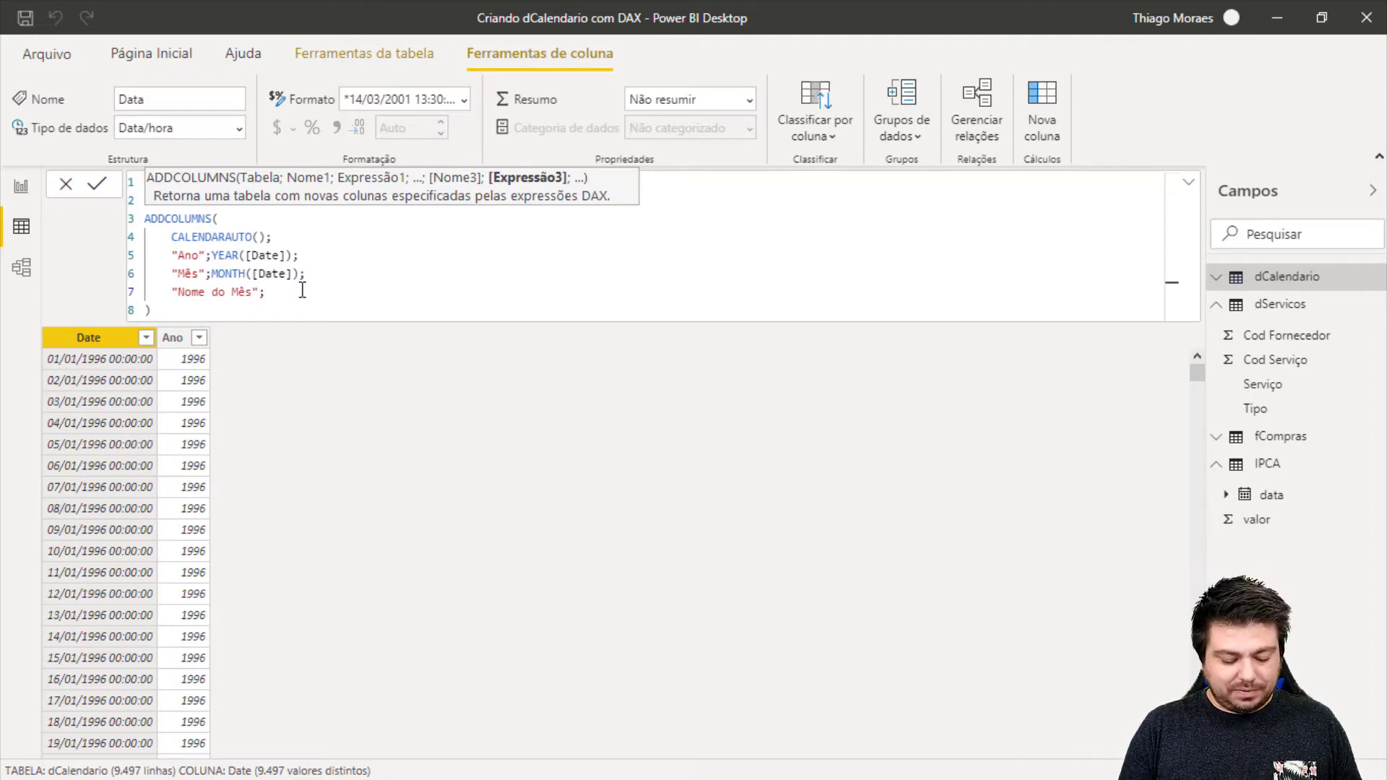
Step: Define the Nome do Mês column as FORMAT([Date];"mmmm") and commit the dCalendario formula
{"action": "type", "text": "FORMAT("}
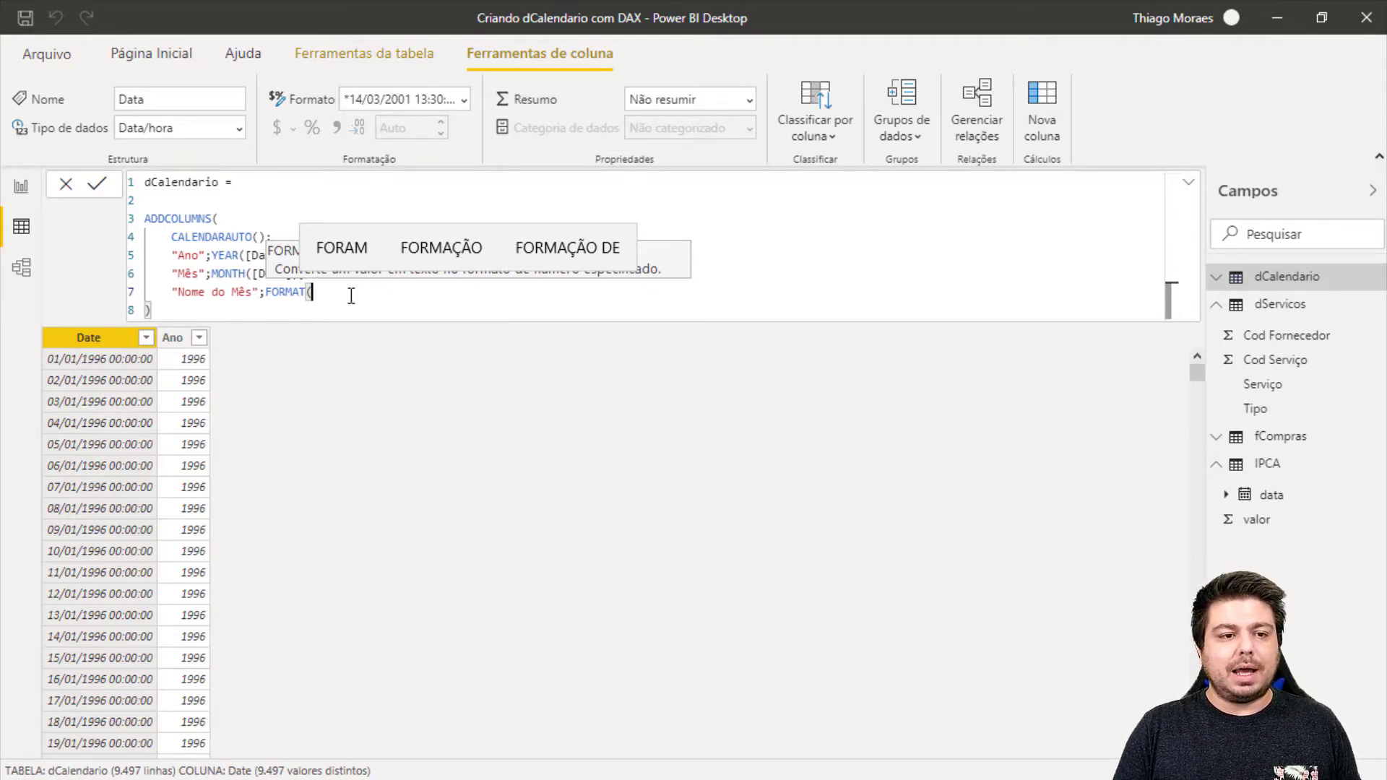
{"action": "type", "text": "Date"}
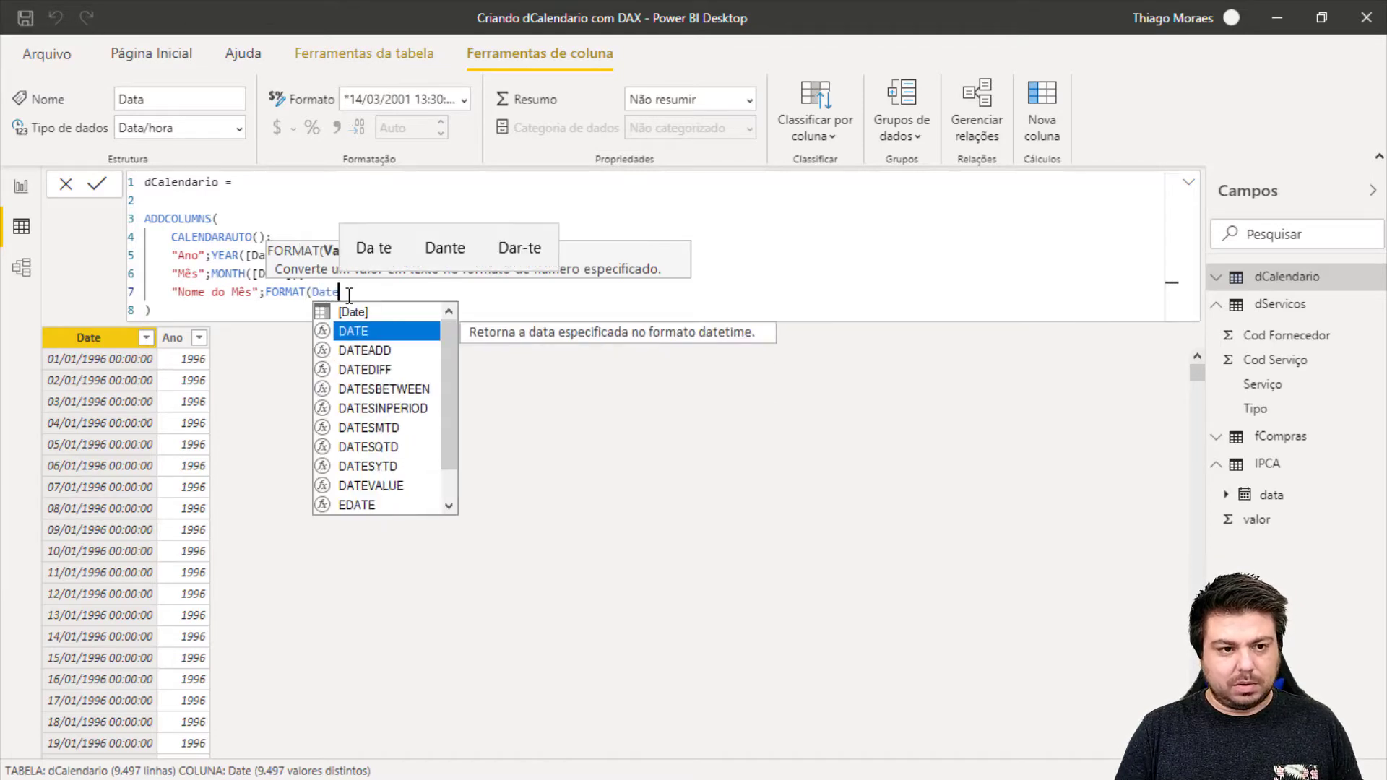
{"action": "left_click", "coordinate": [366, 310]}
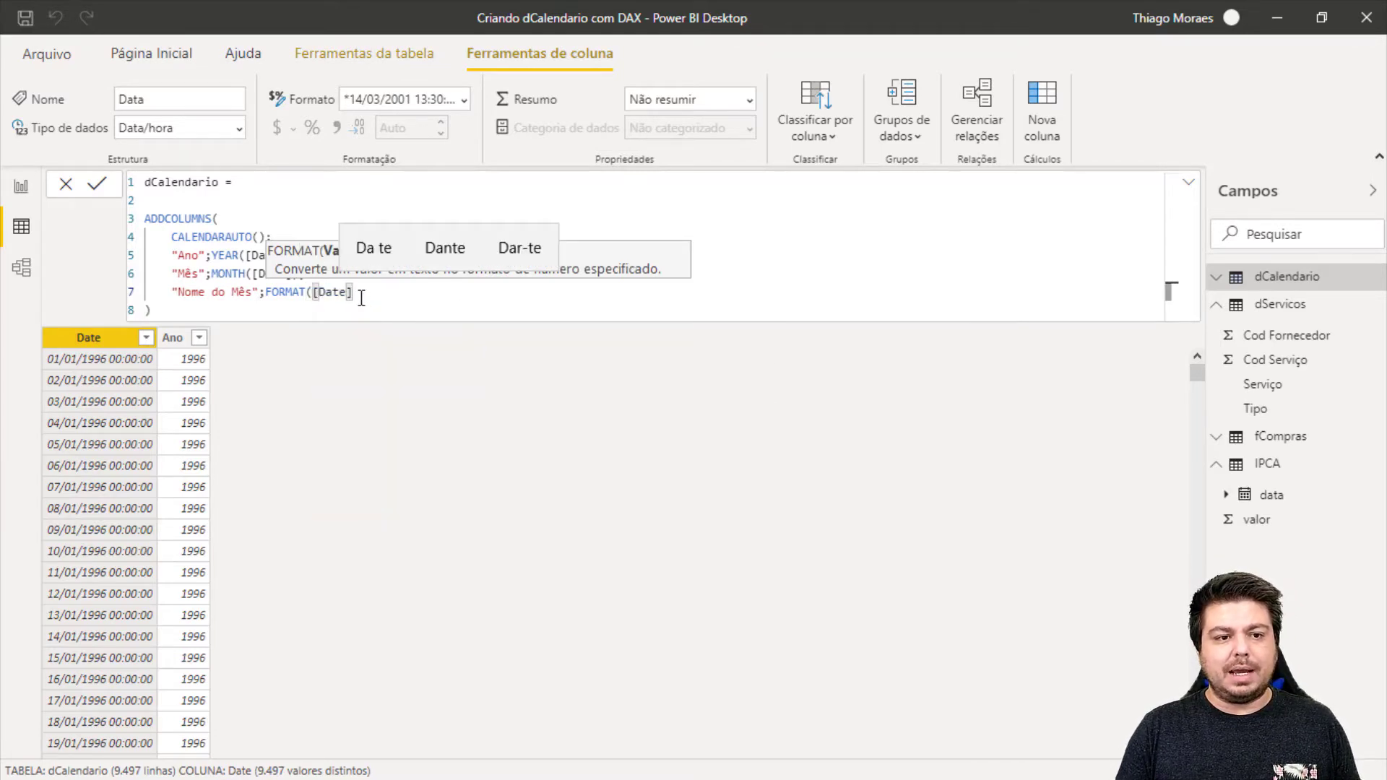
{"action": "type", "text": ";"}
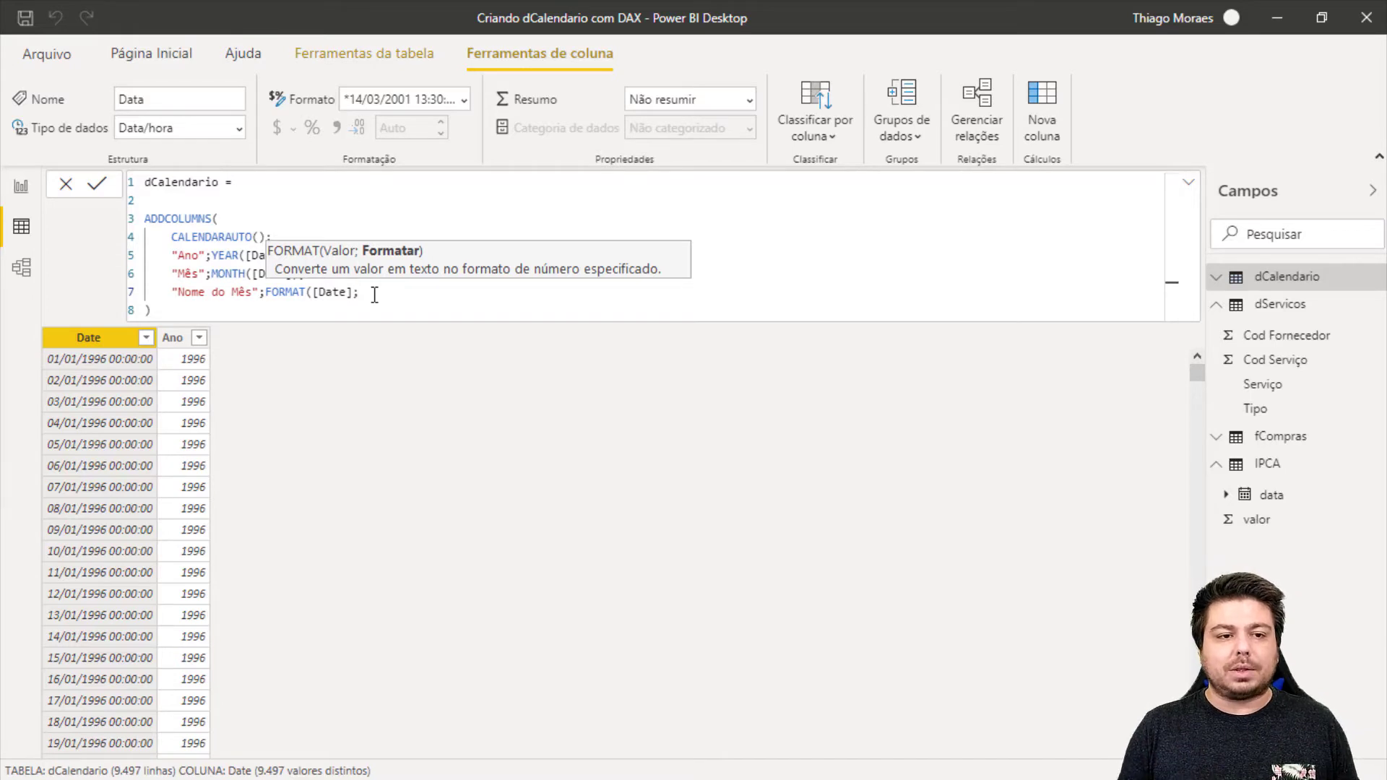
{"action": "type", "text": "\""}
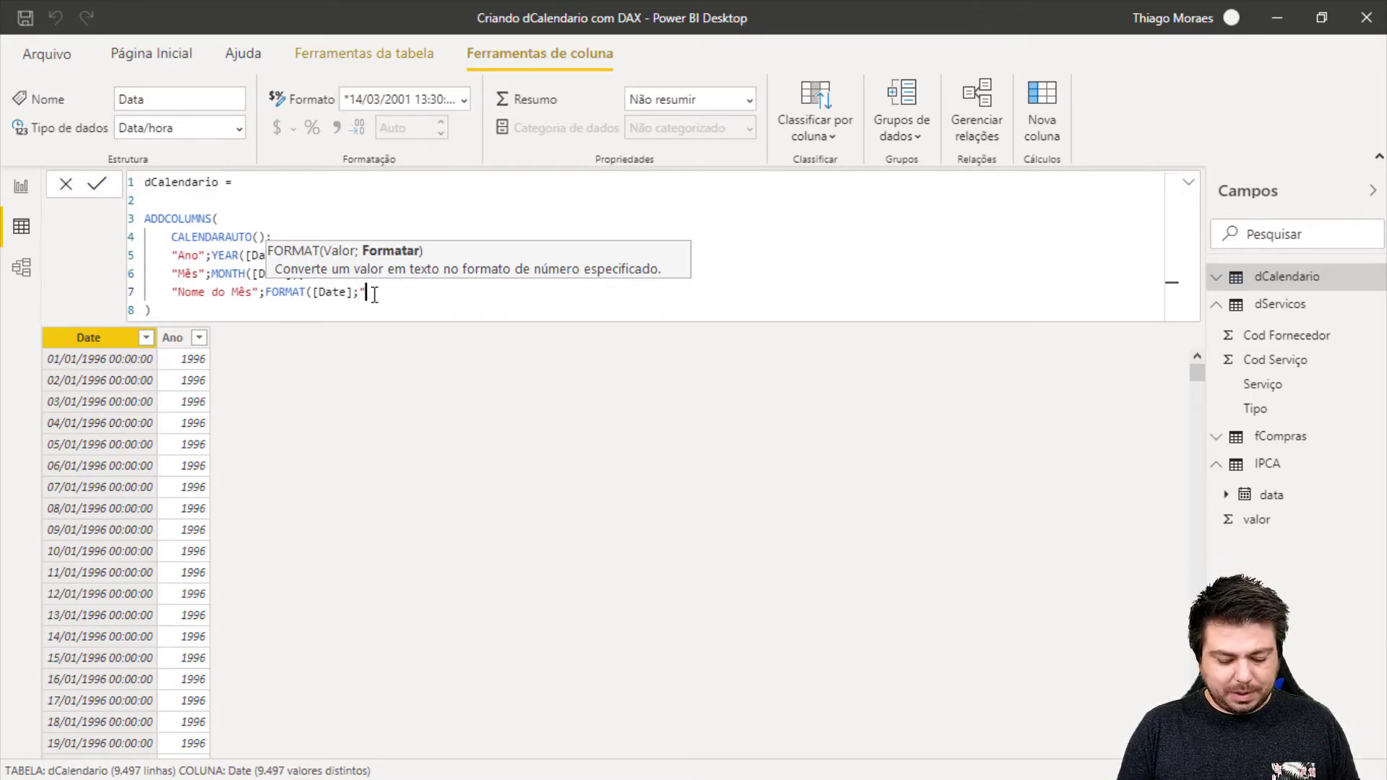
{"action": "type", "text": "mmm"}
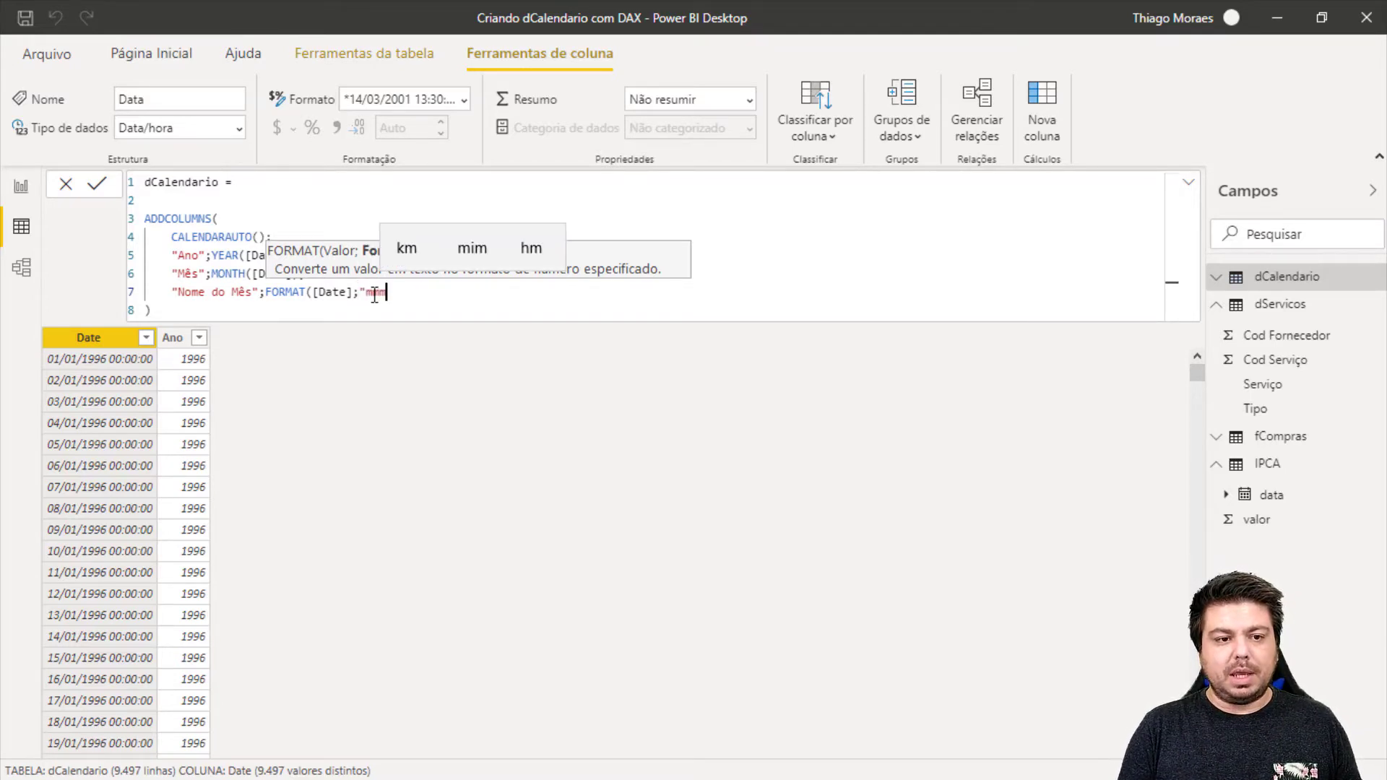
{"action": "type", "text": "m\""}
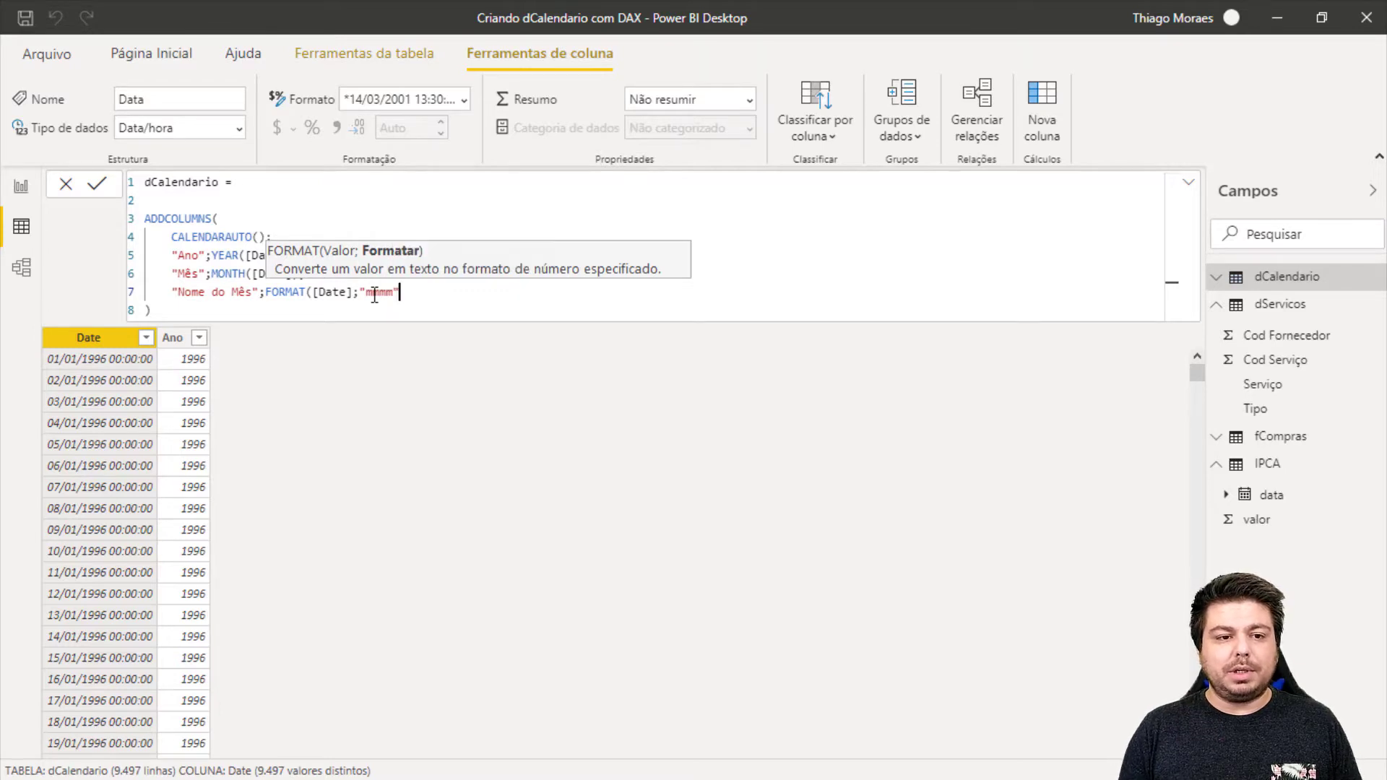
{"action": "type", "text": ")"}
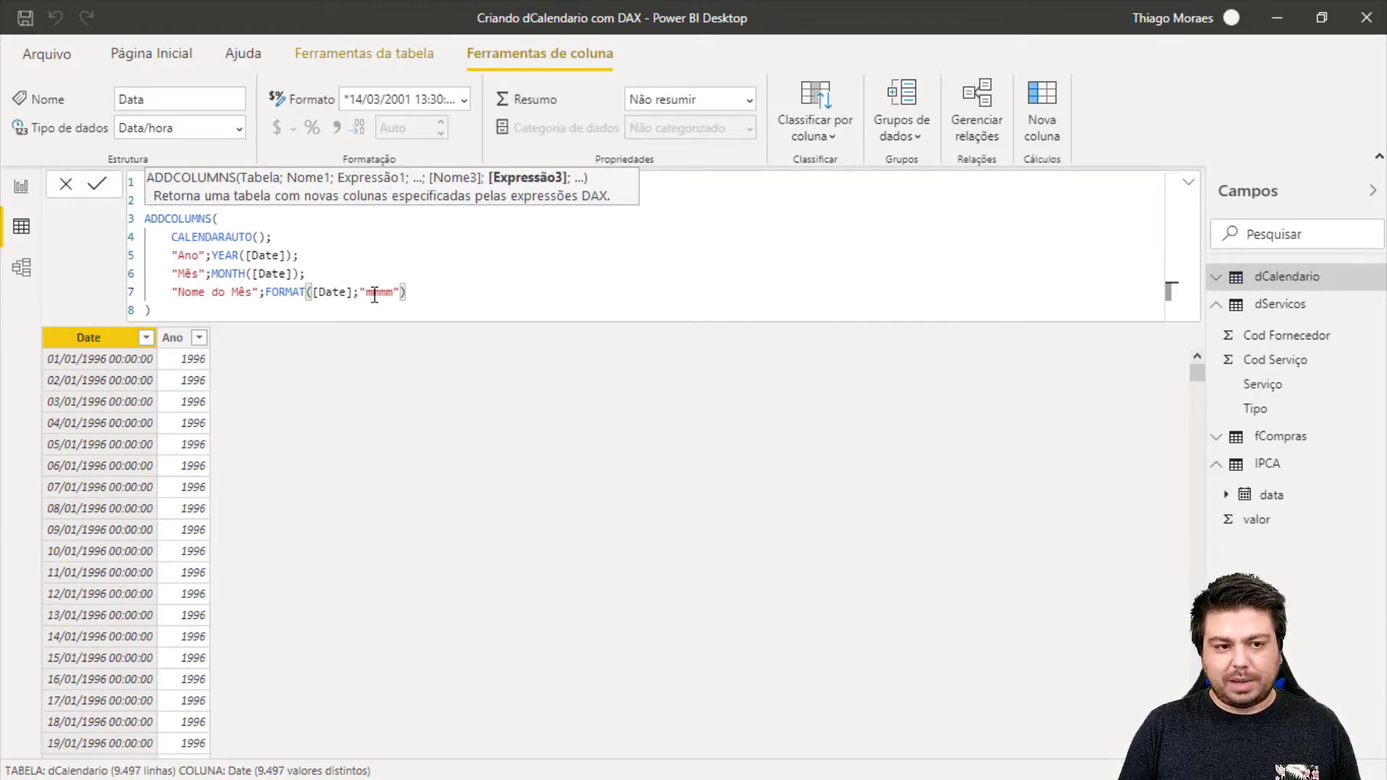
{"action": "key", "text": "Return"}
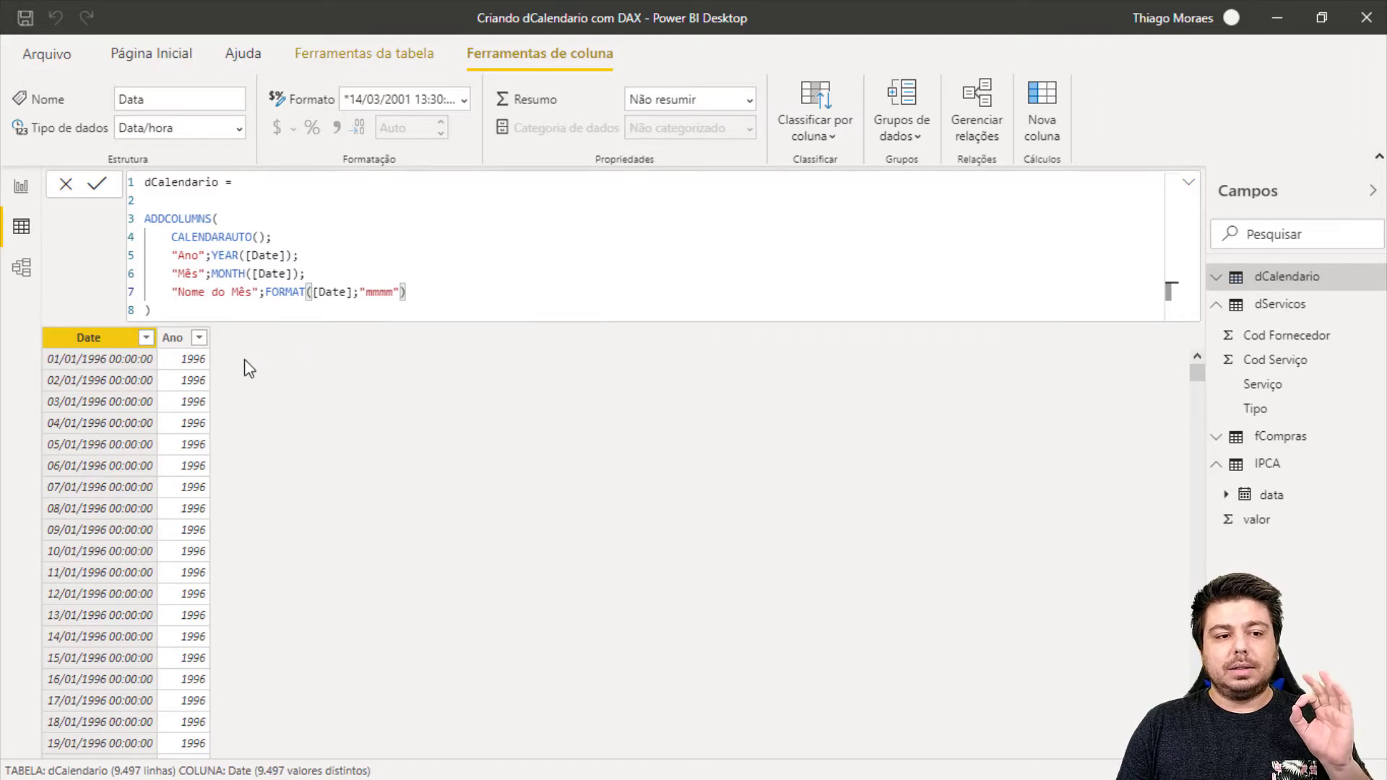
{"action": "left_click", "coordinate": [162, 223]}
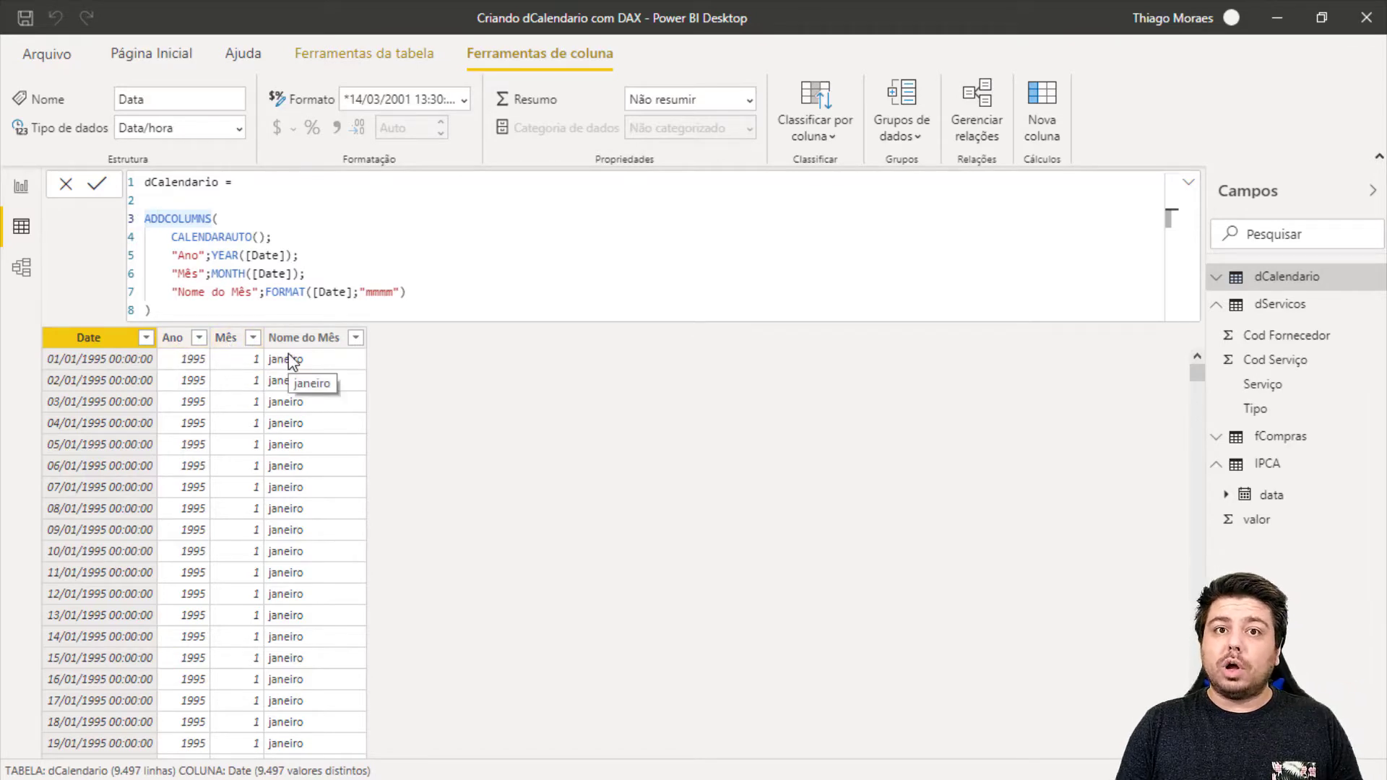
Step: Start a fourth ADDCOLUMNS column named "Semana do Ano" on a new line below the Nome do Mês column
{"action": "left_click", "coordinate": [421, 289]}
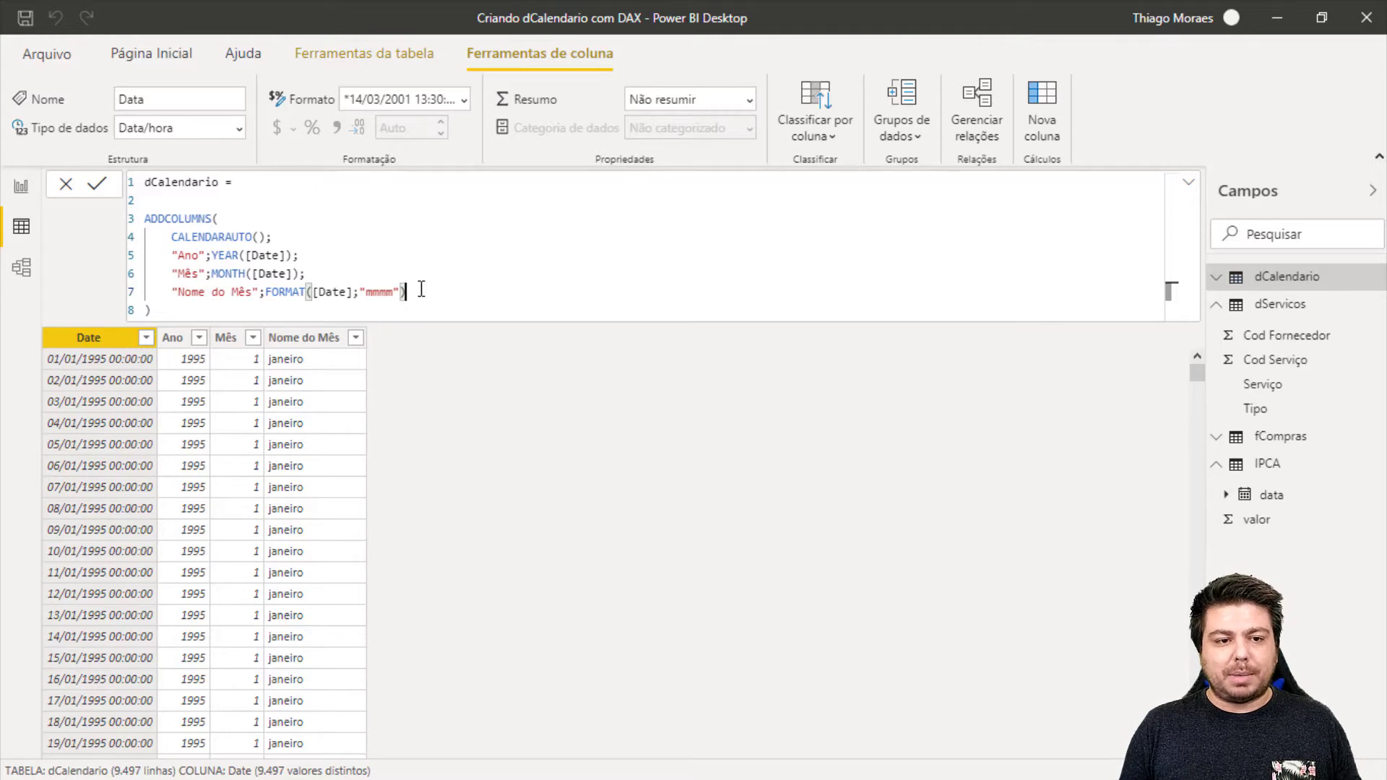
{"action": "type", "text": ";"}
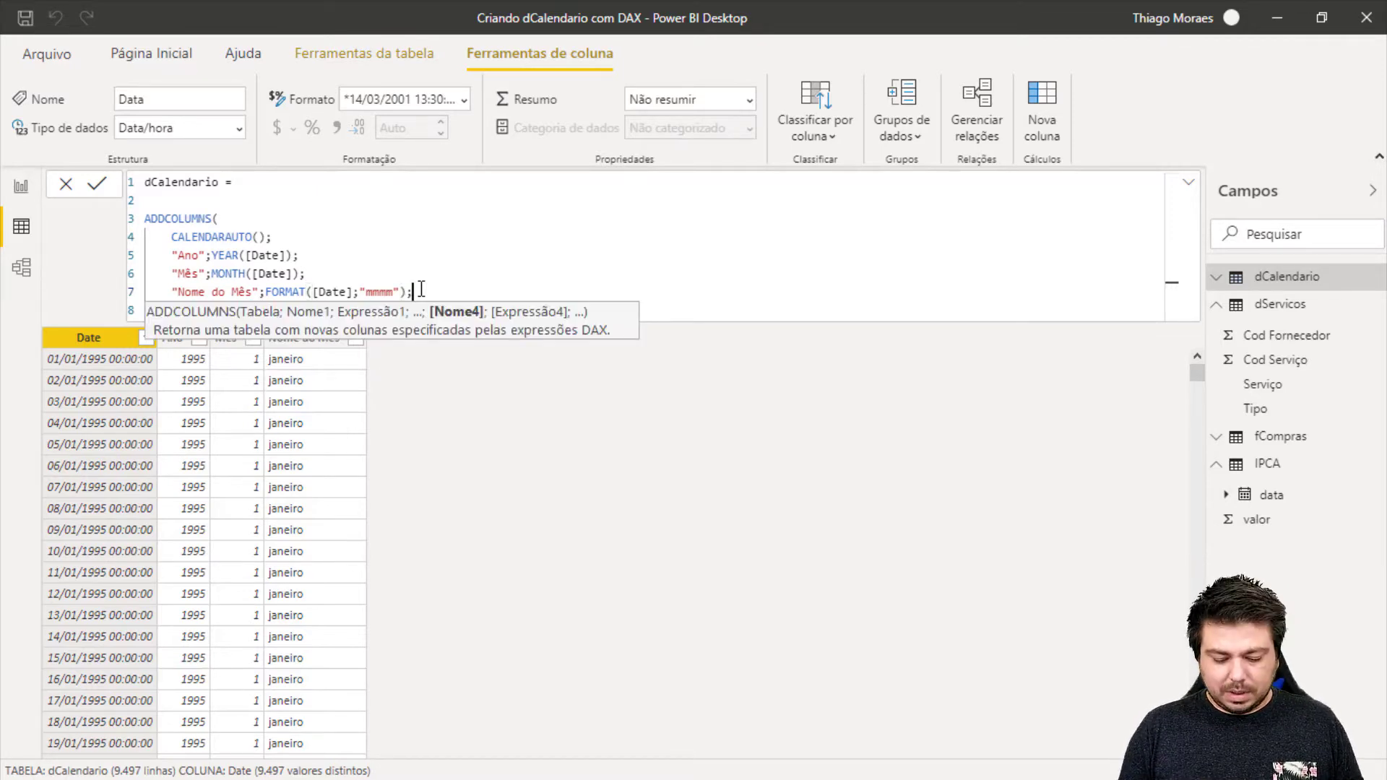
{"action": "key", "text": "Return"}
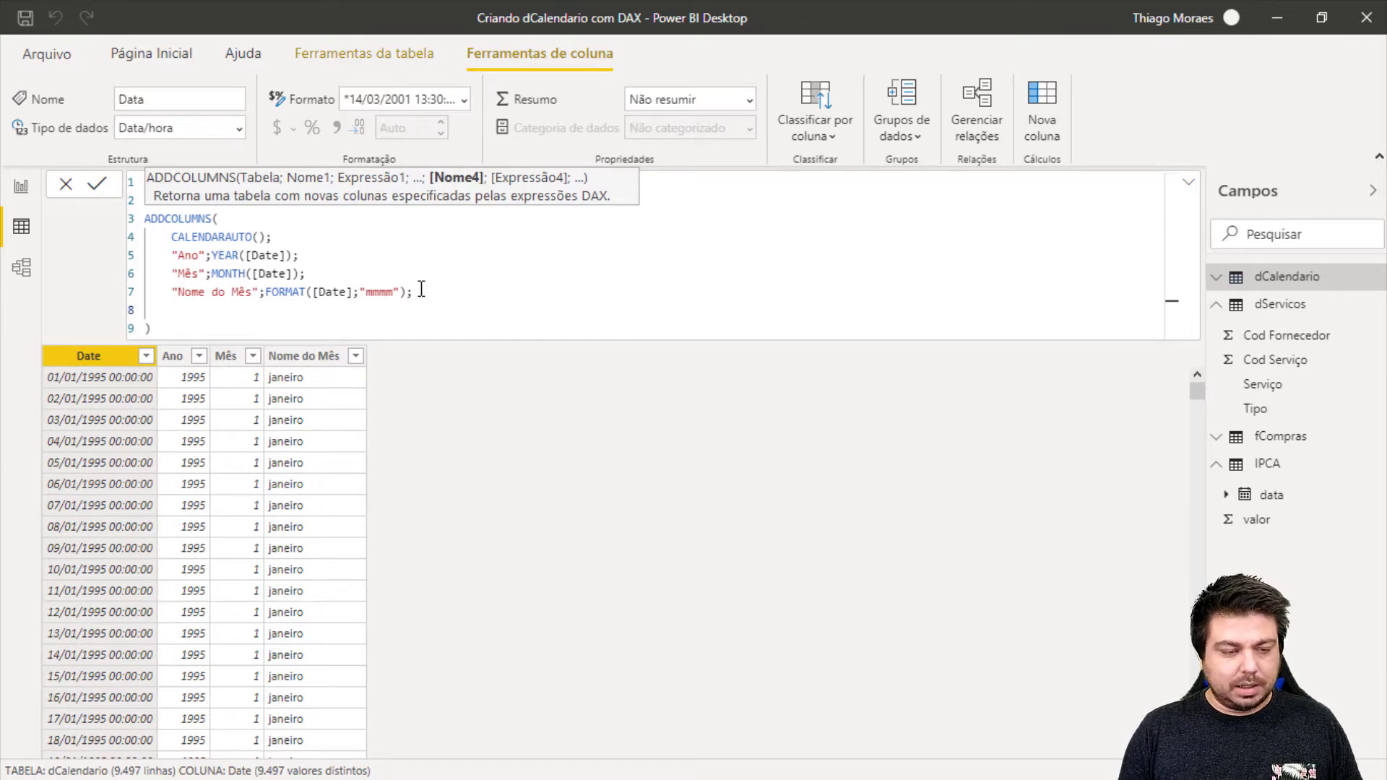
{"action": "type", "text": "\""}
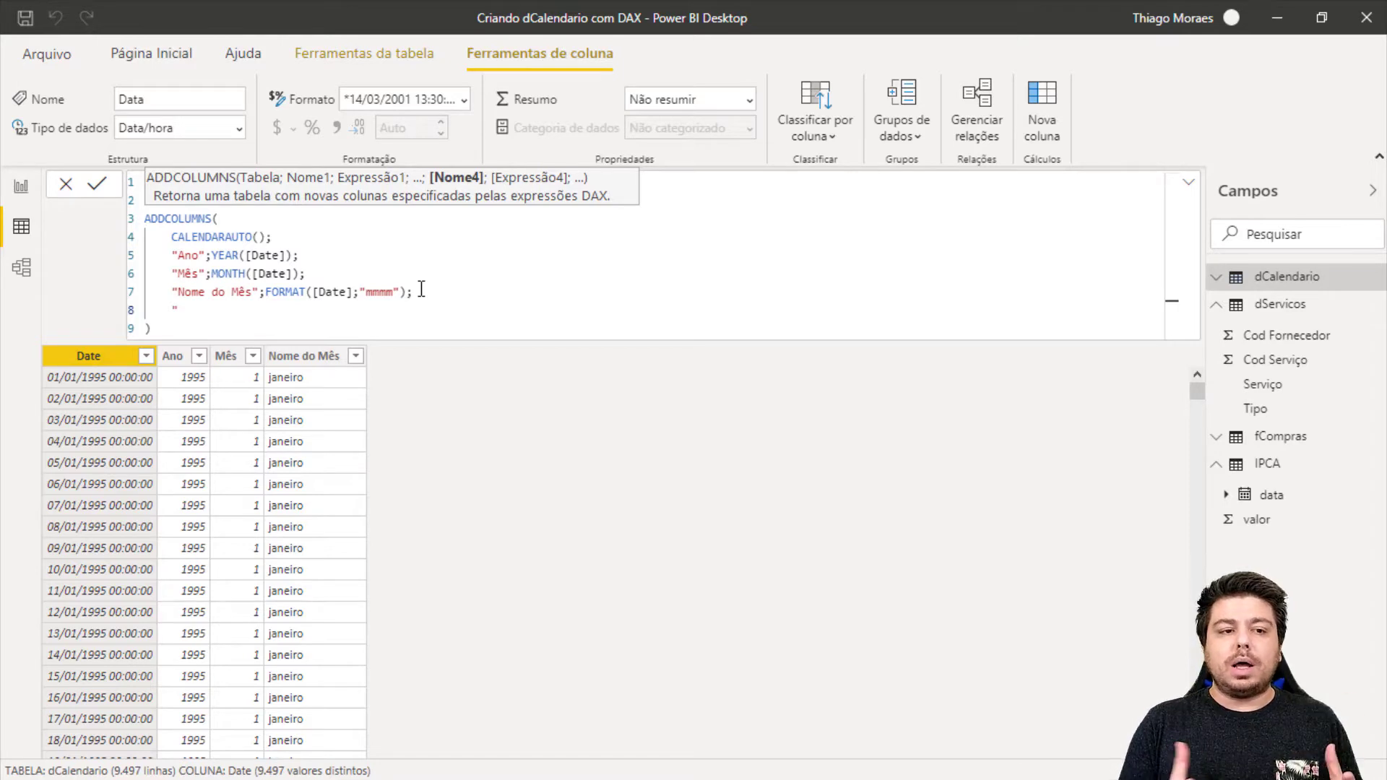
{"action": "type", "text": "Sem"}
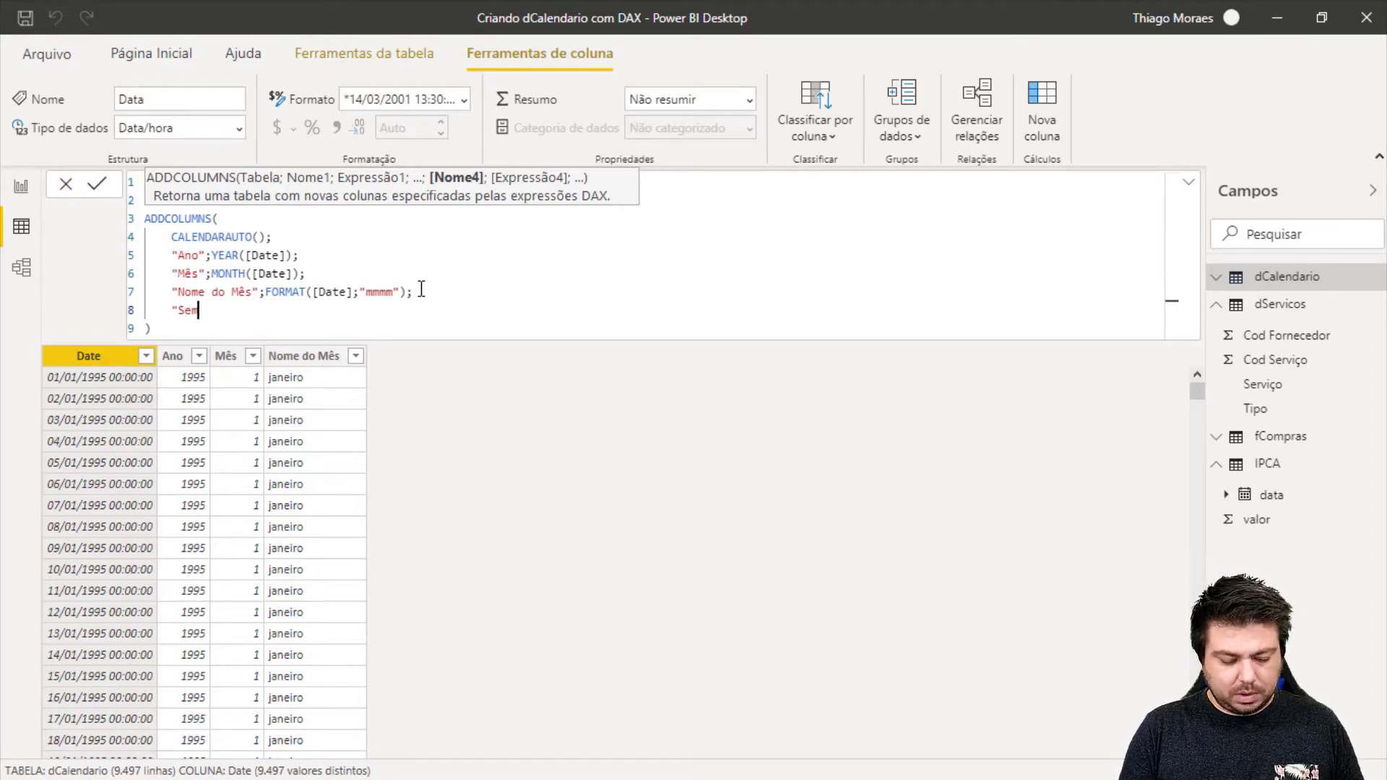
{"action": "type", "text": "ana do"}
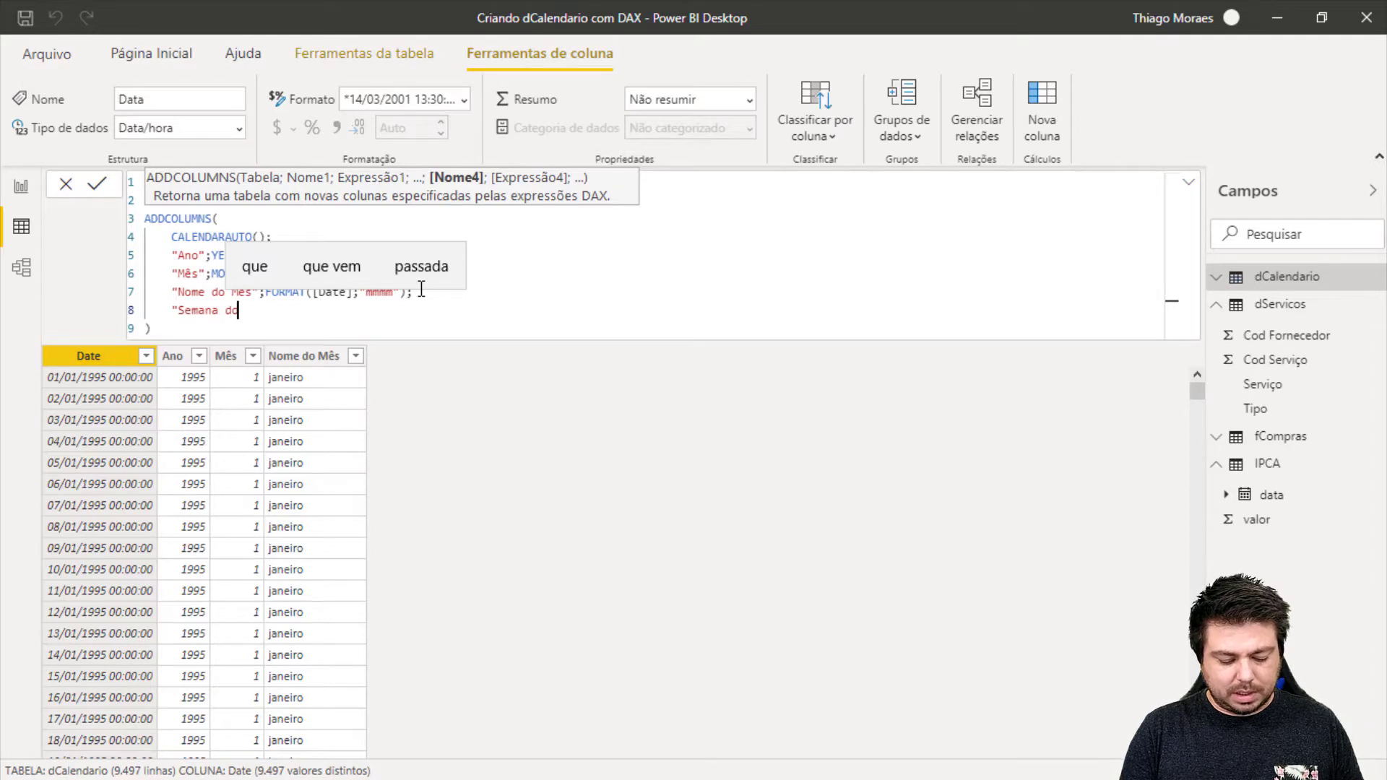
{"action": "type", "text": " Ano\""}
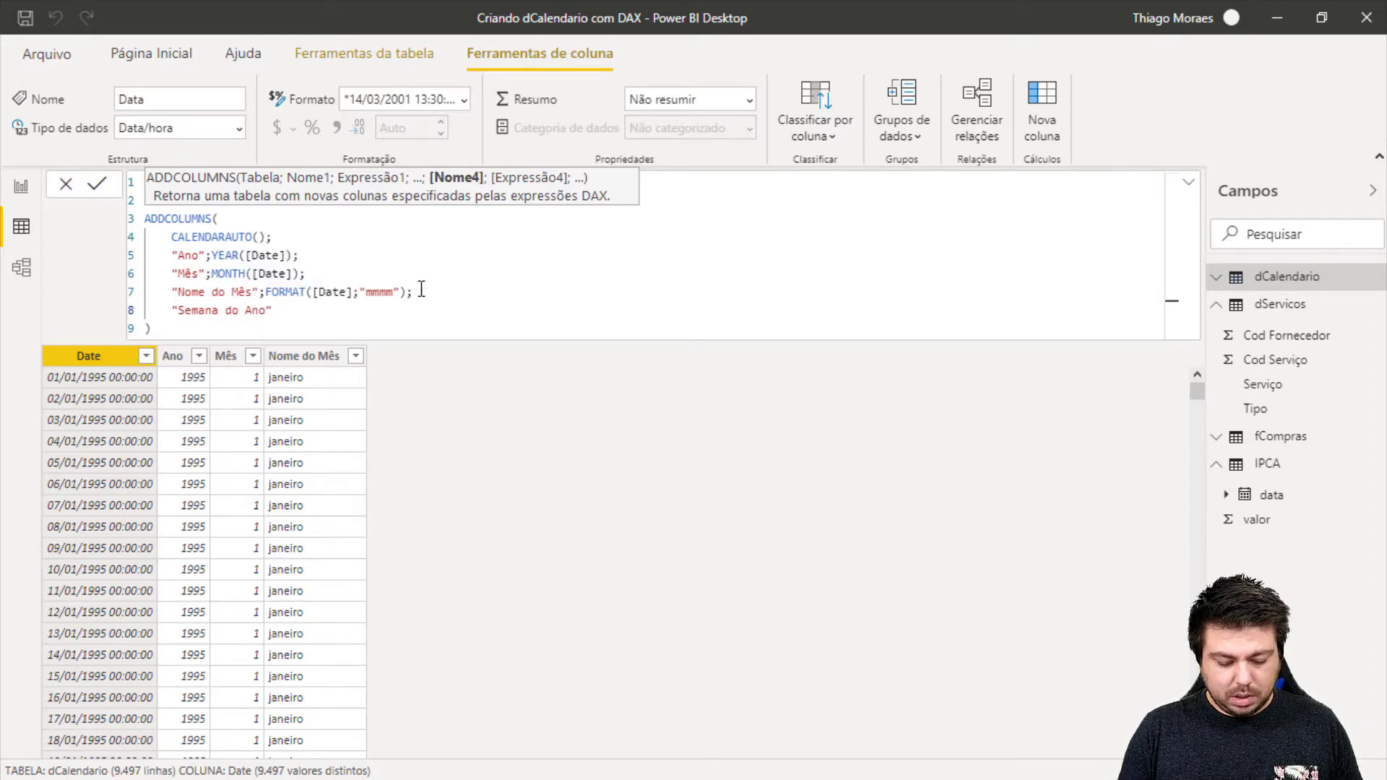
Step: Define the Semana do Ano column as WEEKNUM([Date]) and commit the dCalendario formula
{"action": "type", "text": ";WEEK"}
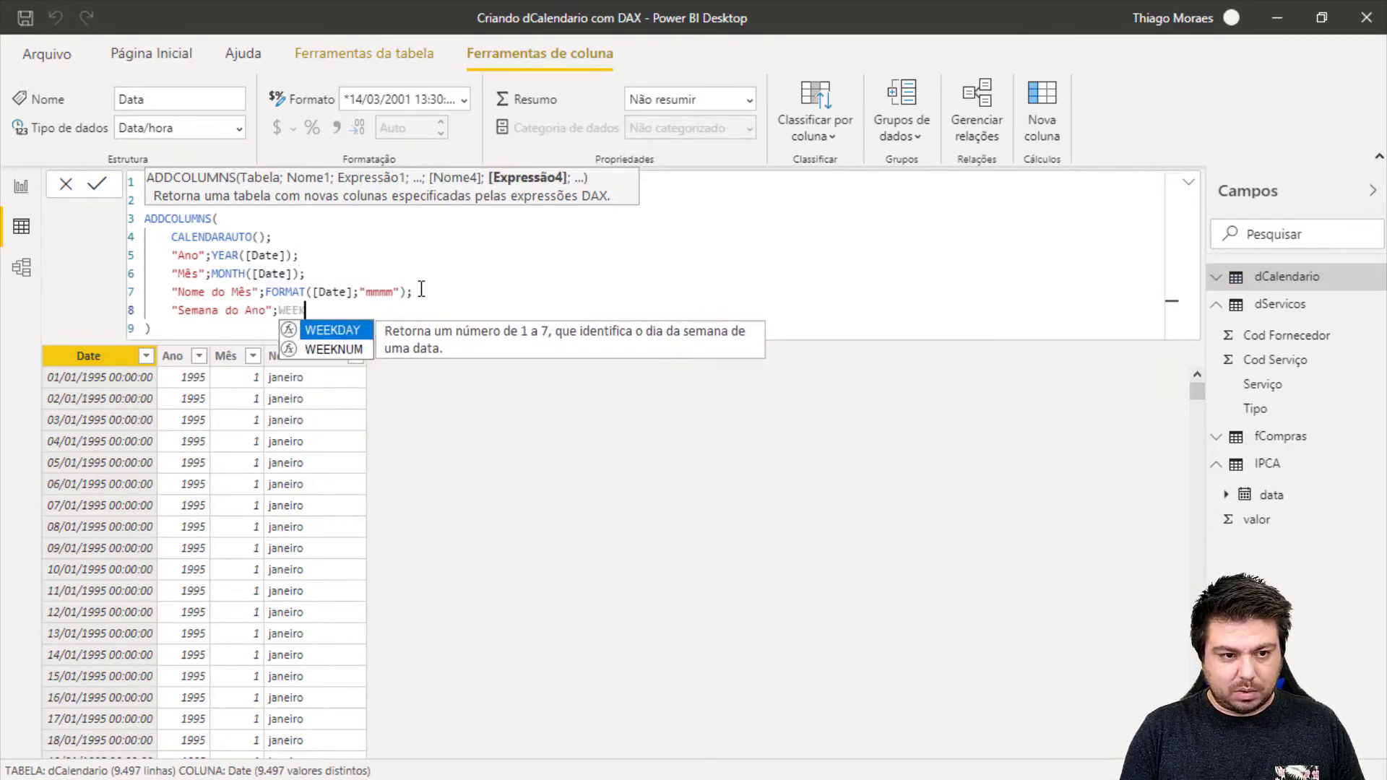
{"action": "type", "text": "NUM("}
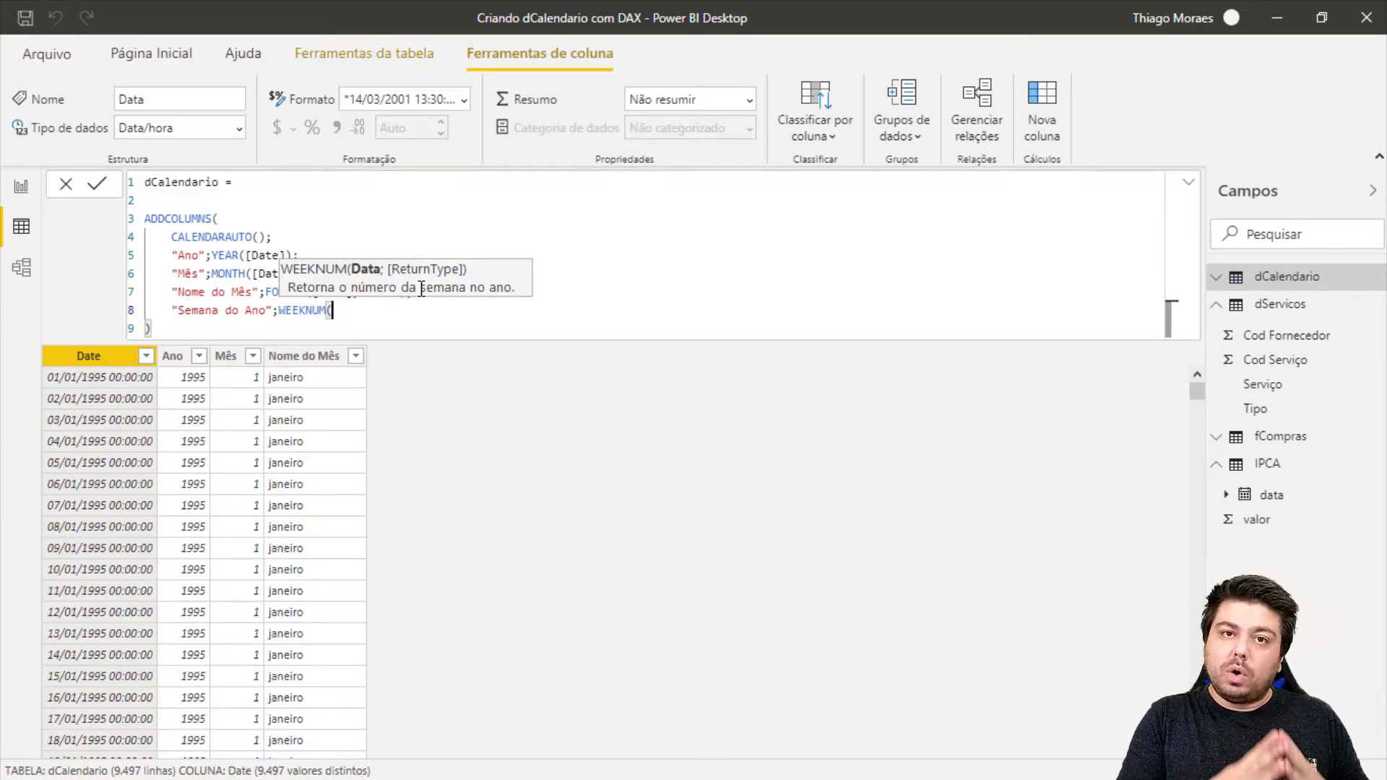
{"action": "type", "text": "Date"}
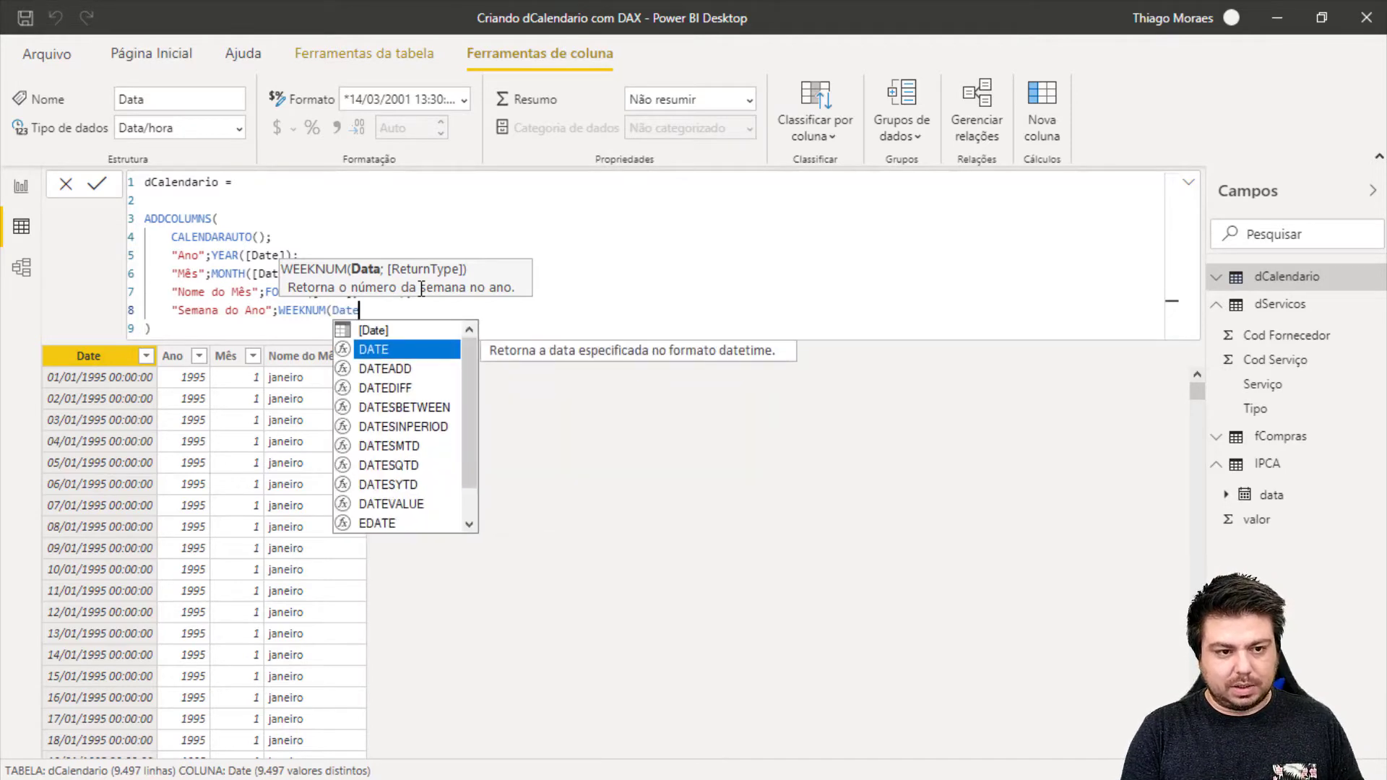
{"action": "left_click", "coordinate": [374, 330]}
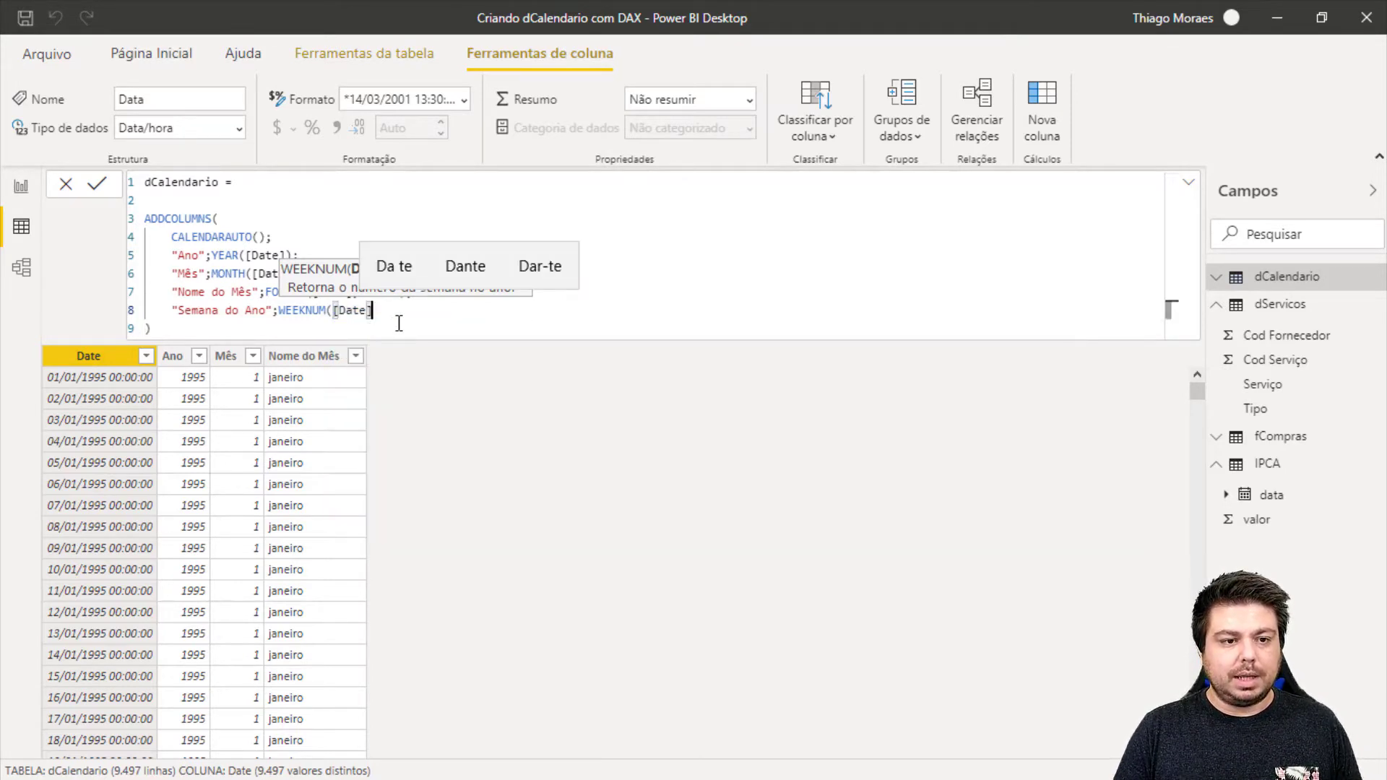
{"action": "type", "text": ")"}
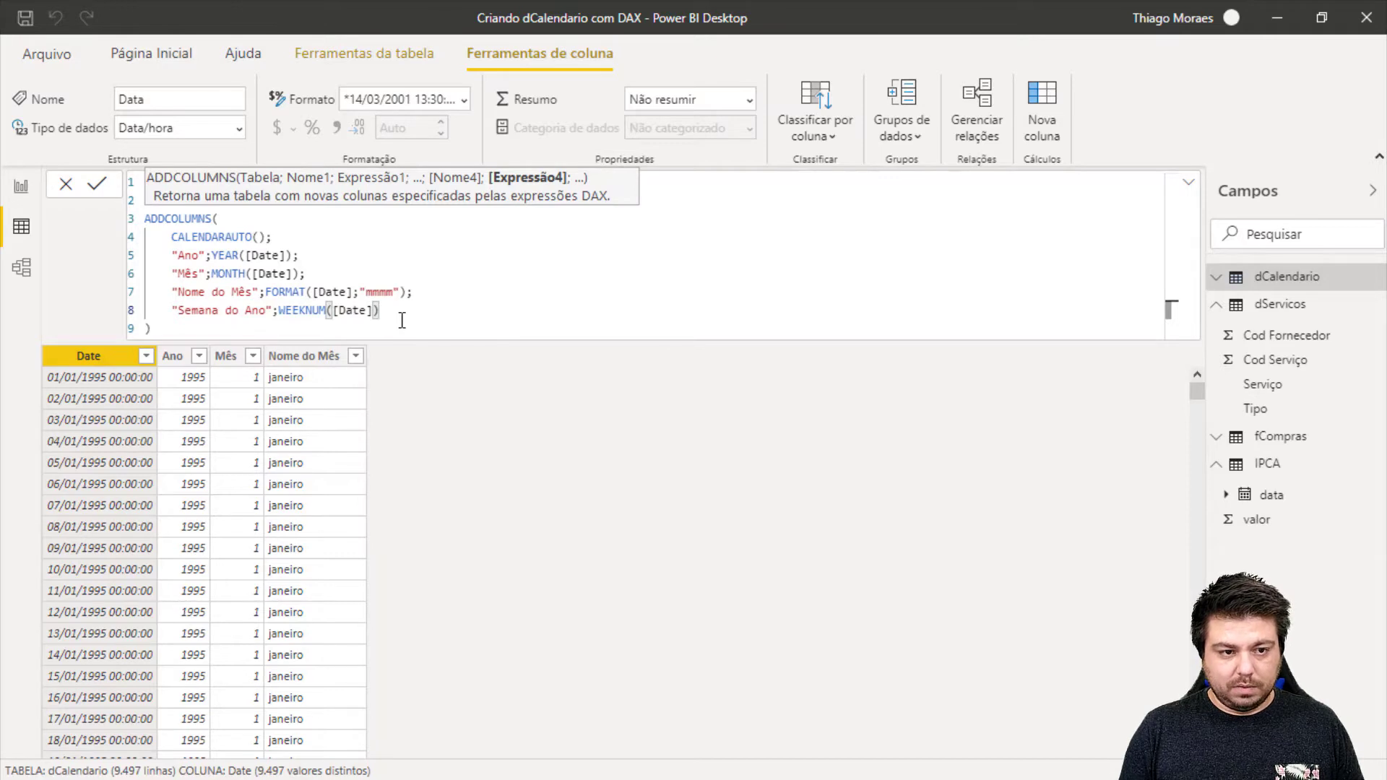
{"action": "key", "text": "Return"}
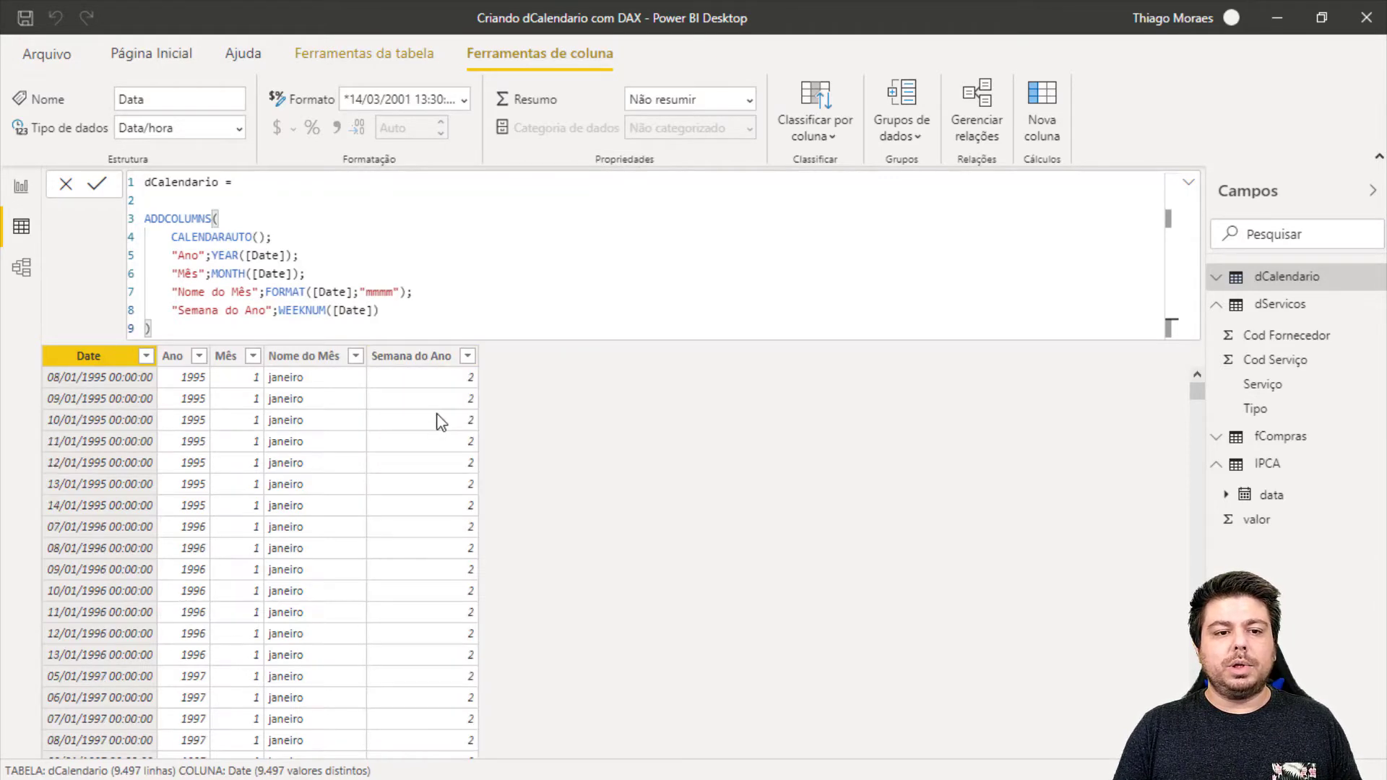
{"action": "scroll", "coordinate": [445, 405], "scroll_direction": "down", "scroll_amount": 10}
{"action": "scroll", "coordinate": [449, 417], "scroll_direction": "up", "scroll_amount": 10}
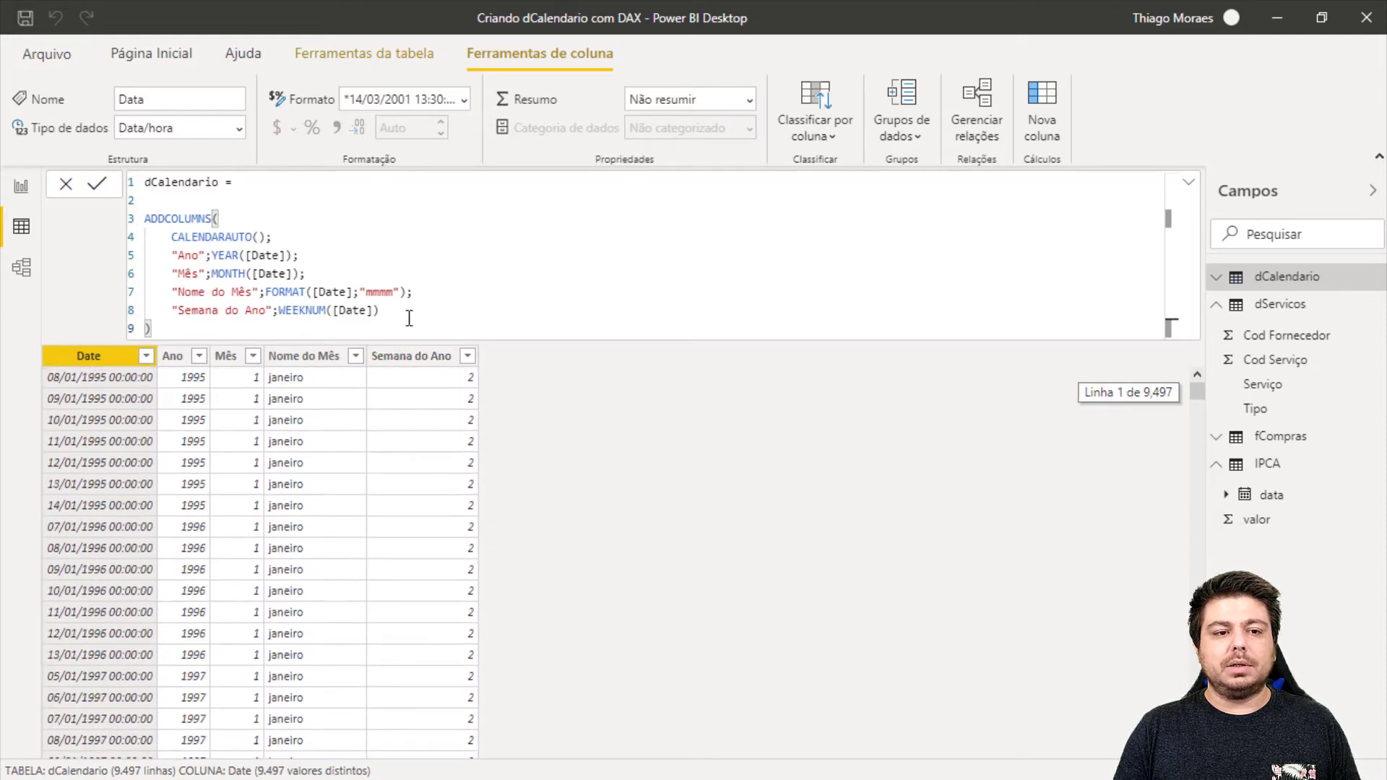
Step: Start a fifth ADDCOLUMNS column named "Dia da Semana" on a new line below the Semana do Ano column
{"action": "left_click", "coordinate": [397, 312]}
{"action": "type", "text": ";"}
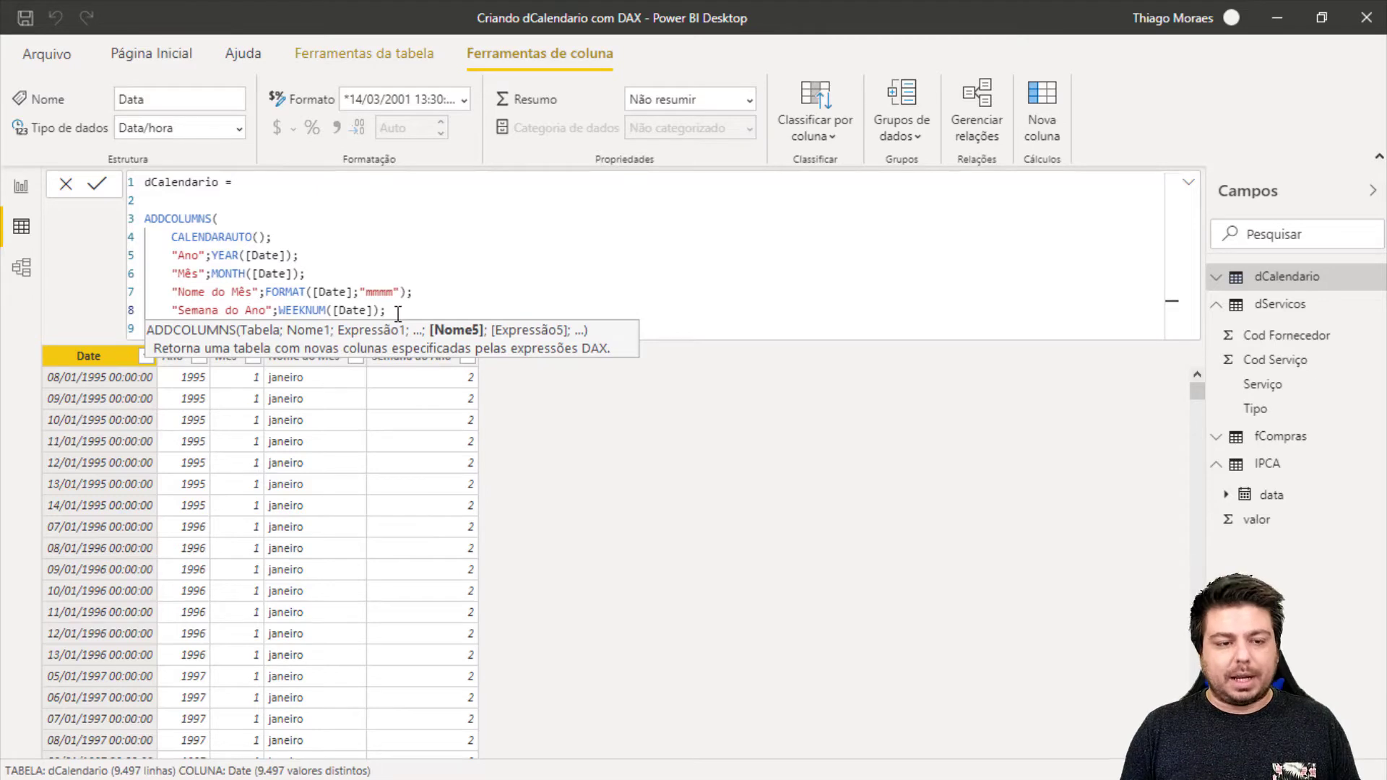
{"action": "key", "text": "shift+Return"}
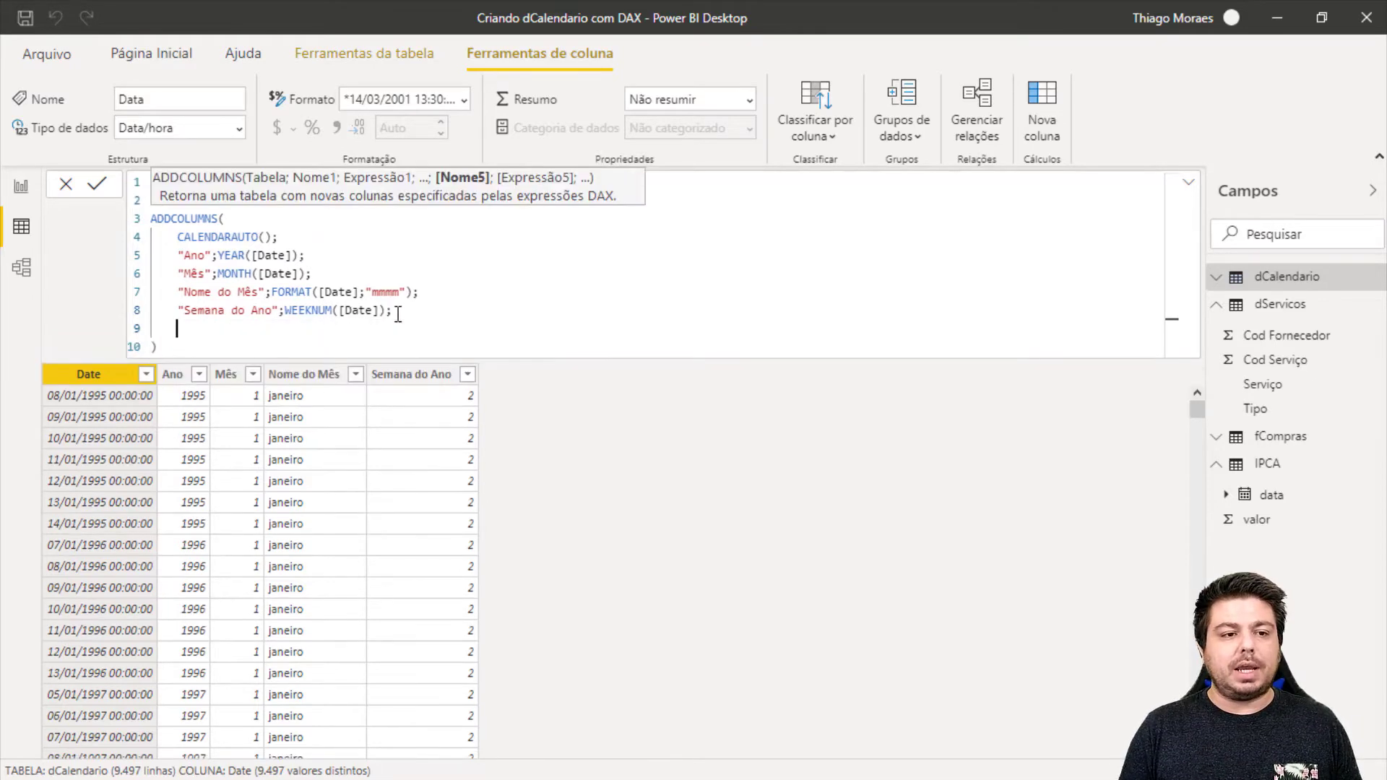
{"action": "type", "text": "\"Dia"}
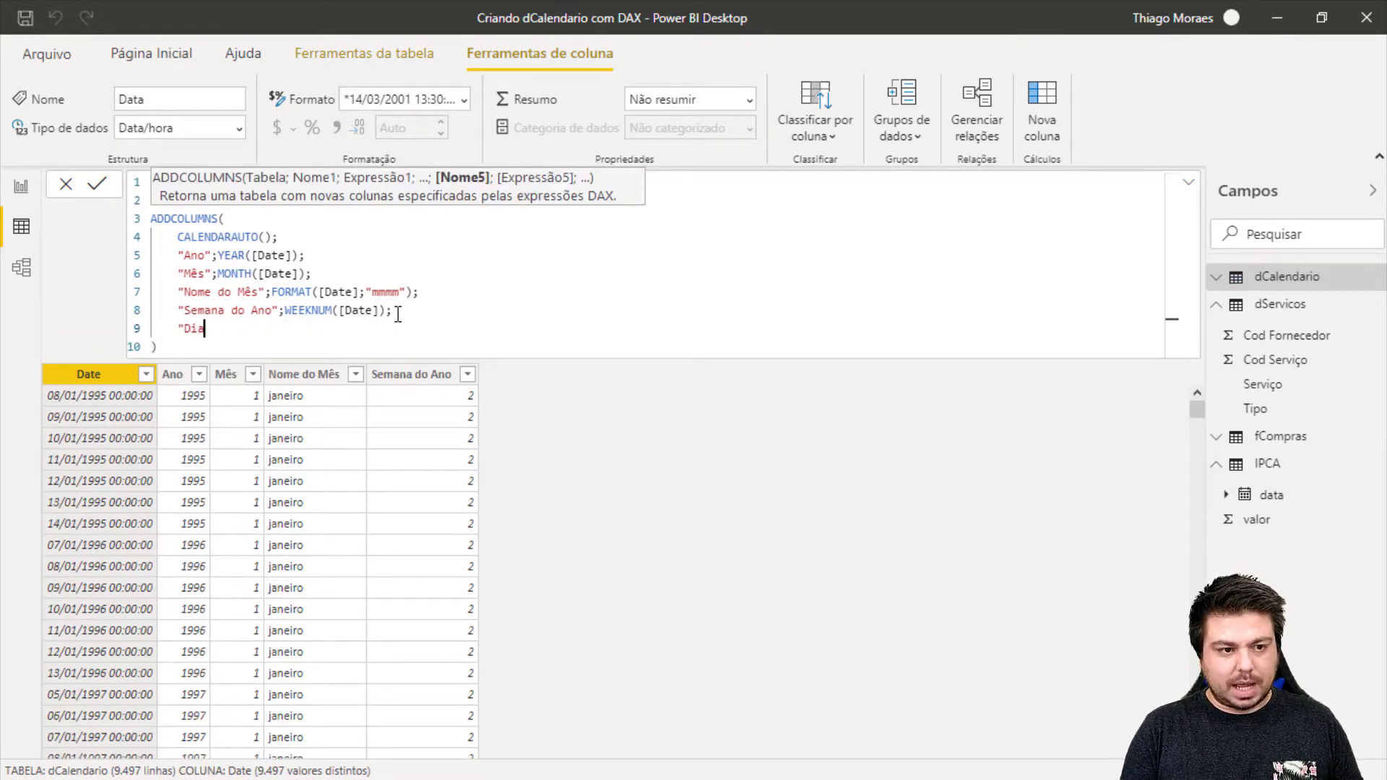
{"action": "type", "text": " da Seman"}
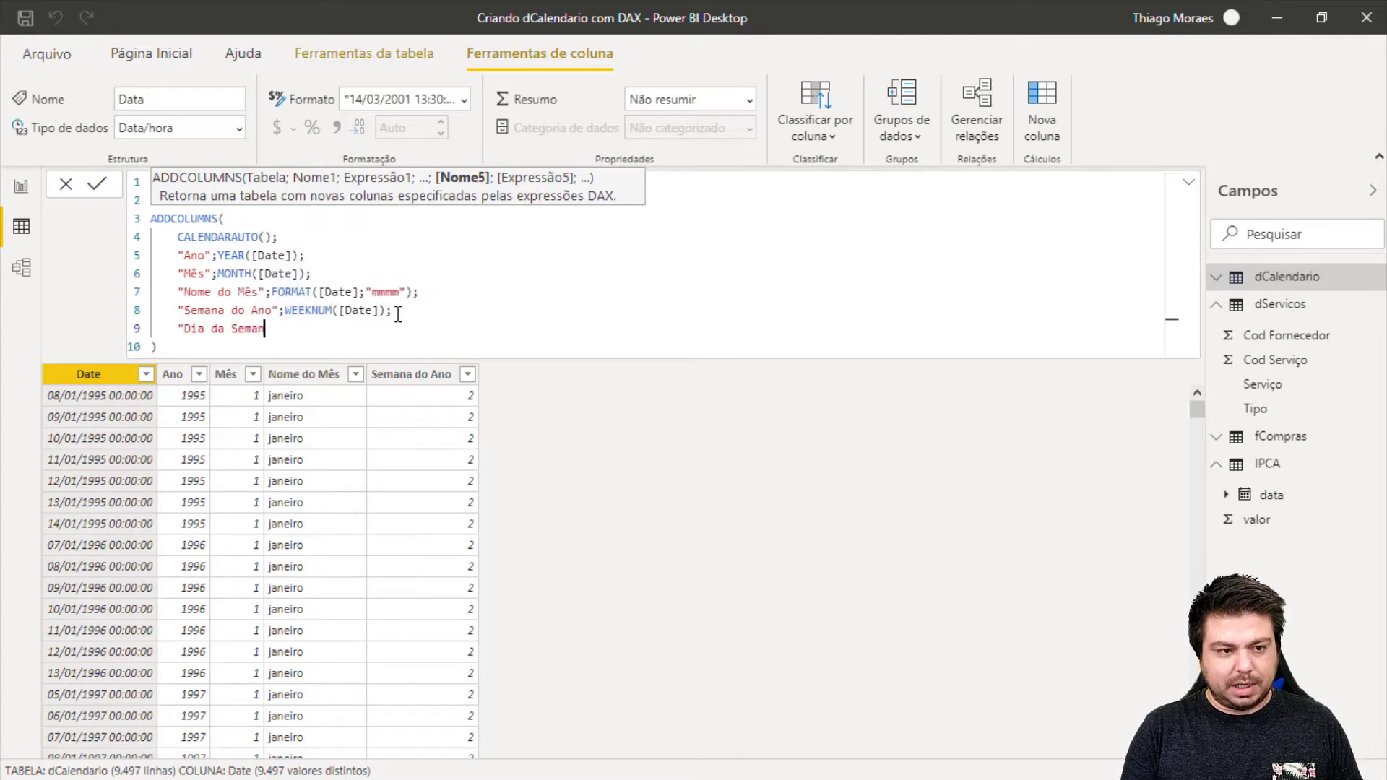
{"action": "type", "text": "a\""}
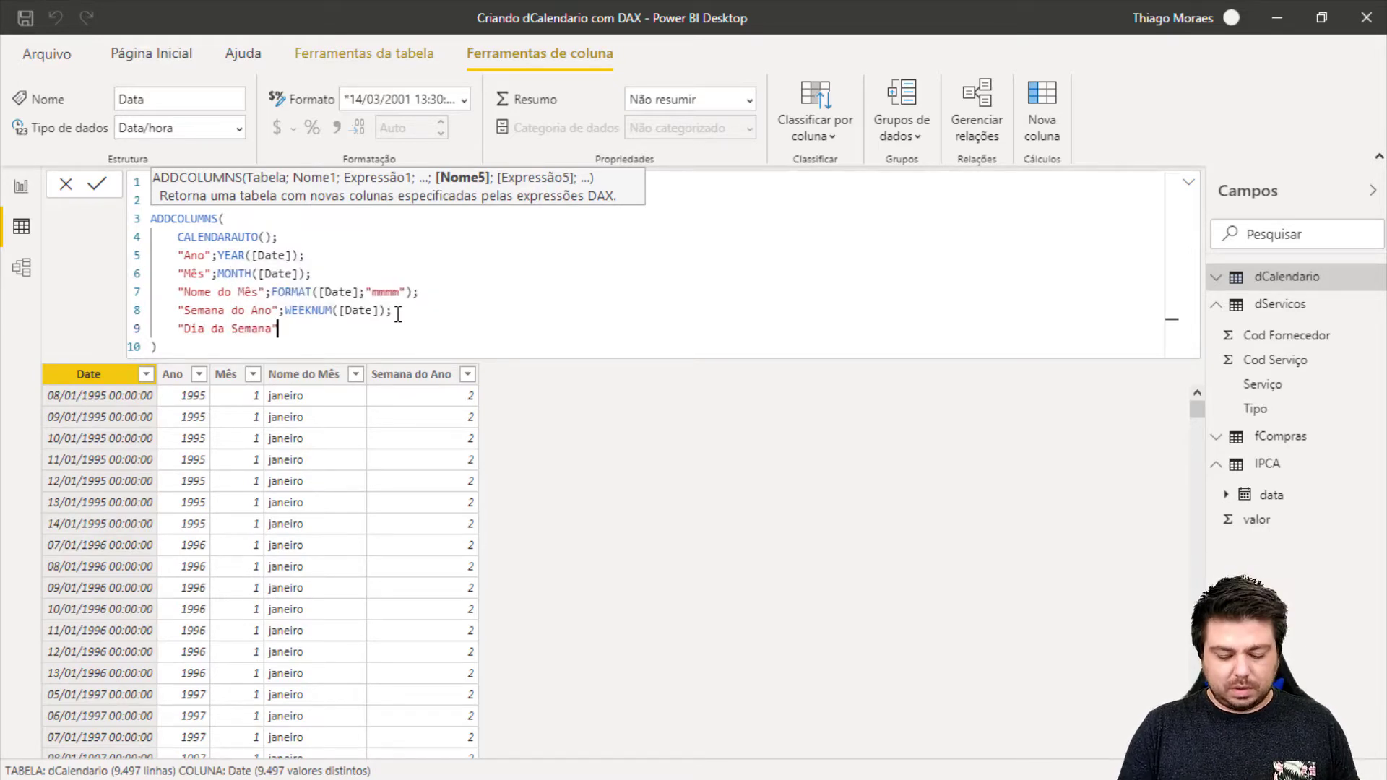
{"action": "type", "text": ";"}
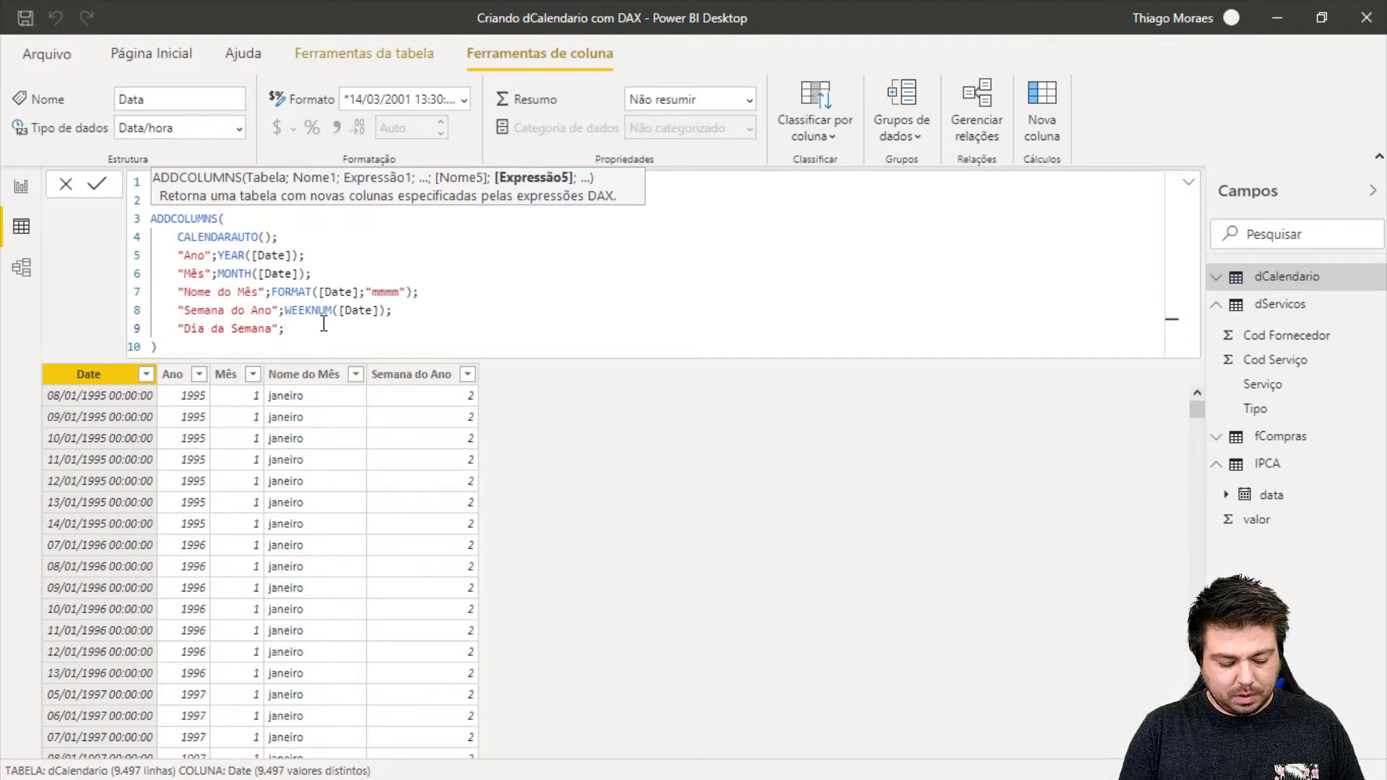
{"action": "type", "text": "WEEKDAY("}
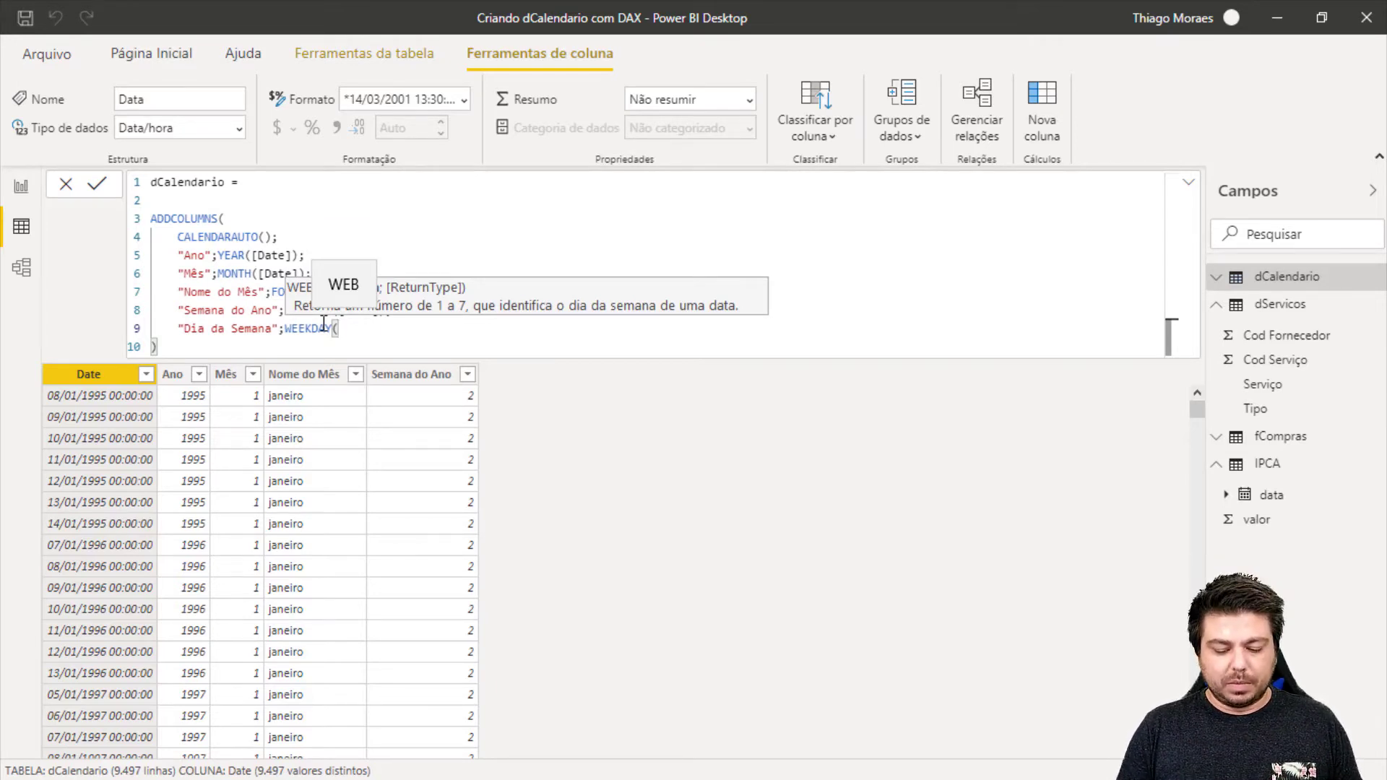
{"action": "key", "text": "BackSpace"}
{"action": "key", "text": "BackSpace"}
{"action": "key", "text": "BackSpace"}
{"action": "key", "text": "BackSpace"}
{"action": "key", "text": "BackSpace"}
{"action": "key", "text": "BackSpace"}
{"action": "key", "text": "BackSpace"}
{"action": "key", "text": "BackSpace"}
{"action": "key", "text": "Escape"}
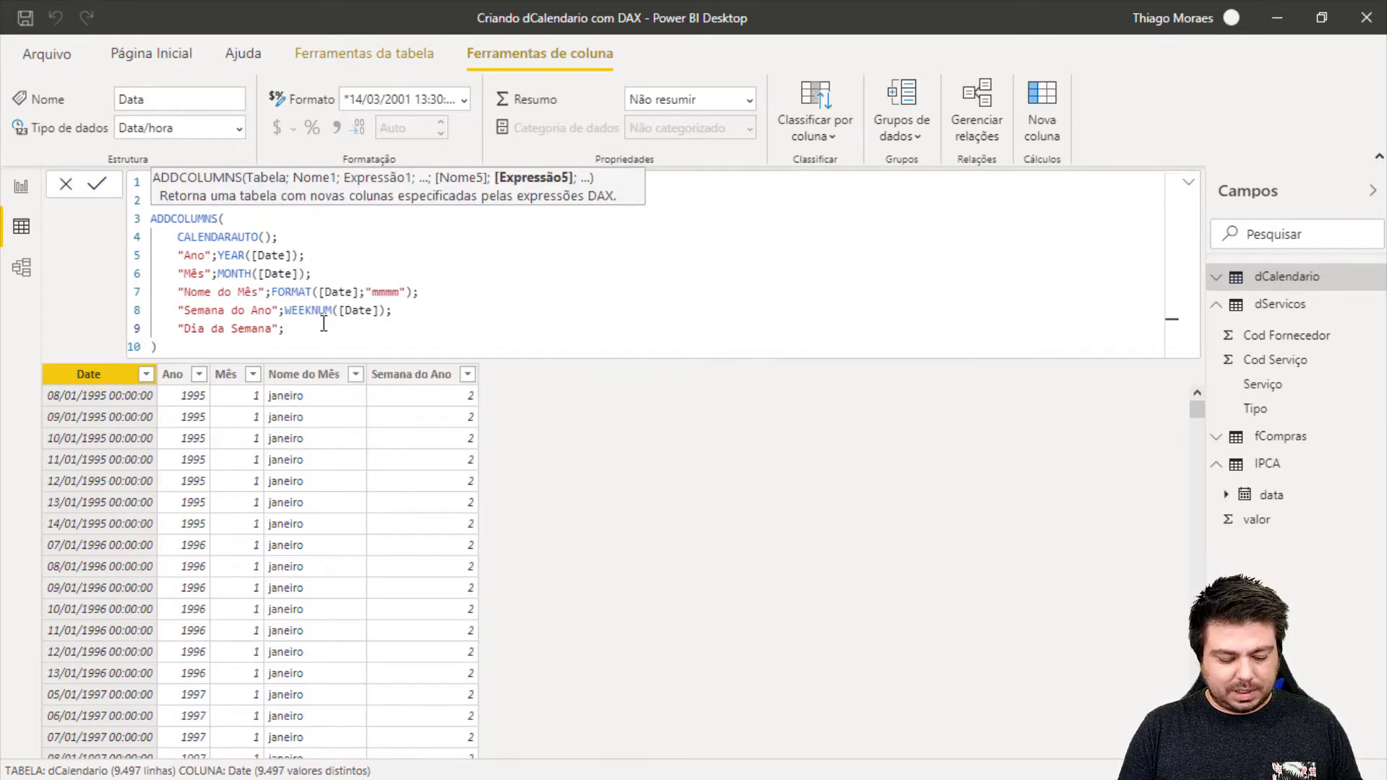
Step: Define the Dia da Semana column as FORMAT([Date];"dddd") and commit the dCalendario formula
{"action": "type", "text": "FORMAT("}
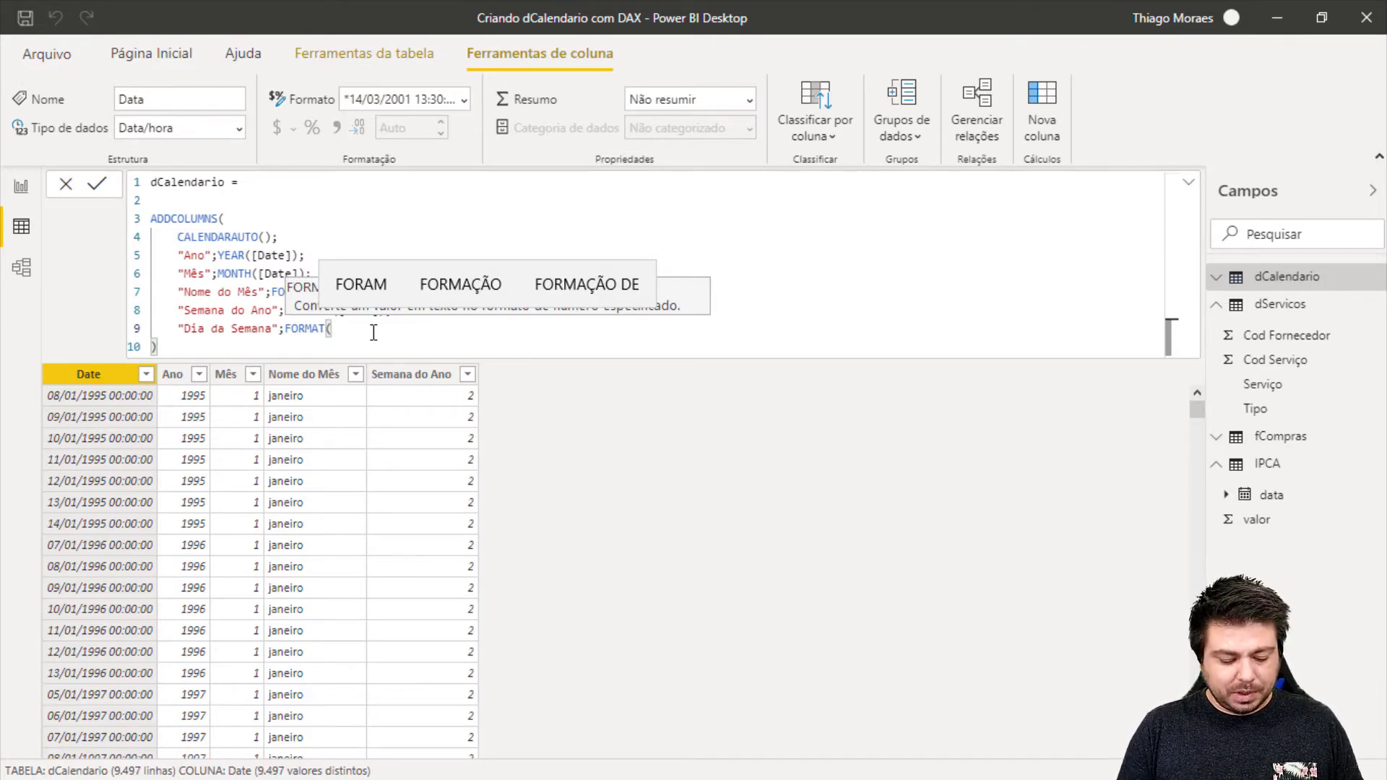
{"action": "type", "text": "Date"}
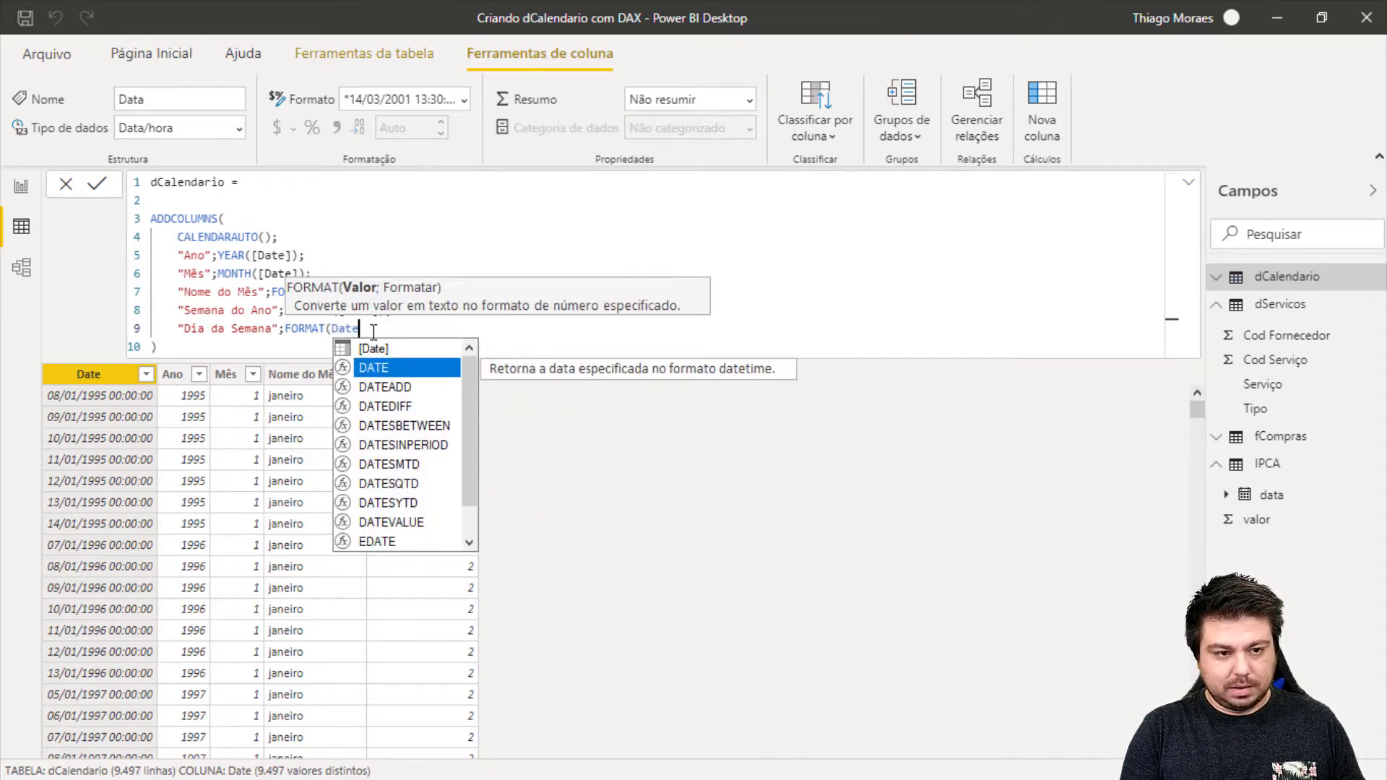
{"action": "key", "text": "Up"}
{"action": "key", "text": "Tab"}
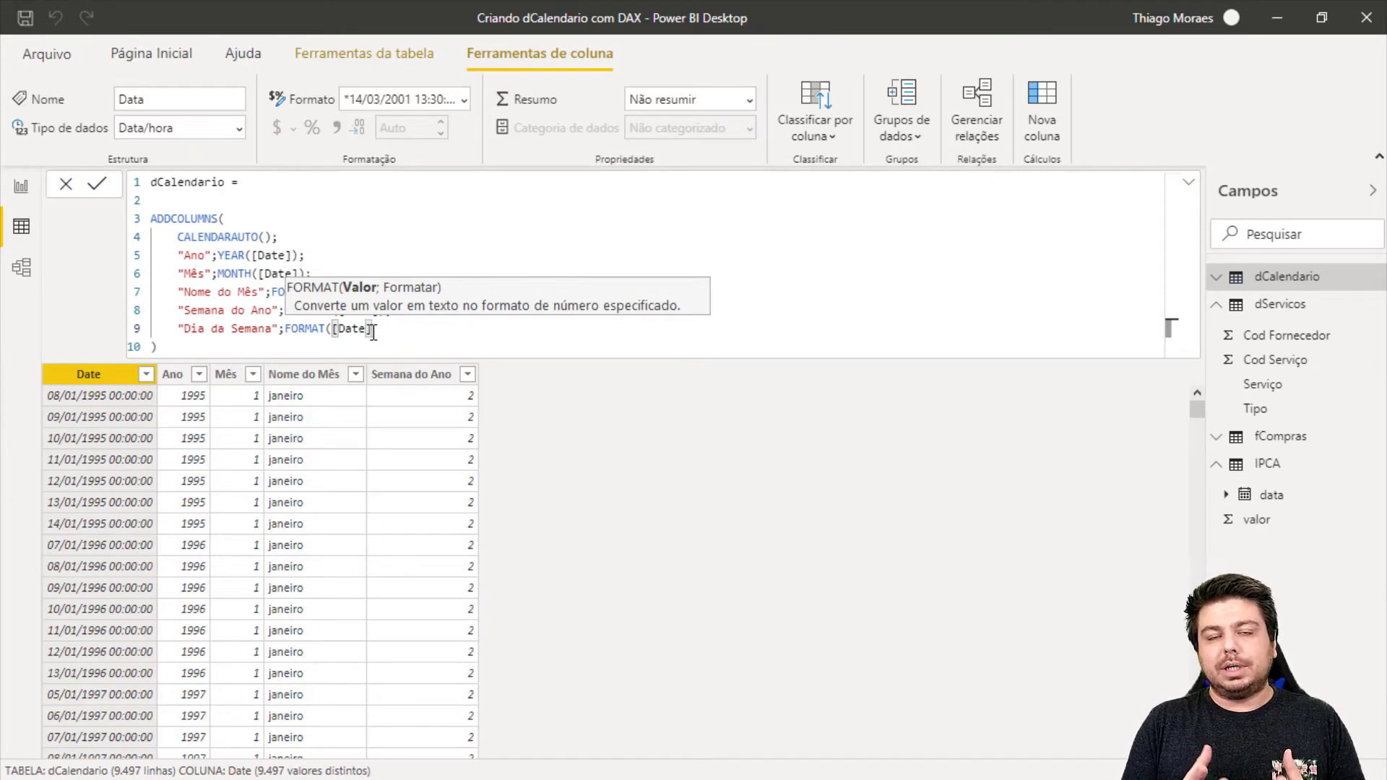
{"action": "type", "text": ";\""}
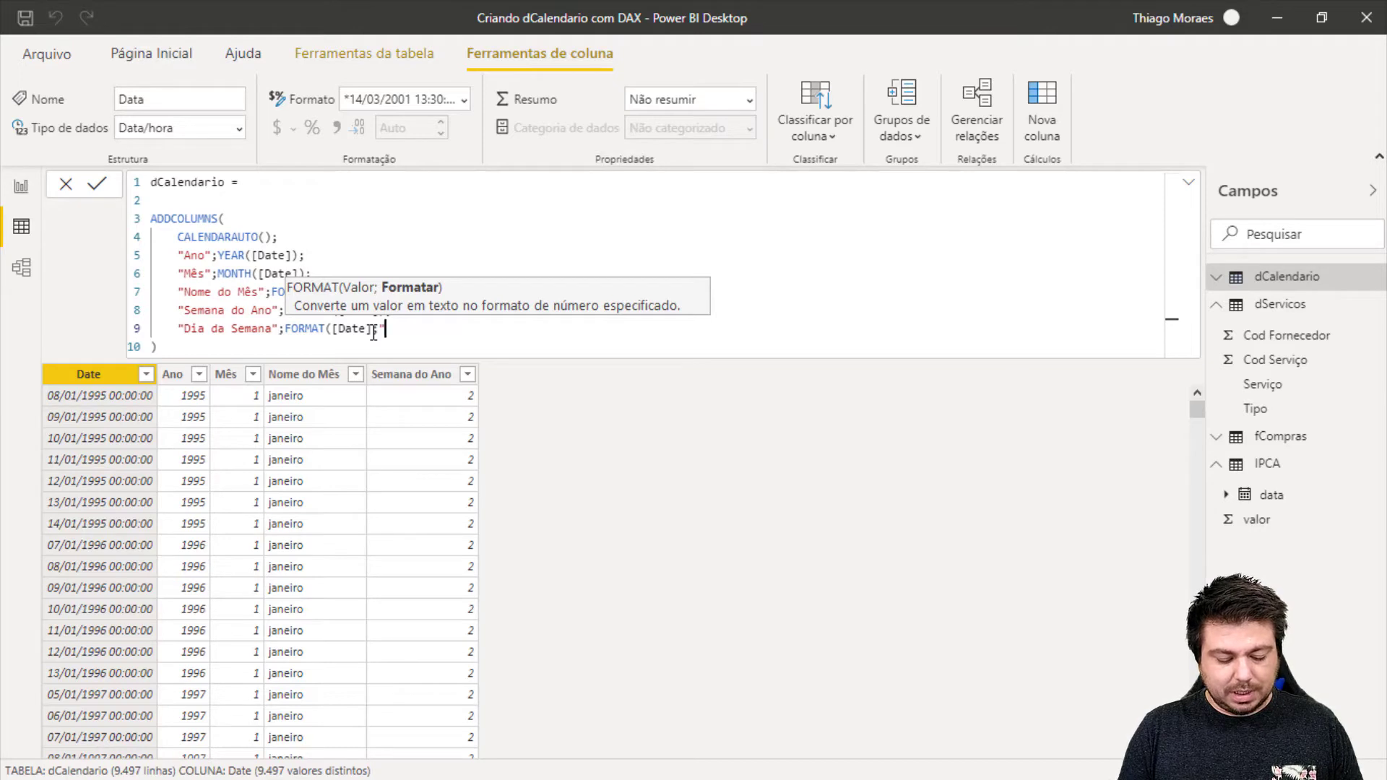
{"action": "type", "text": "dddd"}
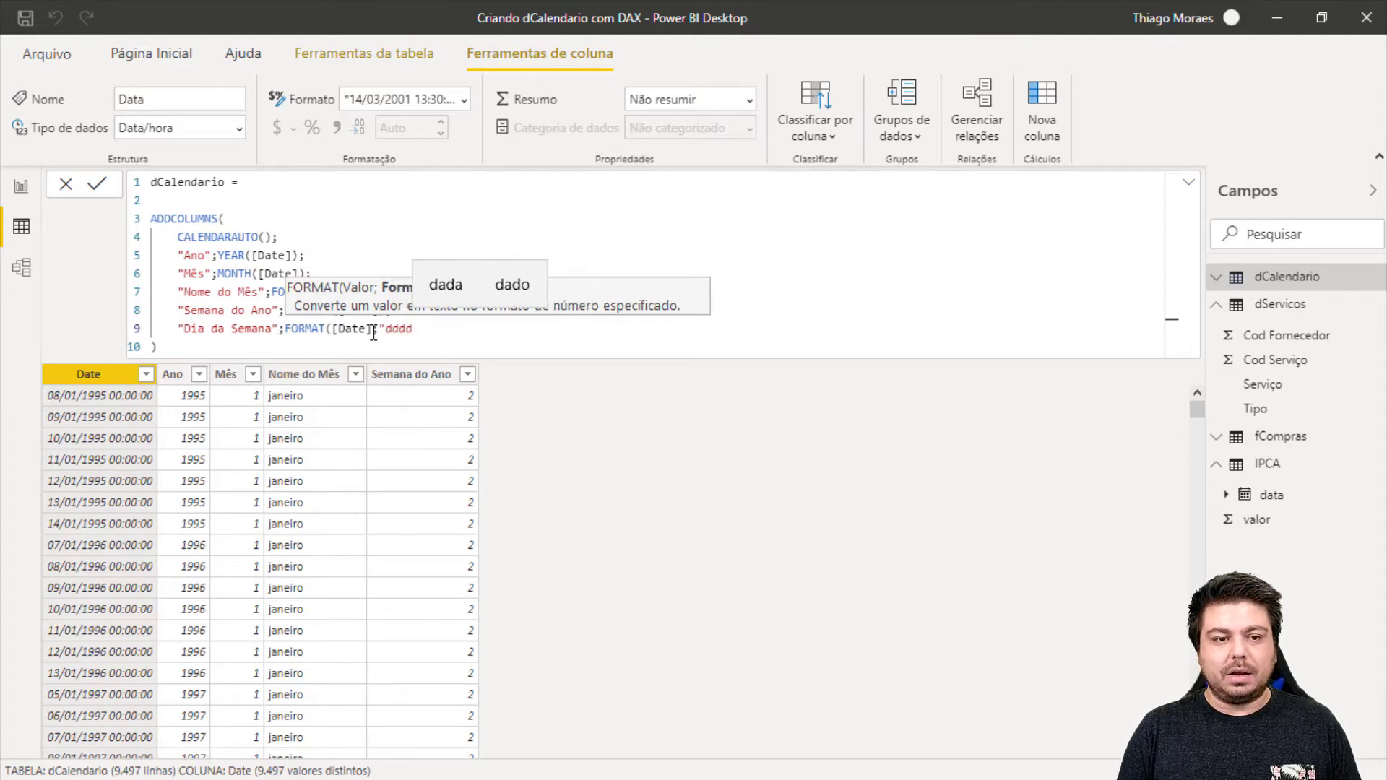
{"action": "type", "text": "\")"}
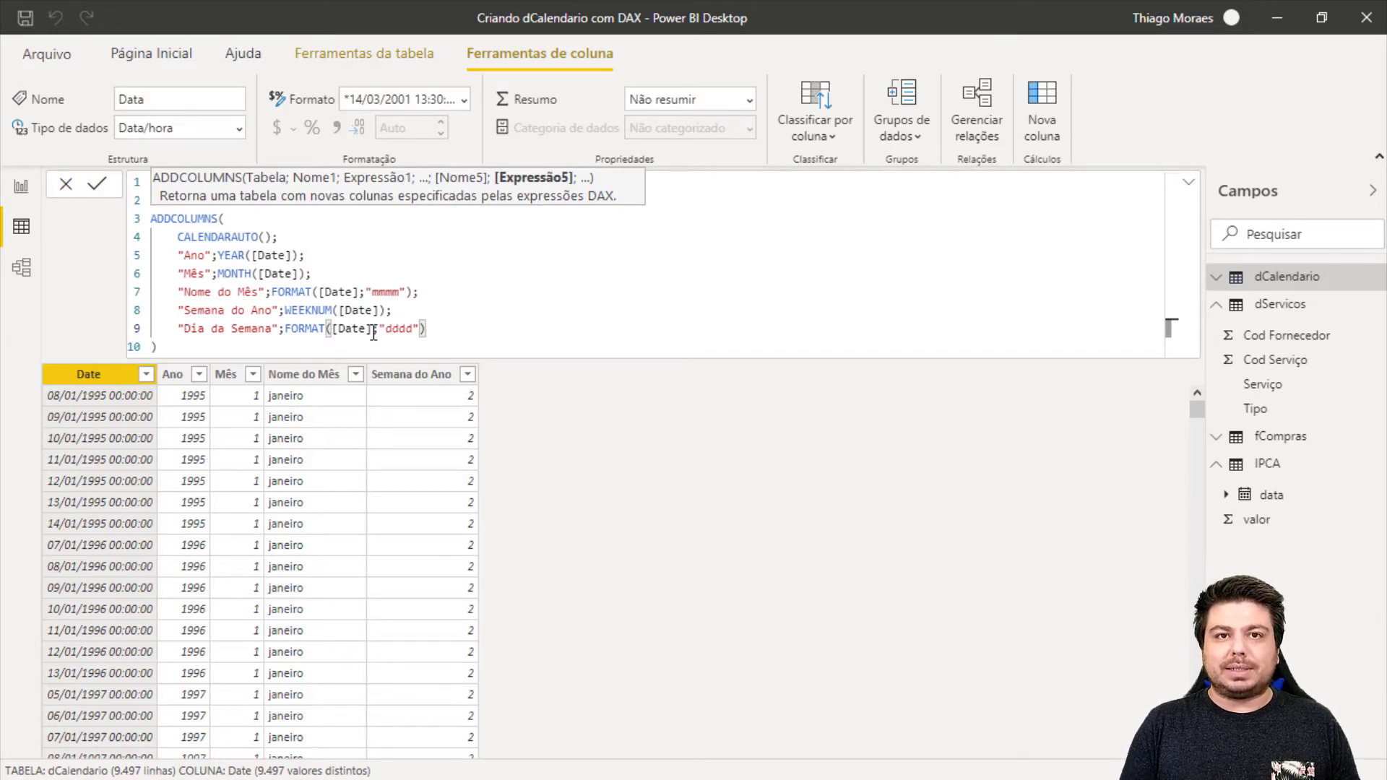
{"action": "left_click", "coordinate": [394, 292]}
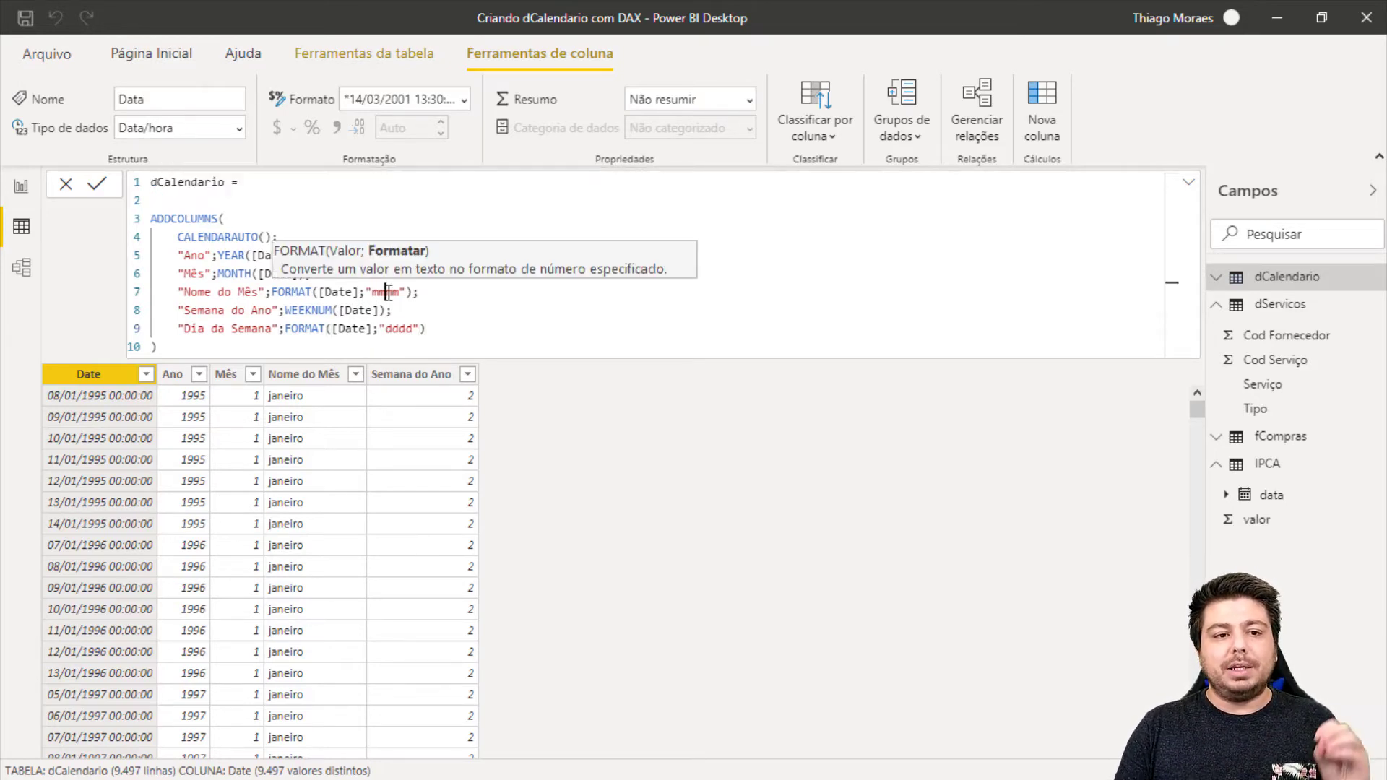
{"action": "left_click", "coordinate": [409, 329]}
{"action": "left_click", "coordinate": [427, 330]}
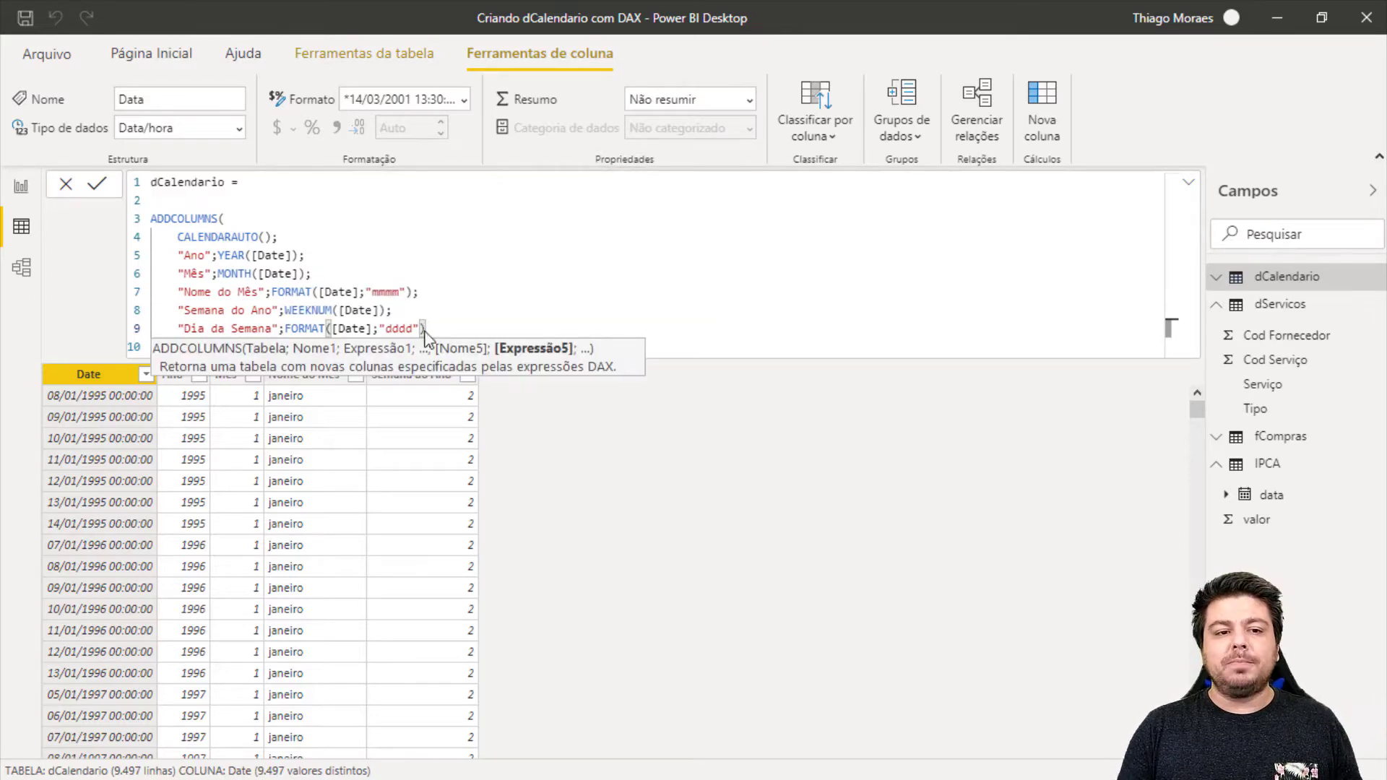
{"action": "key", "text": "Return"}
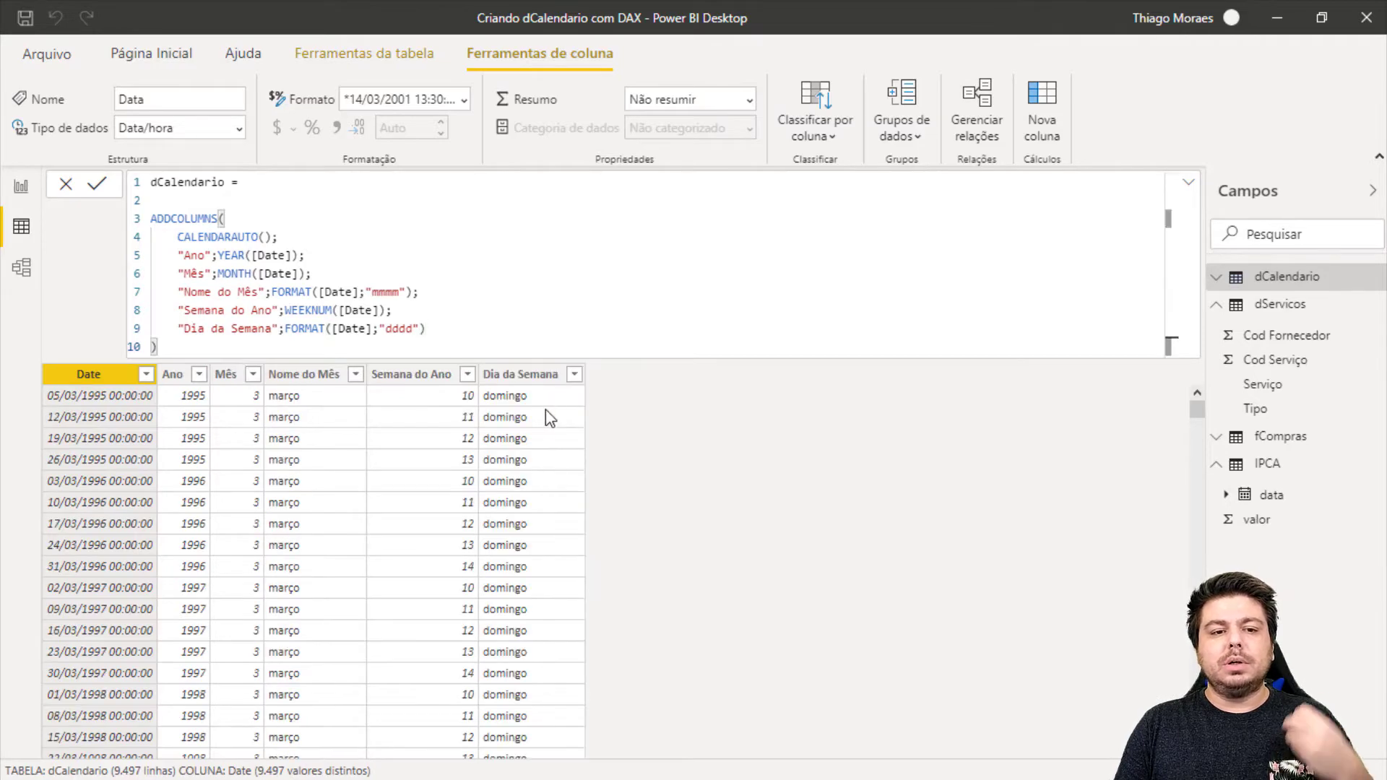
Step: Check the weekday names in the Dia da Semana column's rows and filter list, without applying a filter
{"action": "scroll", "coordinate": [549, 434], "scroll_direction": "down", "scroll_amount": 20}
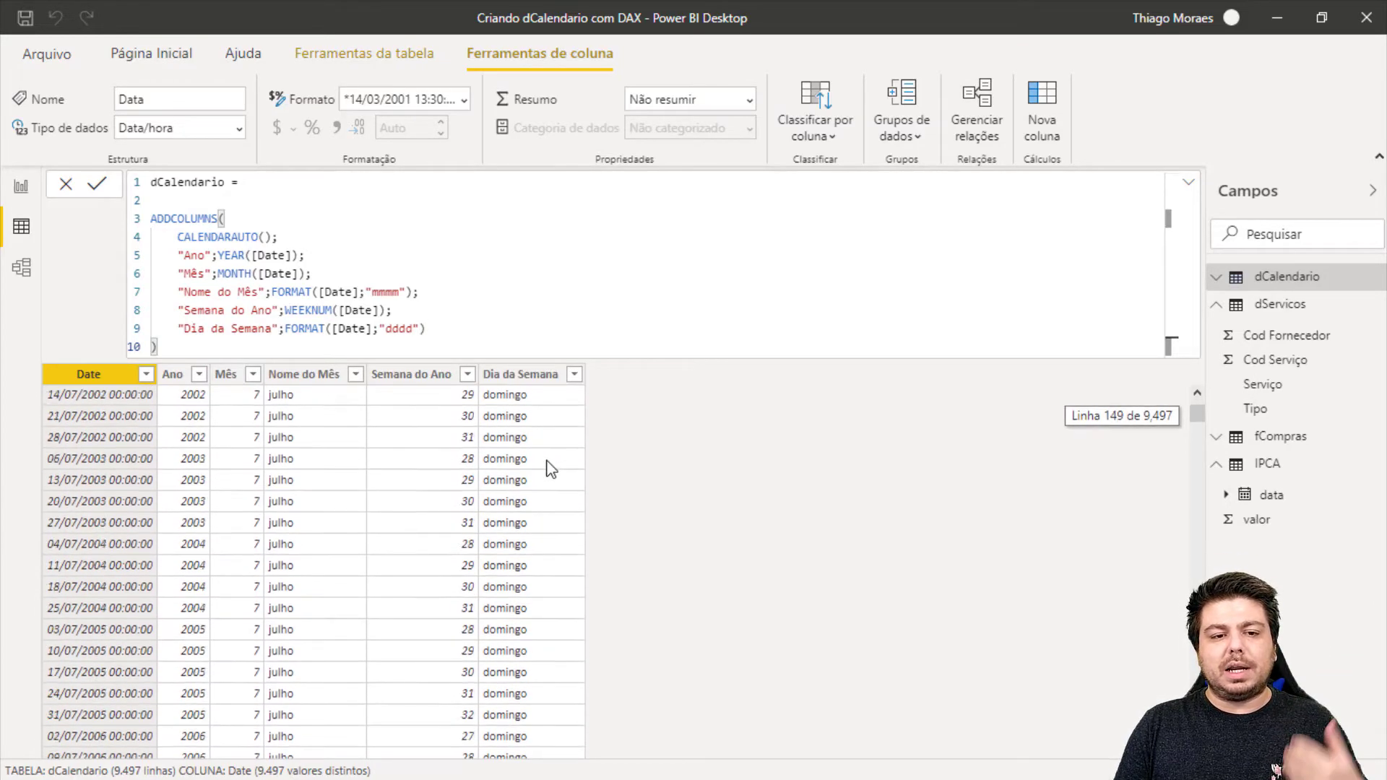
{"action": "scroll", "coordinate": [549, 468], "scroll_direction": "down", "scroll_amount": 20}
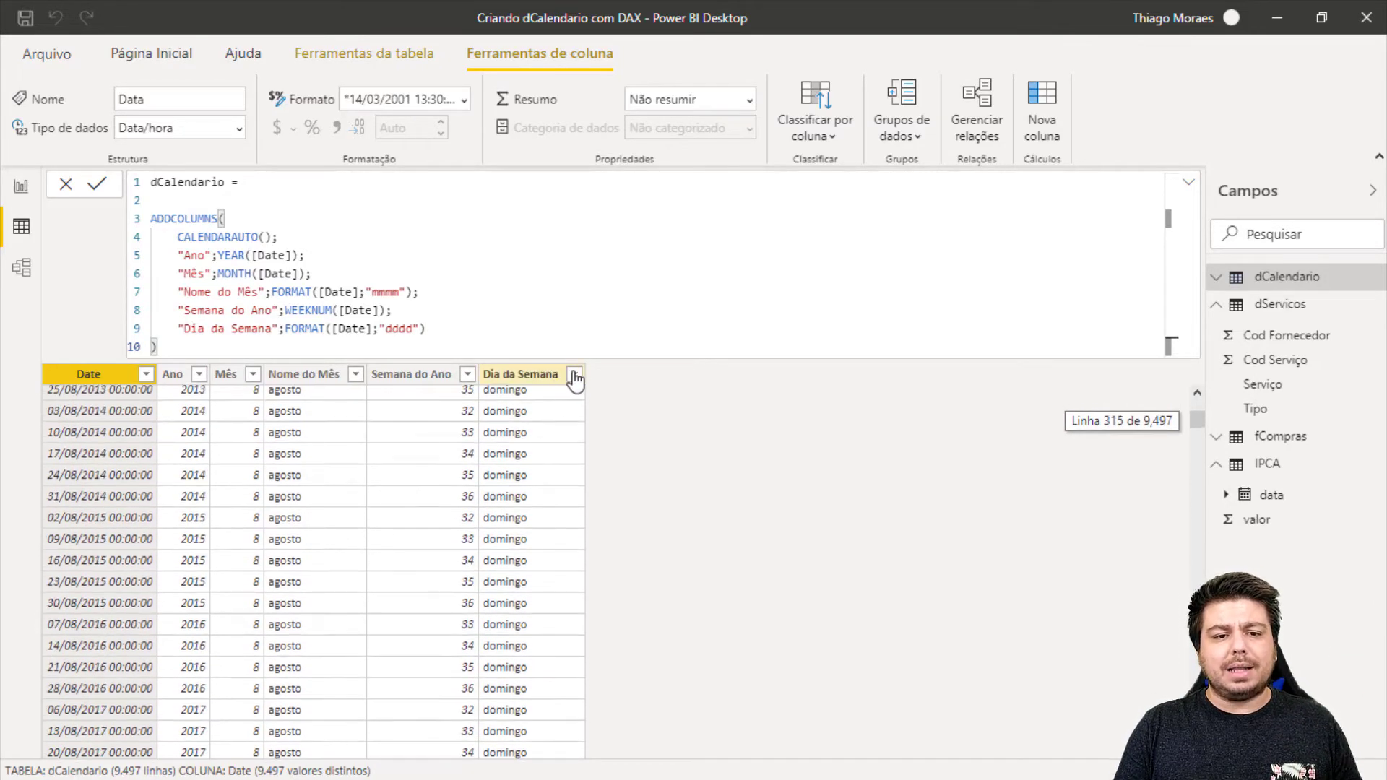
{"action": "left_click", "coordinate": [576, 375]}
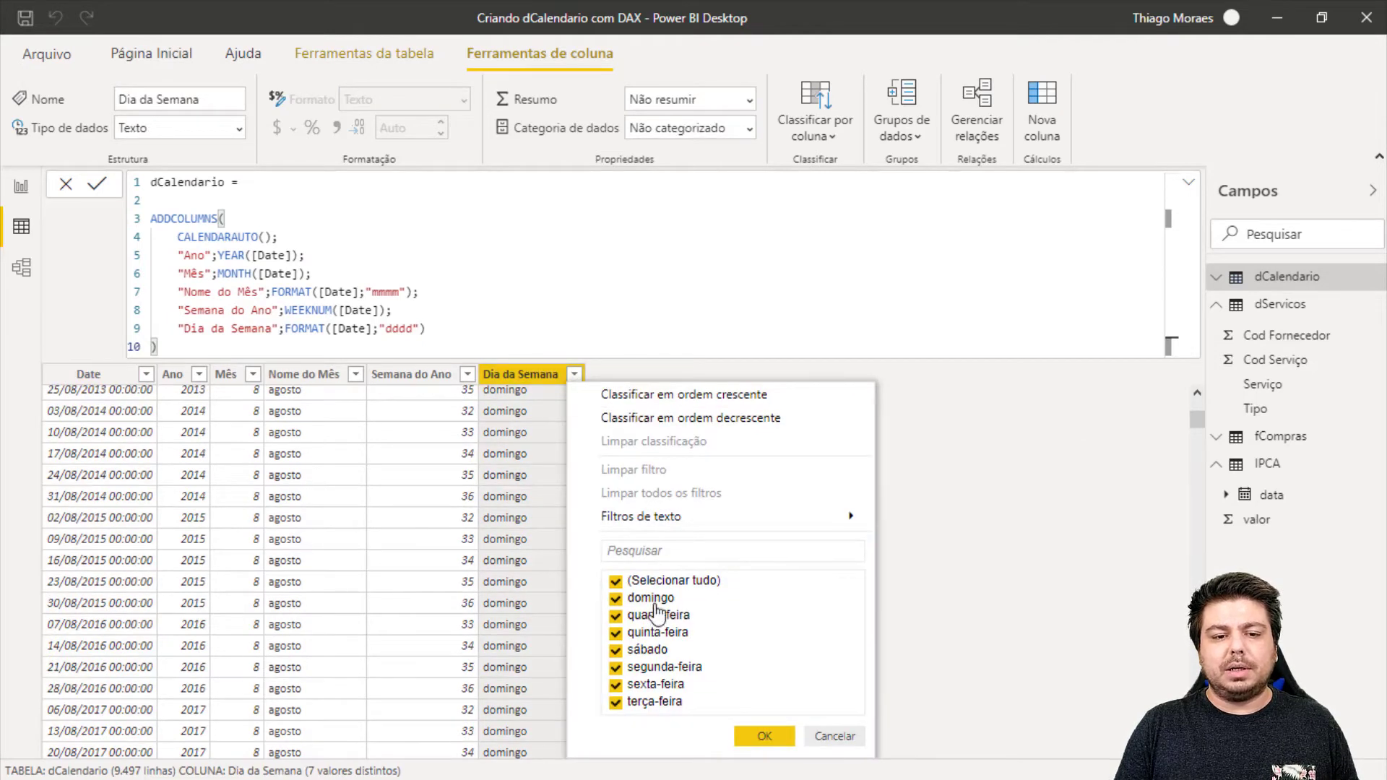
{"action": "left_click", "coordinate": [814, 744]}
{"action": "left_click", "coordinate": [446, 323]}
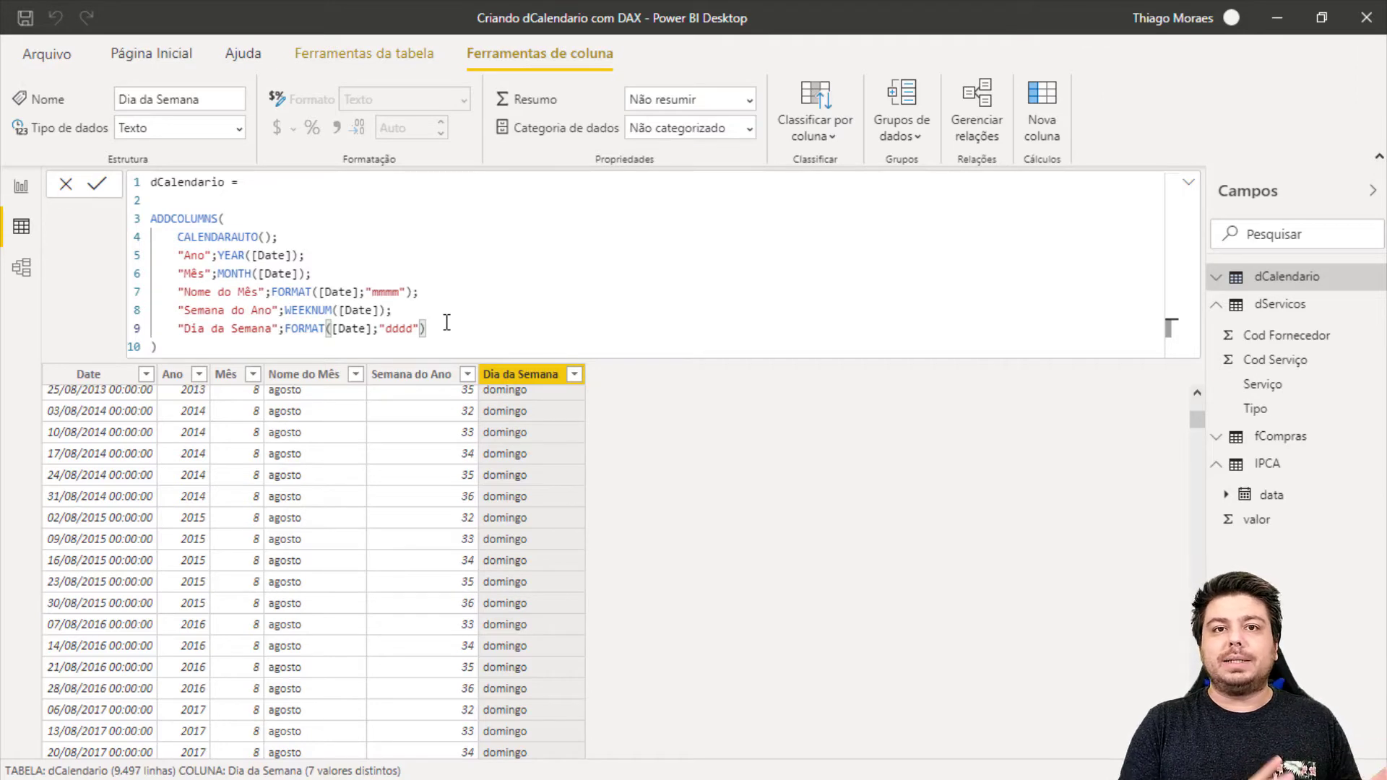
Step: Start a sixth ADDCOLUMNS column named "Trimestre" on a new line below the Dia da Semana column
{"action": "type", "text": ";"}
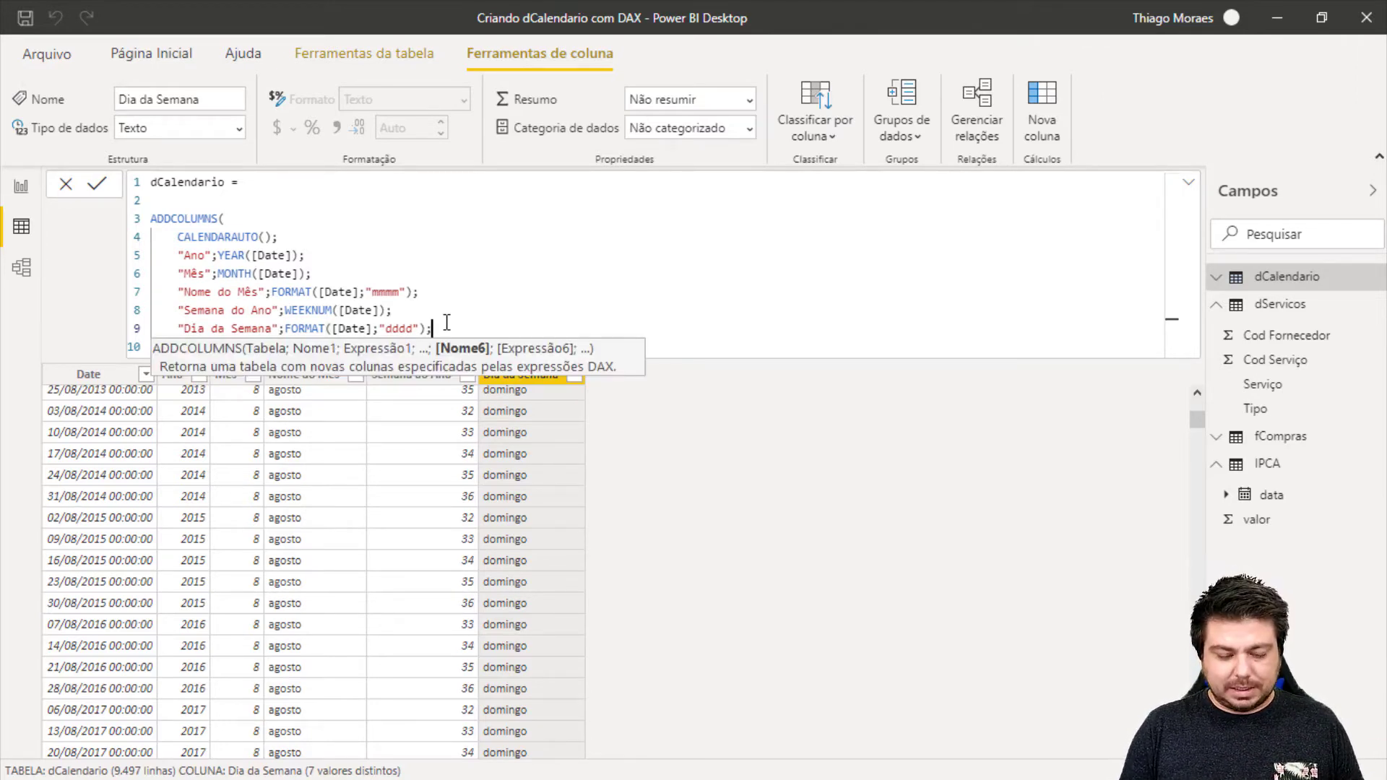
{"action": "key", "text": "Return"}
{"action": "type", "text": "\""}
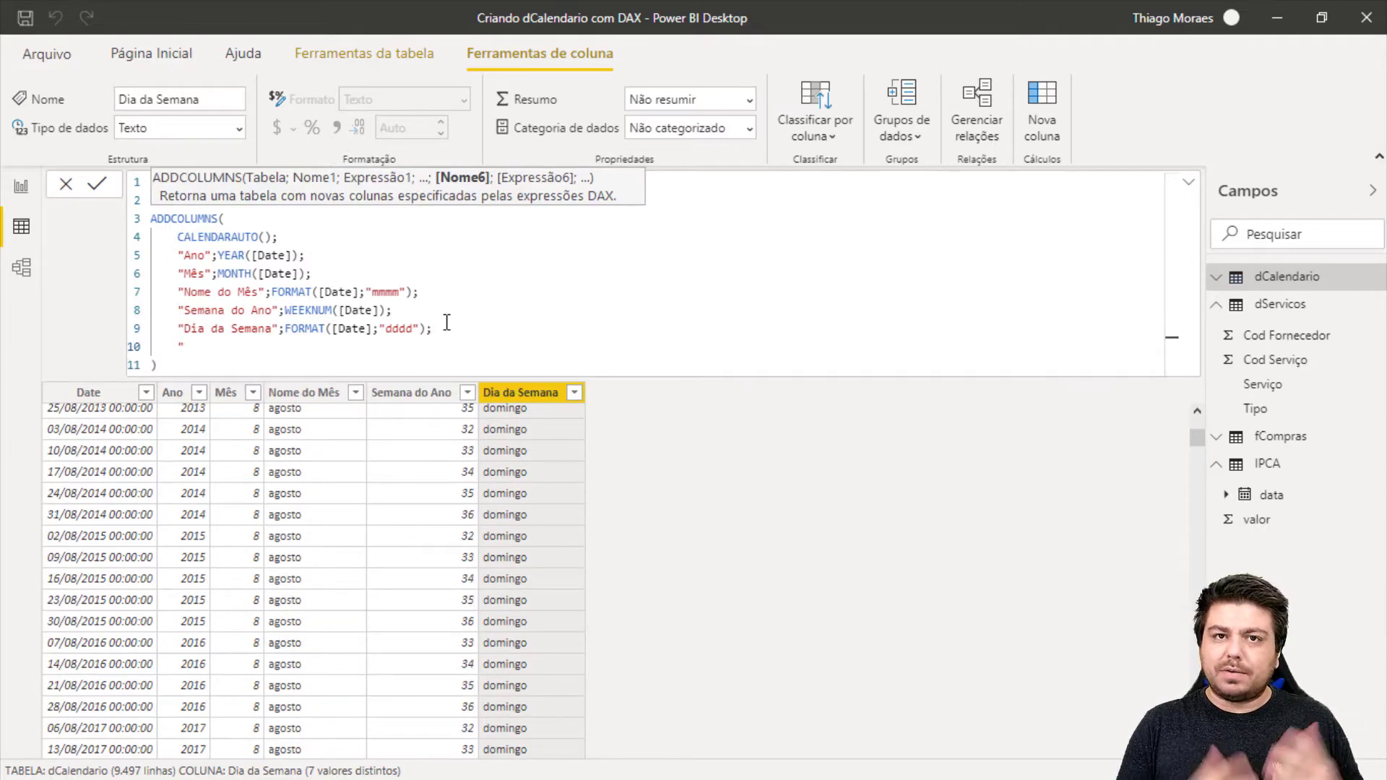
{"action": "type", "text": "Trime"}
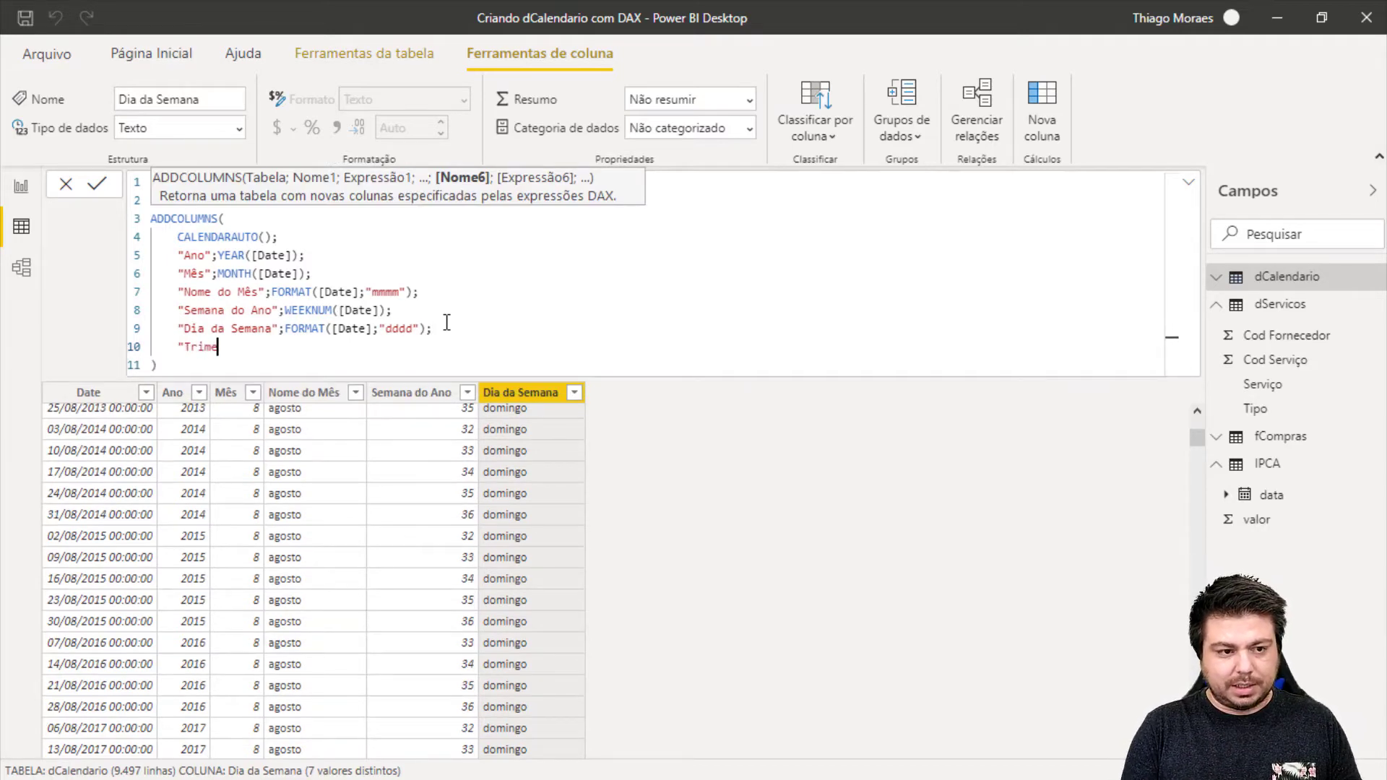
{"action": "type", "text": "stre\""}
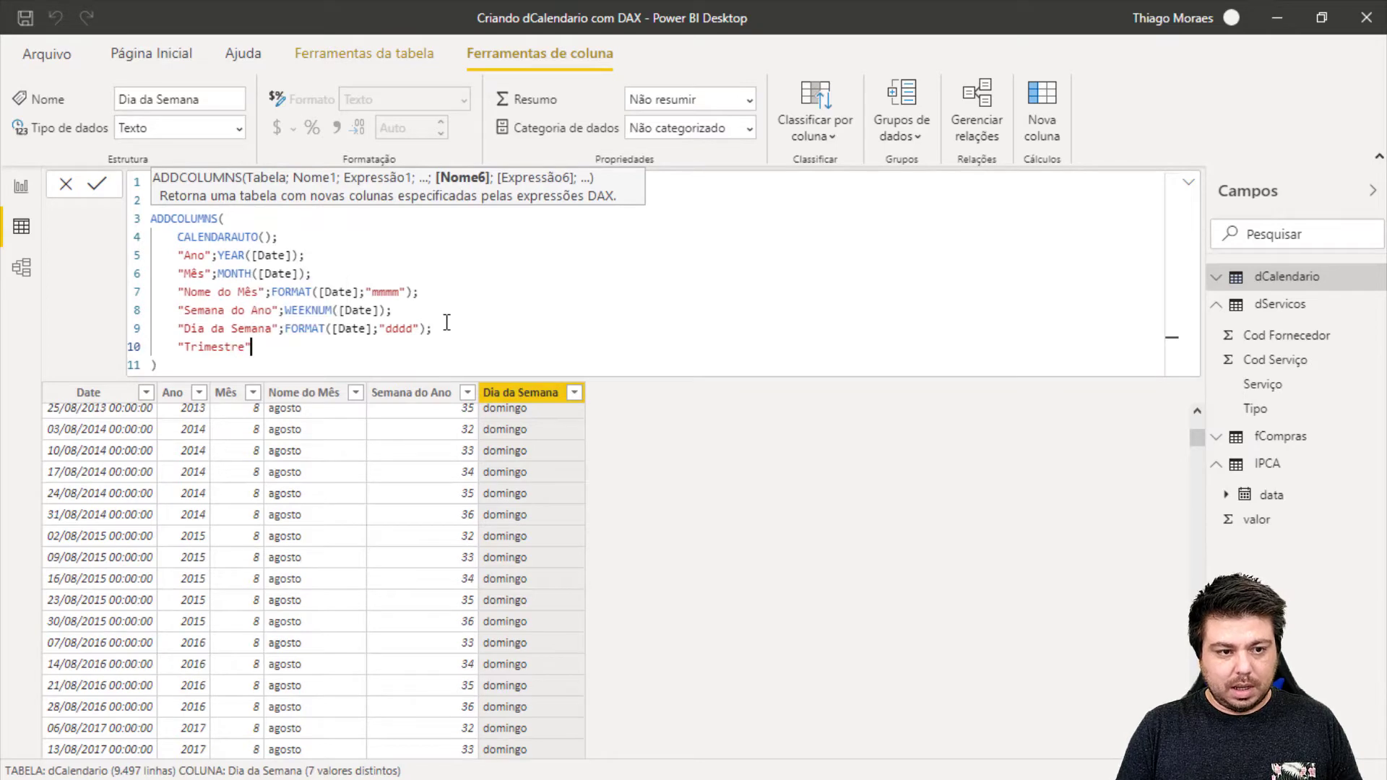
Step: Define the Trimestre column as FORMAT([Date];"Q"), commit the formula and check the column's filter values without applying a filter
{"action": "type", "text": ";FOR"}
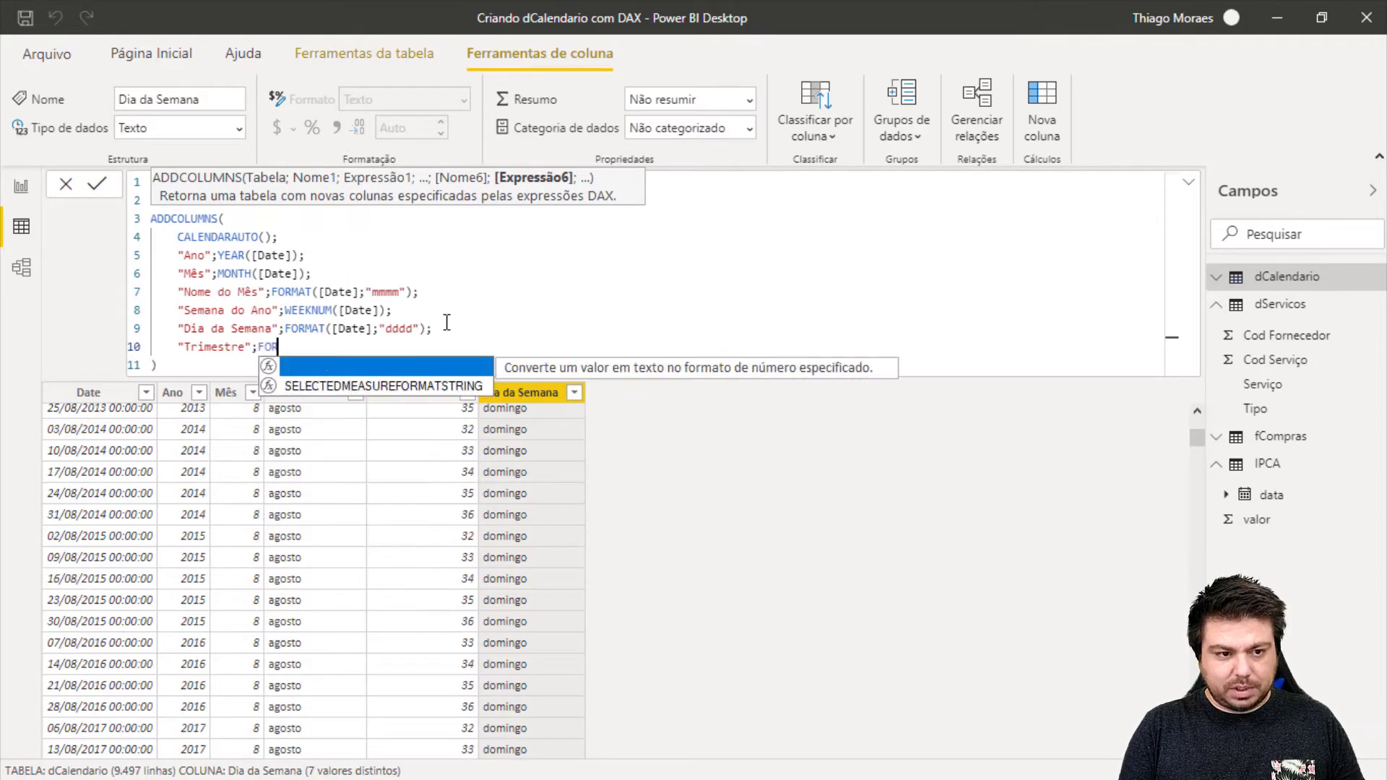
{"action": "type", "text": "M"}
{"action": "key", "text": "Tab"}
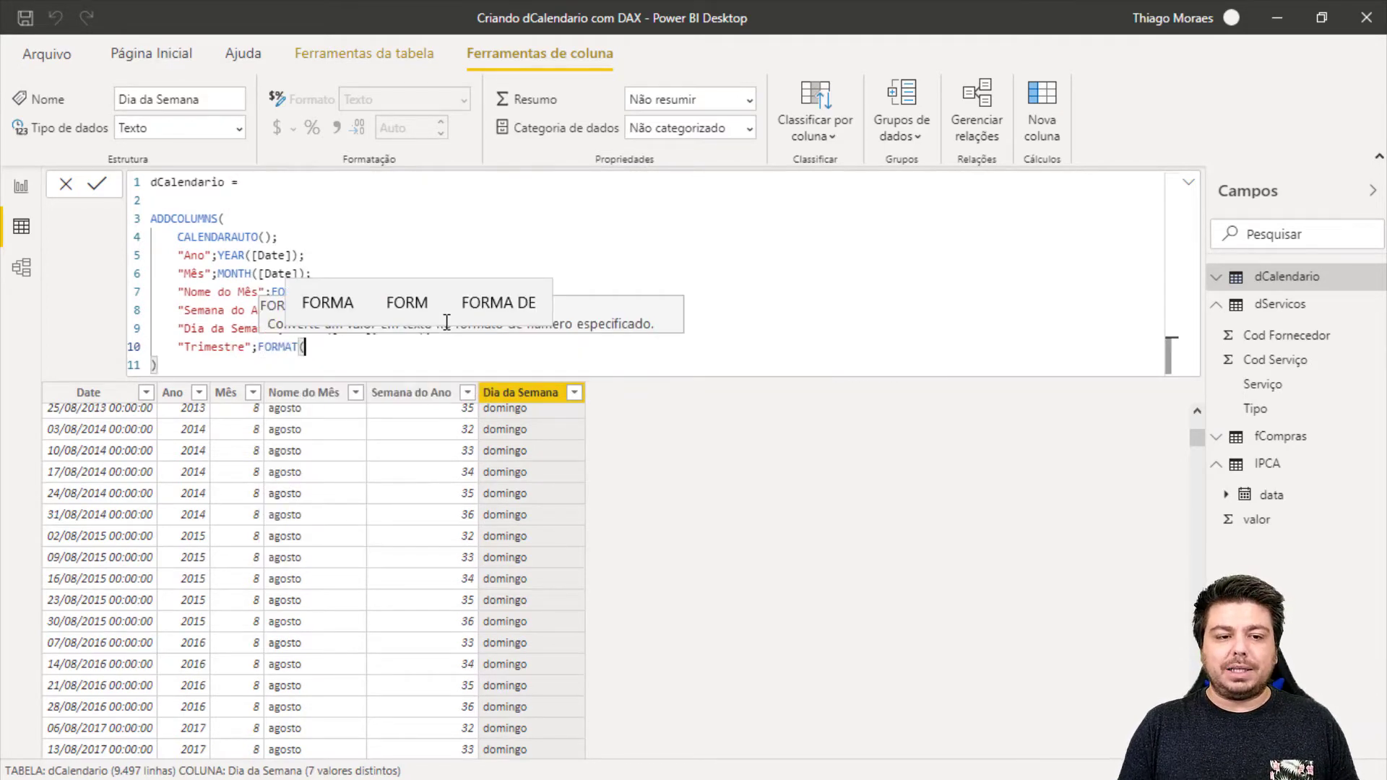
{"action": "type", "text": "Date"}
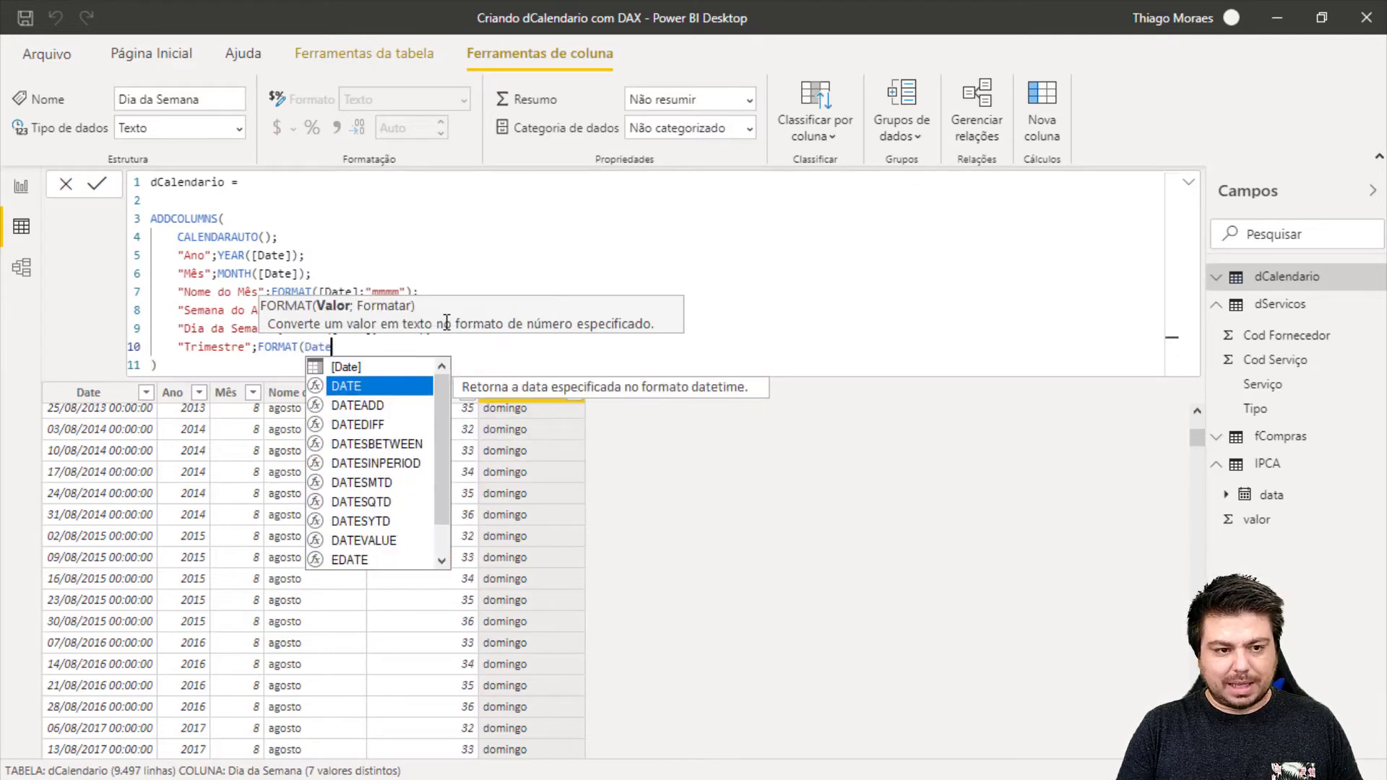
{"action": "key", "text": "Up"}
{"action": "key", "text": "Tab"}
{"action": "type", "text": ";"}
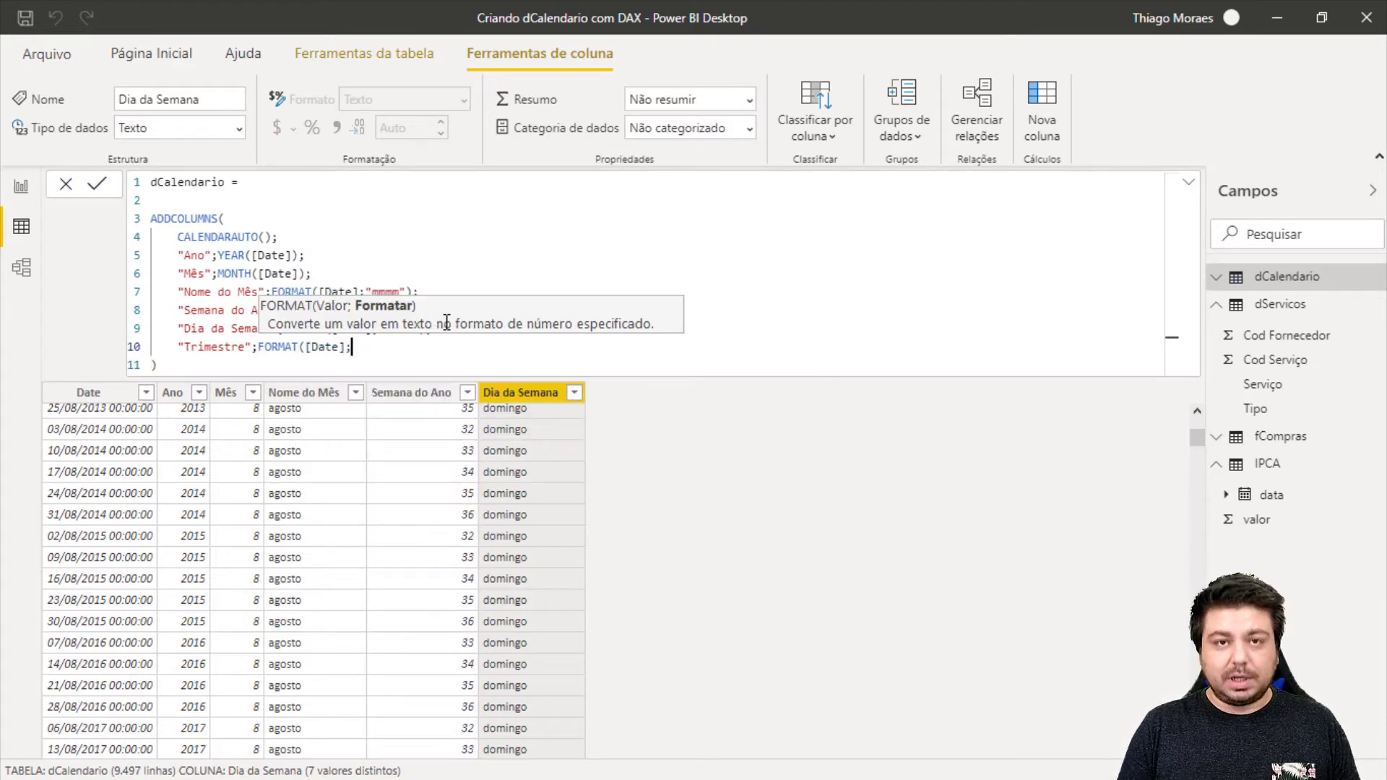
{"action": "type", "text": "\""}
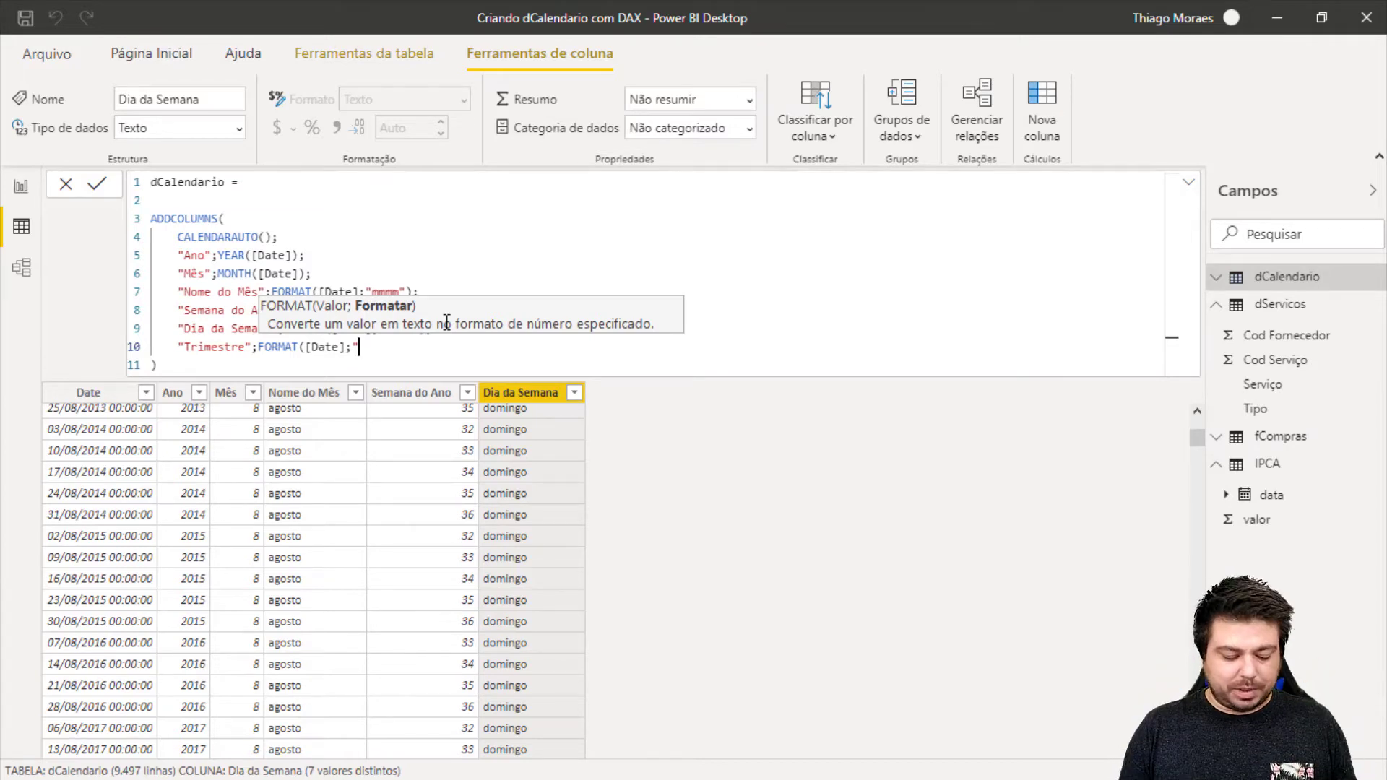
{"action": "type", "text": "Q\""}
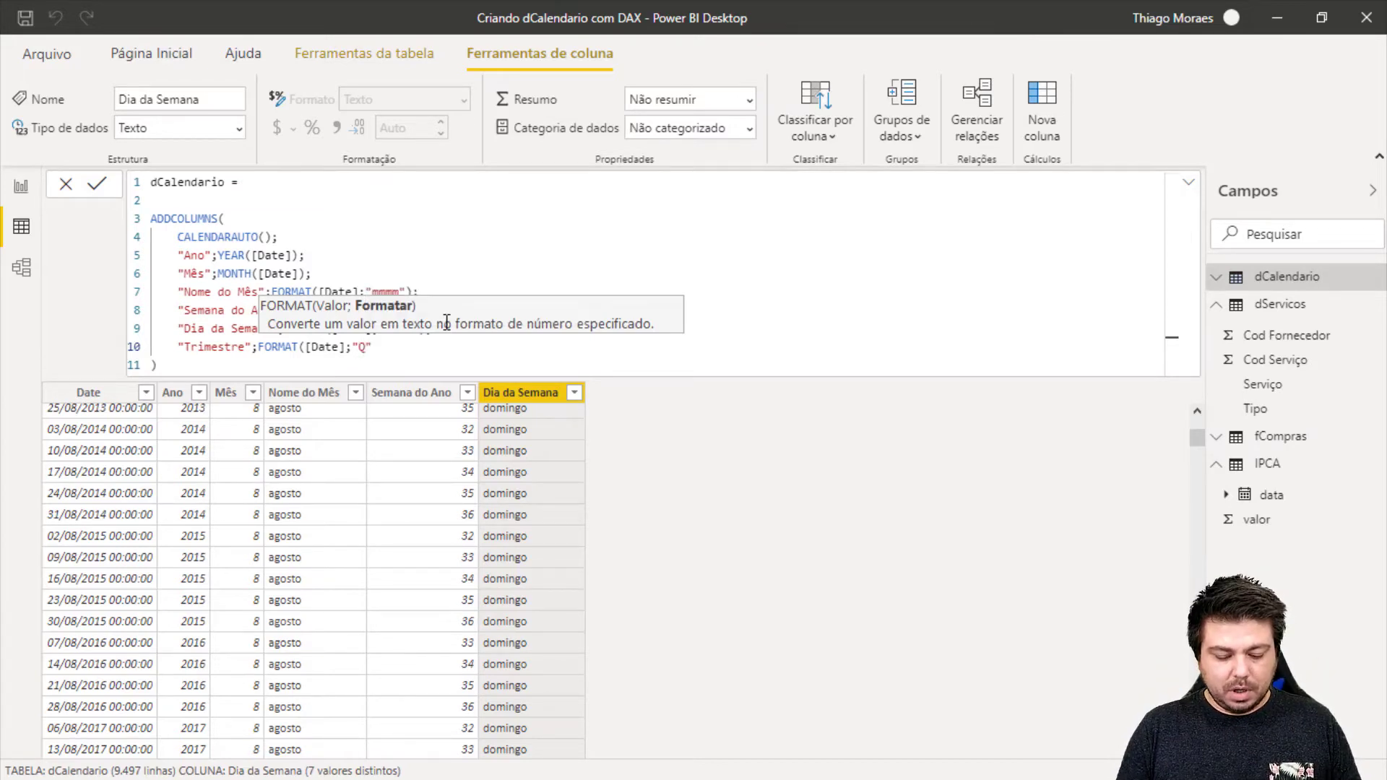
{"action": "type", "text": ")"}
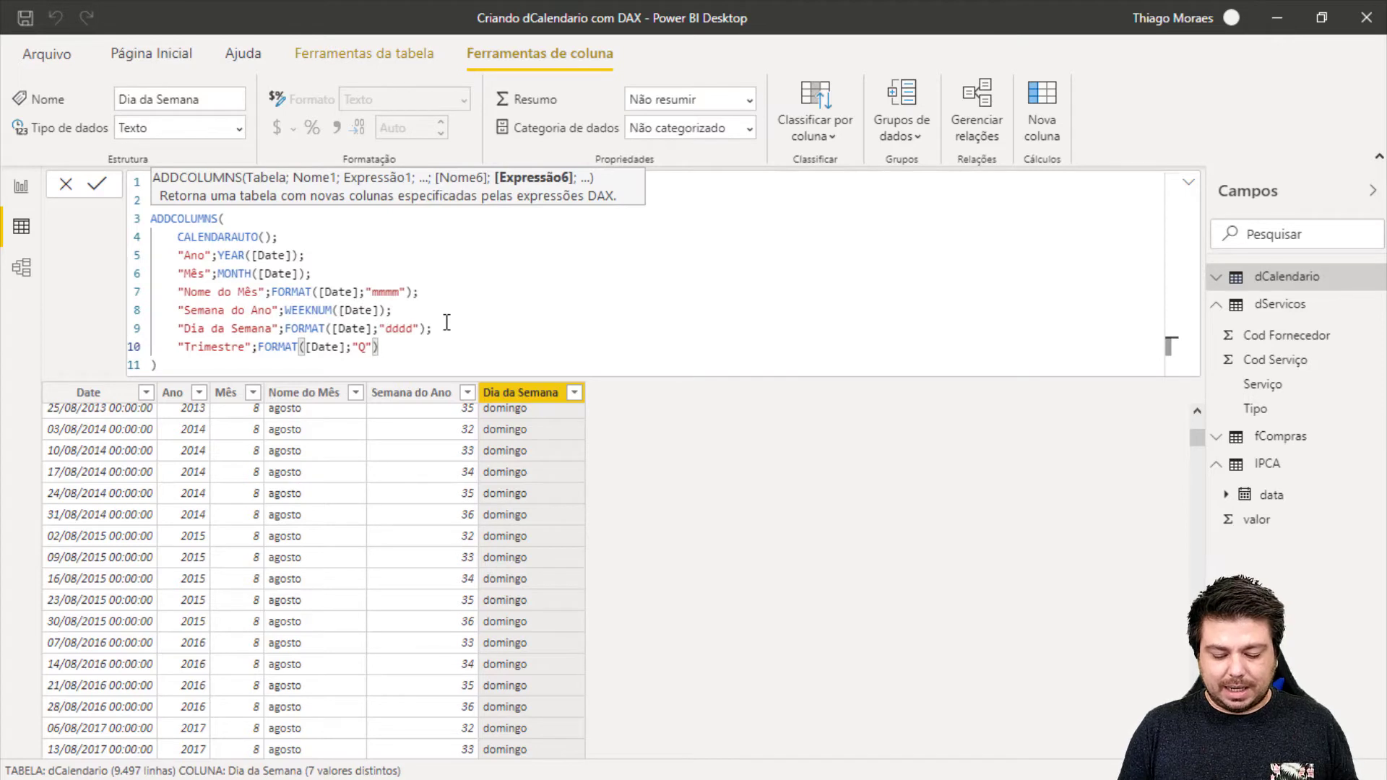
{"action": "key", "text": "Return"}
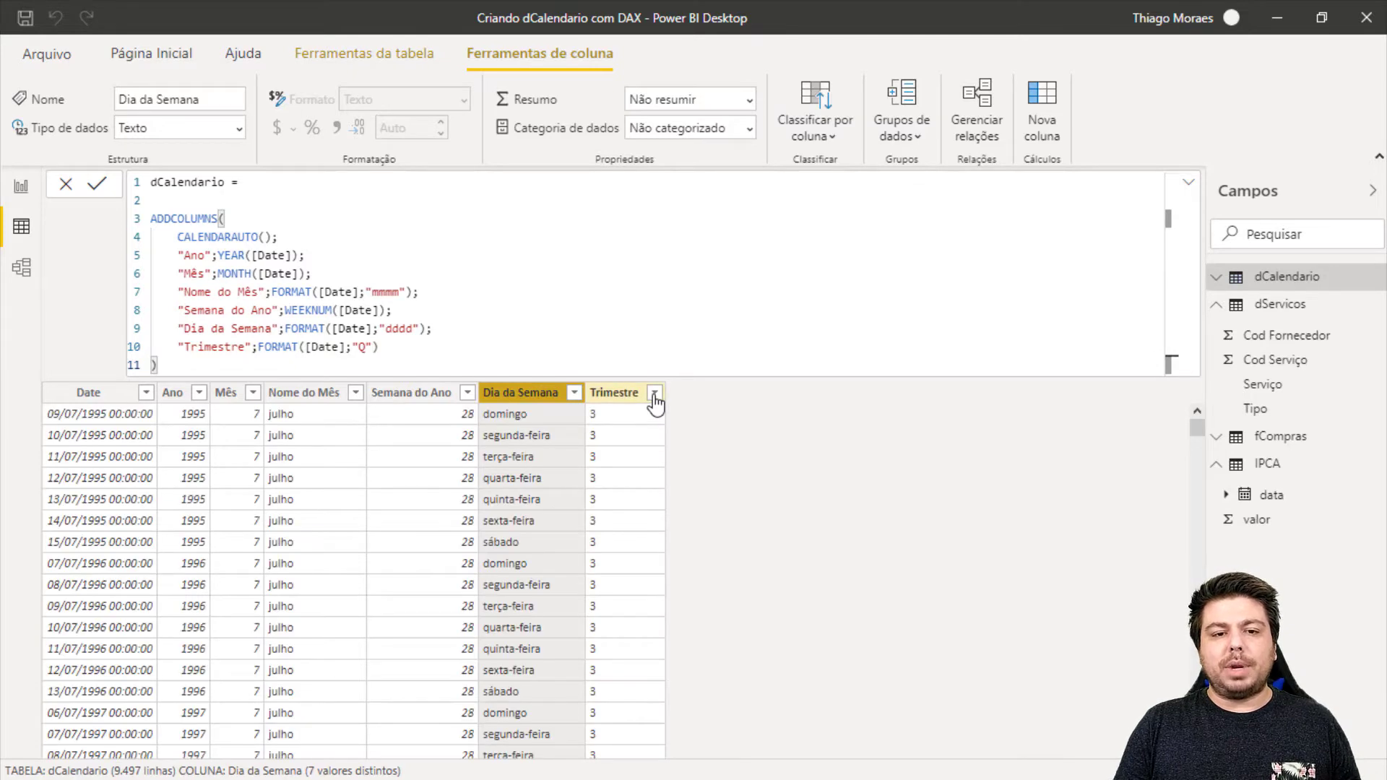
{"action": "left_click", "coordinate": [654, 394]}
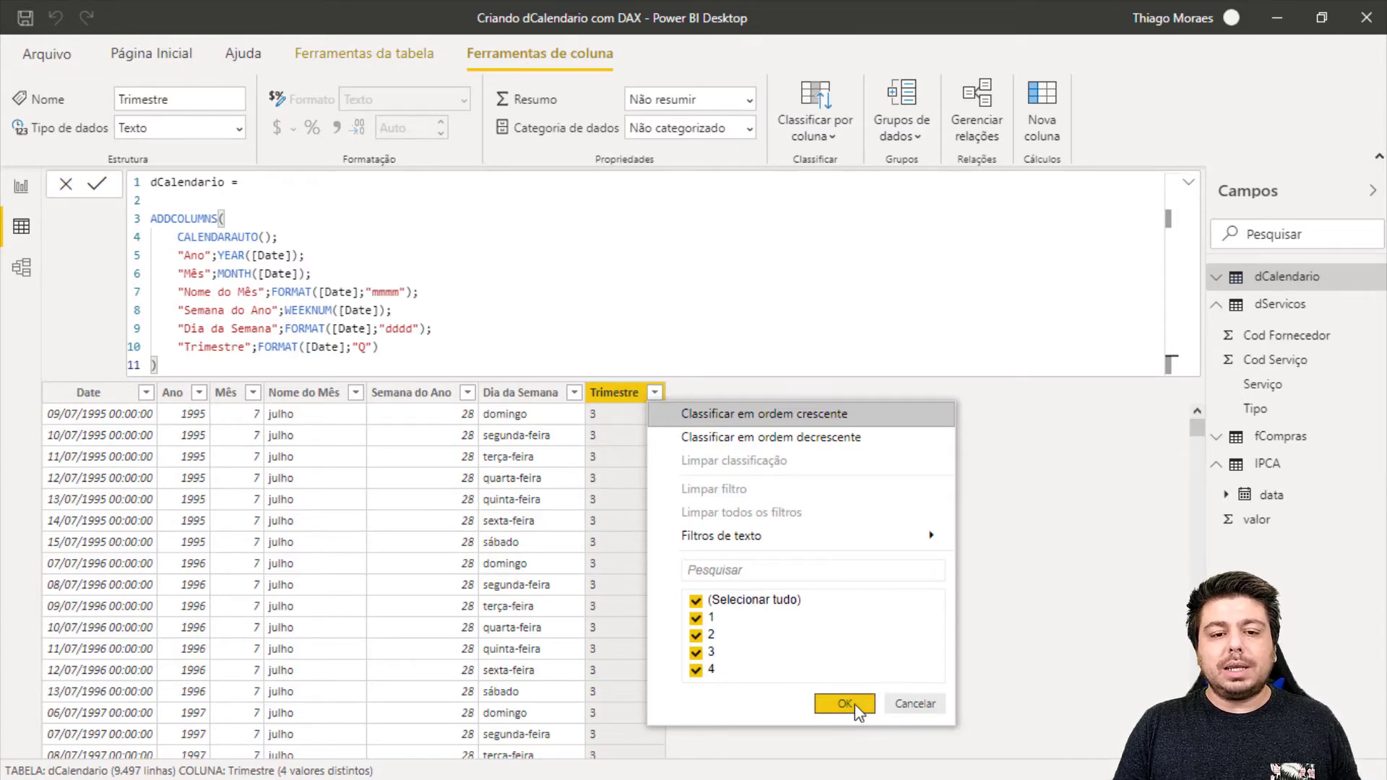
{"action": "left_click", "coordinate": [903, 703]}
Step: Change the Trimestre format string to "\QQ", commit the formula and check the quarter values in the column's filter list
{"action": "left_click", "coordinate": [361, 347]}
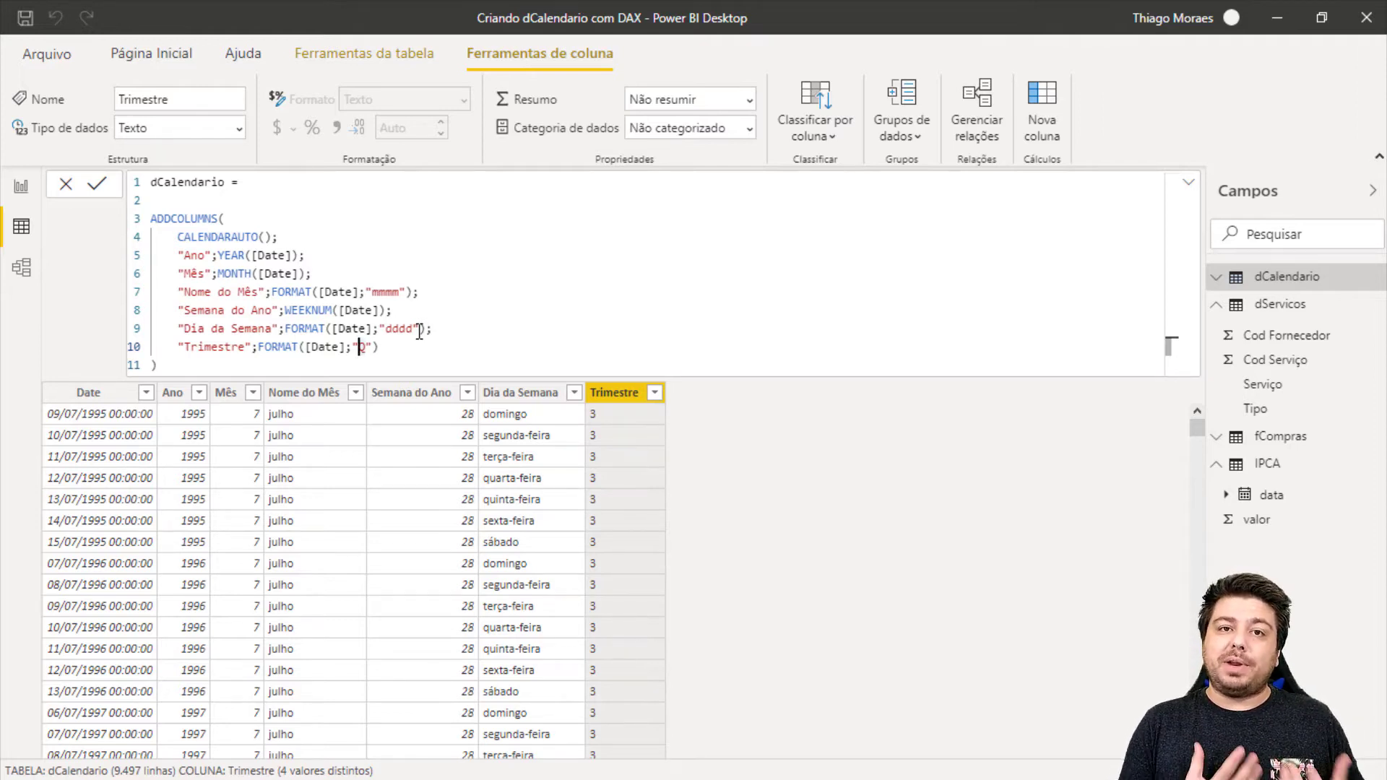
{"action": "type", "text": "\\"}
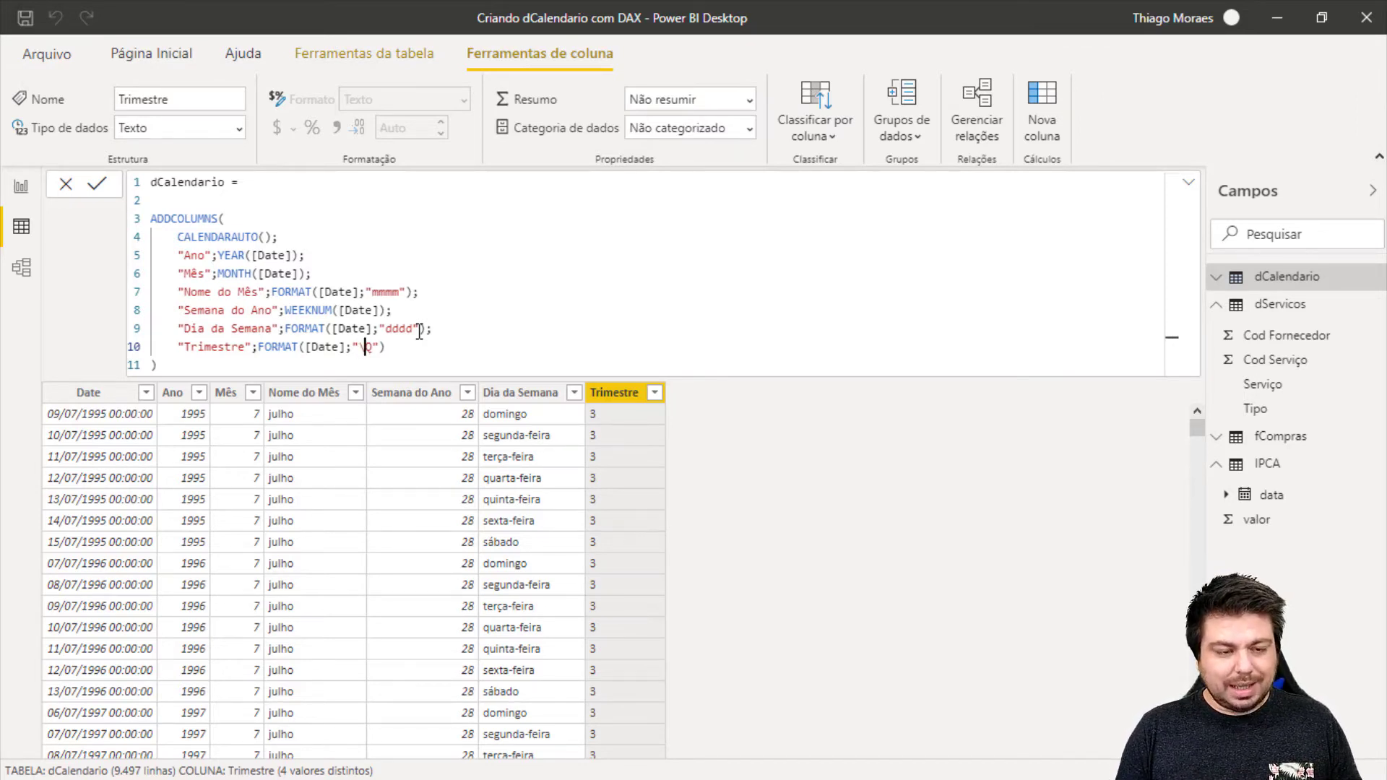
{"action": "type", "text": "Q"}
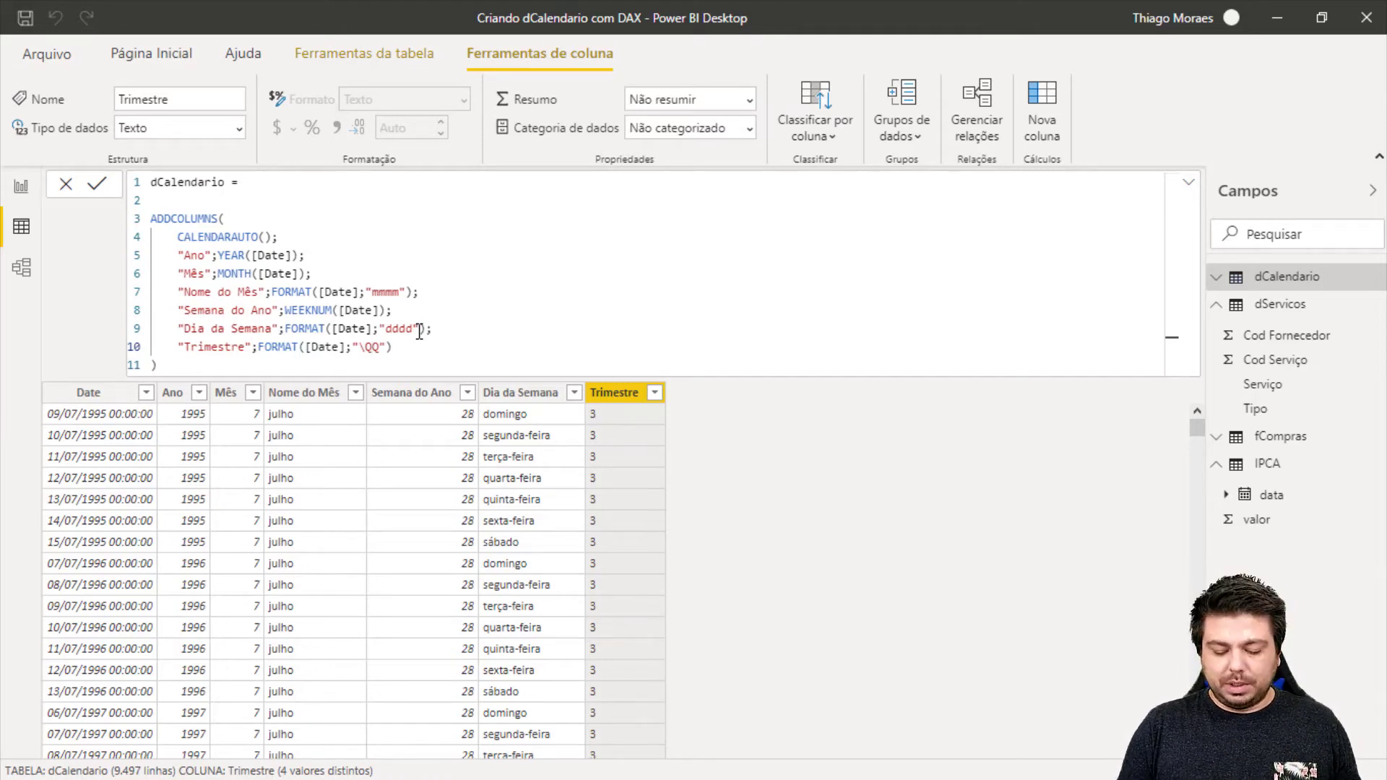
{"action": "key", "text": "Return"}
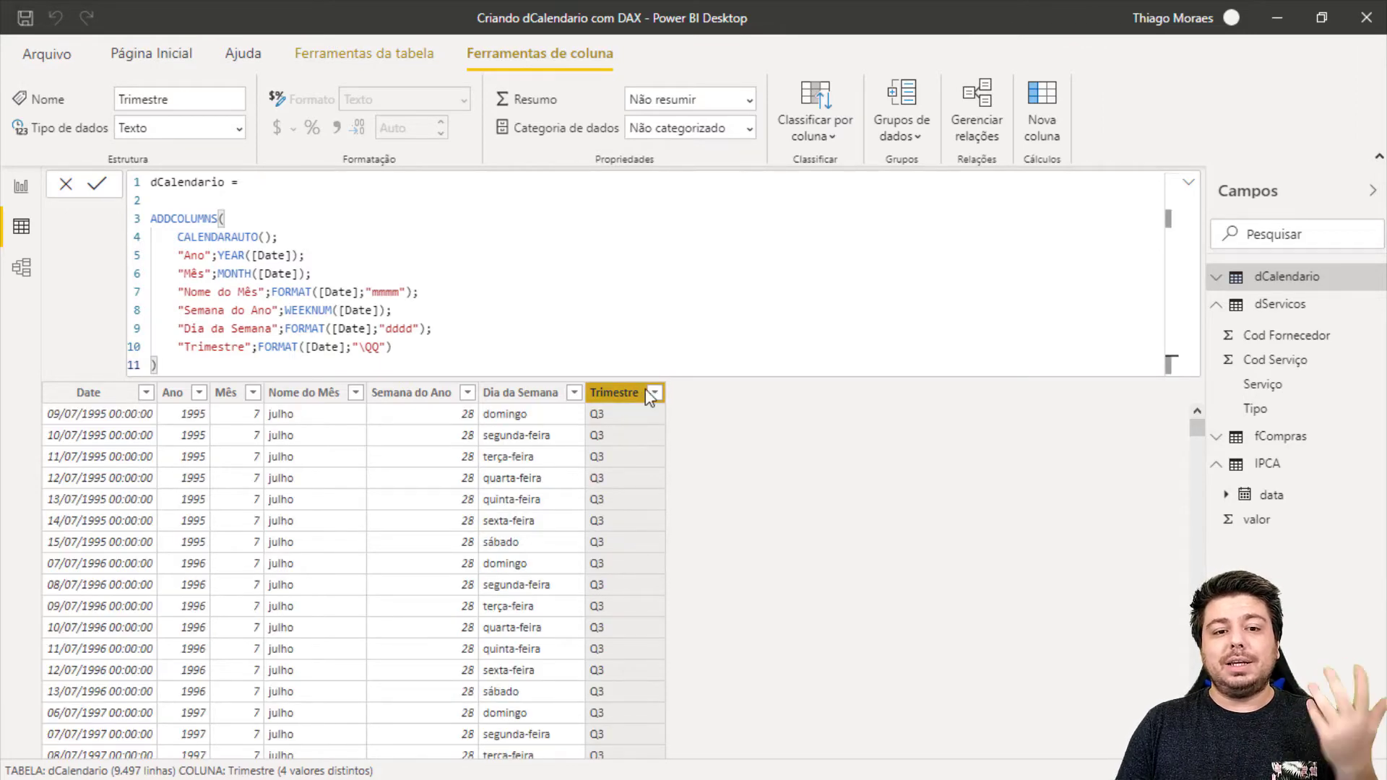
{"action": "left_click", "coordinate": [654, 393]}
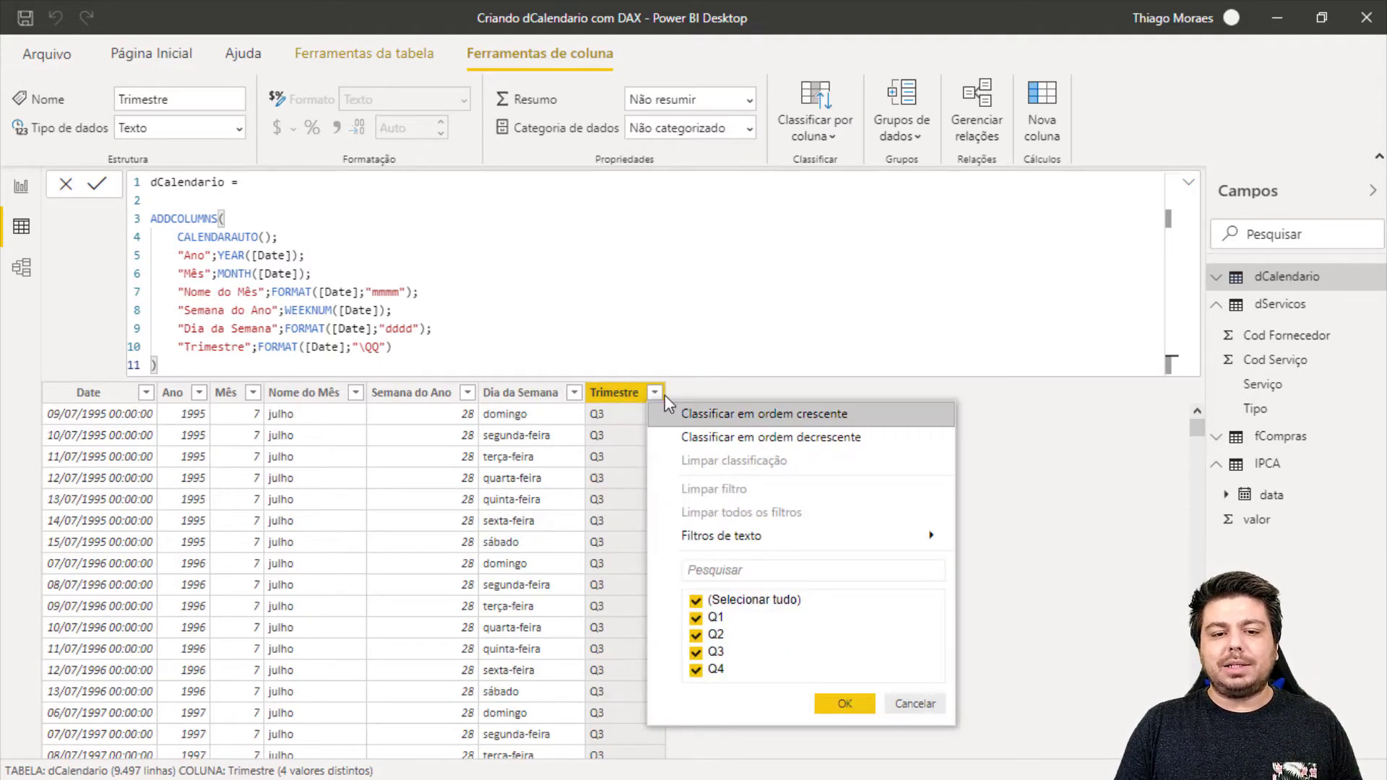
Step: Restore the Trimestre format string to "Q" and commit the dCalendario formula
{"action": "left_click", "coordinate": [372, 348]}
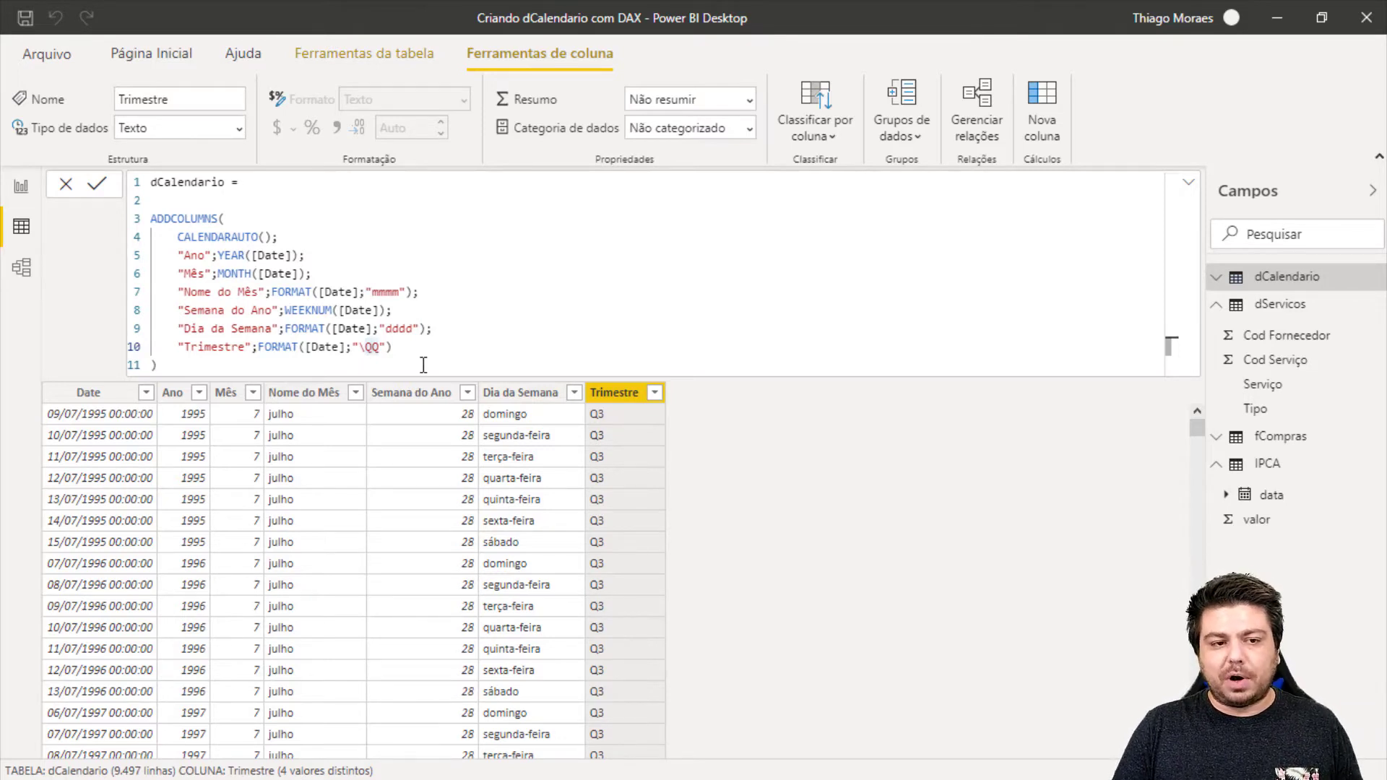
{"action": "key", "text": "BackSpace"}
{"action": "key", "text": "BackSpace"}
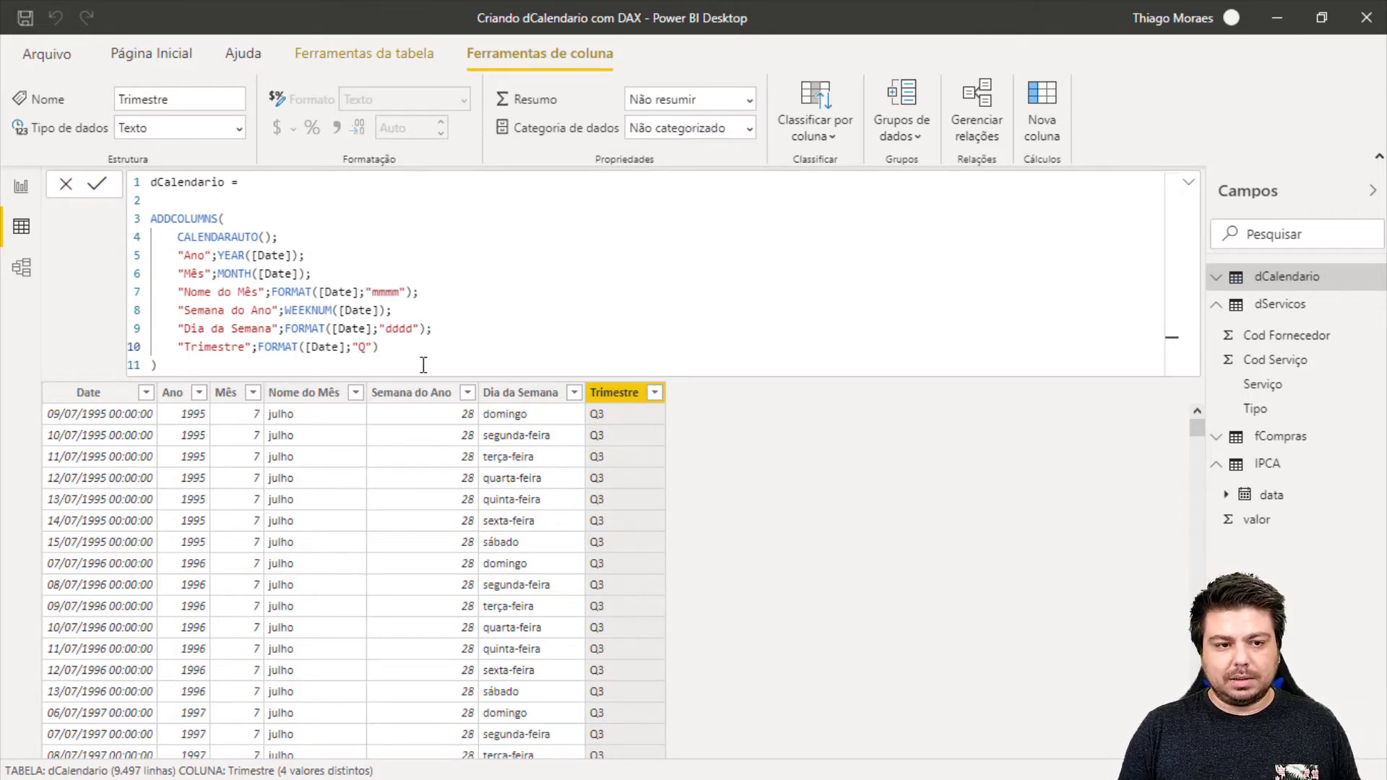
{"action": "key", "text": "Return"}
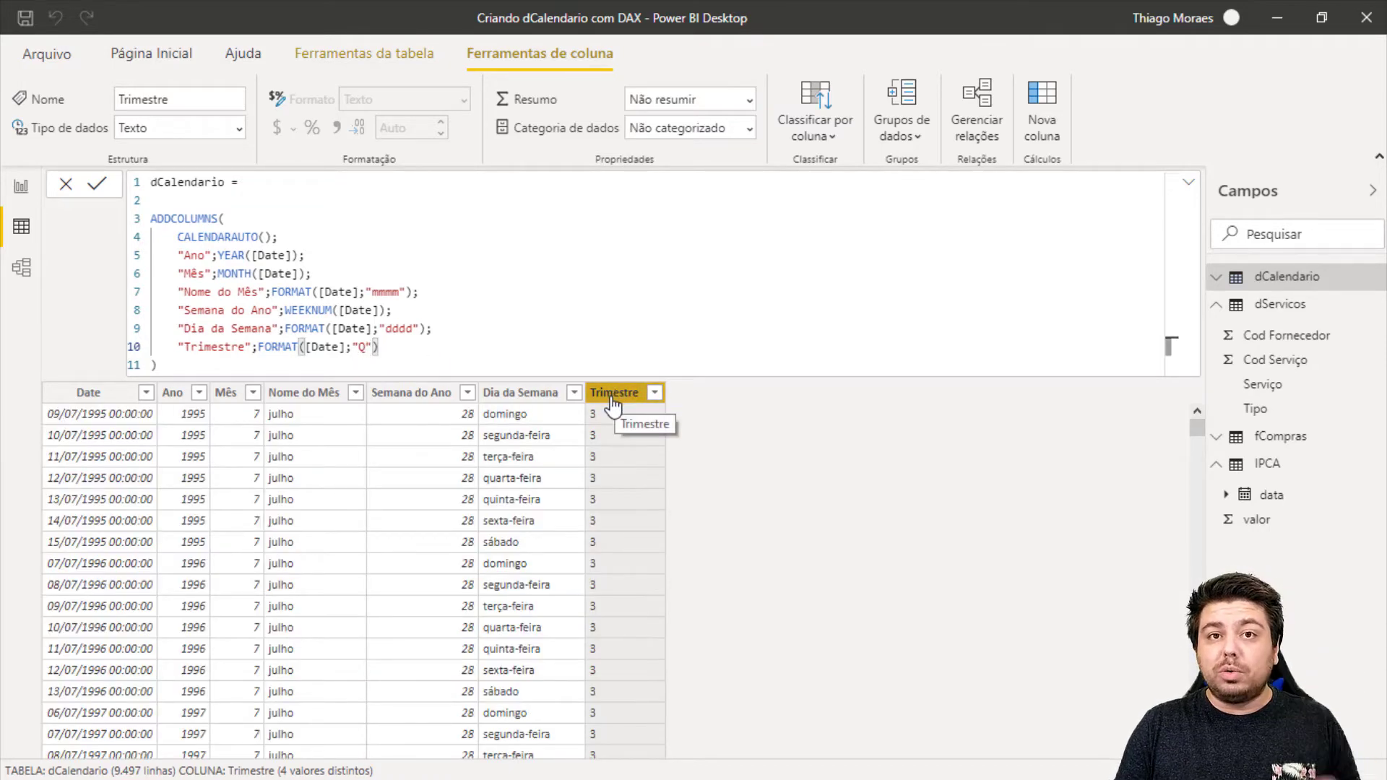
Step: Prefix the Trimestre expression with "T" & before FORMAT([Date];"Q"), commit the formula and check the column's filter values
{"action": "left_click", "coordinate": [259, 348]}
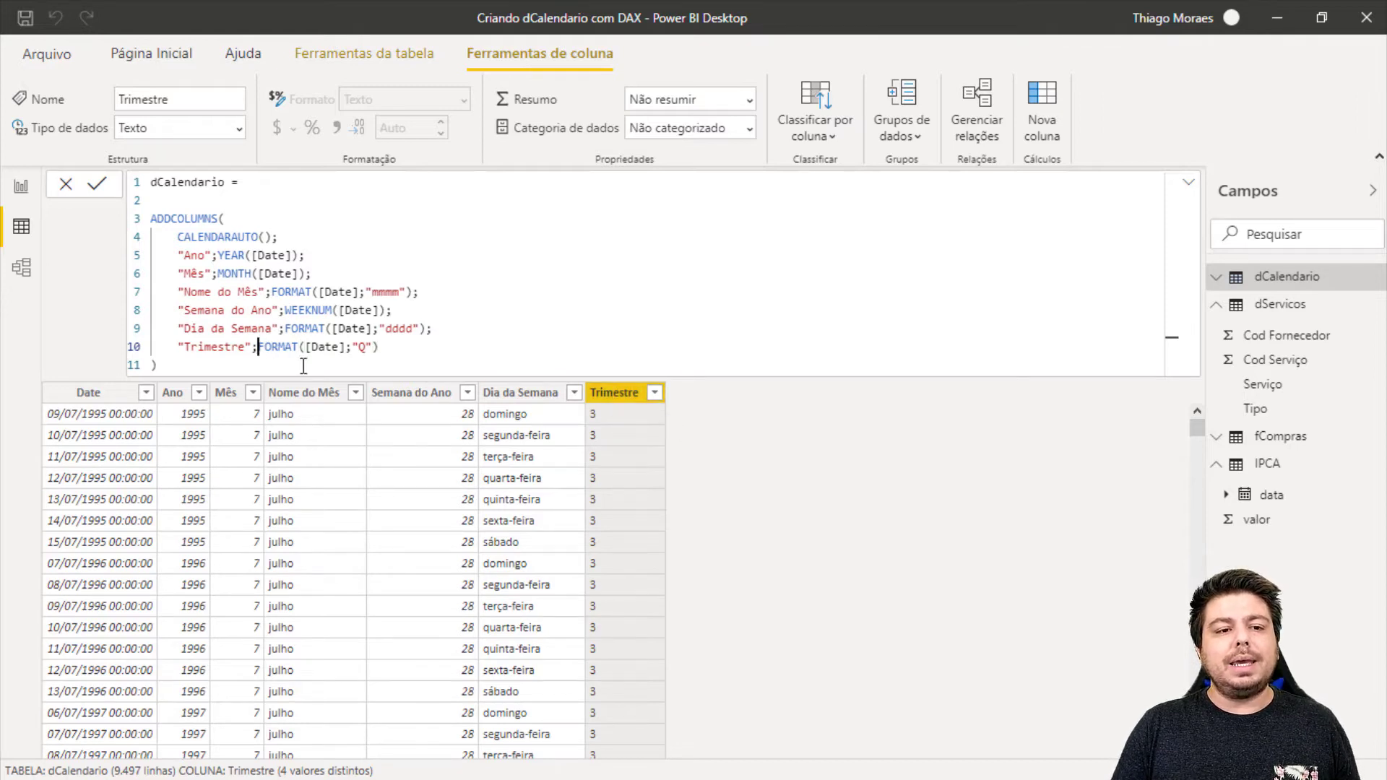
{"action": "type", "text": "V"}
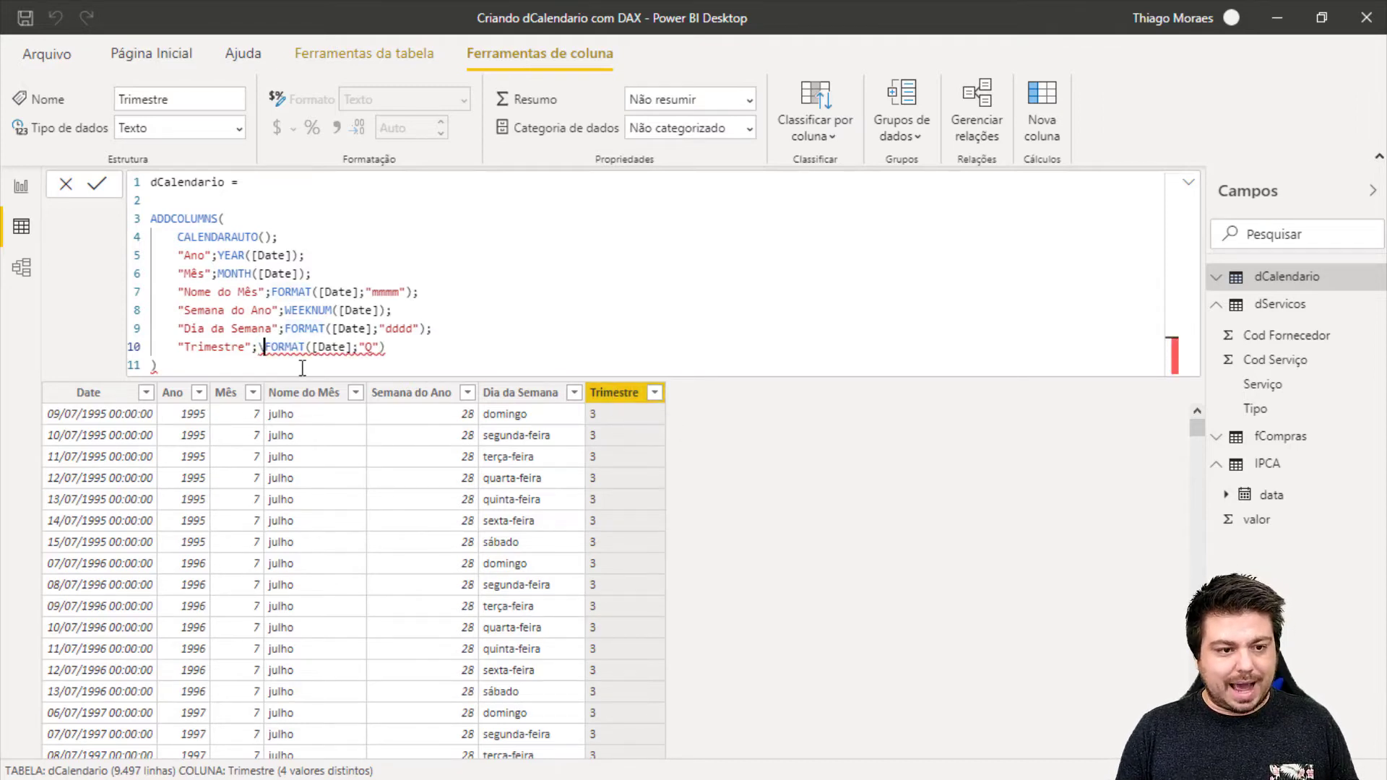
{"action": "key", "text": "BackSpace"}
{"action": "type", "text": "\"T\" "}
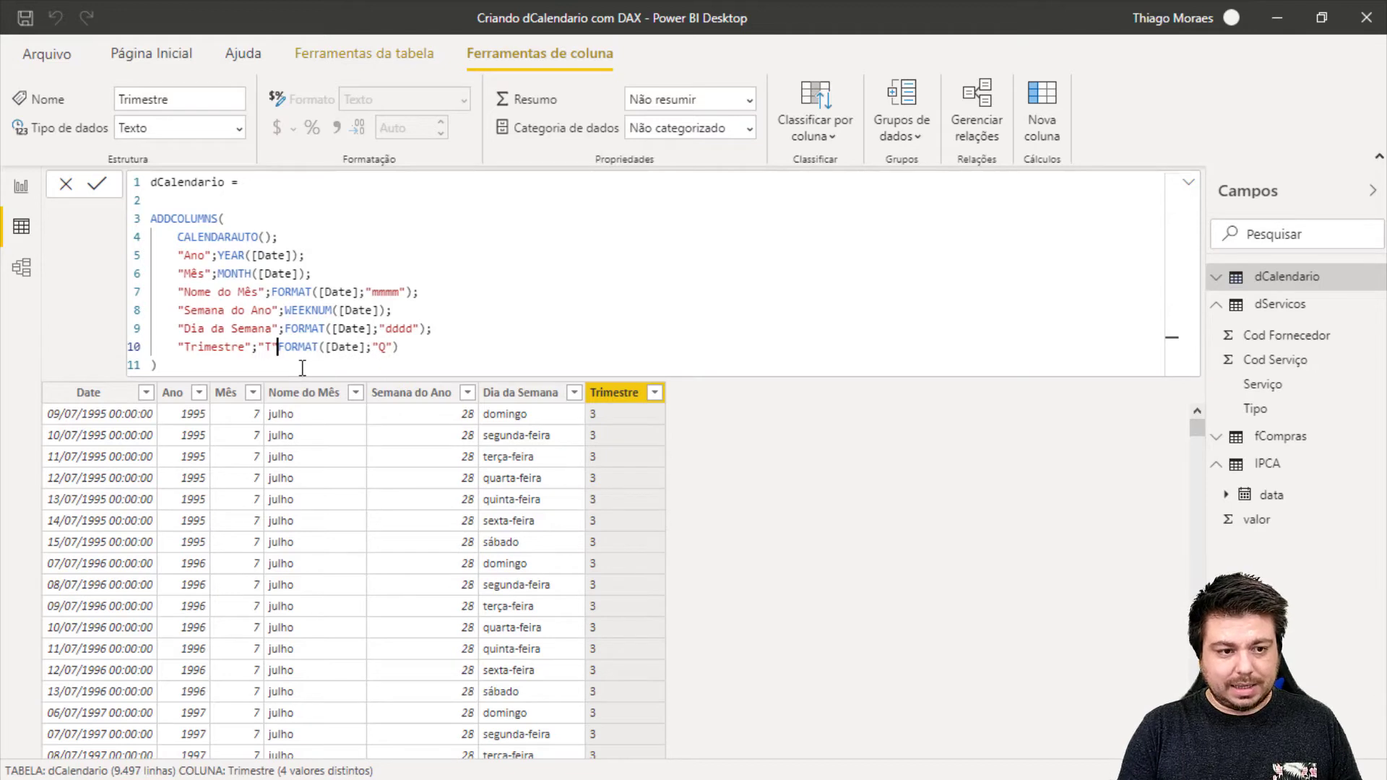
{"action": "type", "text": "&"}
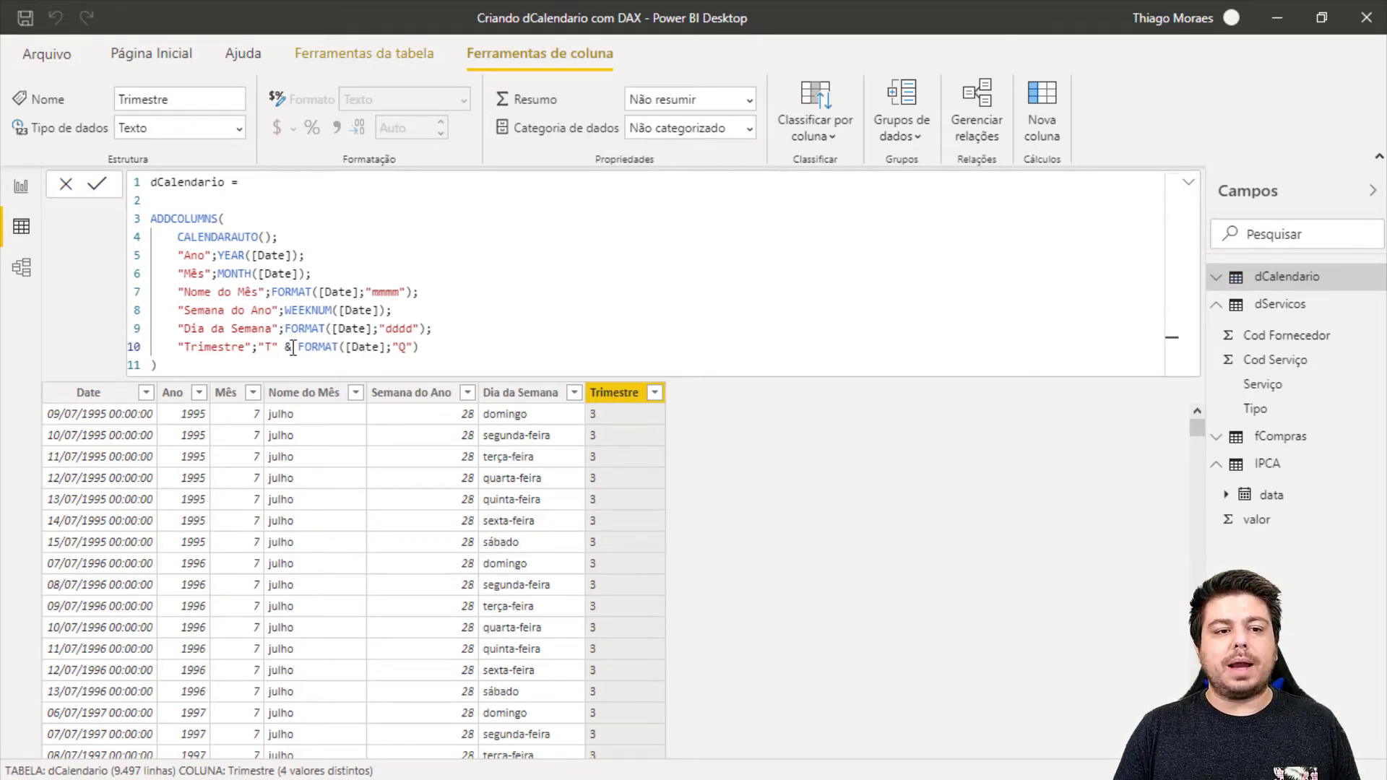
{"action": "double_click", "coordinate": [287, 347]}
{"action": "double_click", "coordinate": [270, 348]}
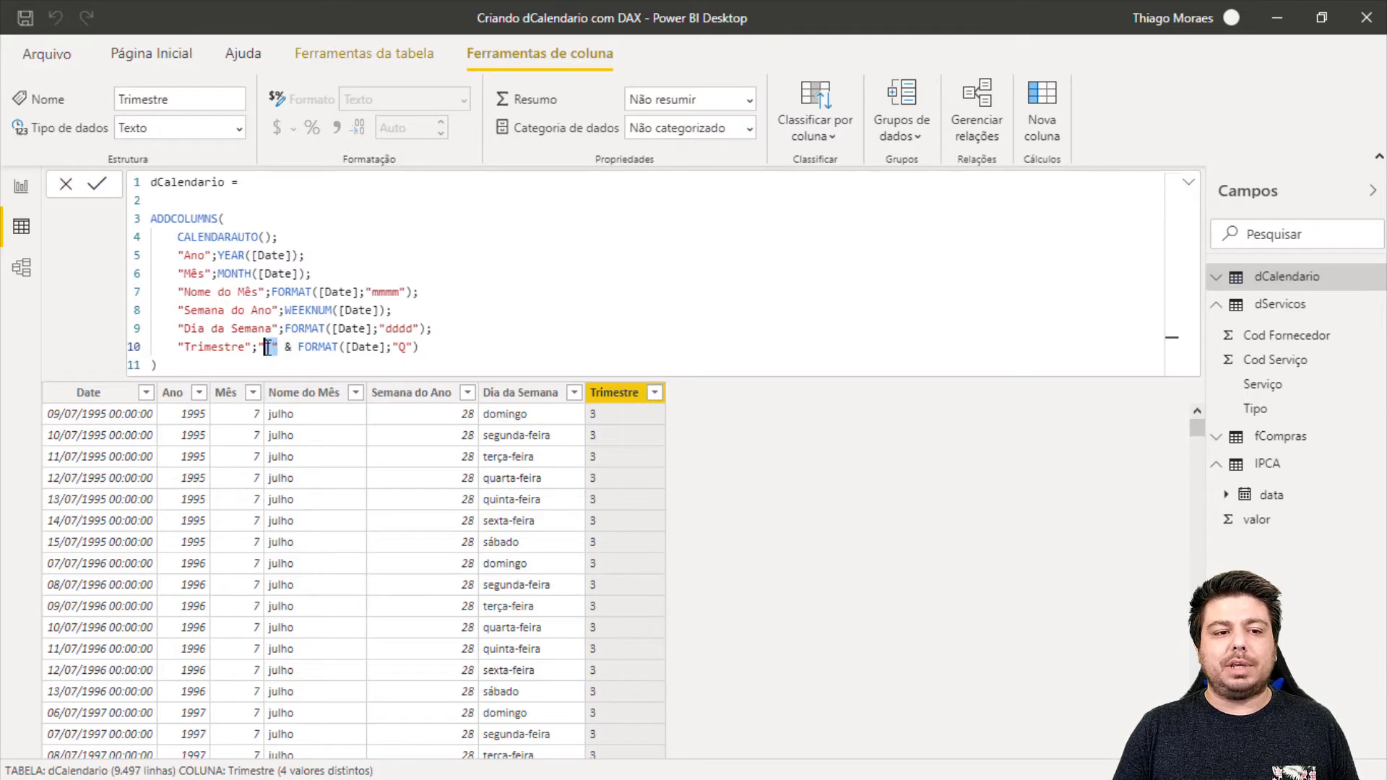
{"action": "left_click_drag", "start_coordinate": [299, 348], "coordinate": [422, 347]}
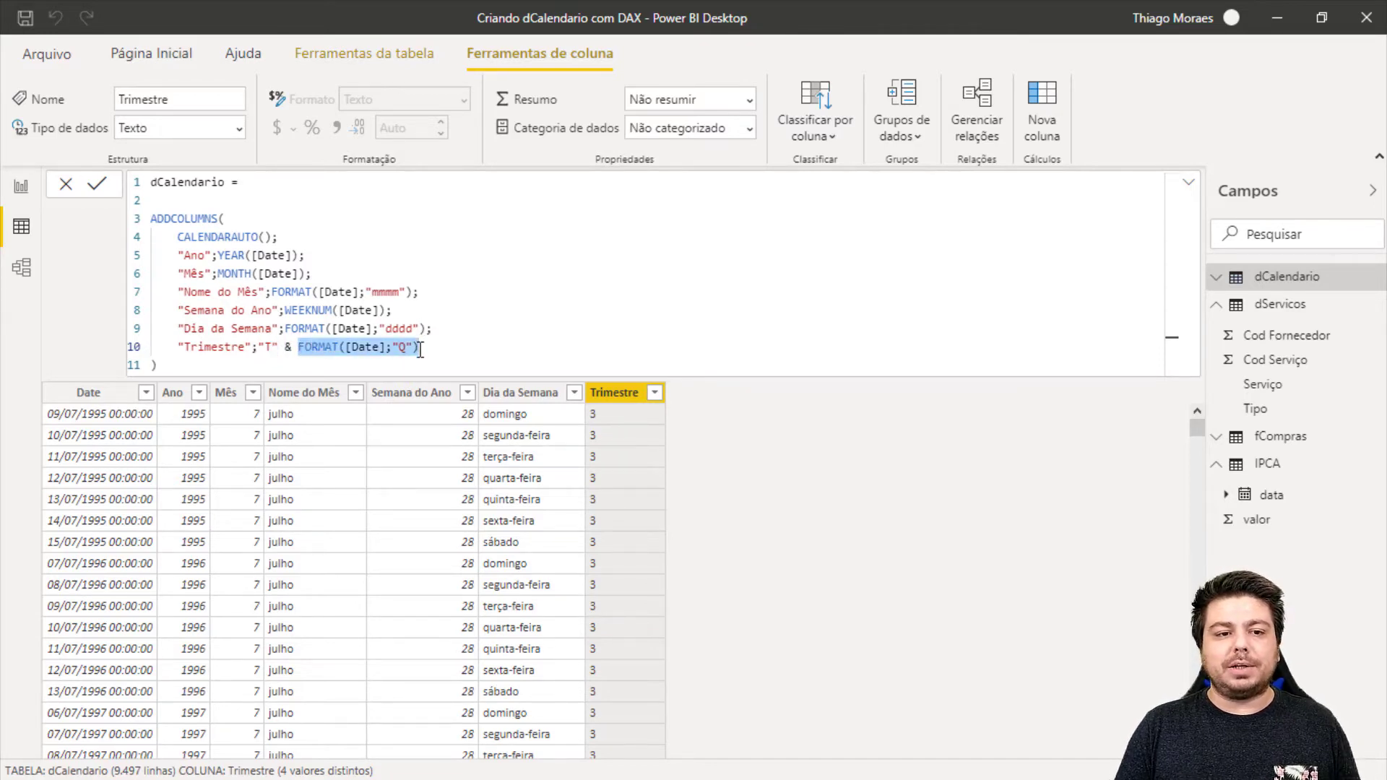
{"action": "left_click", "coordinate": [429, 348]}
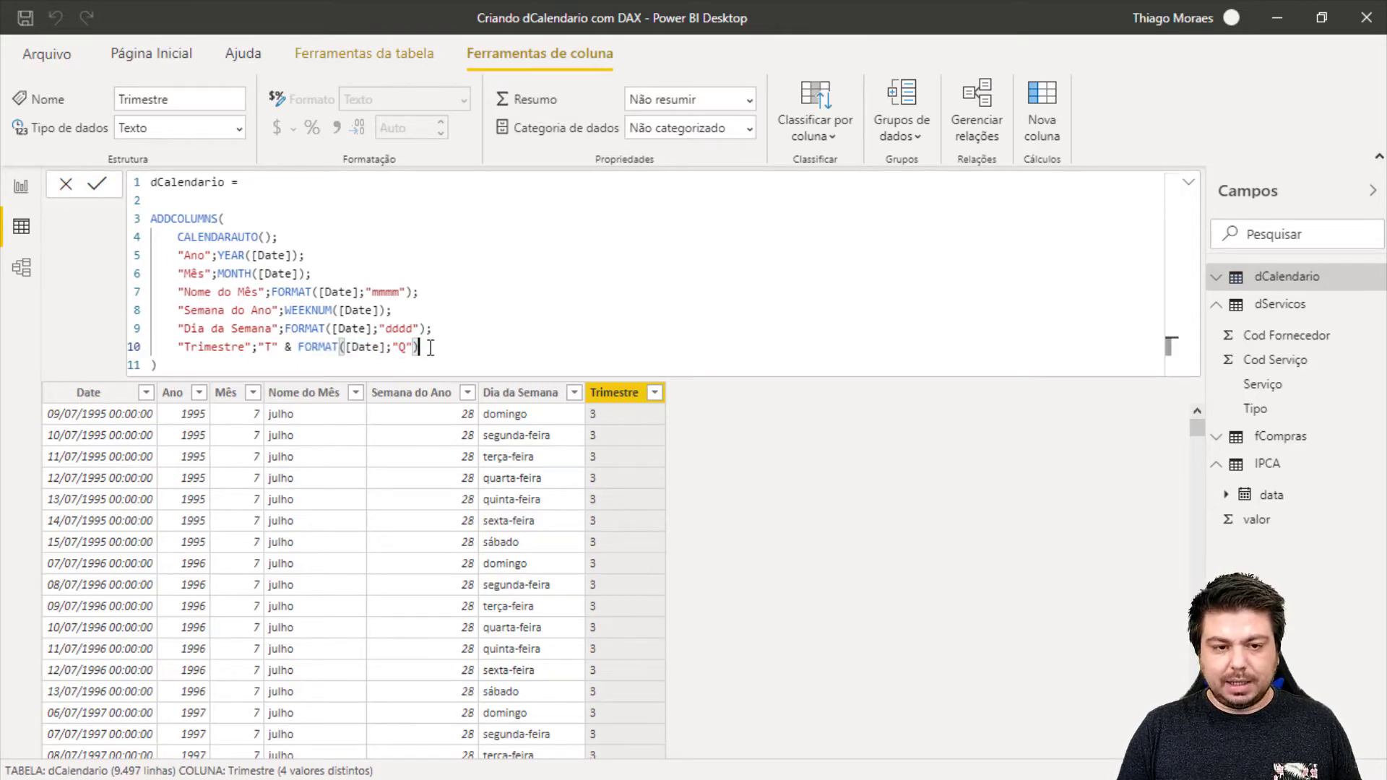
{"action": "key", "text": "Return"}
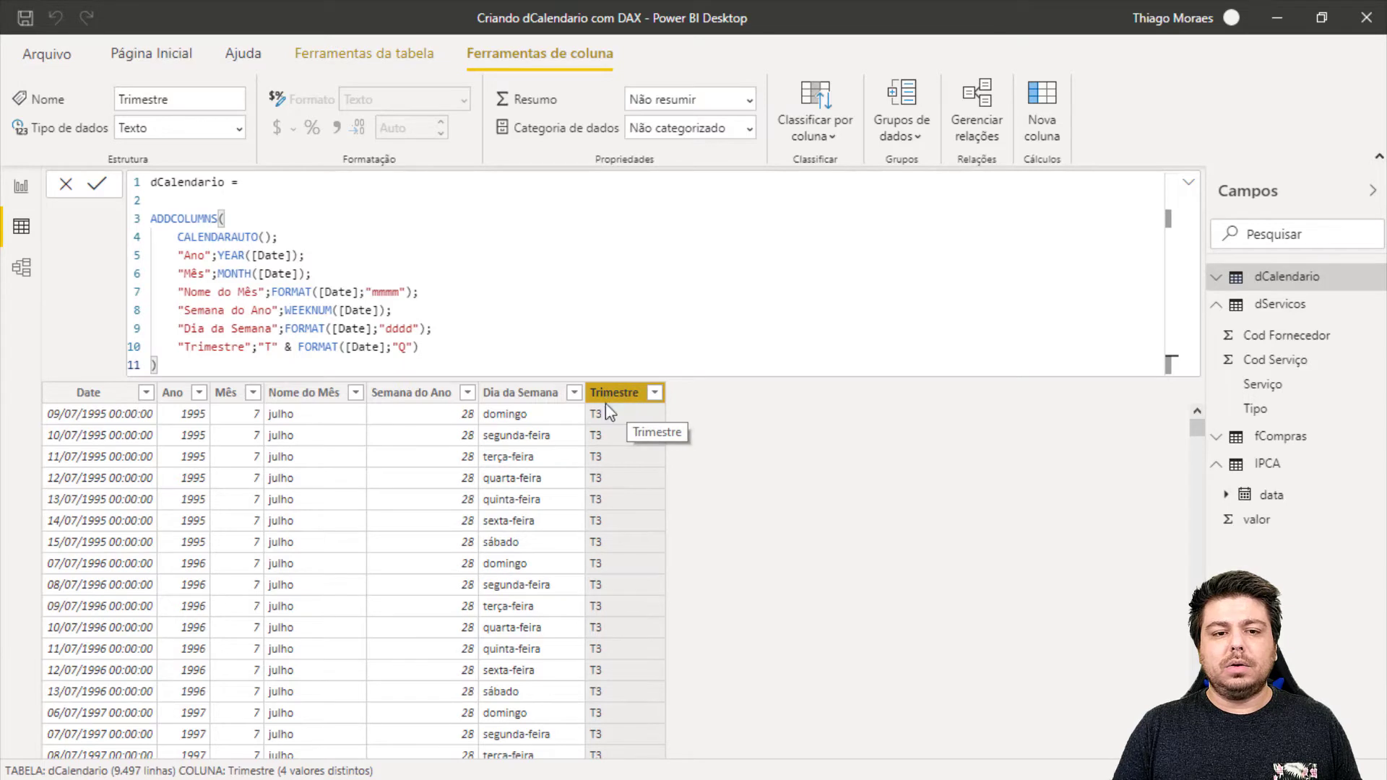
{"action": "left_click", "coordinate": [654, 394]}
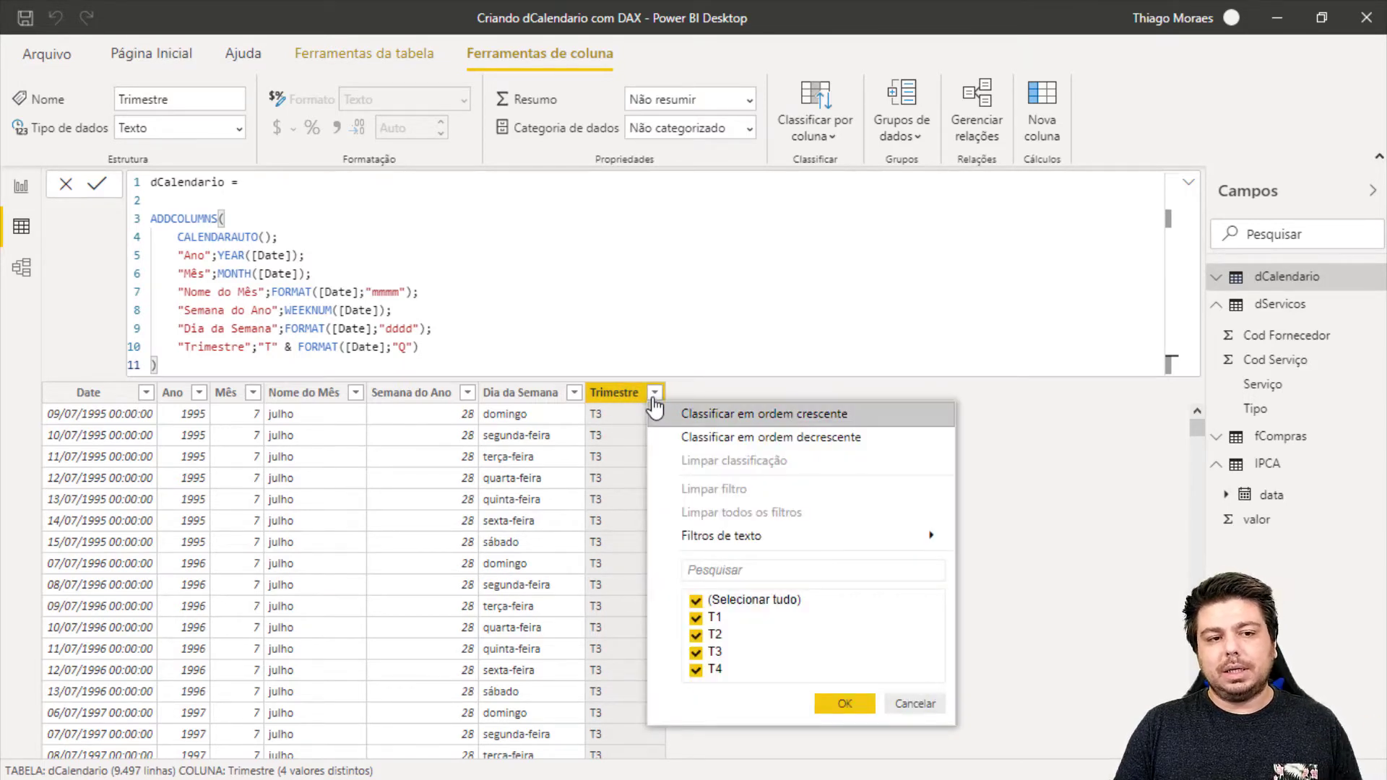
{"action": "left_click", "coordinate": [251, 365]}
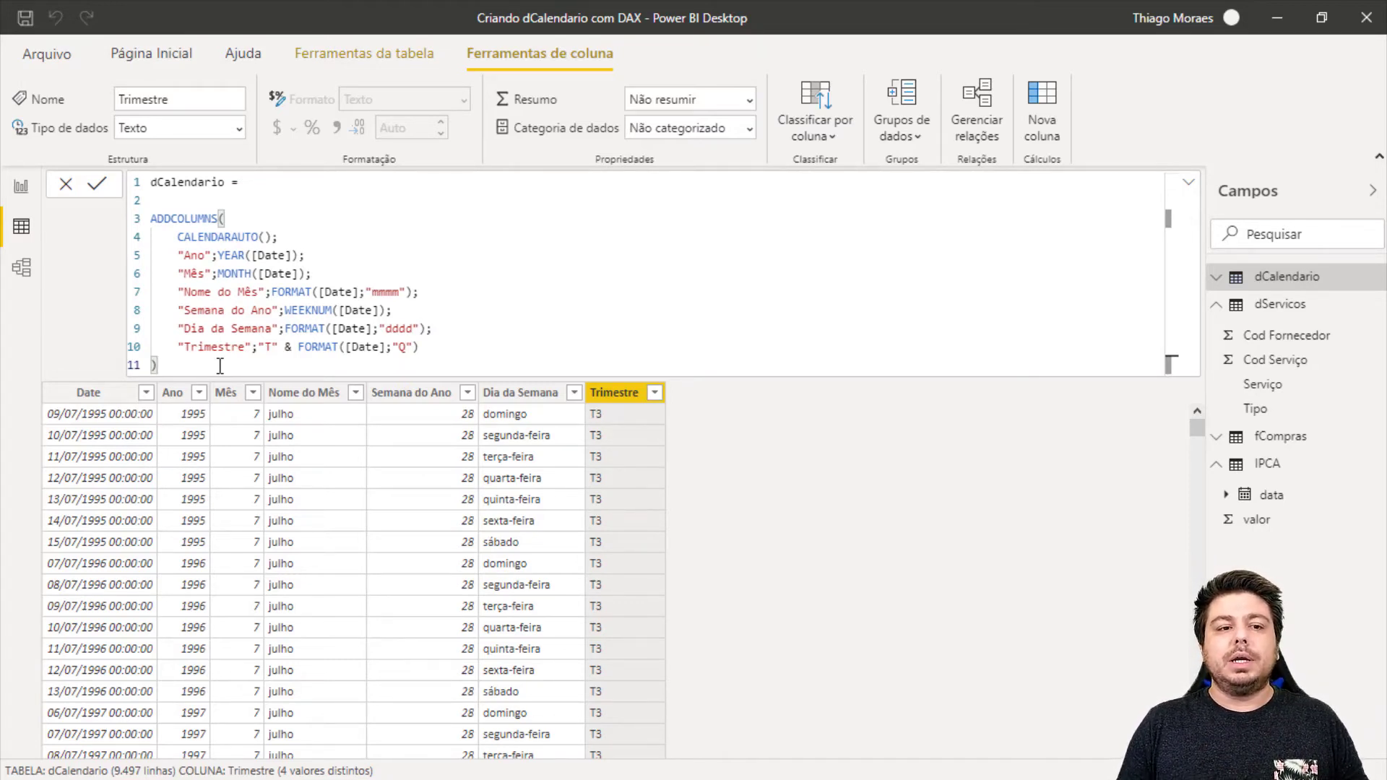
Step: Insert blank lines between the dCalendario name and ADDCOLUMNS and declare a variable there named MenorData
{"action": "left_click", "coordinate": [177, 237]}
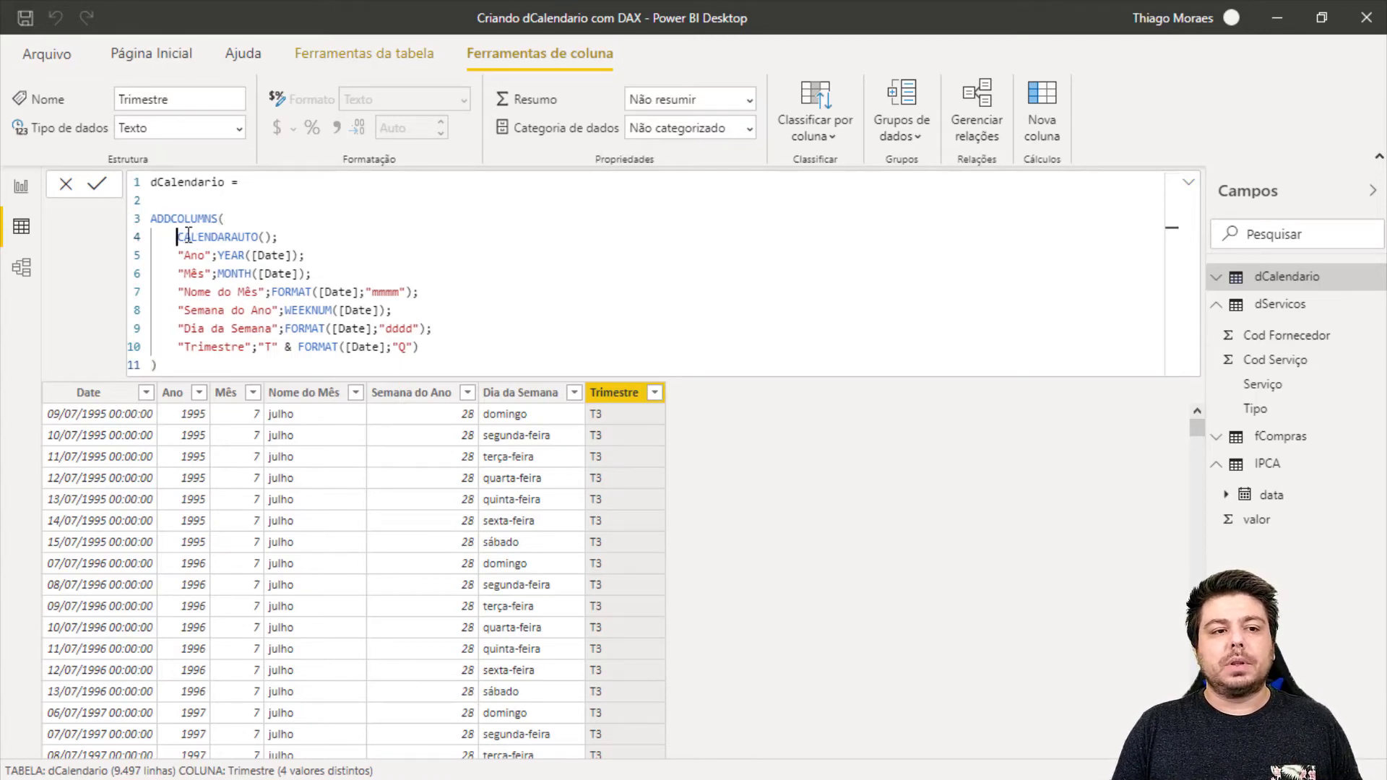
{"action": "double_click", "coordinate": [194, 237]}
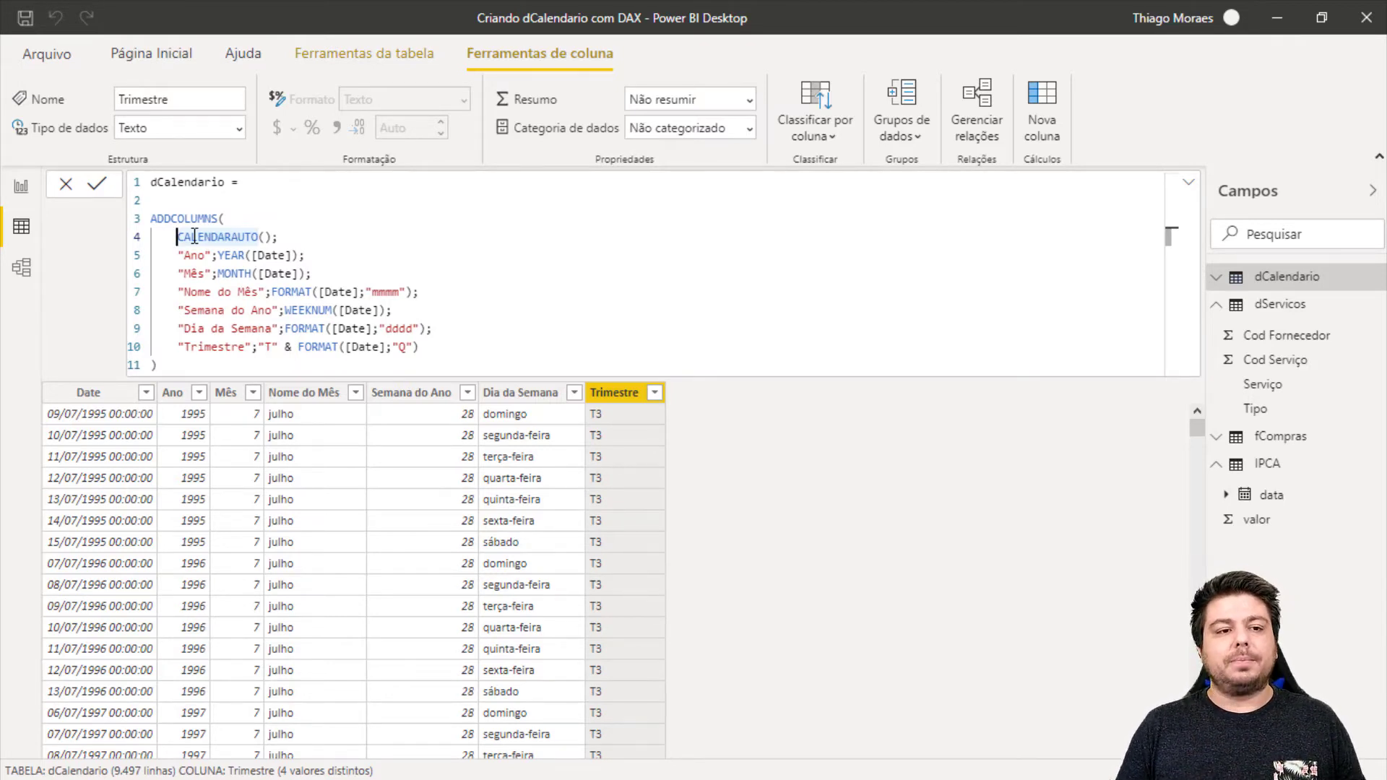
{"action": "left_click", "coordinate": [181, 202]}
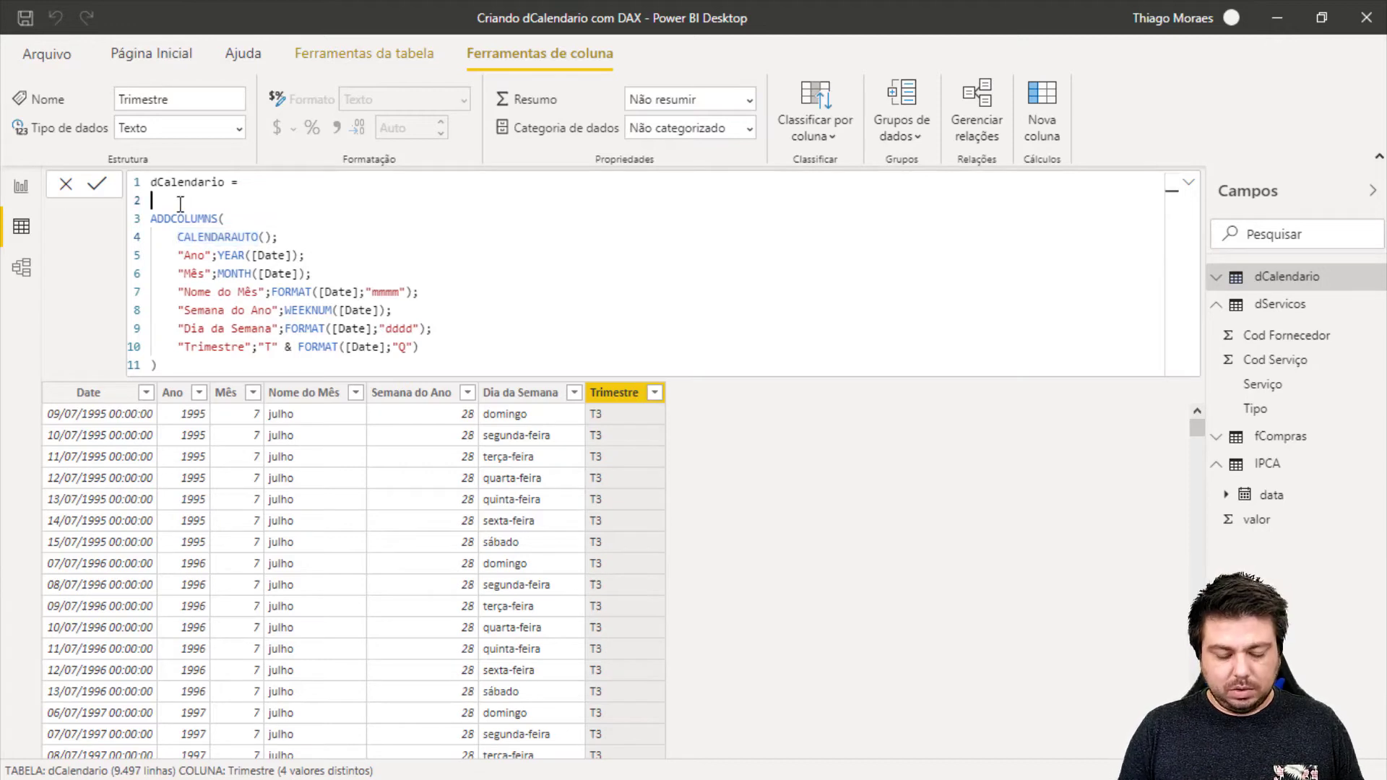
{"action": "key", "text": "Return"}
{"action": "key", "text": "Return"}
{"action": "key", "text": "Up"}
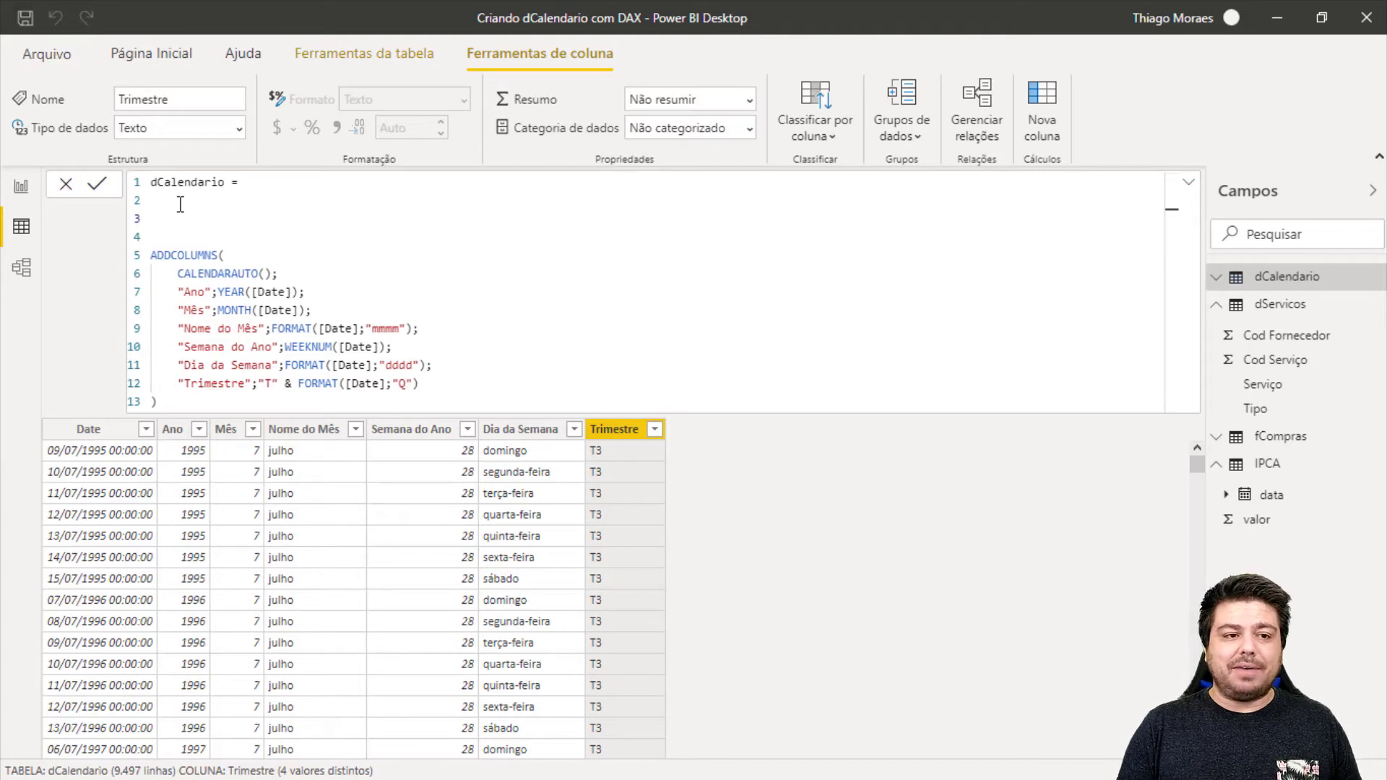
{"action": "type", "text": "VAR "}
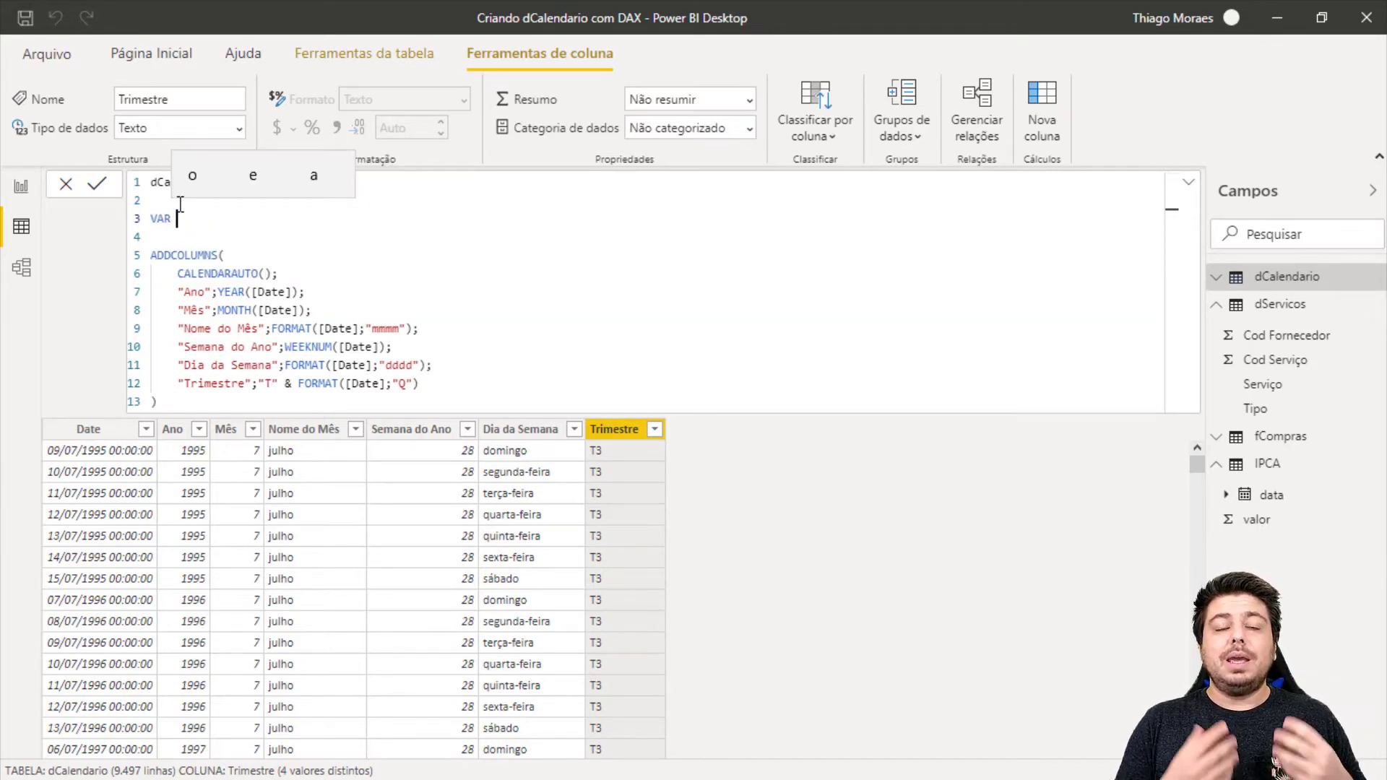
{"action": "type", "text": "Menor"}
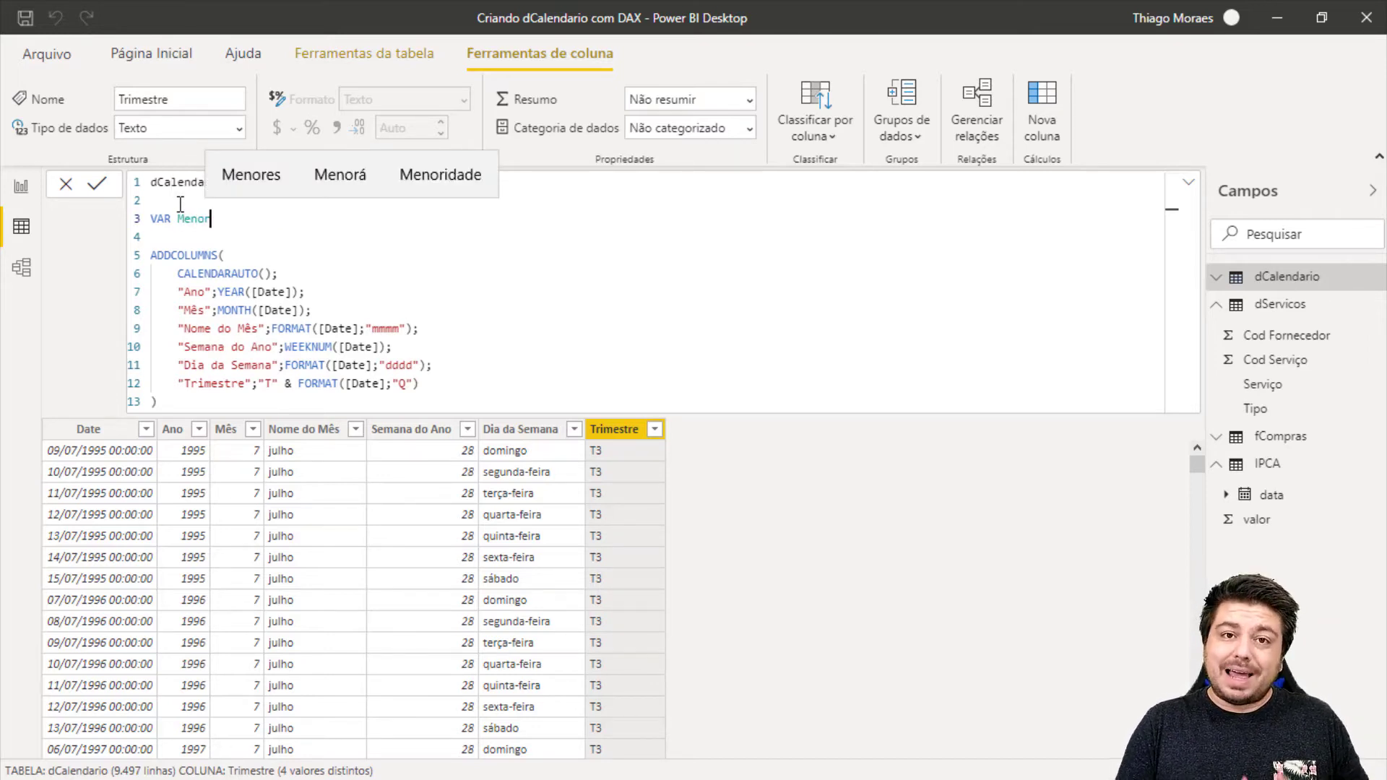
{"action": "type", "text": "Data"}
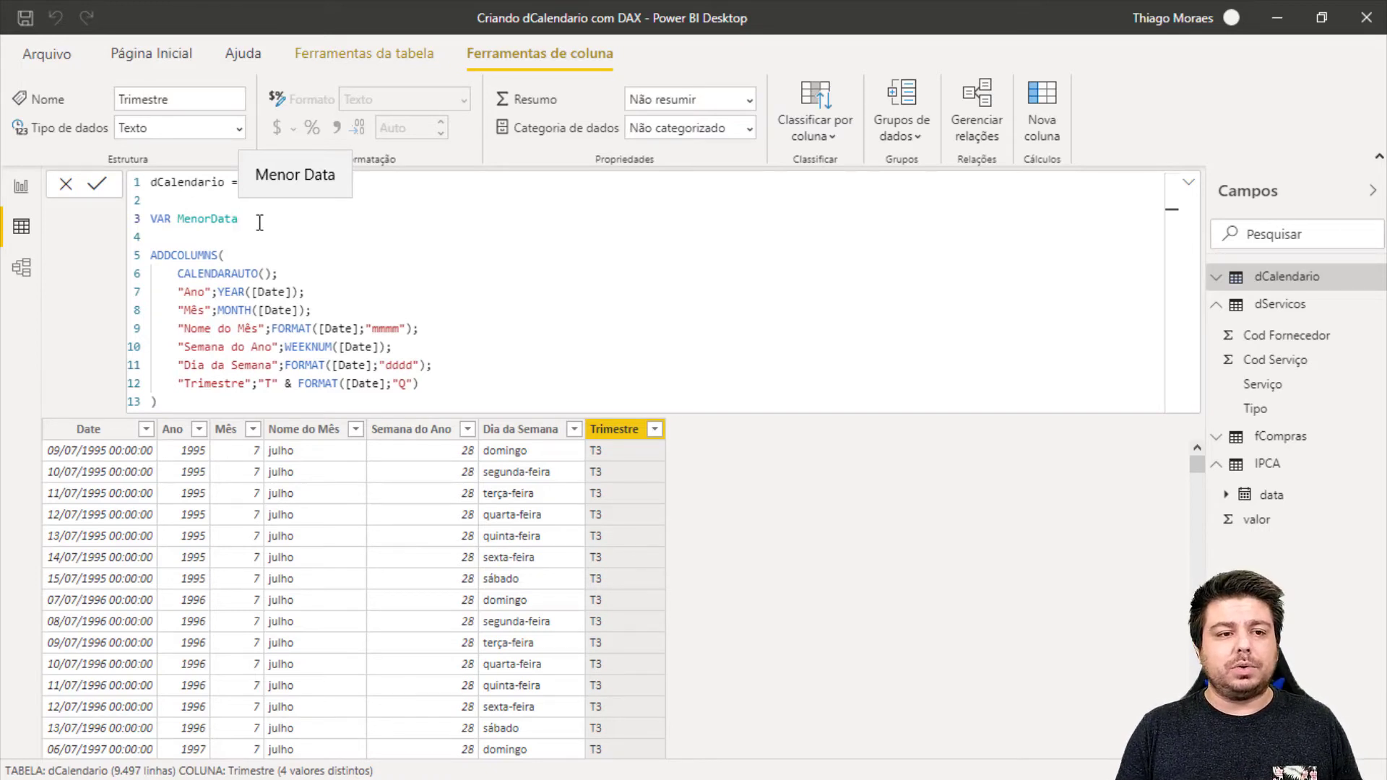
Step: Assign MIN(fCompras[Data Registro]) to the MenorData variable
{"action": "type", "text": "="}
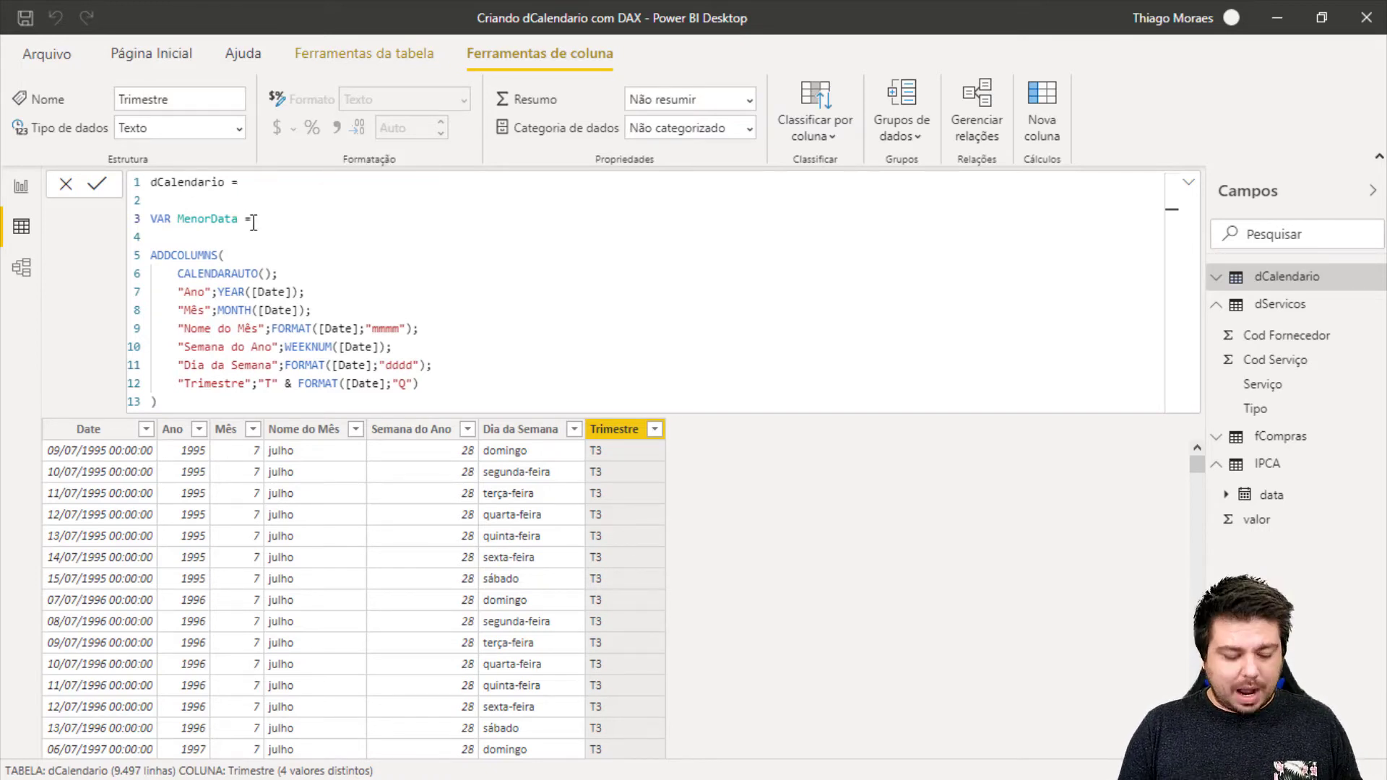
{"action": "type", "text": " MIN("}
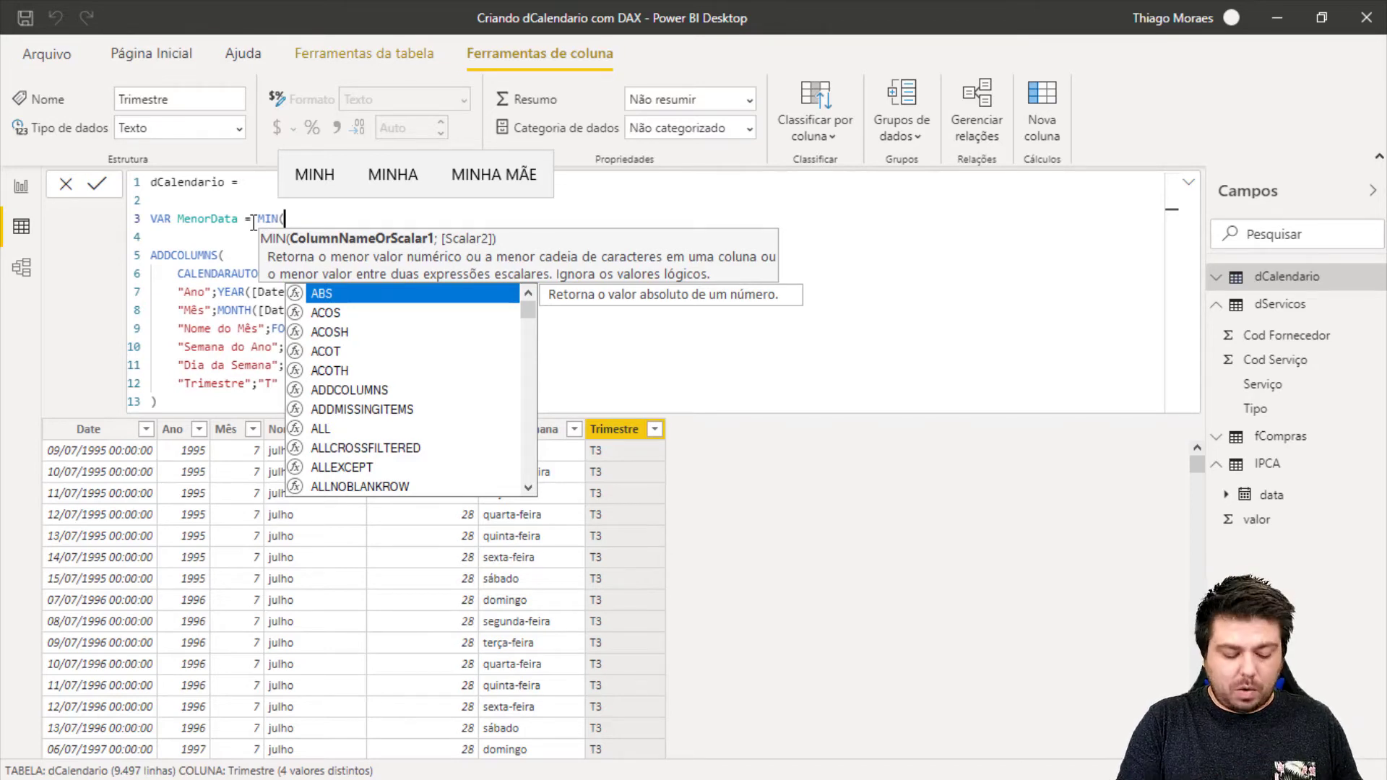
{"action": "type", "text": "Data"}
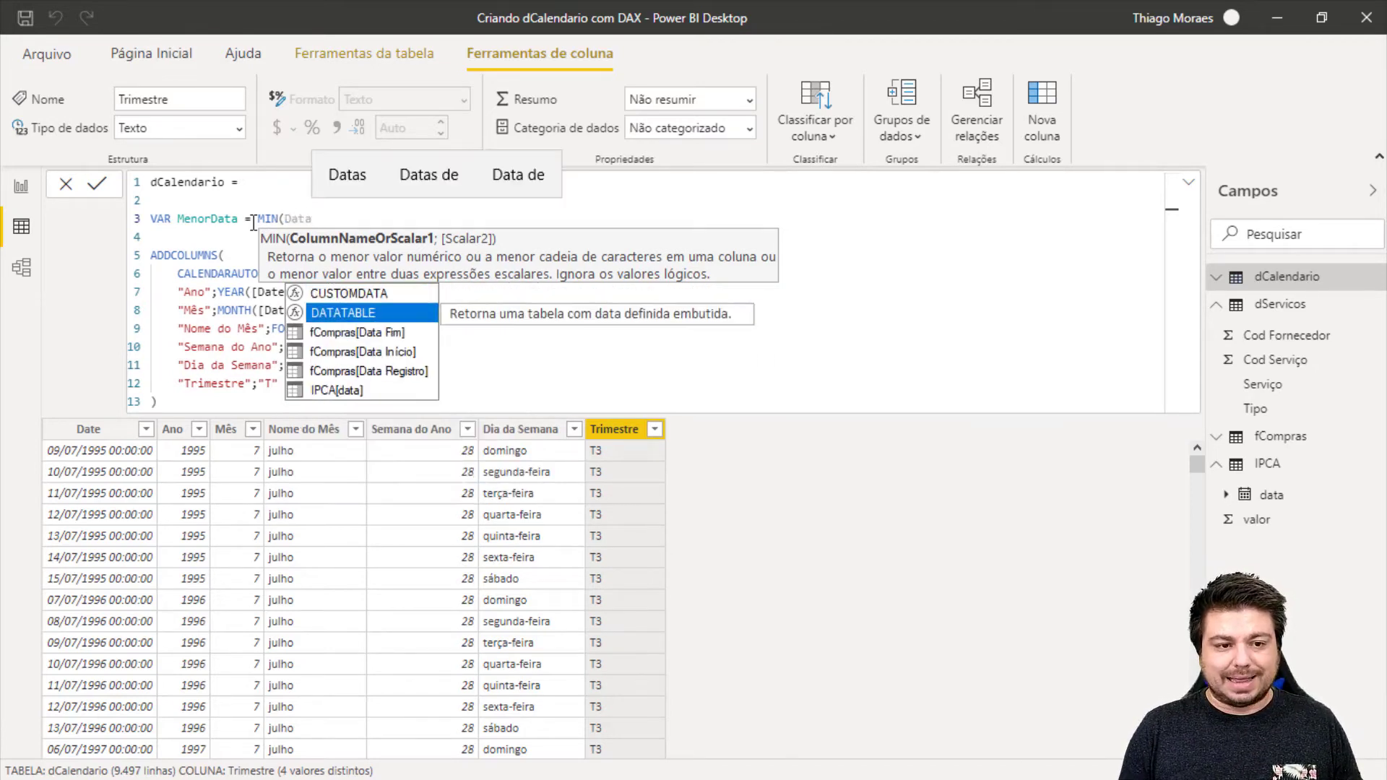
{"action": "key", "text": "Down"}
{"action": "key", "text": "Down"}
{"action": "key", "text": "Down"}
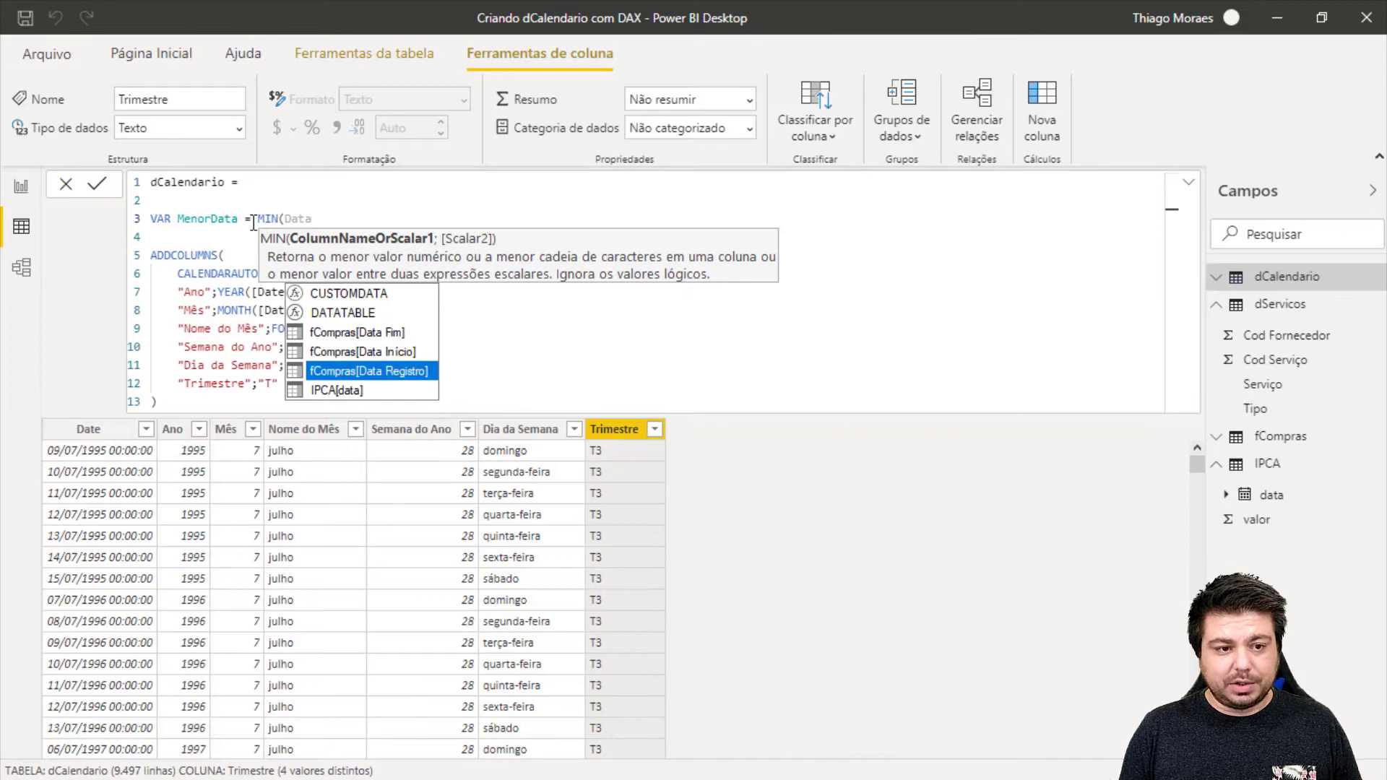
{"action": "key", "text": "Tab"}
{"action": "type", "text": ")"}
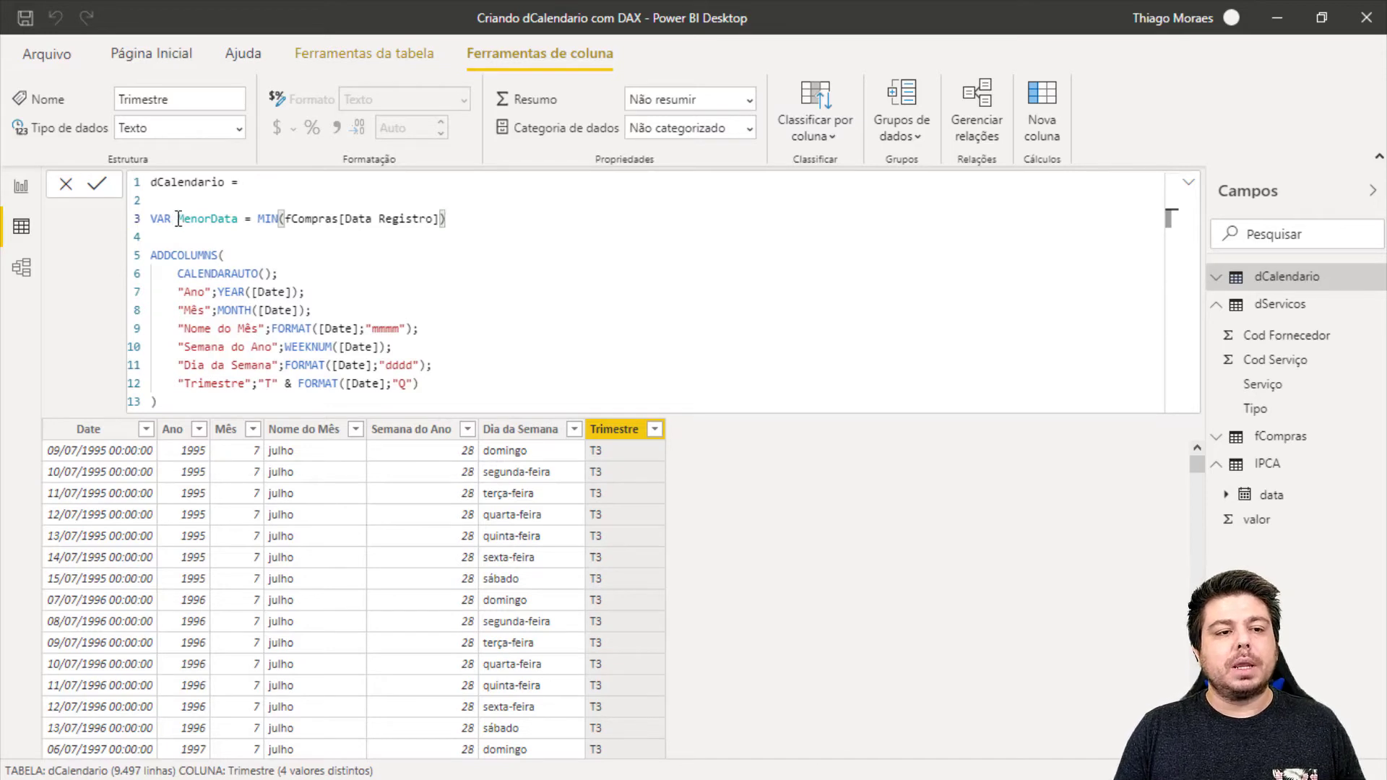
{"action": "mouse_move", "coordinate": [179, 218]}
{"action": "left_mouse_down"}
{"action": "mouse_move", "coordinate": [455, 219]}
{"action": "mouse_move", "coordinate": [443, 218]}
{"action": "left_mouse_up"}
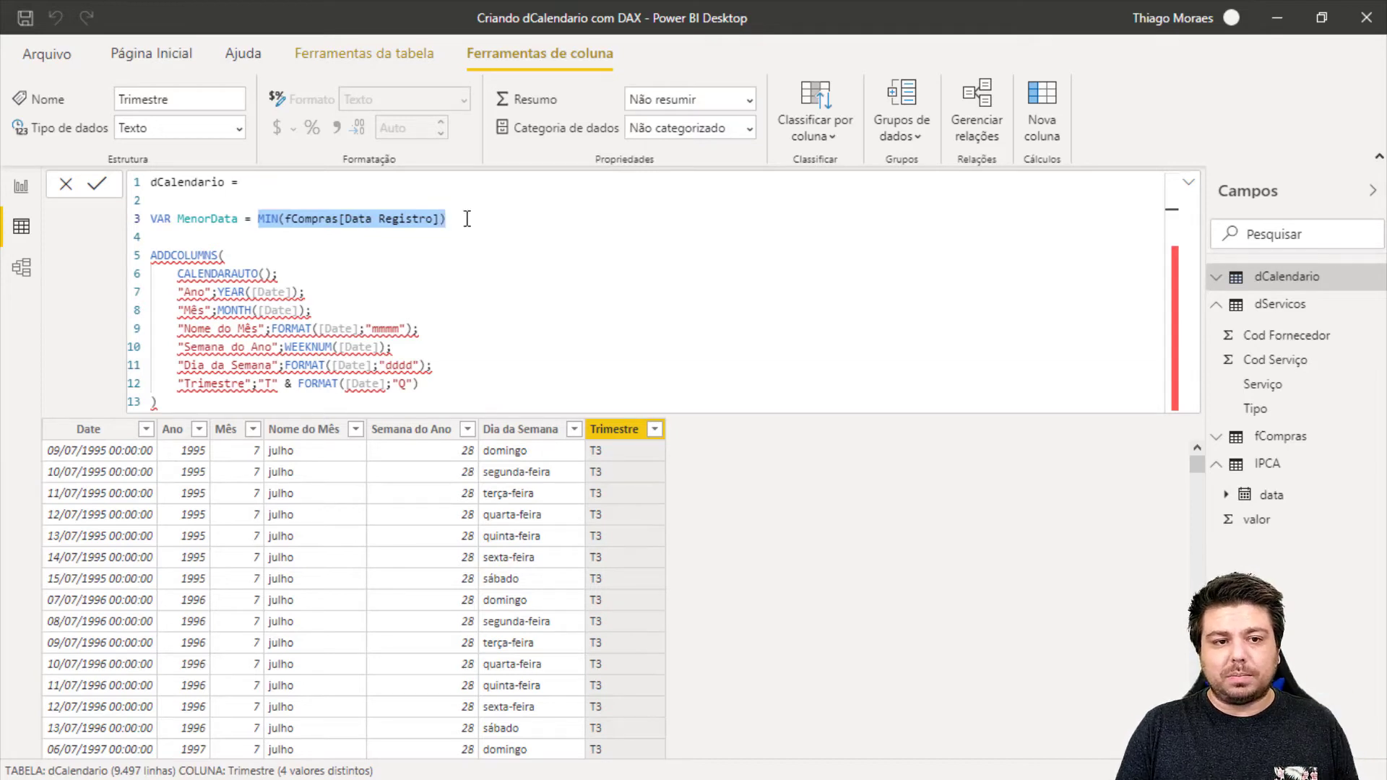
Step: Add a second variable below MenorData, defined as MaiorData = MAX(fCompras[Data Registro])
{"action": "left_click", "coordinate": [462, 219]}
{"action": "key", "text": "Return"}
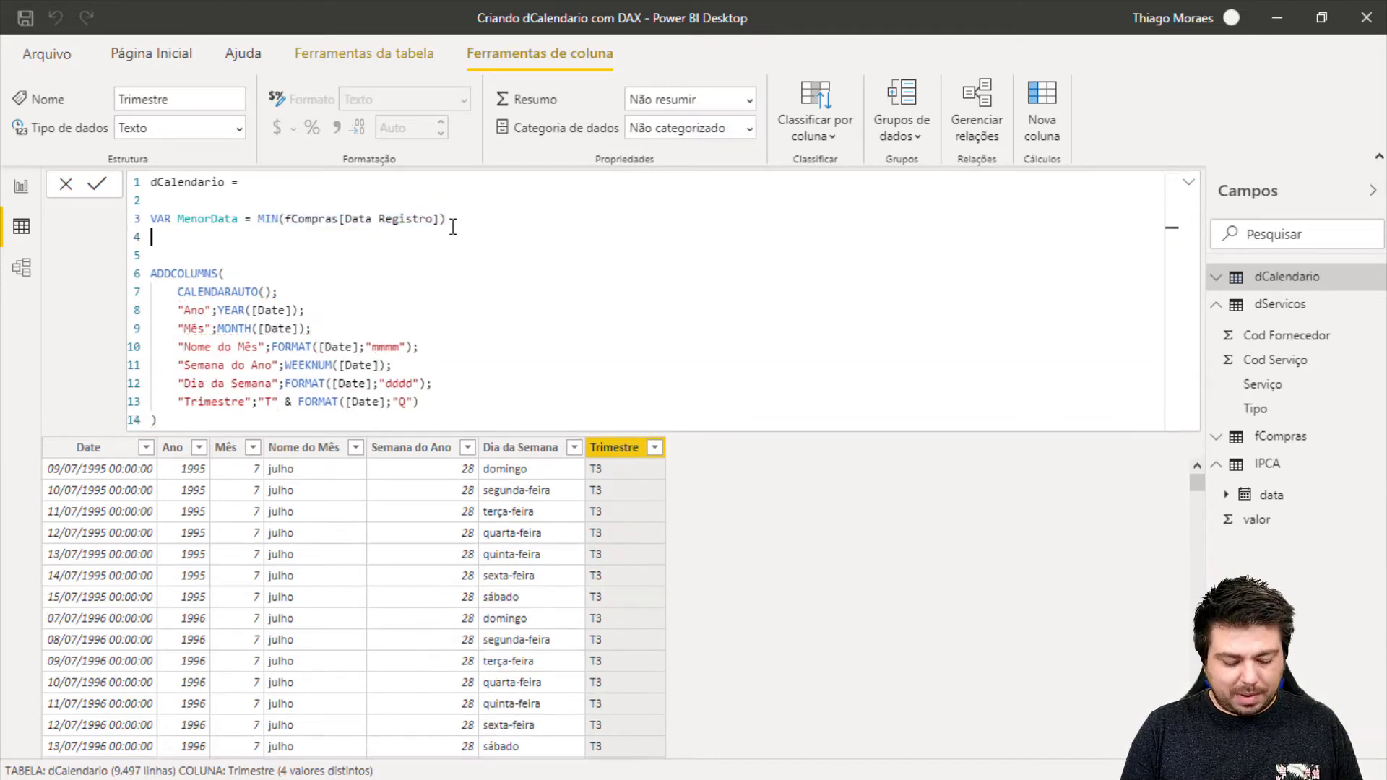
{"action": "type", "text": "VAR M"}
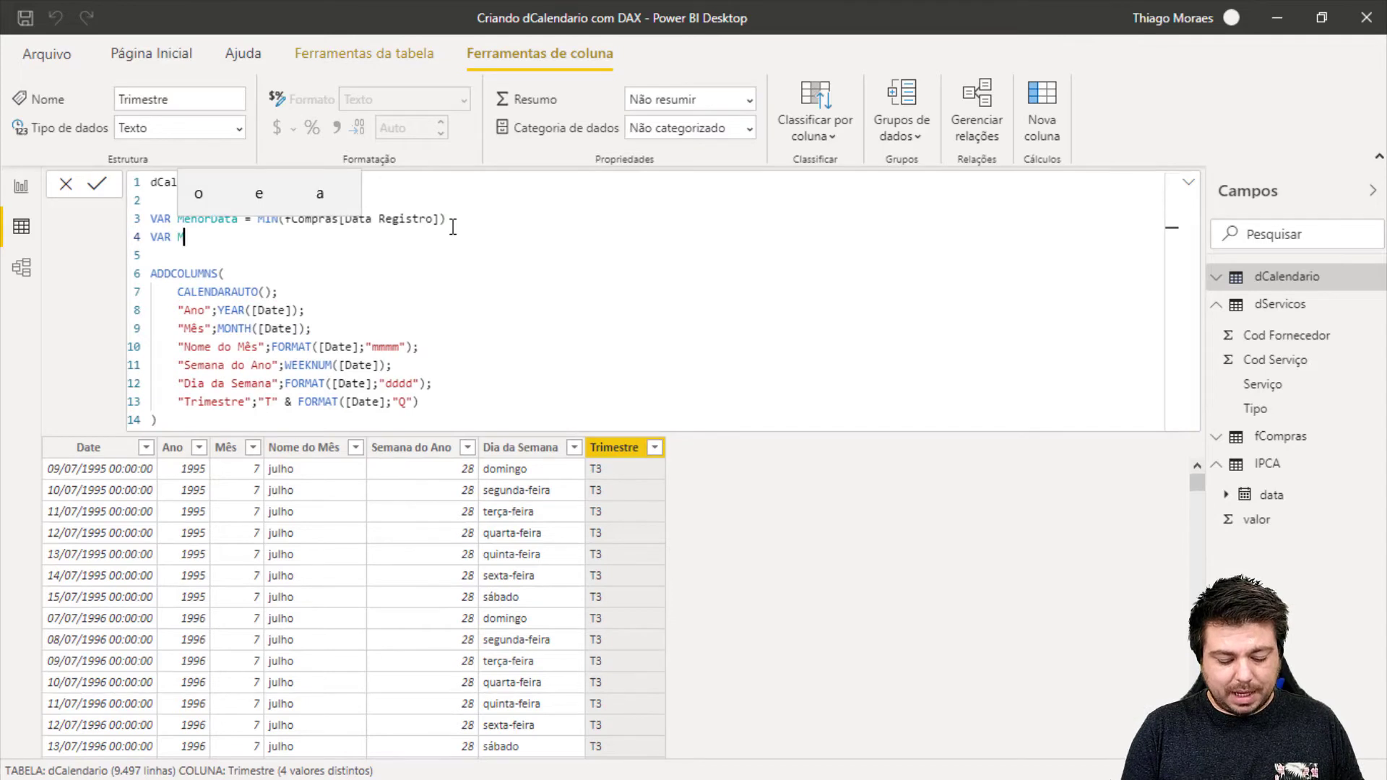
{"action": "type", "text": "aiorData = "}
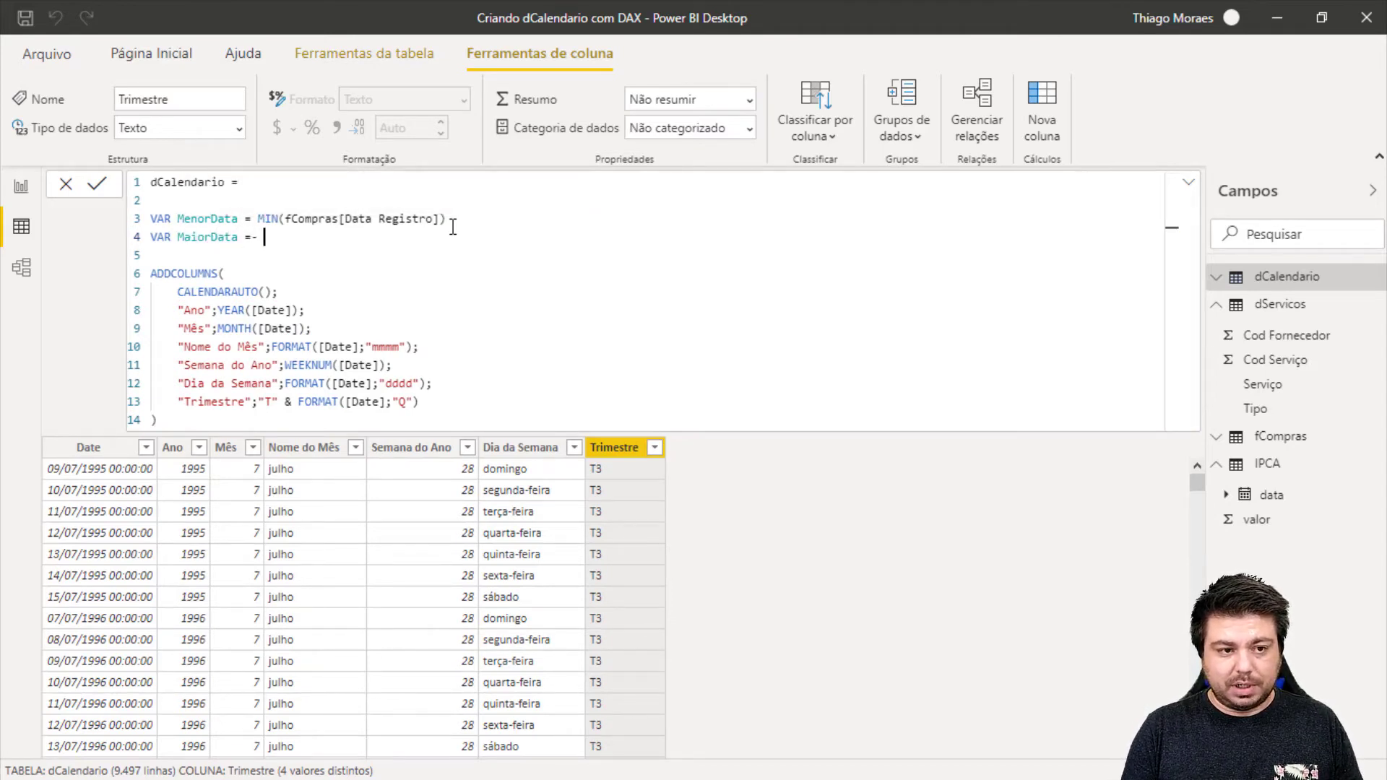
{"action": "type", "text": "MAX("}
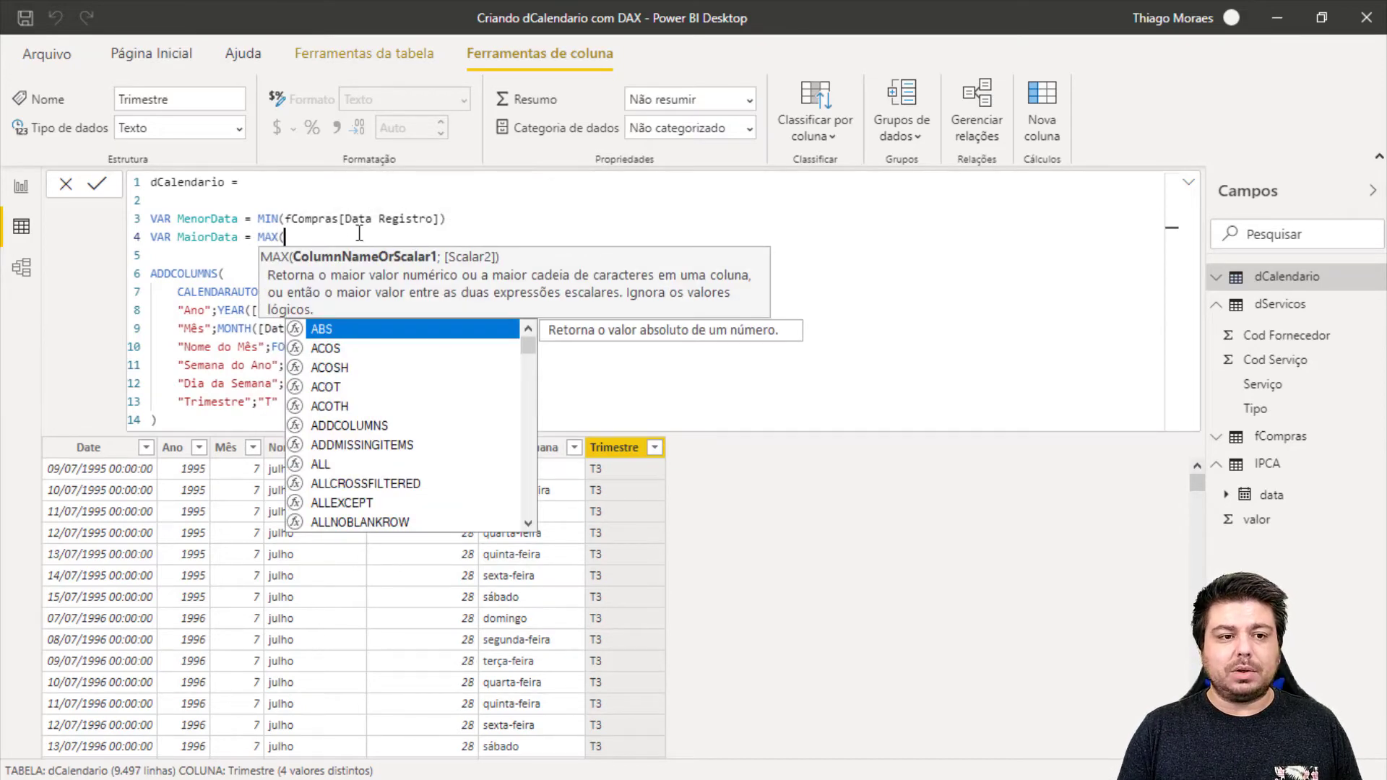
{"action": "left_click_drag", "start_coordinate": [286, 219], "coordinate": [440, 219]}
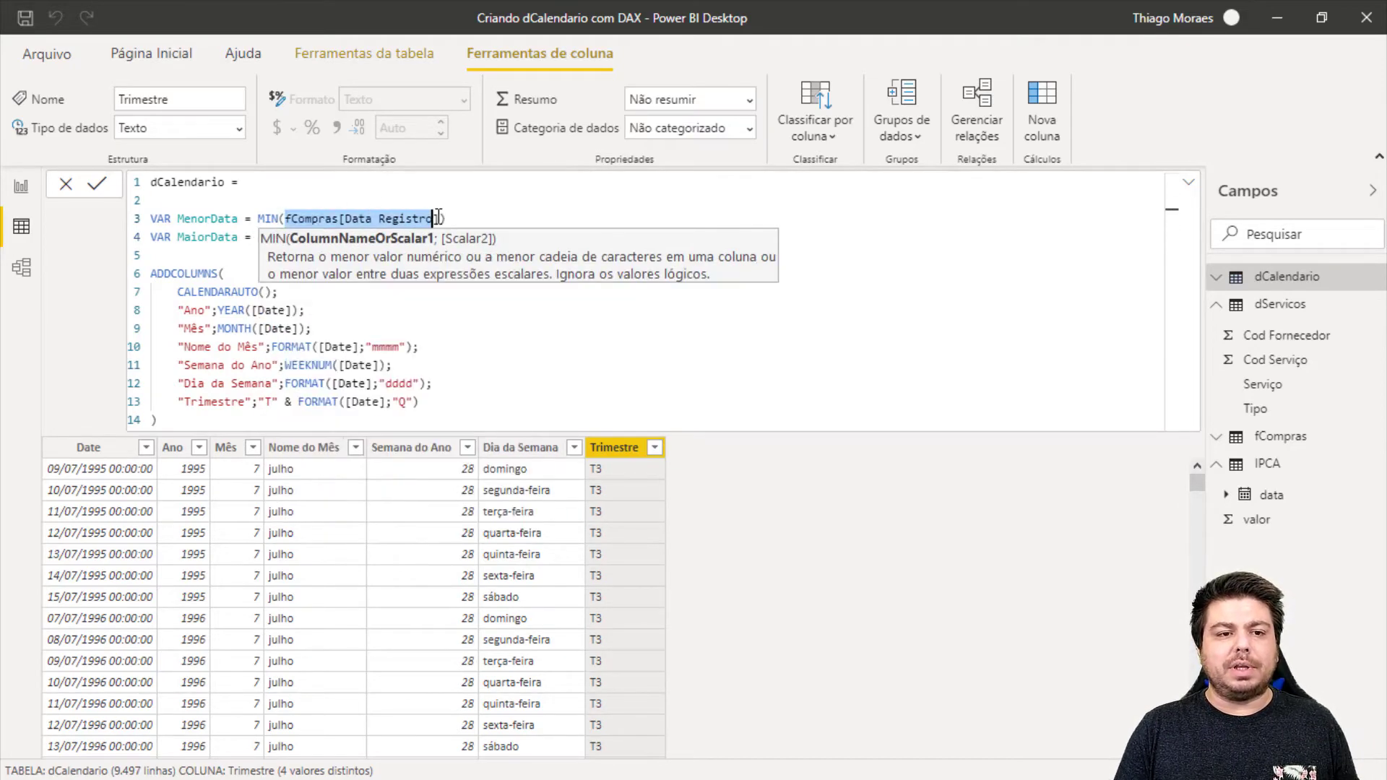
{"action": "key", "text": "ctrl+c"}
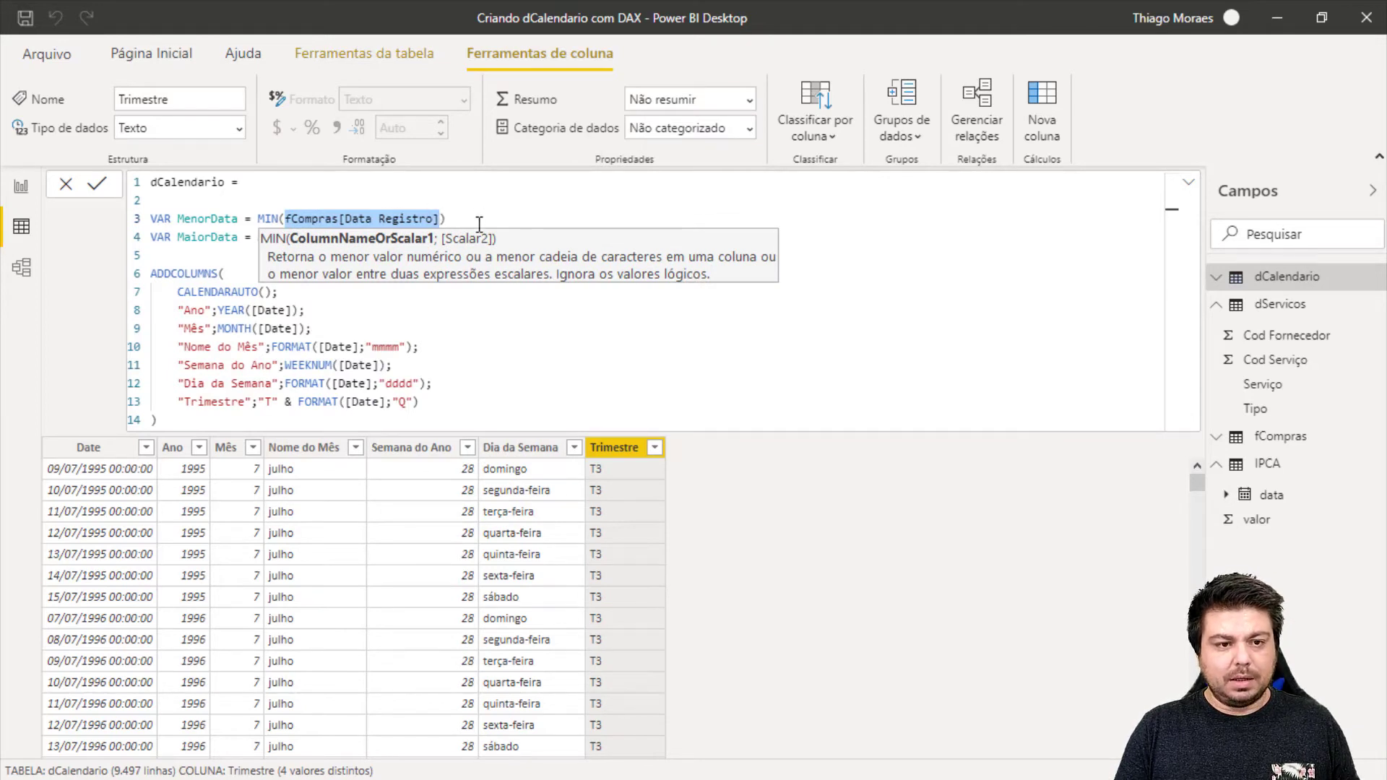
{"action": "left_click", "coordinate": [319, 238]}
{"action": "key", "text": "ctrl+v"}
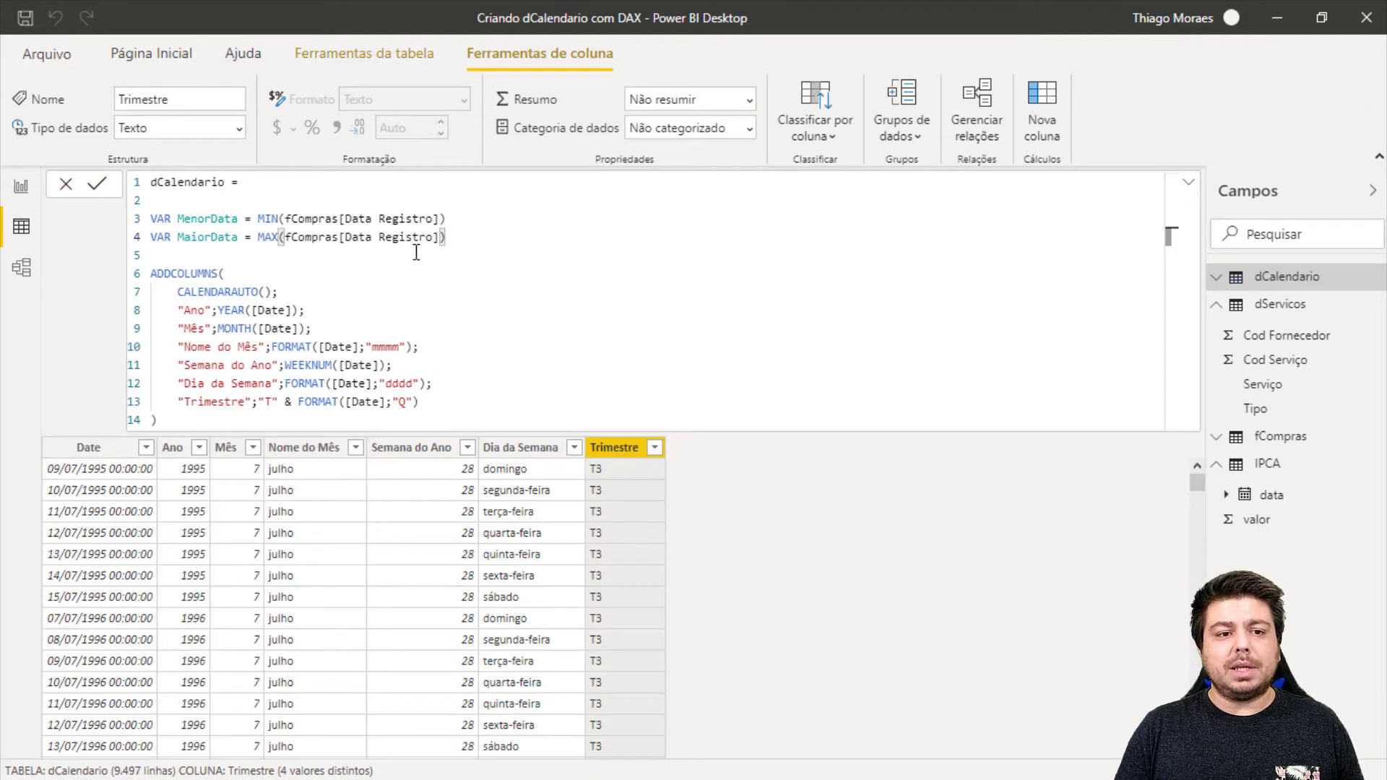
{"action": "left_click_drag", "start_coordinate": [446, 238], "coordinate": [278, 241]}
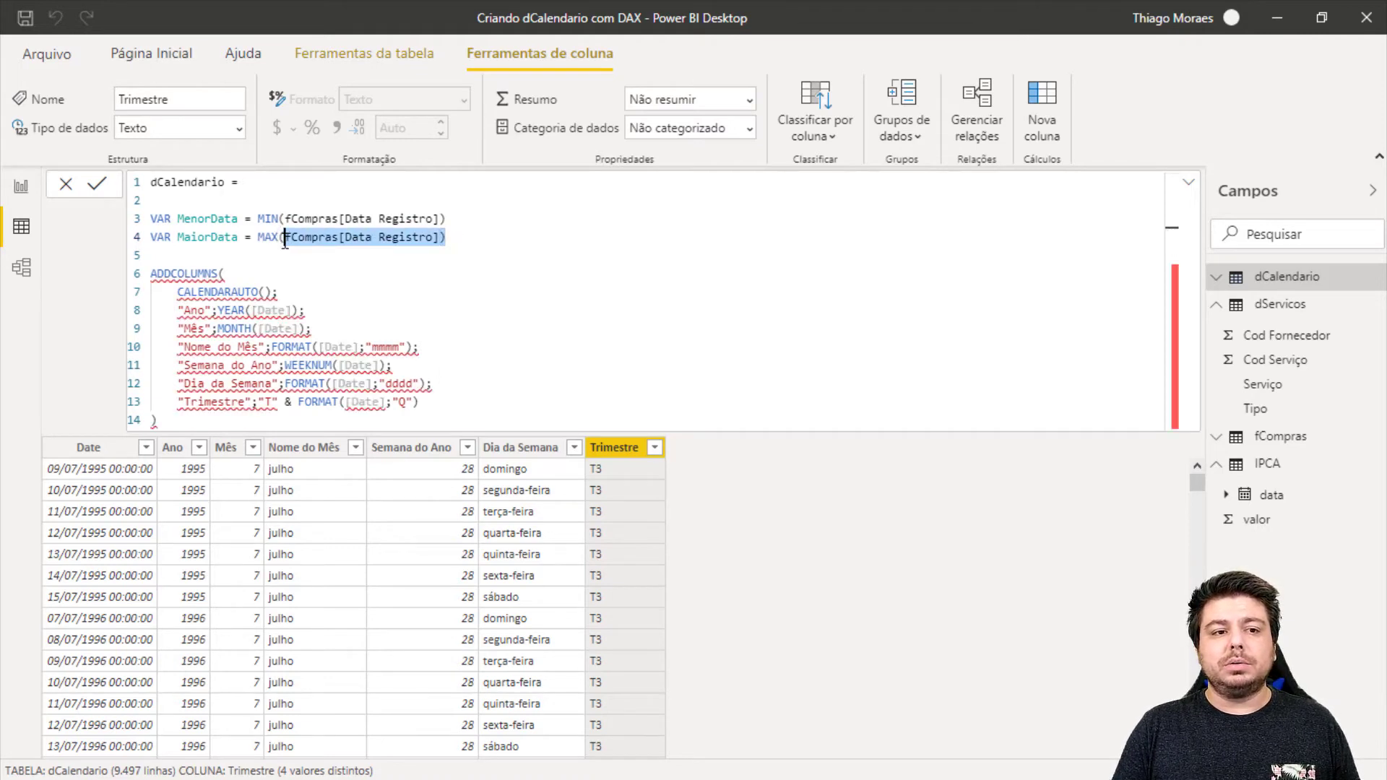
{"action": "key", "text": "shift+Right"}
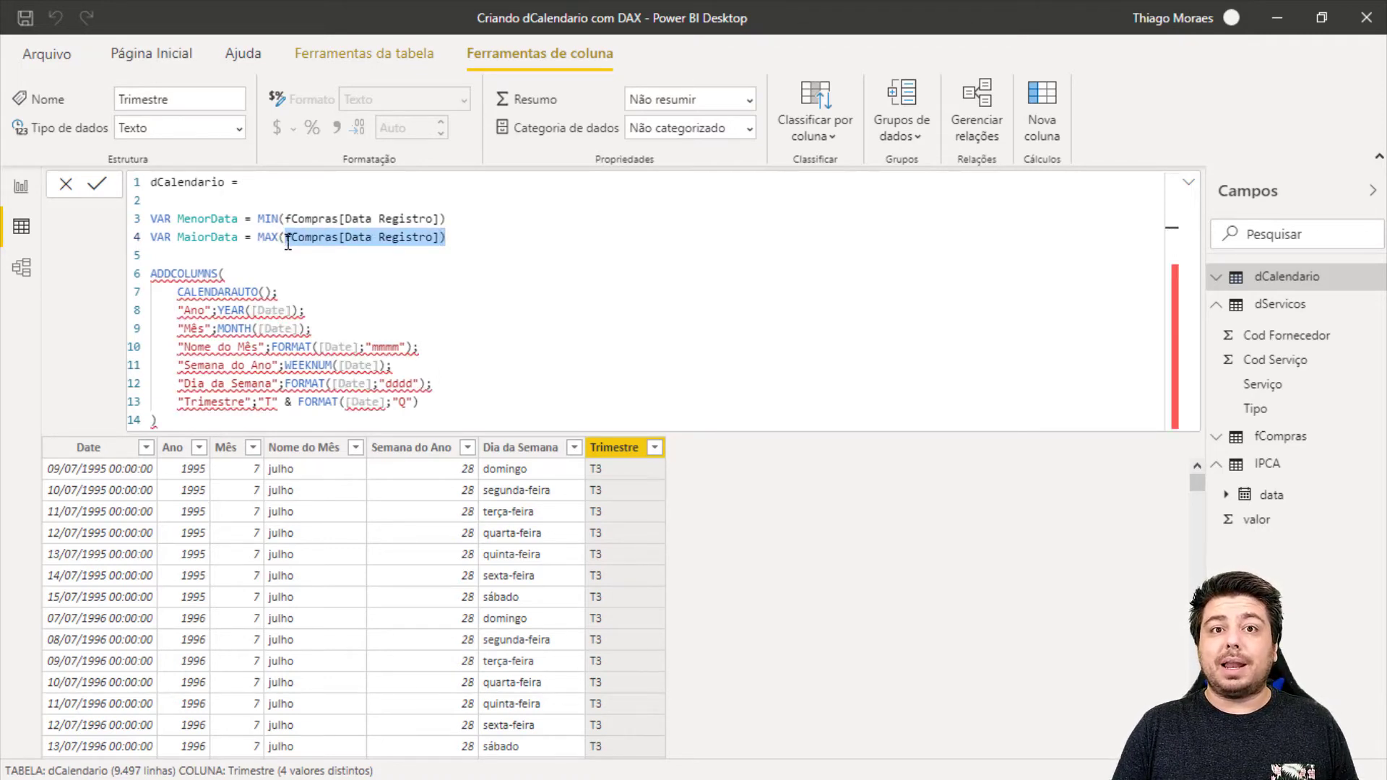
{"action": "left_click", "coordinate": [461, 234]}
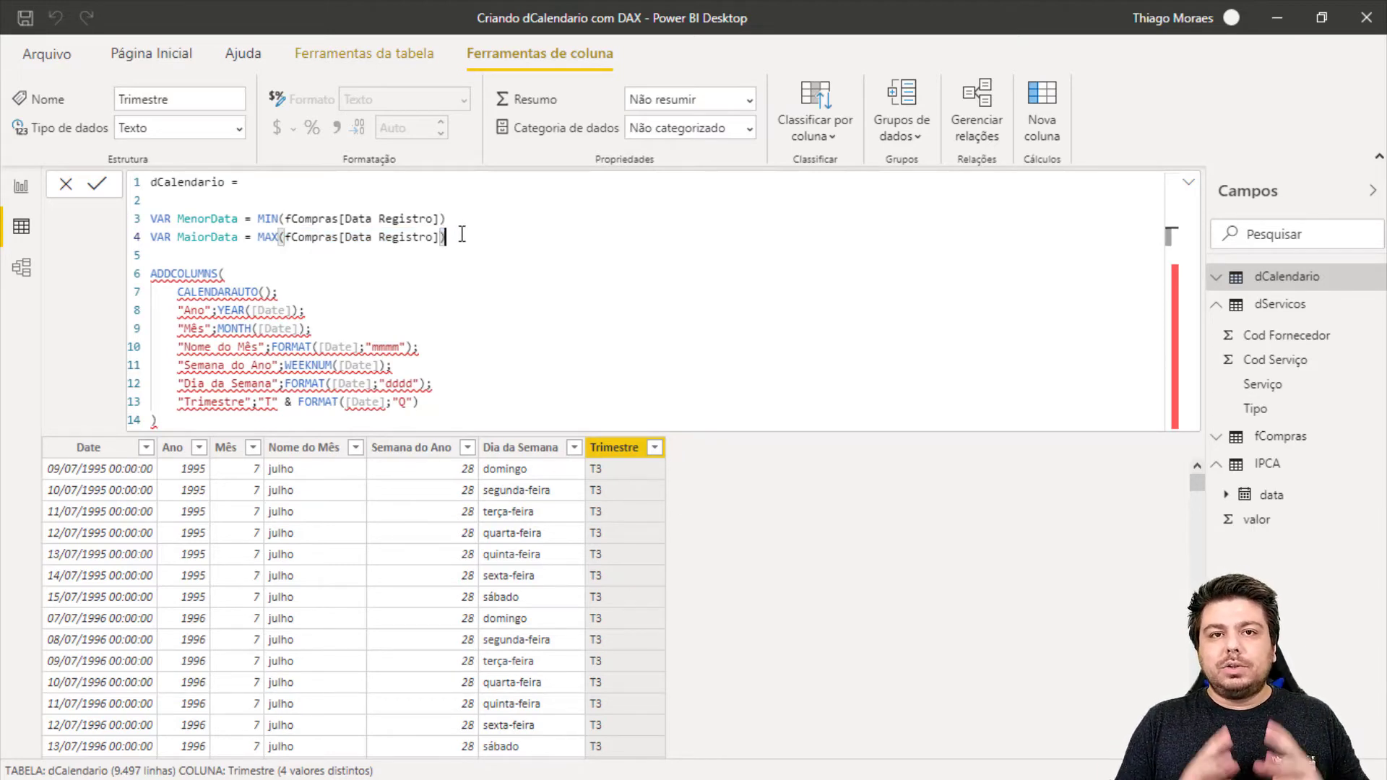
Step: Add a RETURN keyword on its own line between the variable declarations and ADDCOLUMNS
{"action": "key", "text": "Return"}
{"action": "key", "text": "Return"}
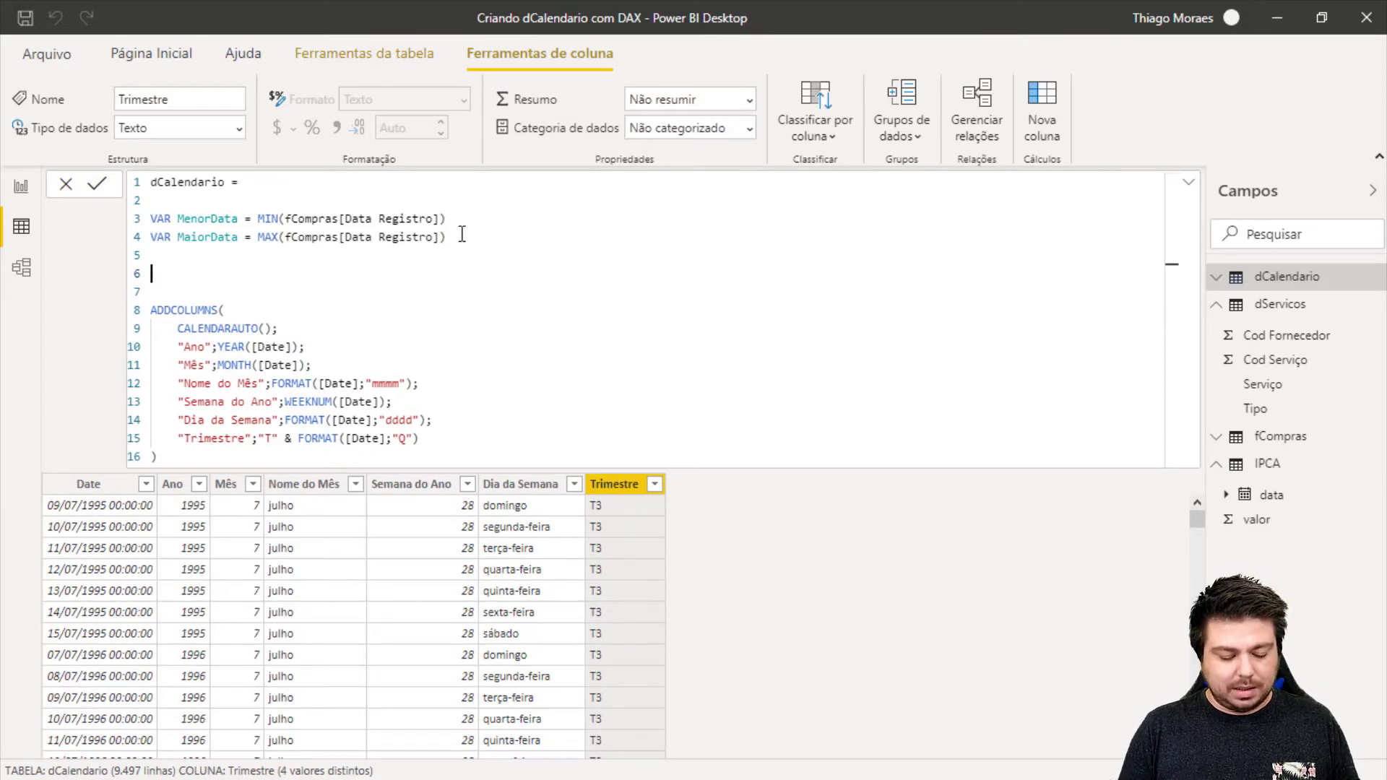
{"action": "type", "text": "RETURN"}
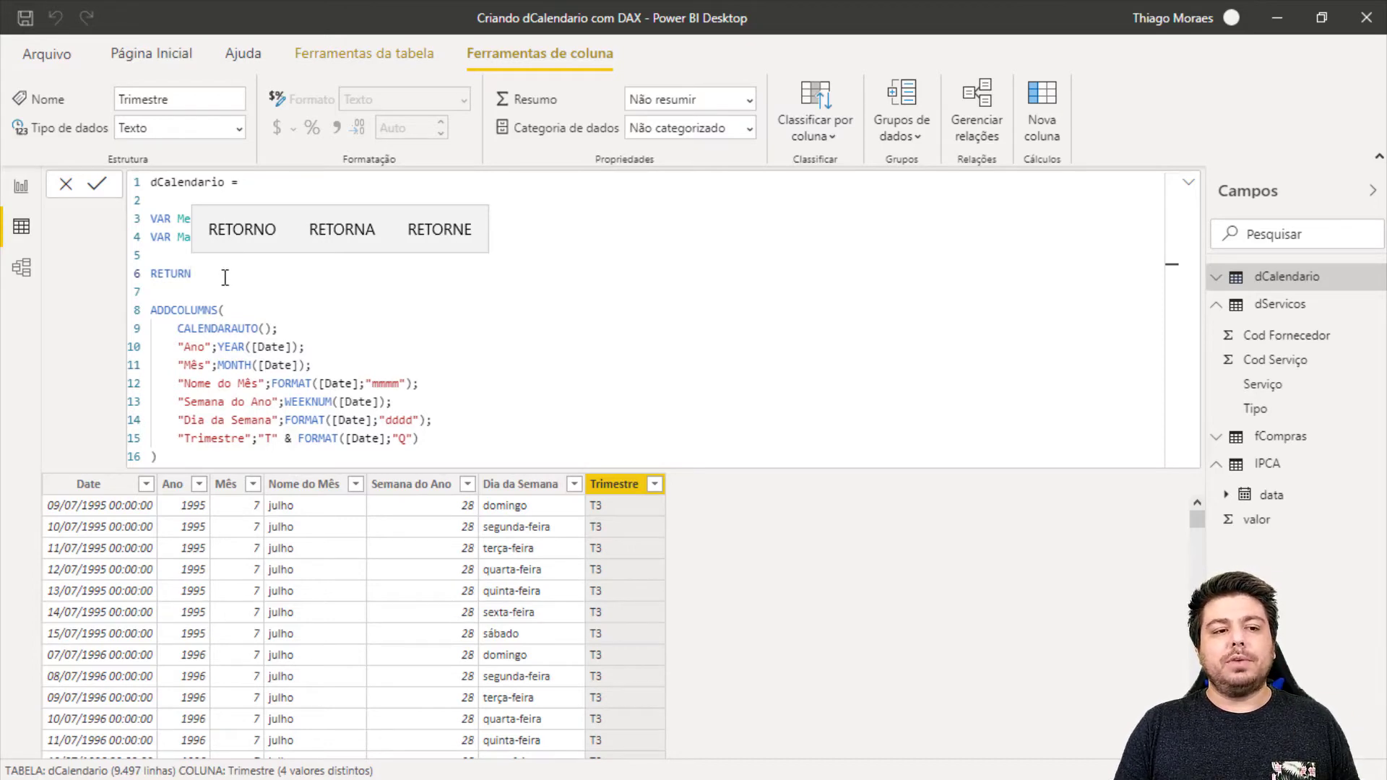
Step: Examine the CALENDARAUTO() table argument and the syntax hint of the ADDCOLUMNS function
{"action": "left_click", "coordinate": [177, 330]}
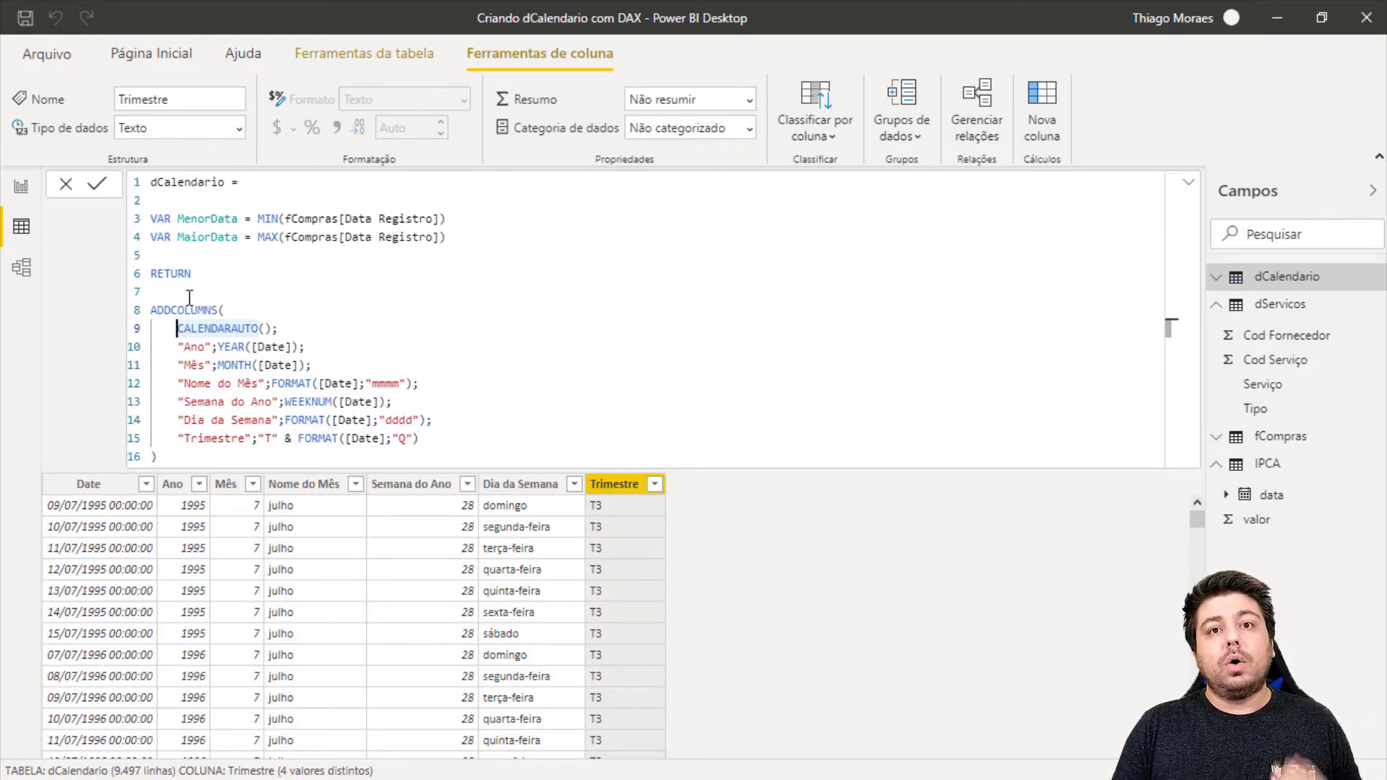
{"action": "key", "text": "Down"}
{"action": "key", "text": "Right"}
{"action": "key", "text": "Right"}
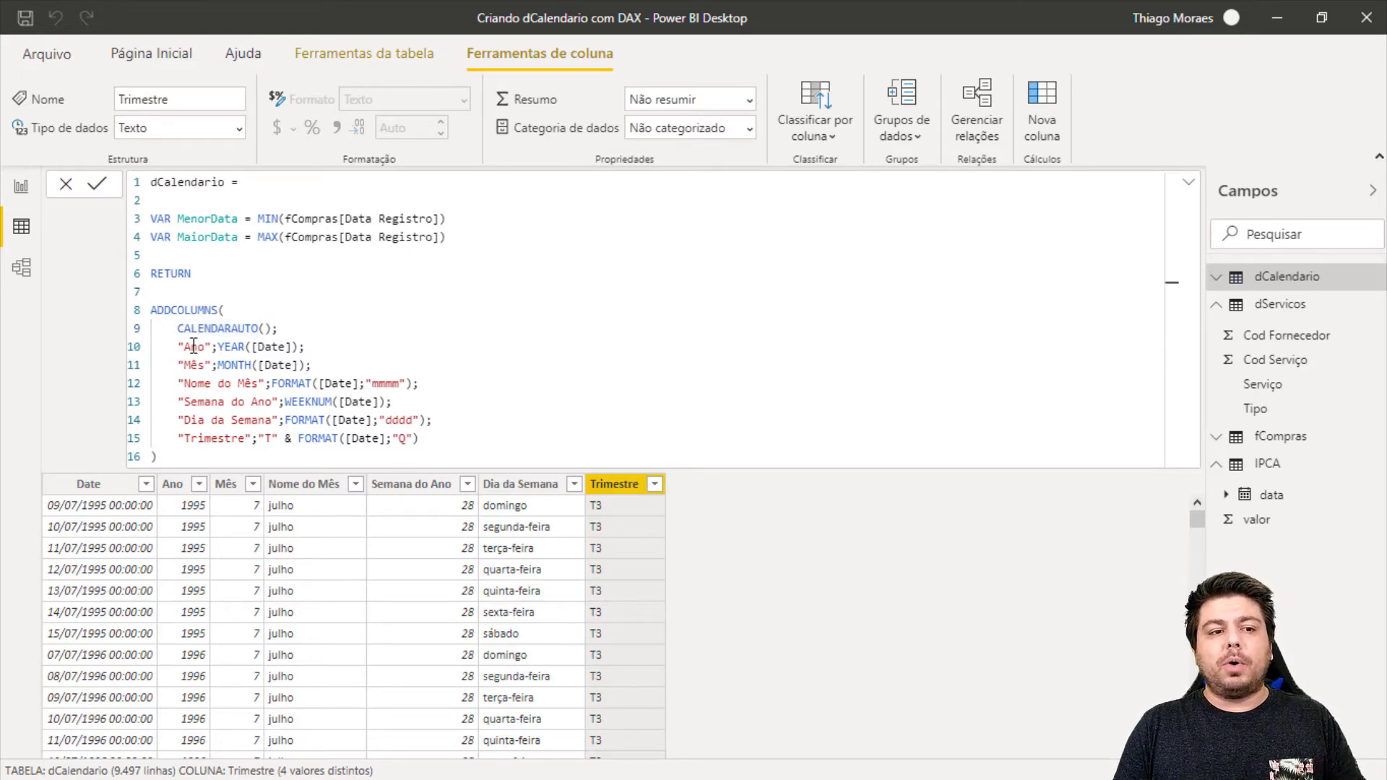
{"action": "key", "text": "Up"}
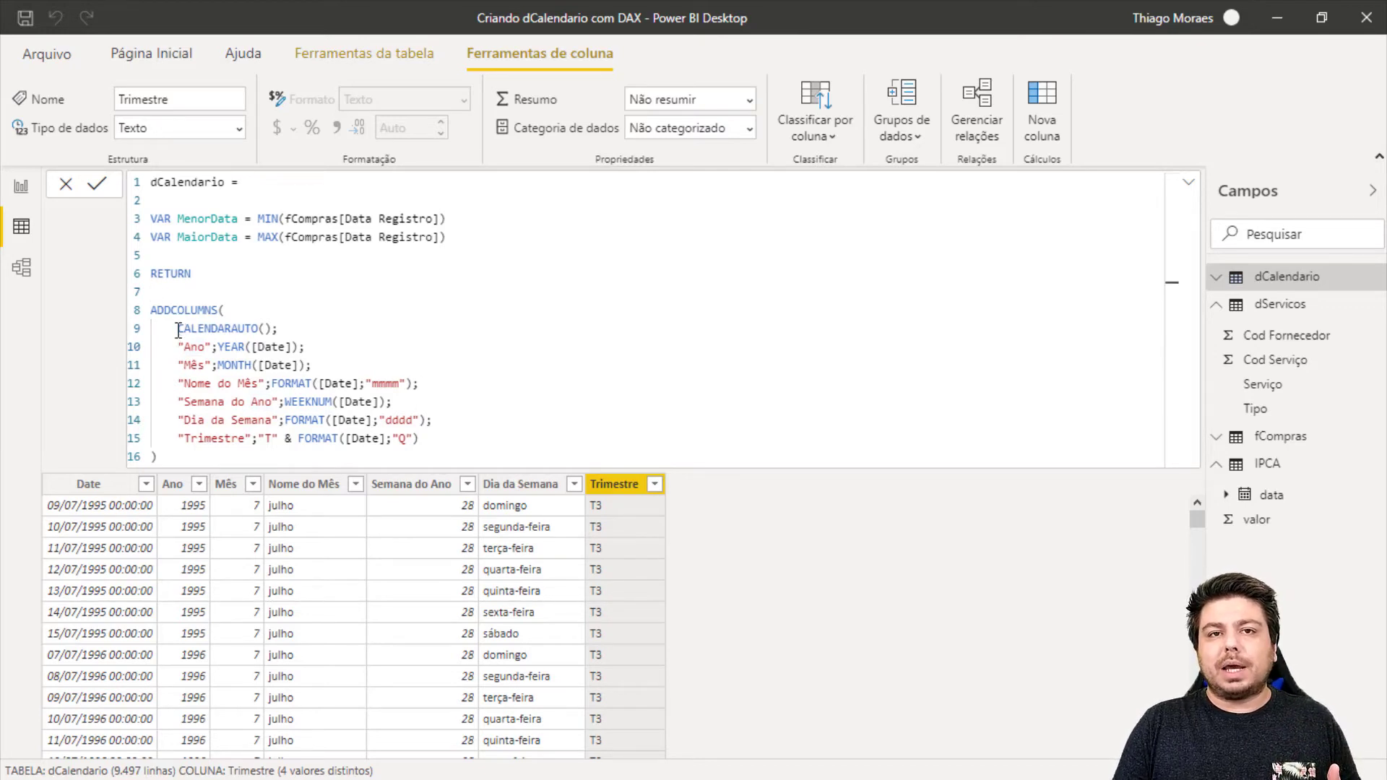
{"action": "key", "text": "Down"}
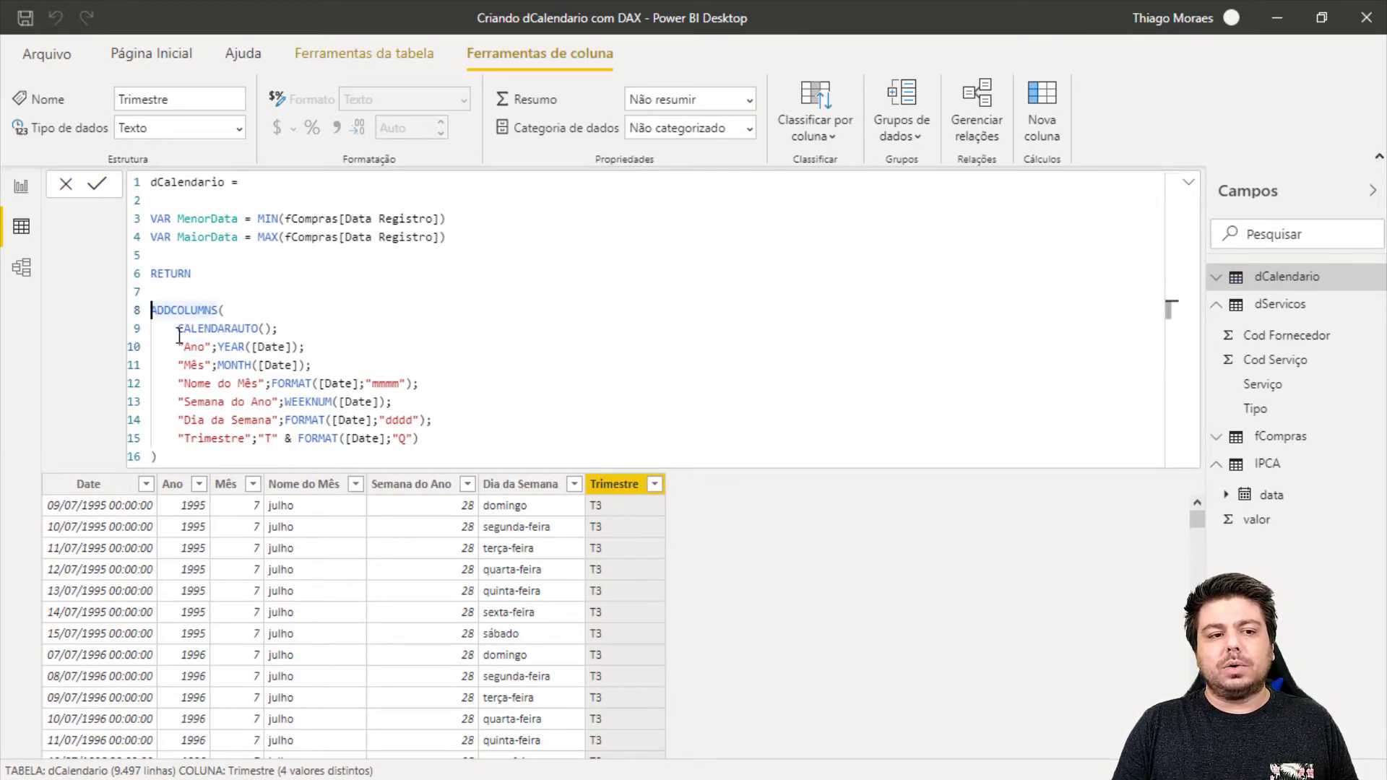
{"action": "left_click", "coordinate": [177, 330]}
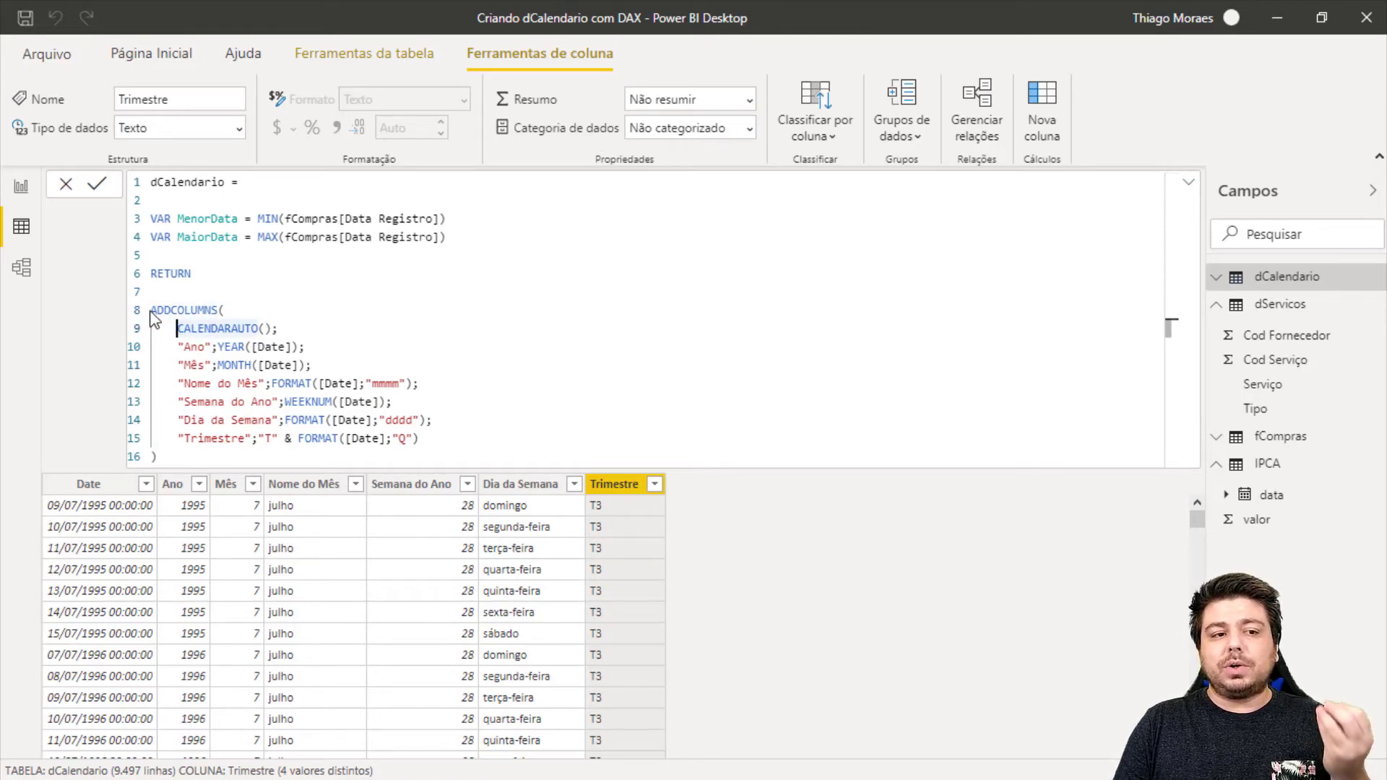
{"action": "left_click_drag", "start_coordinate": [173, 329], "coordinate": [274, 330]}
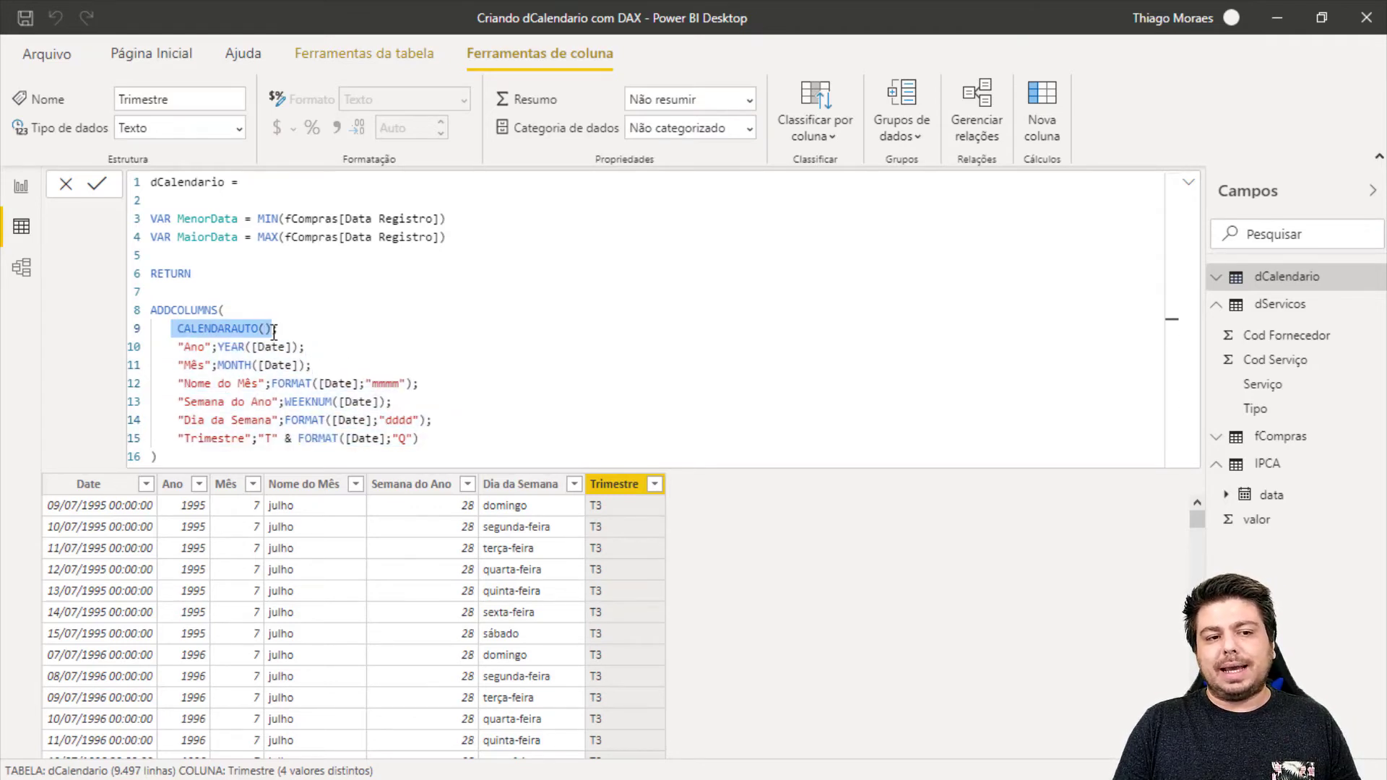
{"action": "left_click", "coordinate": [242, 311]}
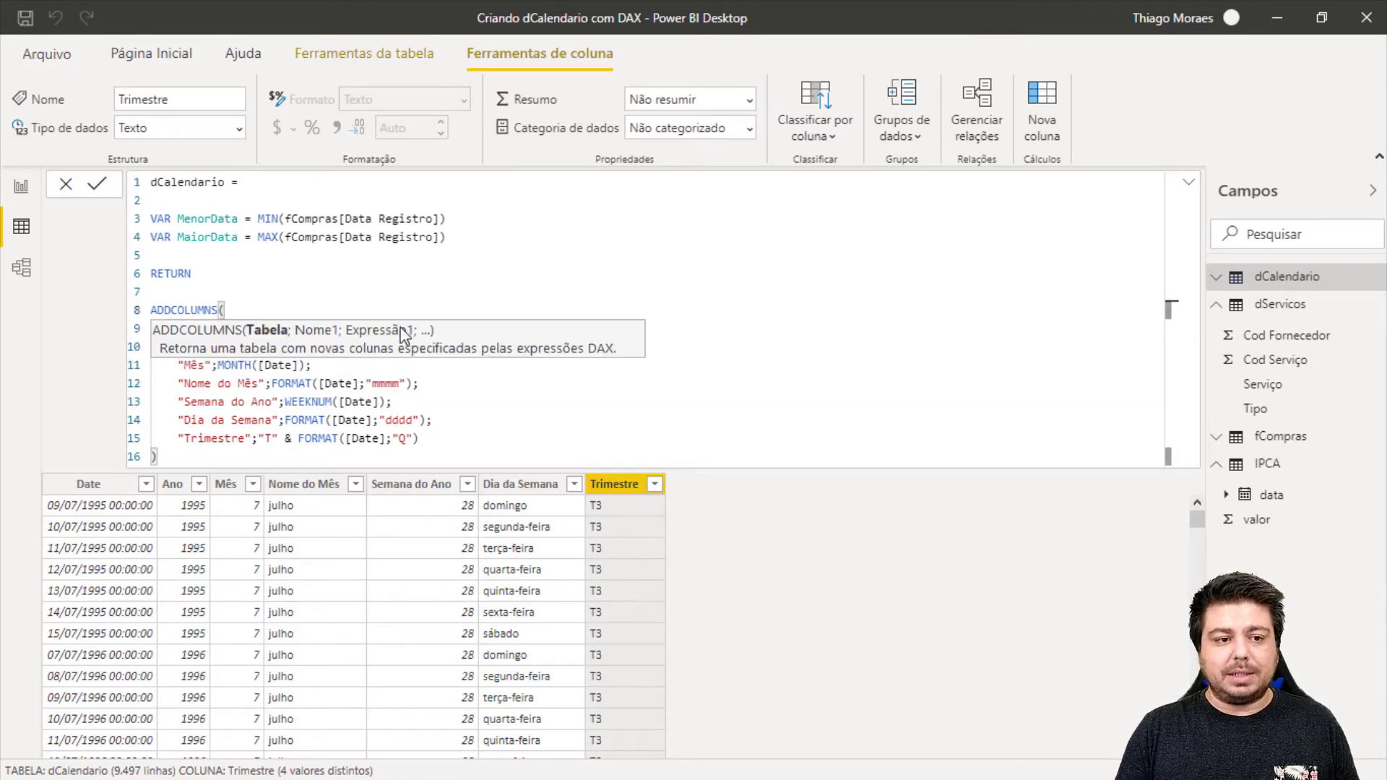
{"action": "left_click", "coordinate": [326, 397]}
Step: Set CALENDARAUTO() apart inside ADDCOLUMNS with two blank lines above it and two below it
{"action": "left_click", "coordinate": [180, 327]}
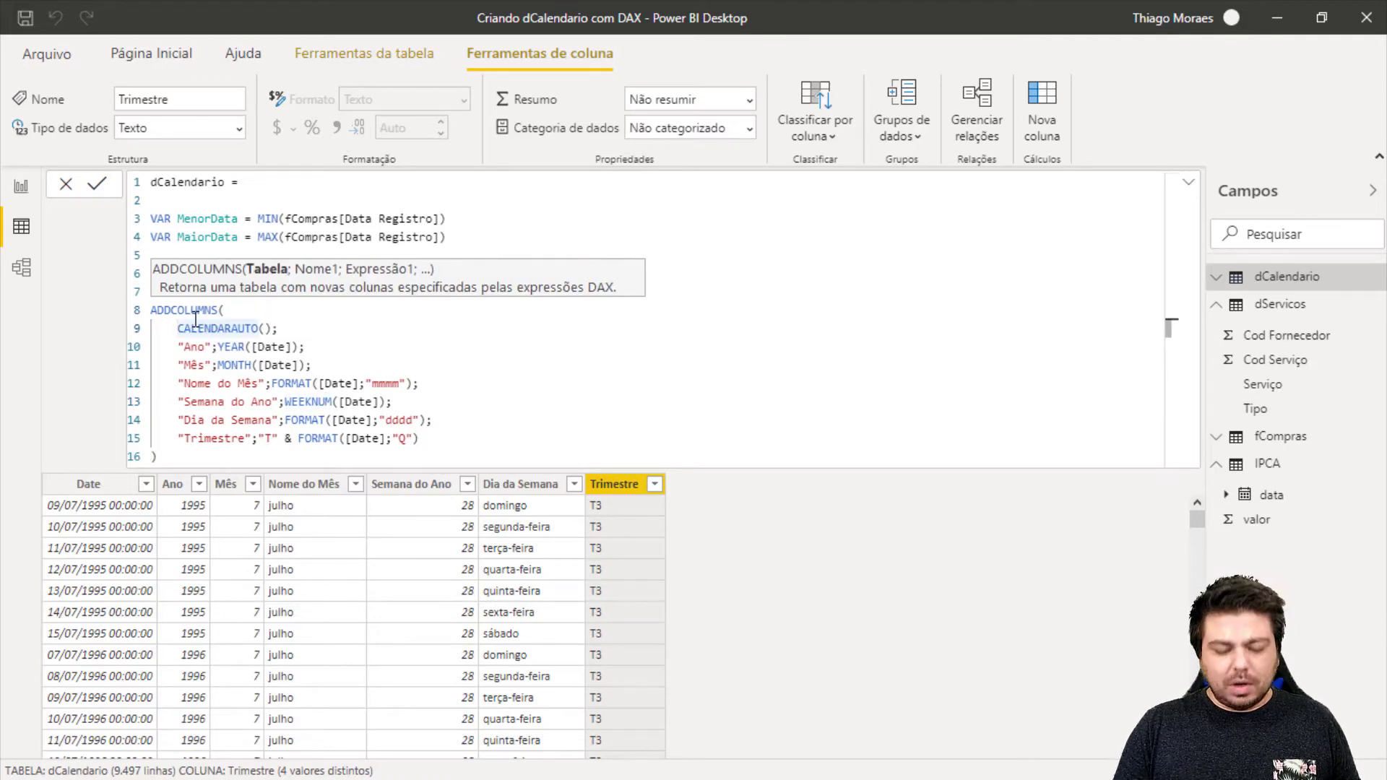
{"action": "key", "text": "Return"}
{"action": "key", "text": "Return"}
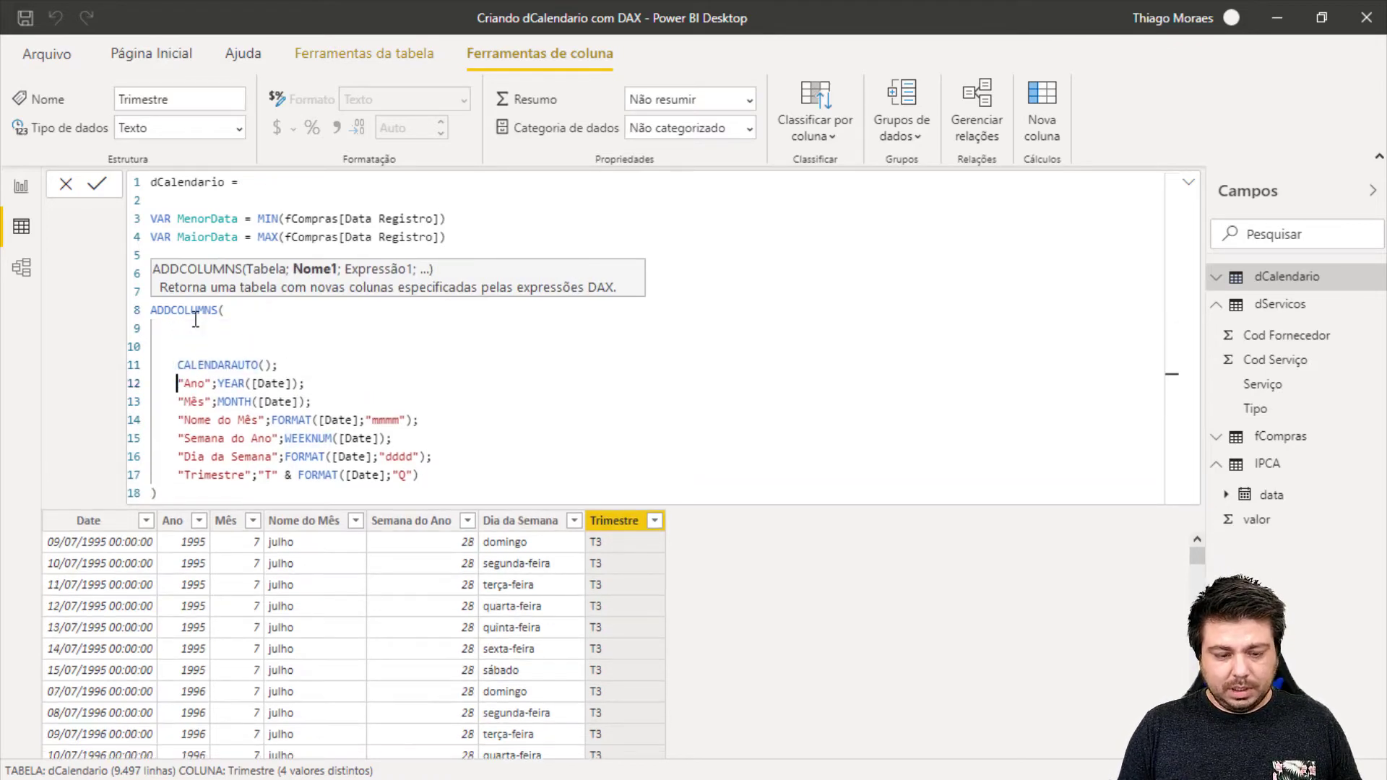
{"action": "key", "text": "Return"}
{"action": "key", "text": "Return"}
{"action": "key", "text": "Up"}
{"action": "key", "text": "Up"}
{"action": "key", "text": "Up"}
{"action": "key", "text": "Up"}
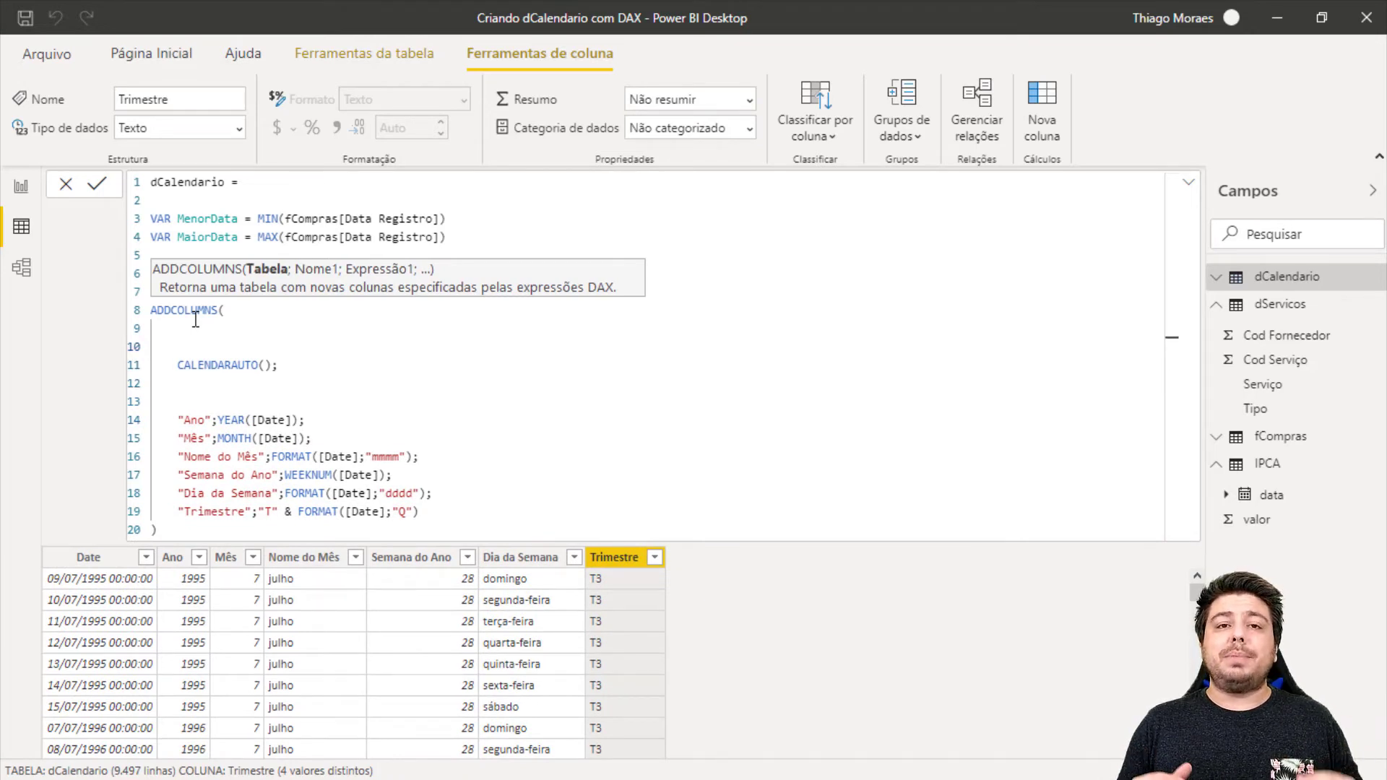
Step: Wrap CALENDARAUTO() in a FILTER function with indented arguments, leaving an empty line for the filter expression before the closing parenthesis
{"action": "type", "text": "FILTER("}
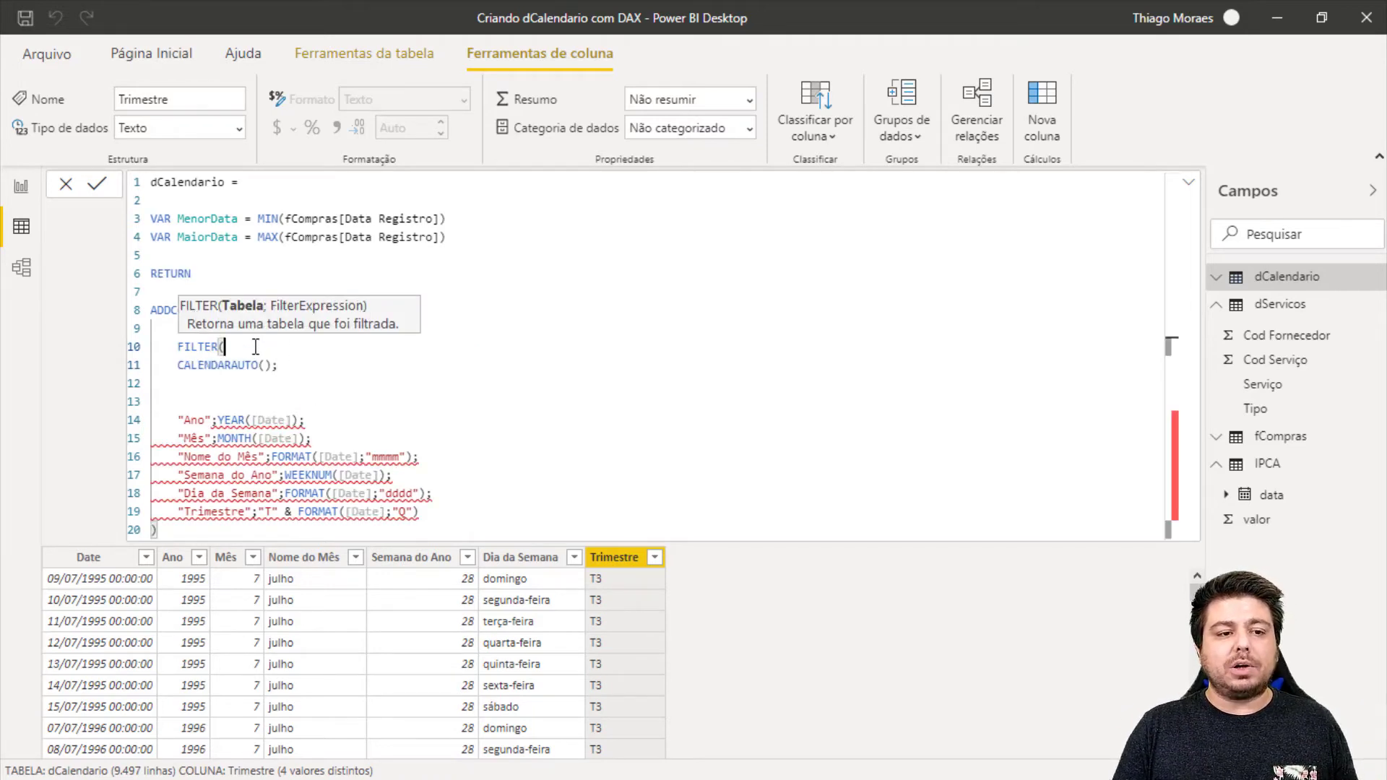
{"action": "double_click", "coordinate": [180, 366]}
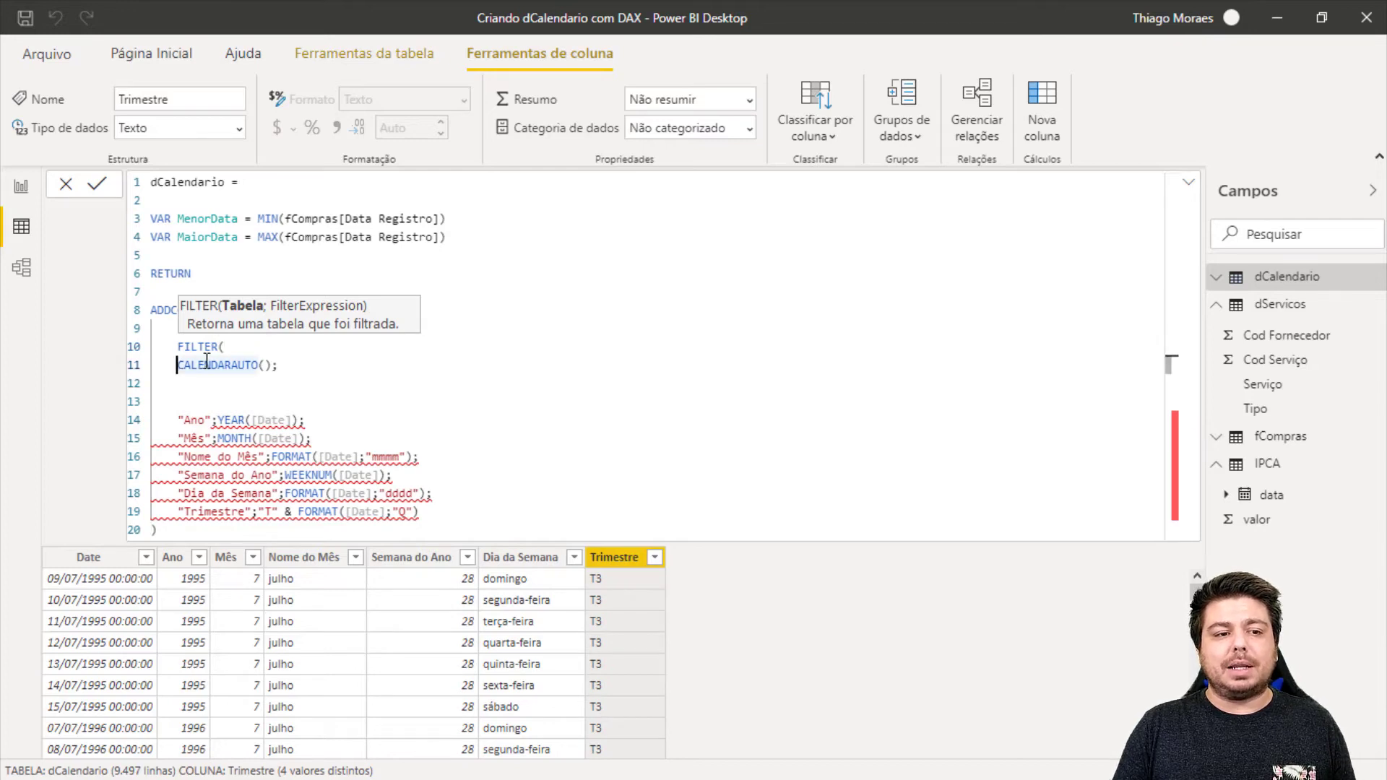
{"action": "key", "text": "Tab"}
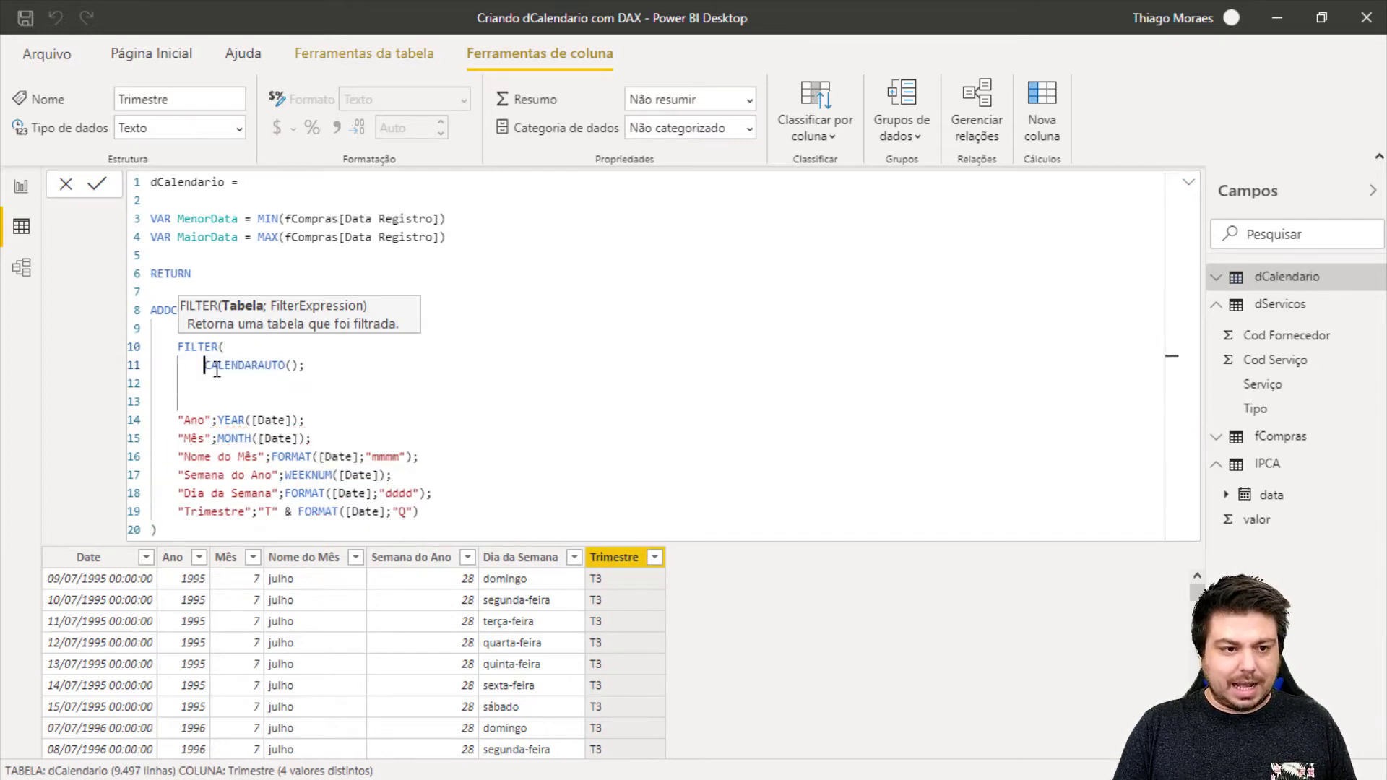
{"action": "key", "text": "End"}
{"action": "key", "text": "Return"}
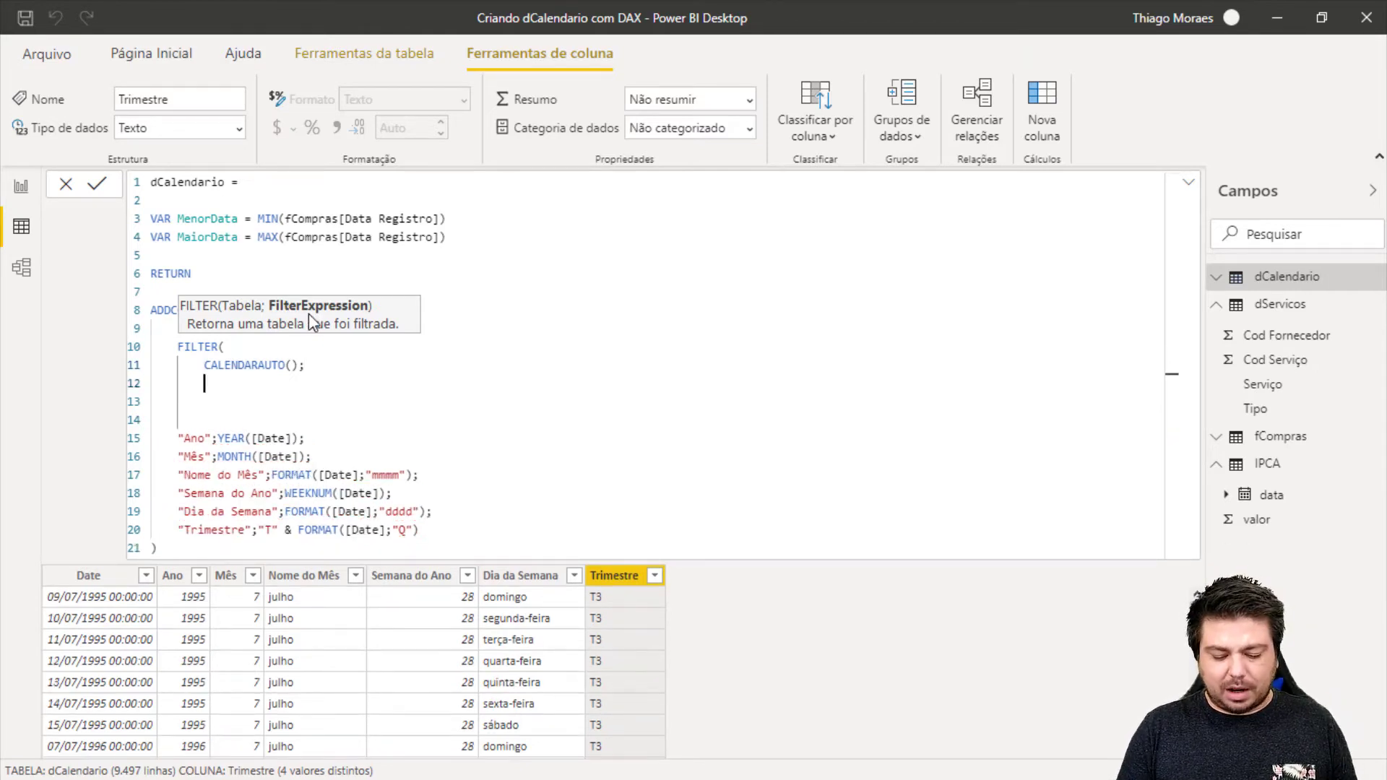
{"action": "type", "text": ")"}
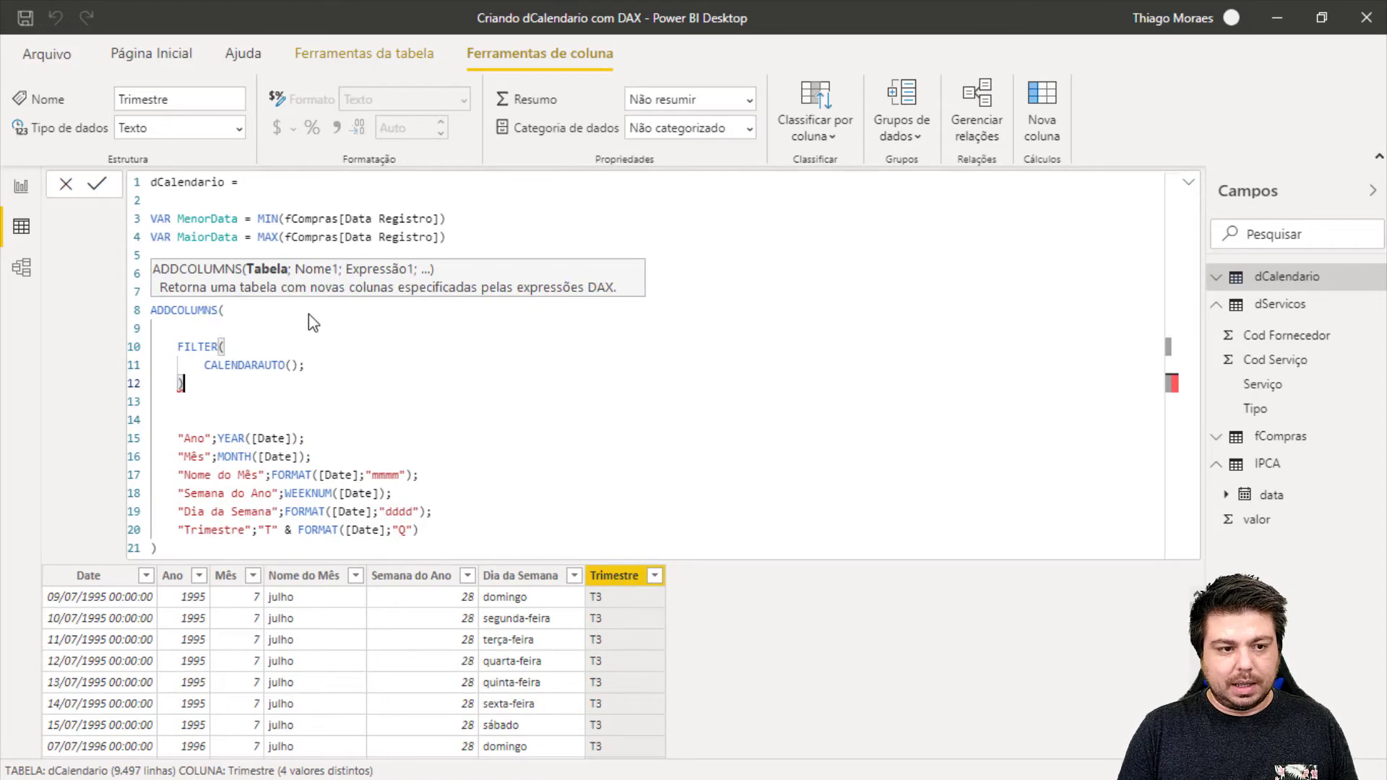
{"action": "left_click", "coordinate": [325, 365]}
{"action": "key", "text": "Return"}
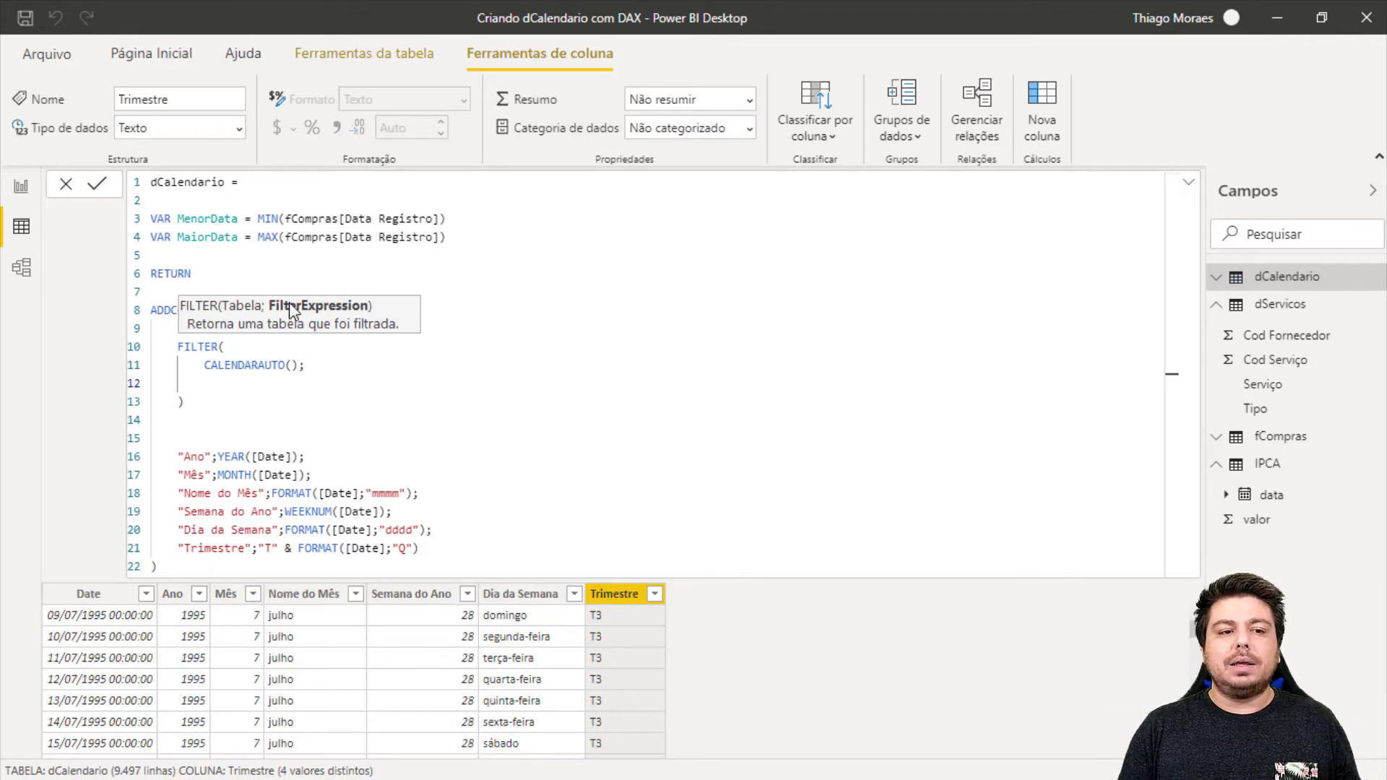
Step: Enter the first filter condition below CALENDARAUTO() as YEAR([Date]) >= MenorData
{"action": "left_click", "coordinate": [210, 365]}
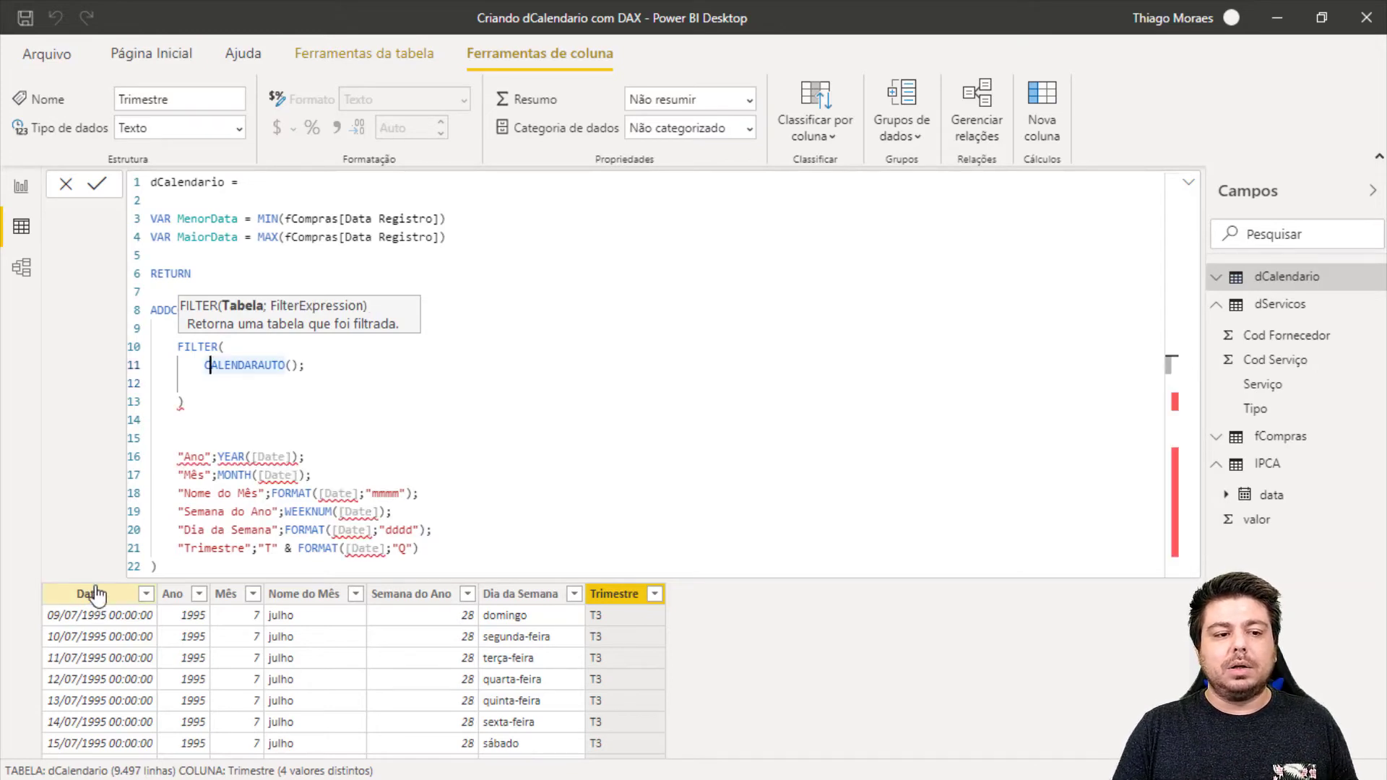
{"action": "left_click", "coordinate": [221, 388]}
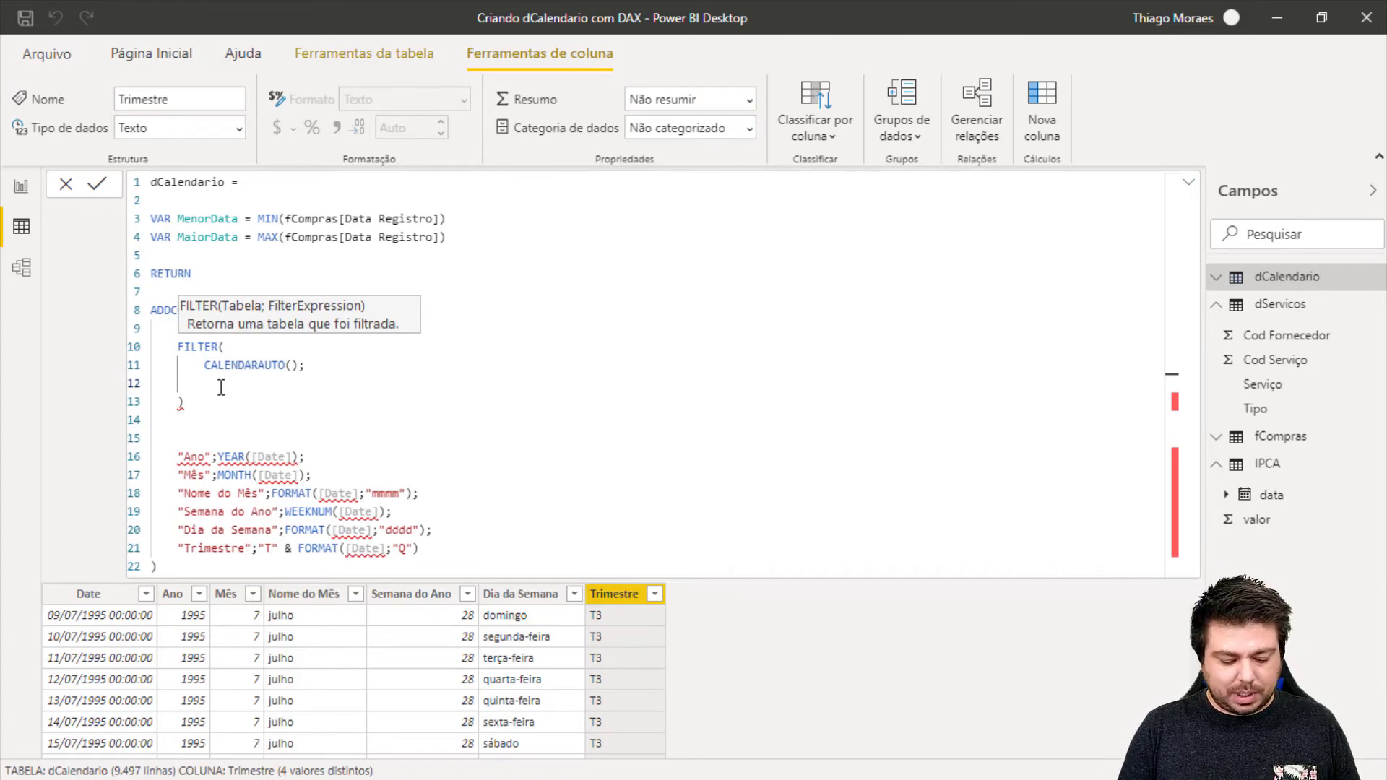
{"action": "type", "text": "Y"}
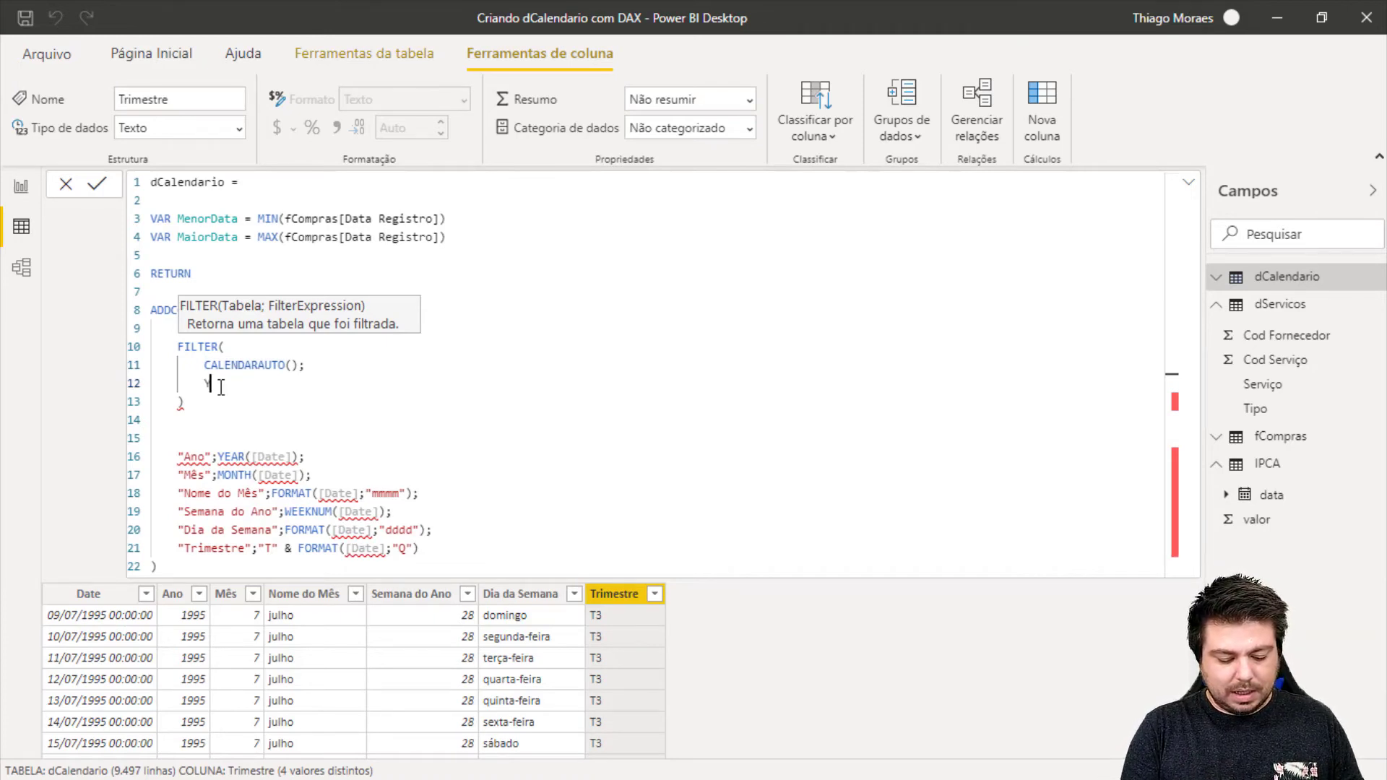
{"action": "type", "text": "EAR("}
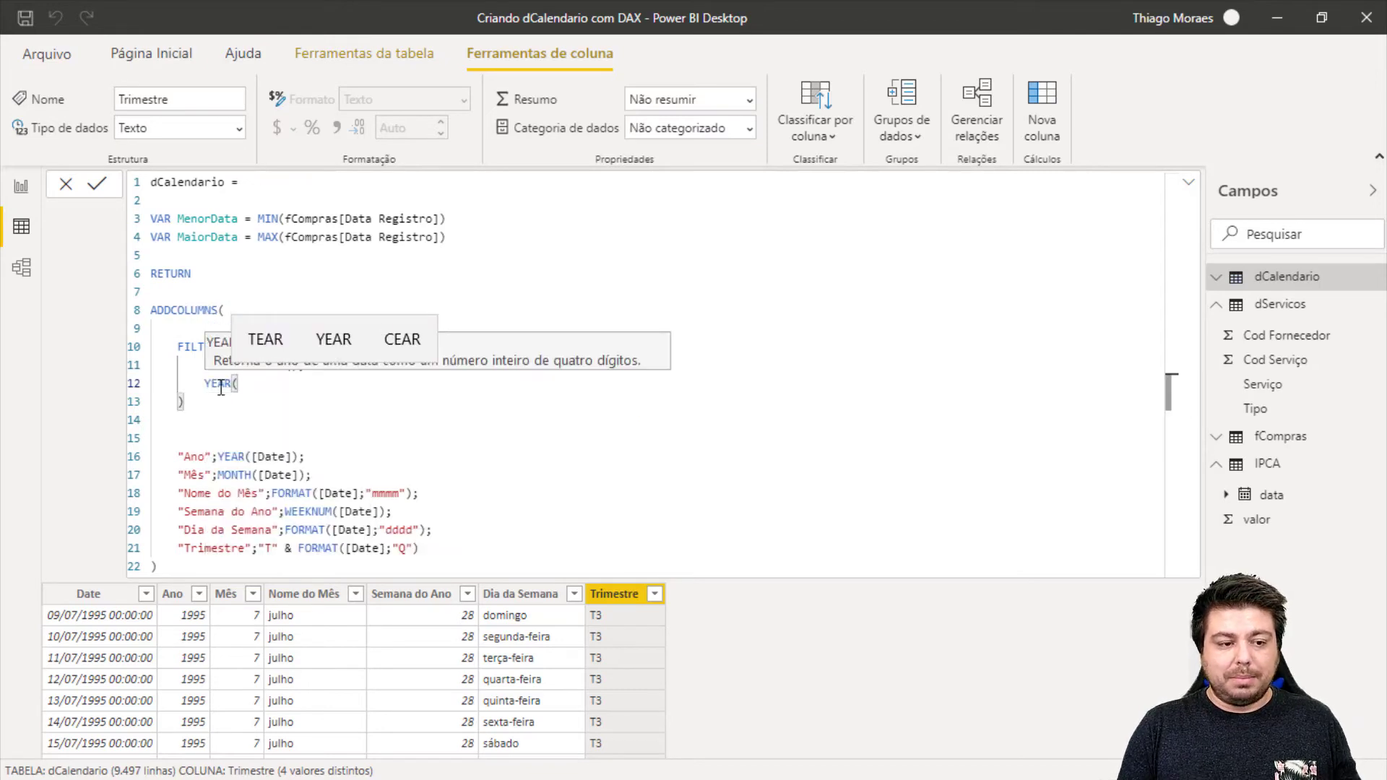
{"action": "type", "text": "Date"}
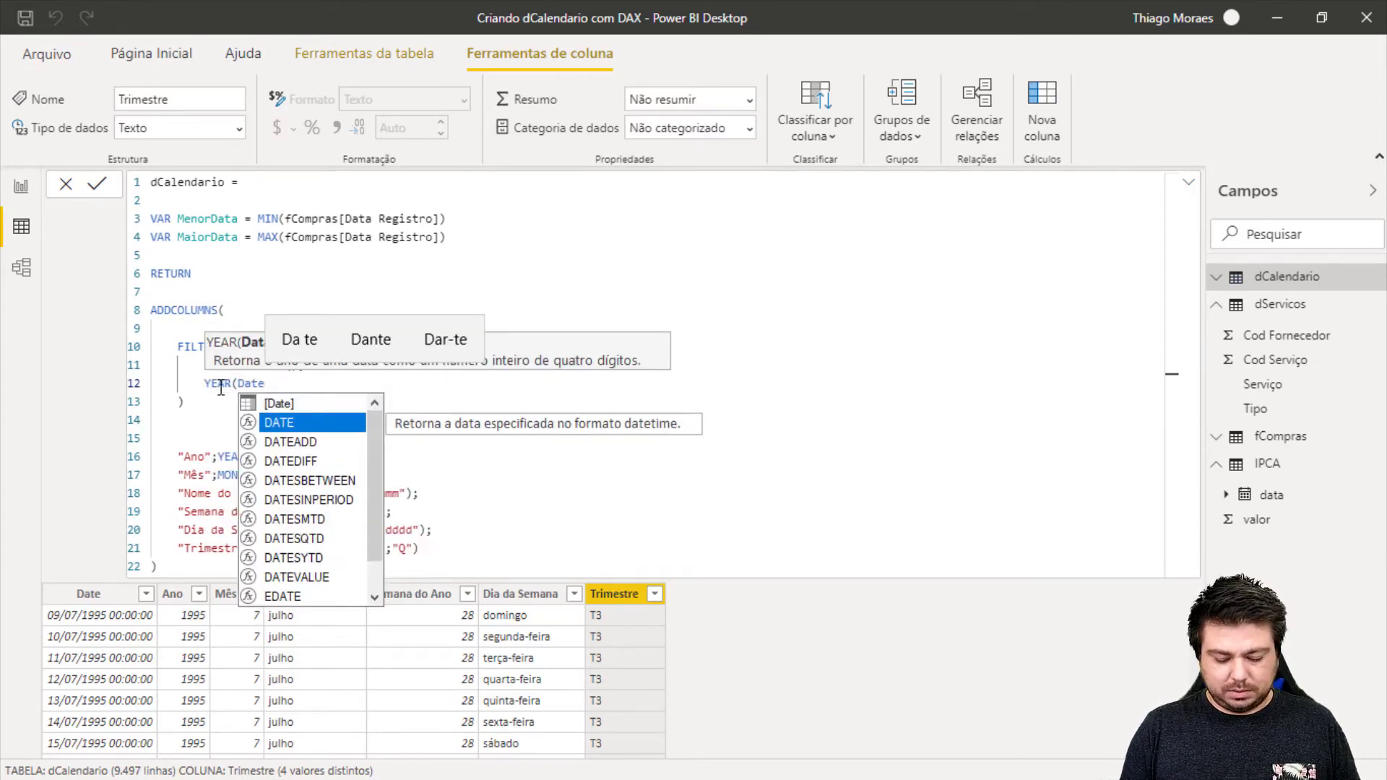
{"action": "key", "text": "Up"}
{"action": "key", "text": "Tab"}
{"action": "type", "text": ") "}
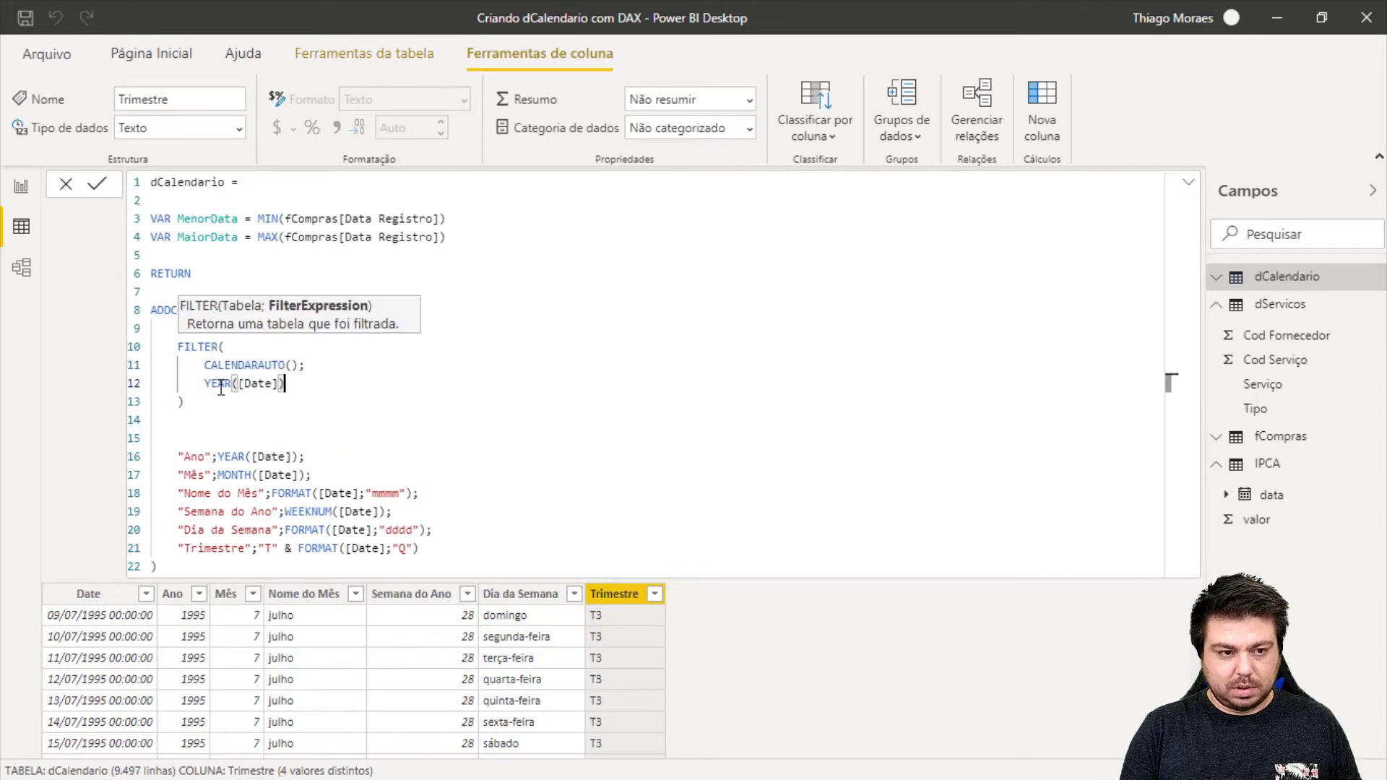
{"action": "type", "text": ">="}
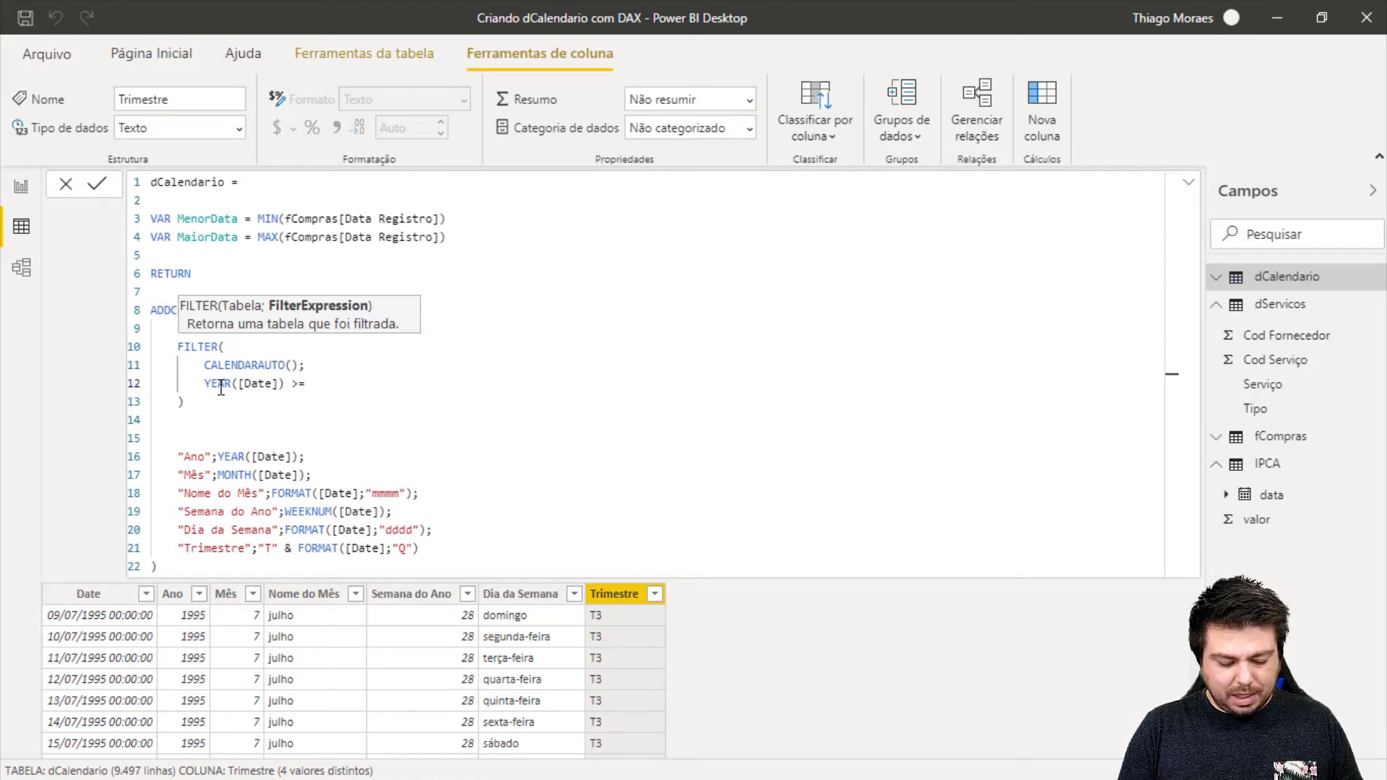
{"action": "type", "text": " MenorData"}
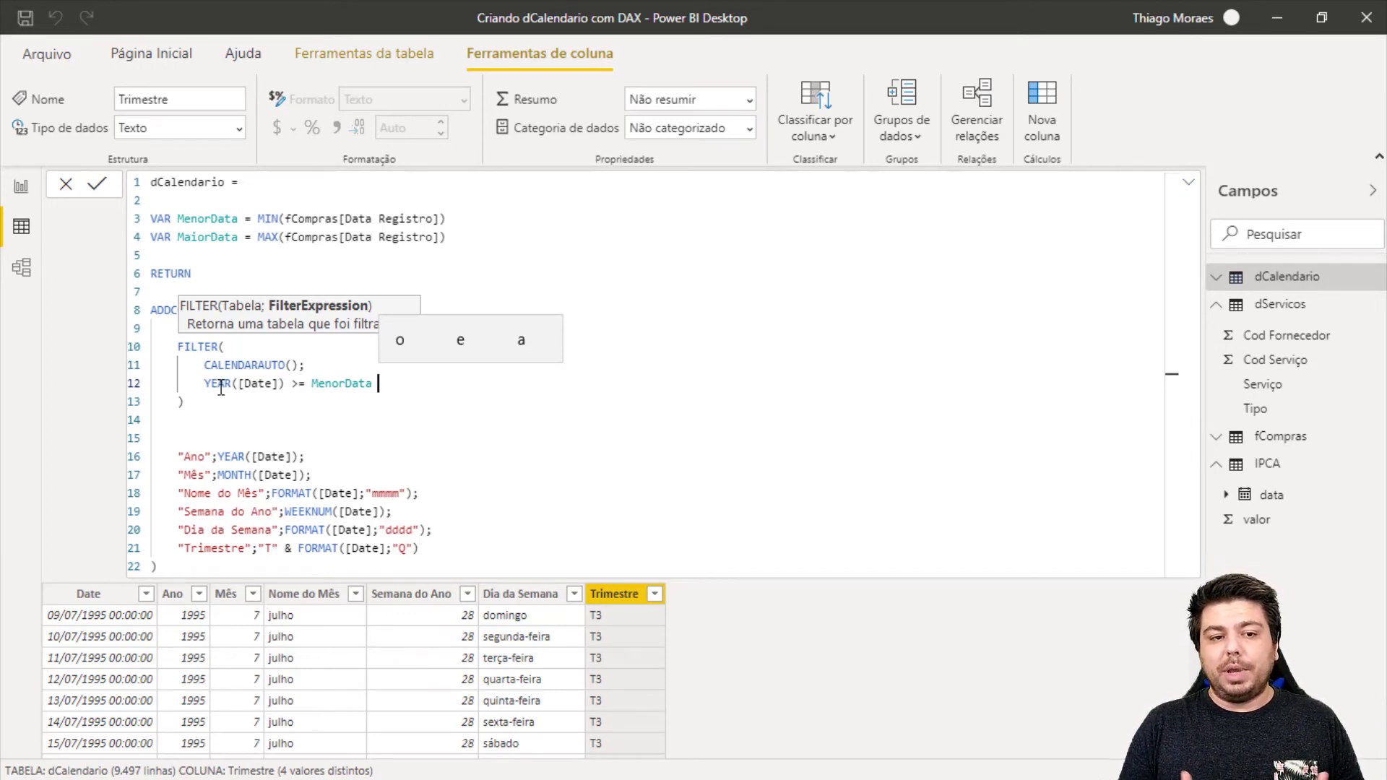
Step: Extend the filter expression with && YEAR([Date]) <= MaiorData
{"action": "type", "text": "&"}
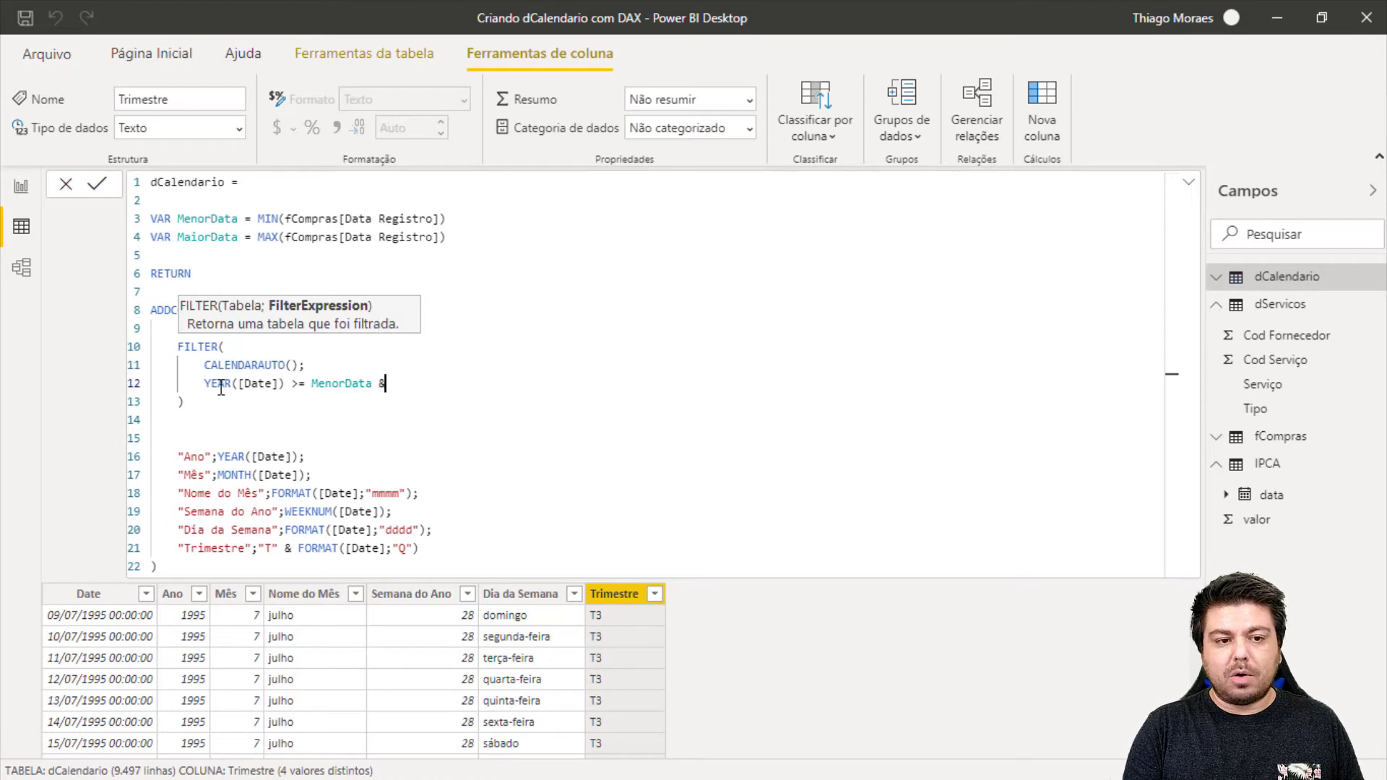
{"action": "type", "text": "&"}
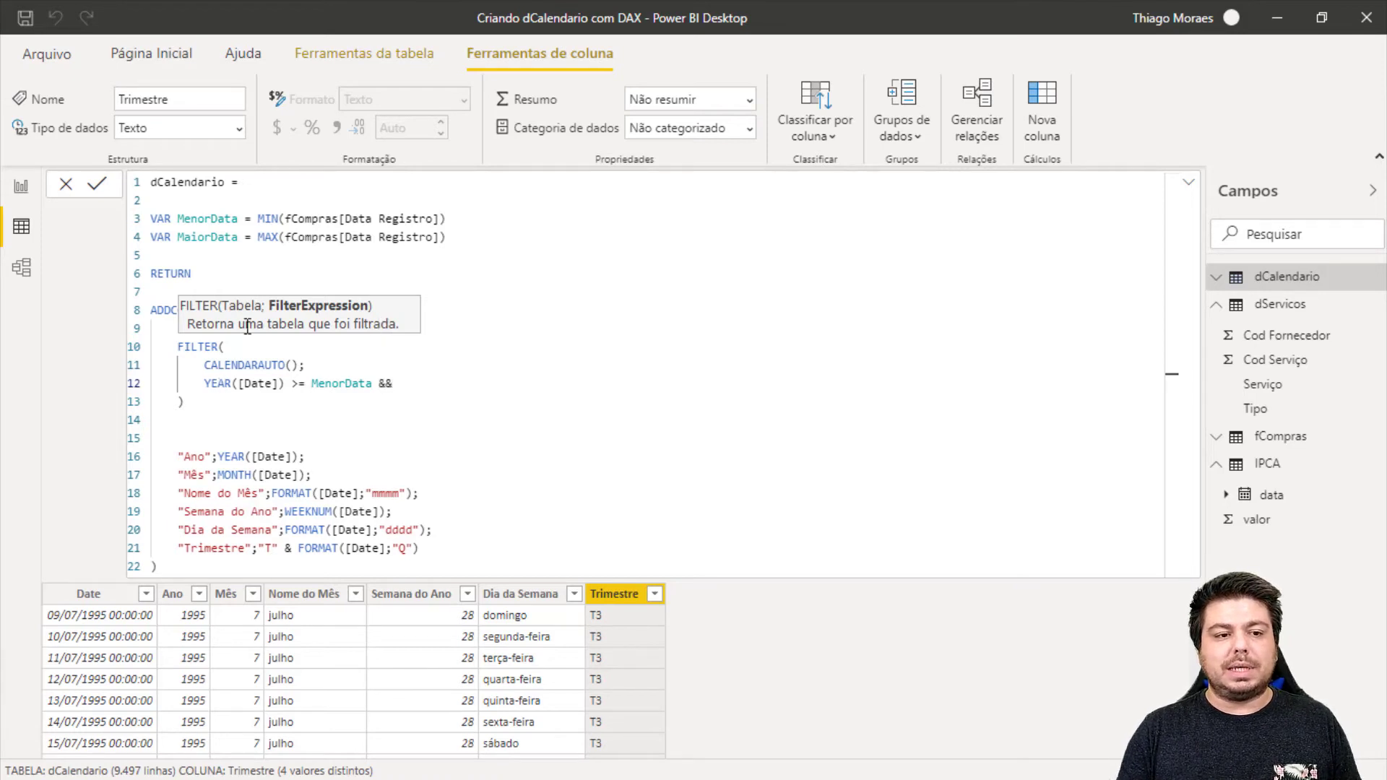
{"action": "left_click", "coordinate": [214, 385]}
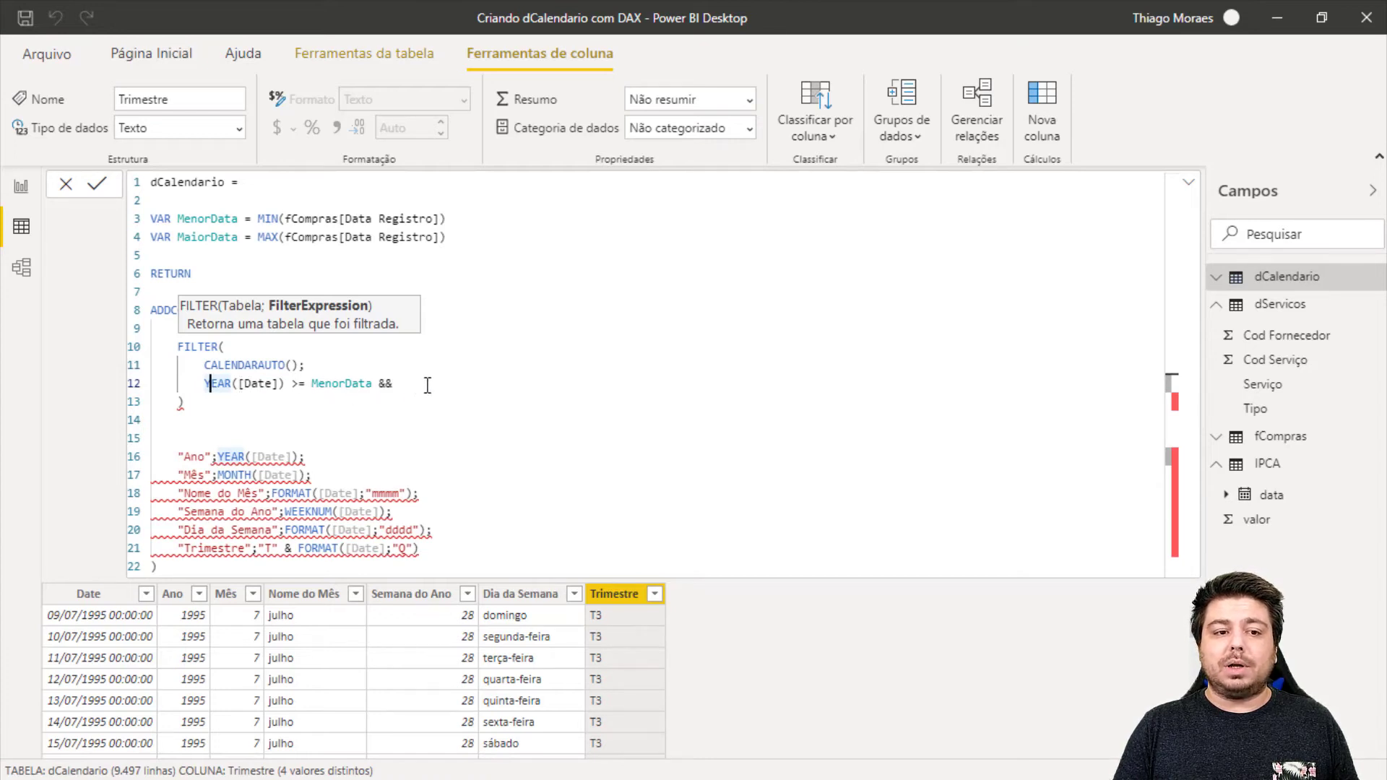
{"action": "left_click", "coordinate": [410, 384]}
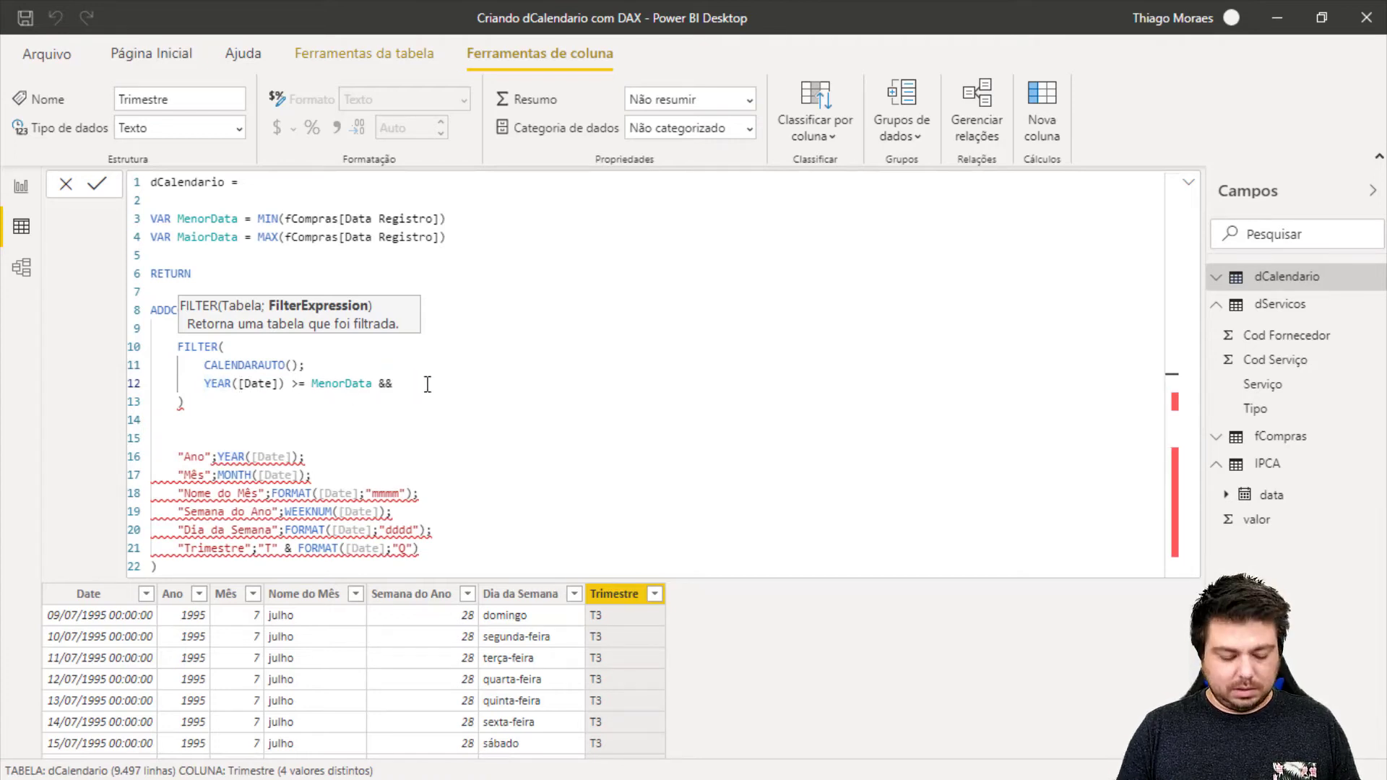
{"action": "type", "text": "YEAR"}
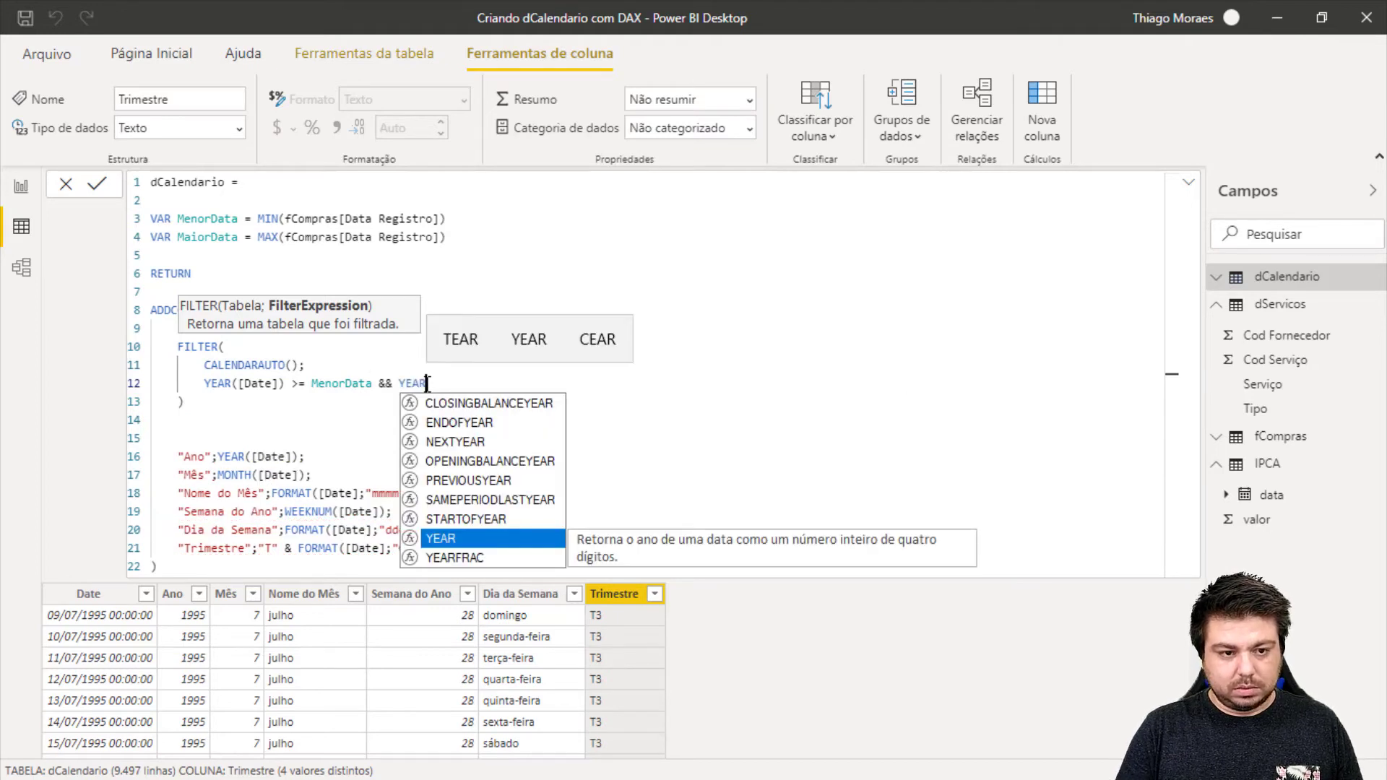
{"action": "type", "text": "(Date"}
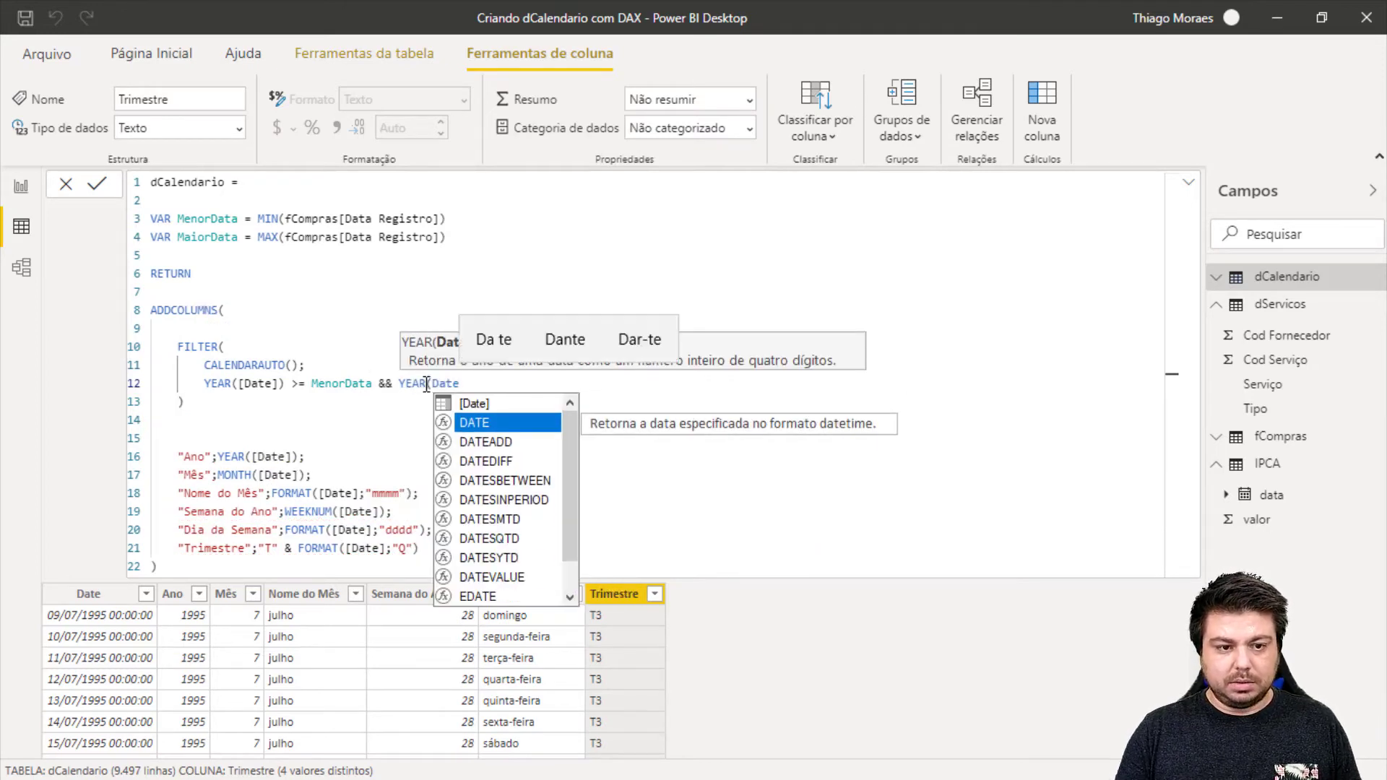
{"action": "left_click", "coordinate": [481, 407]}
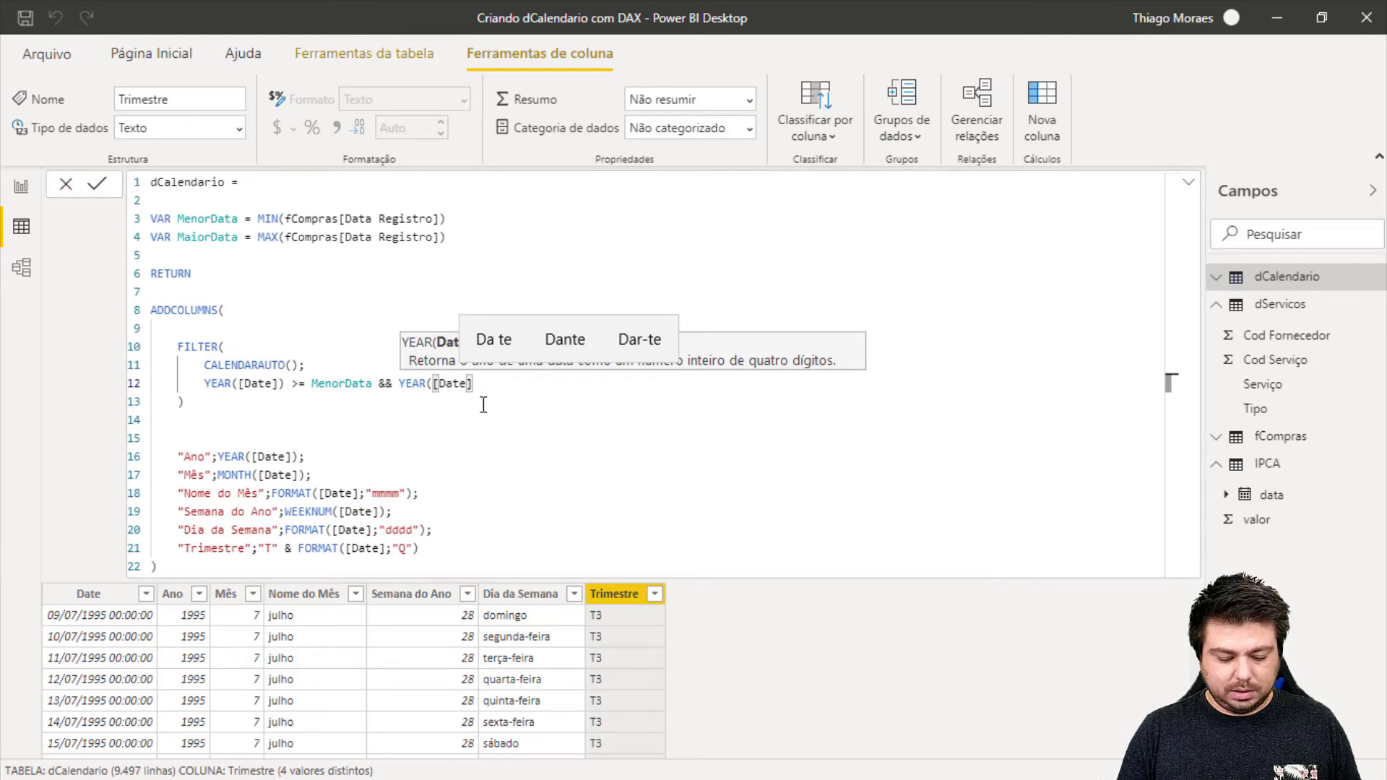
{"action": "type", "text": ") <="}
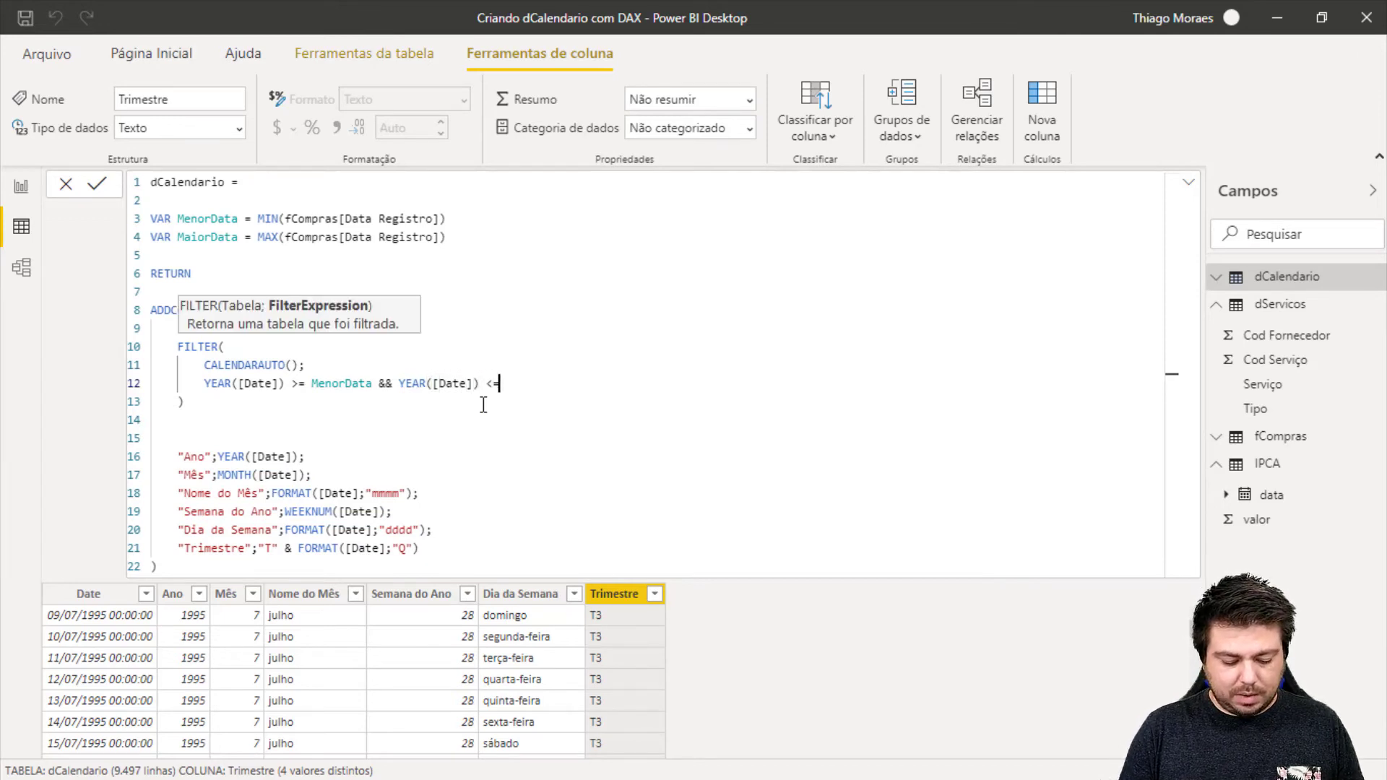
{"action": "type", "text": " MaiorData"}
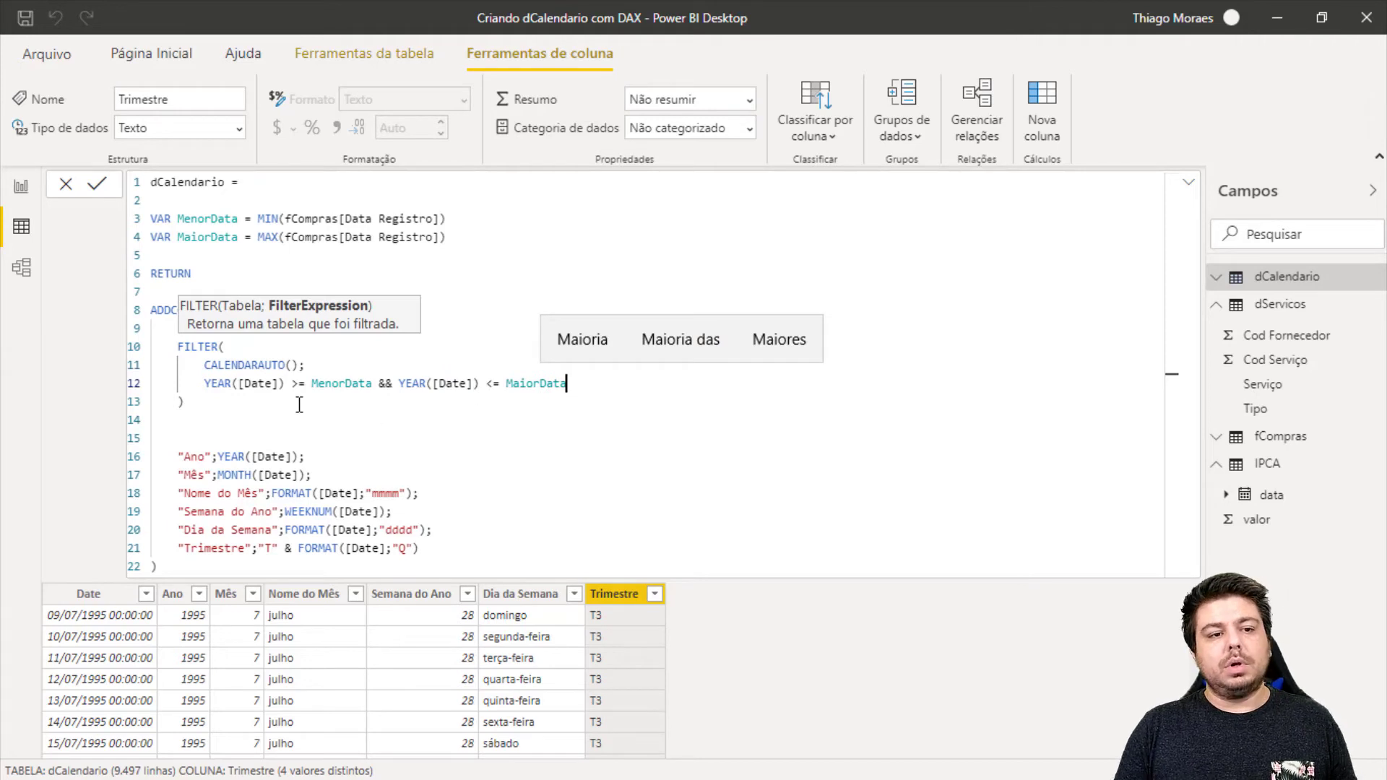
Step: Add a semicolon after the closing parenthesis of FILTER to separate it from the column definitions
{"action": "left_click", "coordinate": [281, 388]}
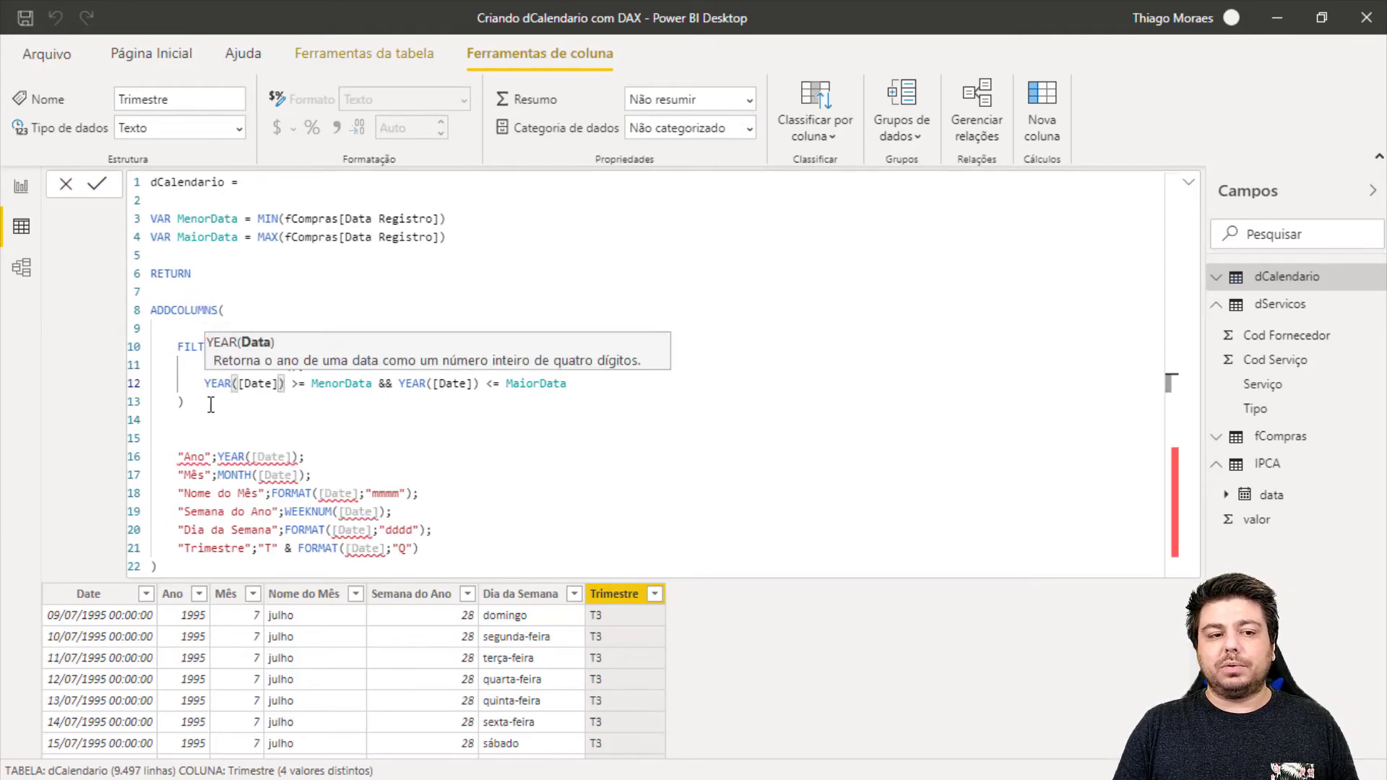
{"action": "left_click_drag", "start_coordinate": [186, 403], "coordinate": [178, 347]}
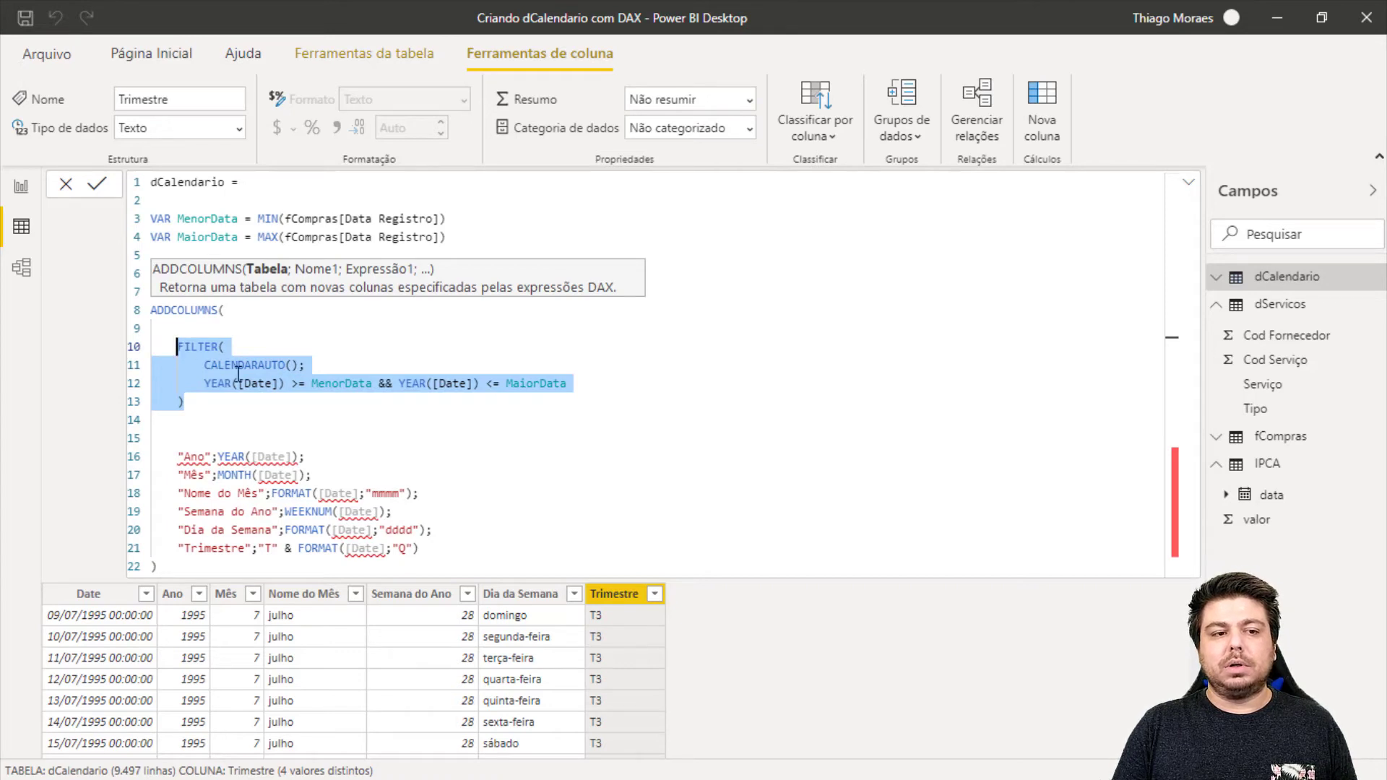
{"action": "left_click", "coordinate": [208, 367]}
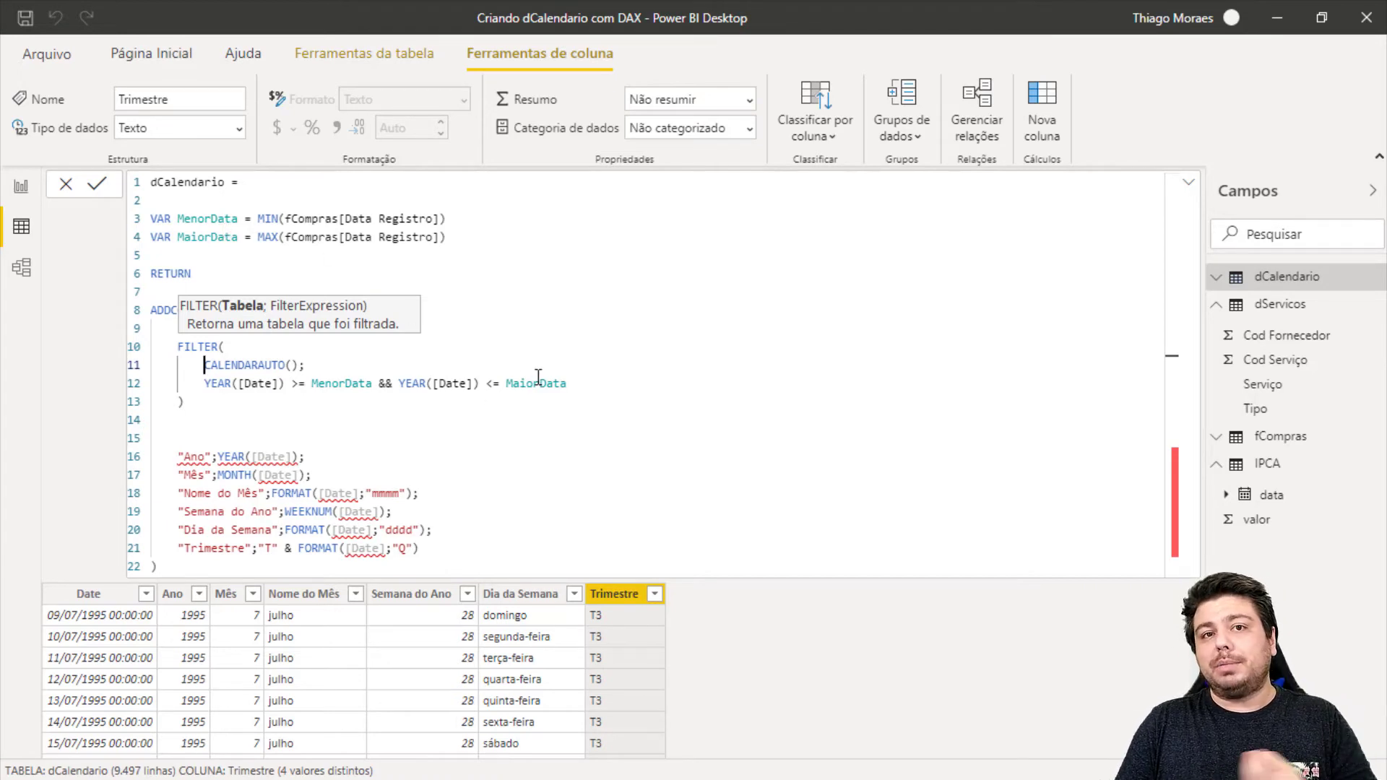
{"action": "key", "text": "Down"}
{"action": "key", "text": "Down"}
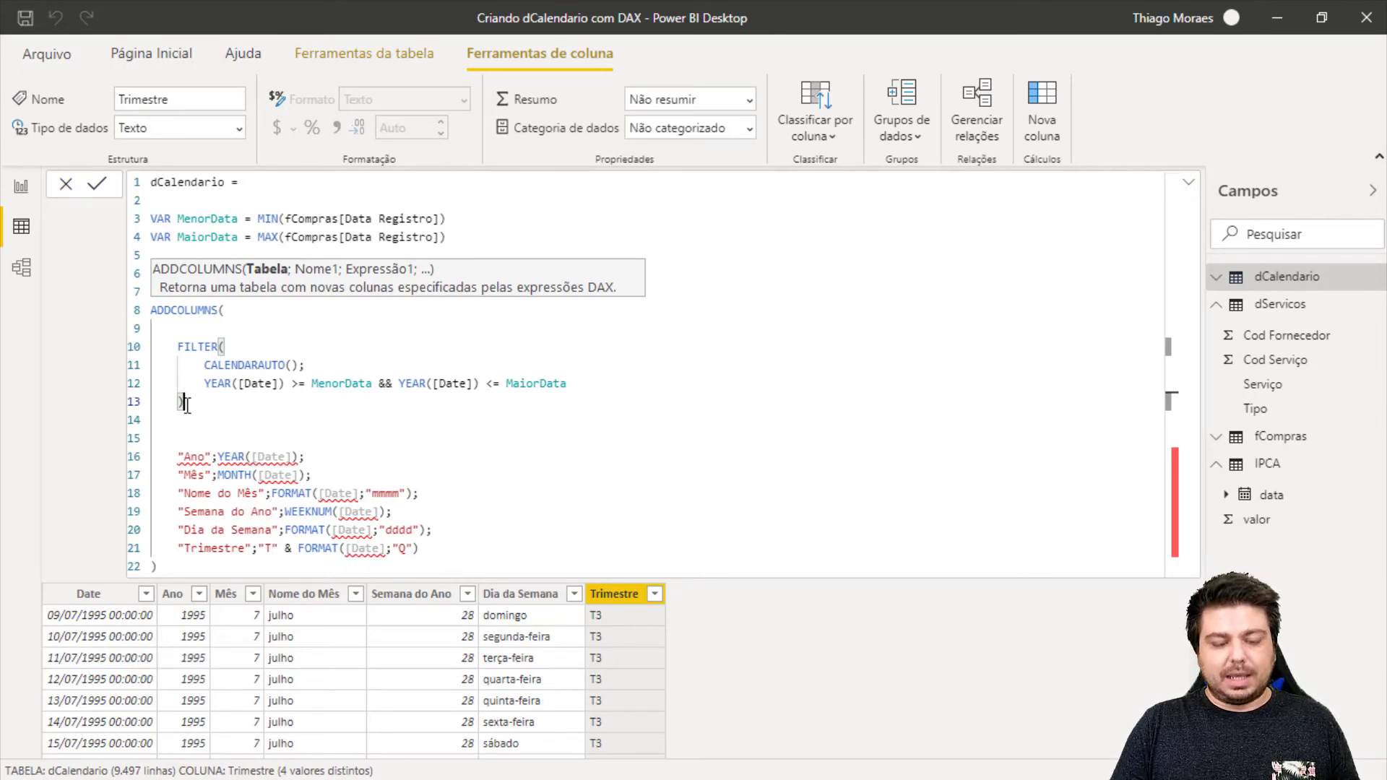
{"action": "type", "text": ";"}
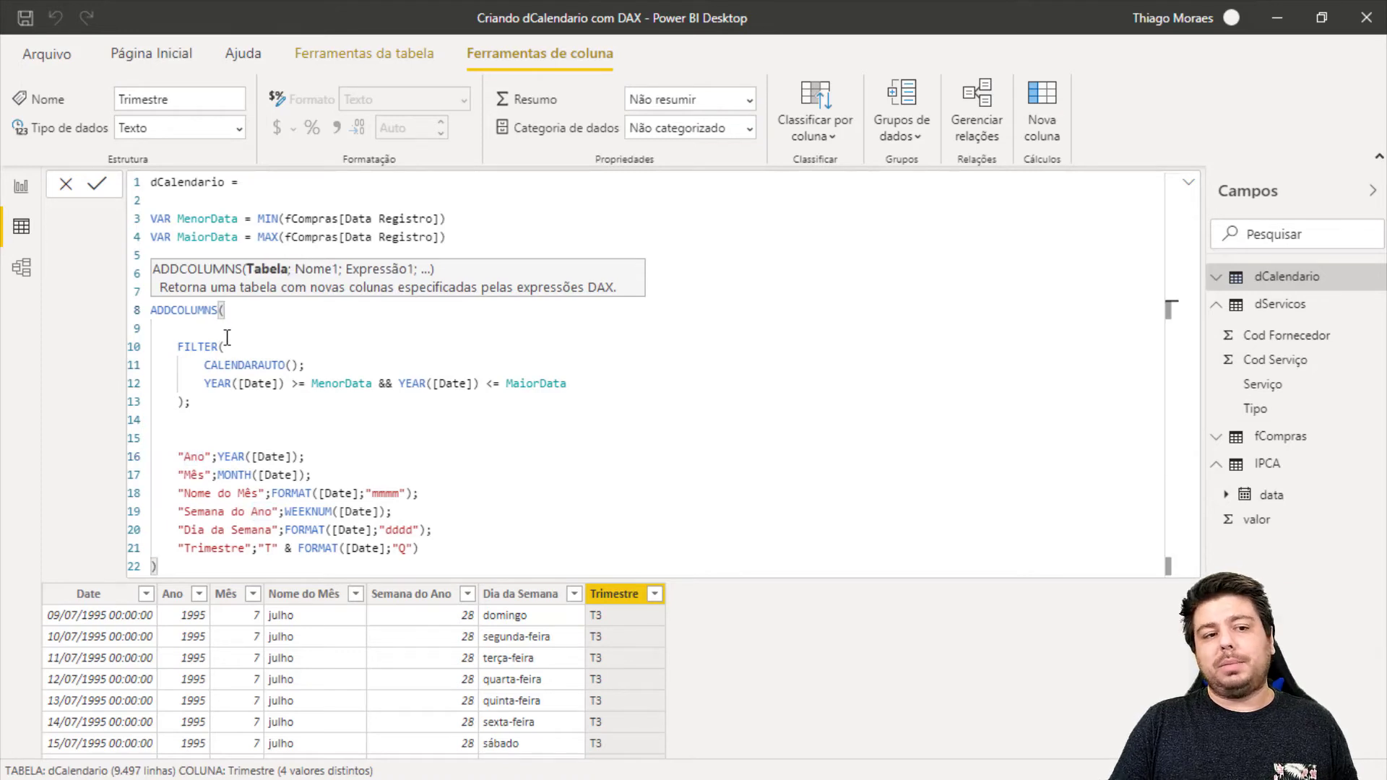
Step: Remove the extra blank line between the FILTER block and the "Ano" column definition
{"action": "left_click_drag", "start_coordinate": [178, 347], "coordinate": [219, 406]}
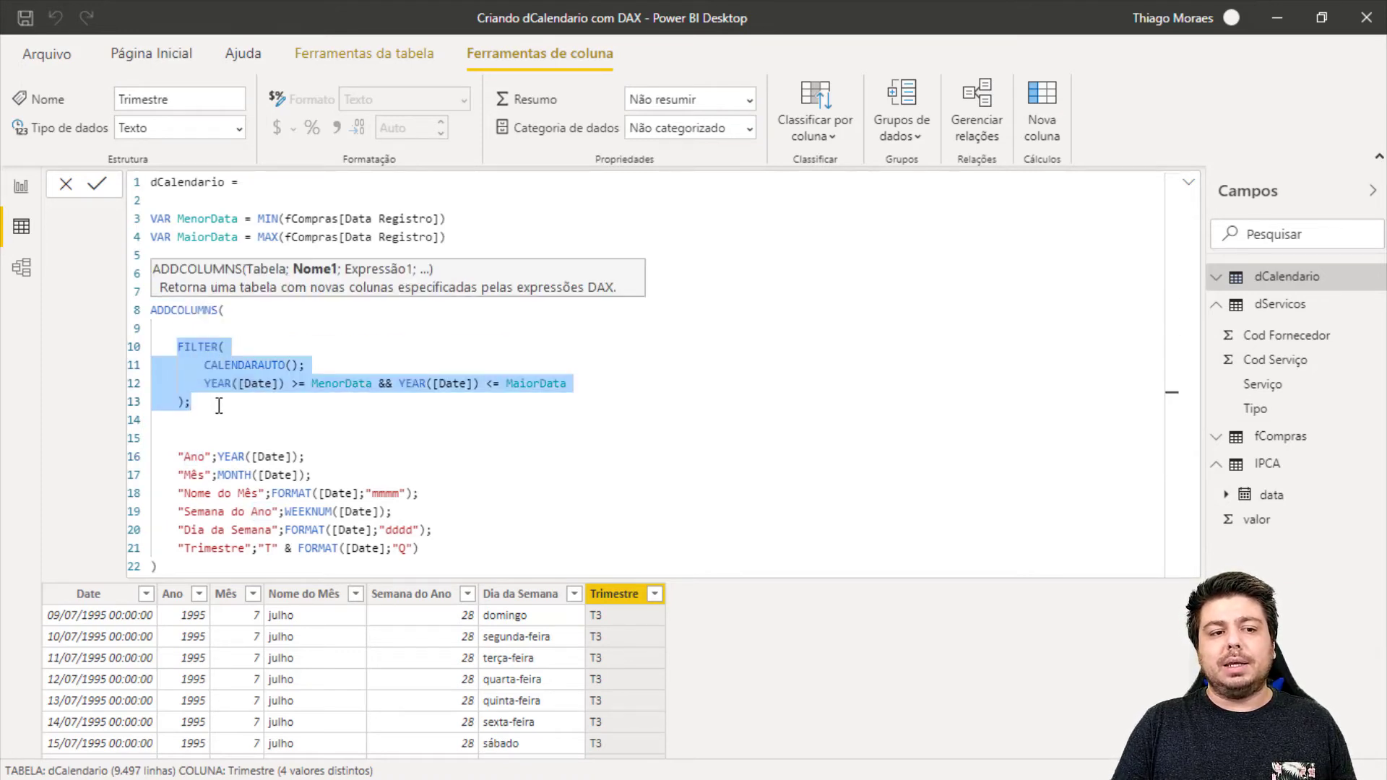
{"action": "left_click", "coordinate": [211, 406]}
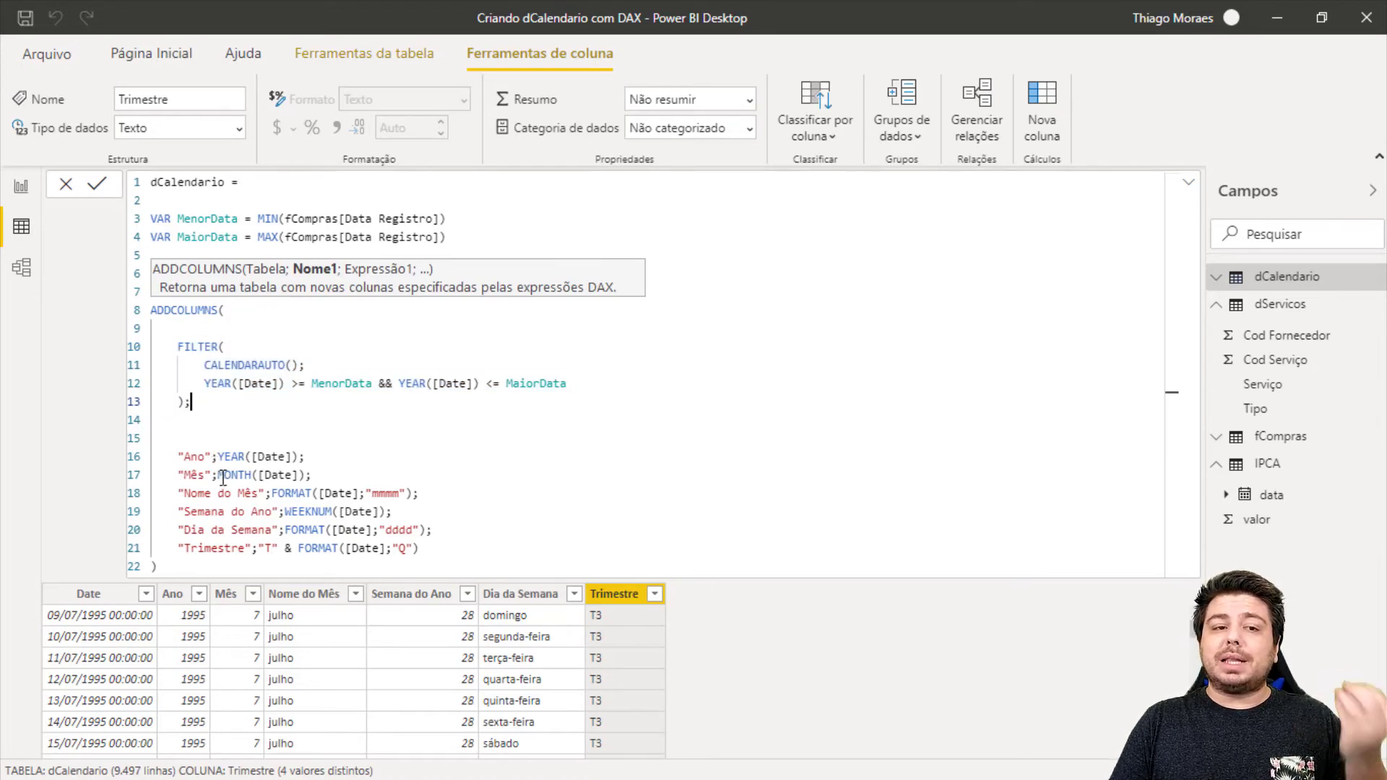
{"action": "left_click", "coordinate": [193, 438]}
{"action": "key", "text": "BackSpace"}
{"action": "key", "text": "BackSpace"}
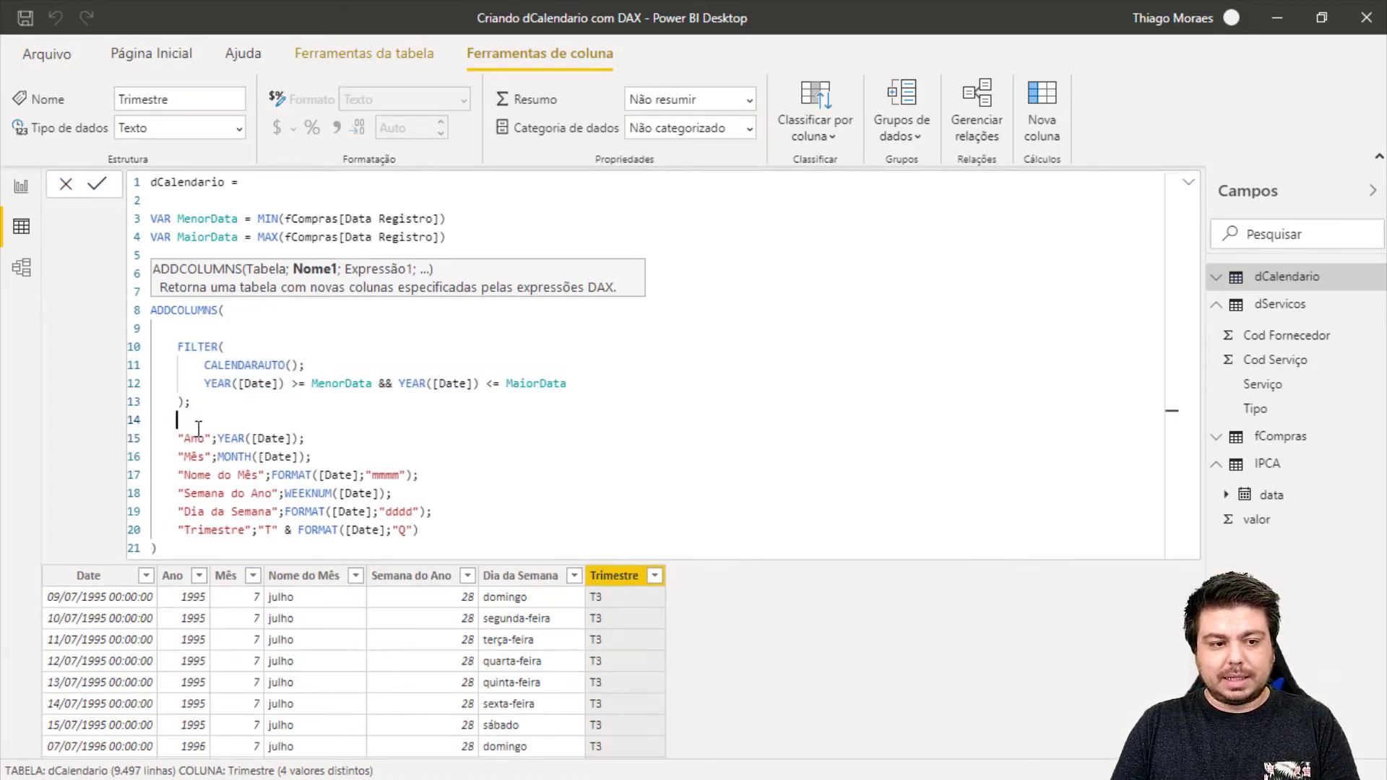
Step: Apply the updated dCalendario formula to recalculate the table
{"action": "left_click", "coordinate": [205, 457]}
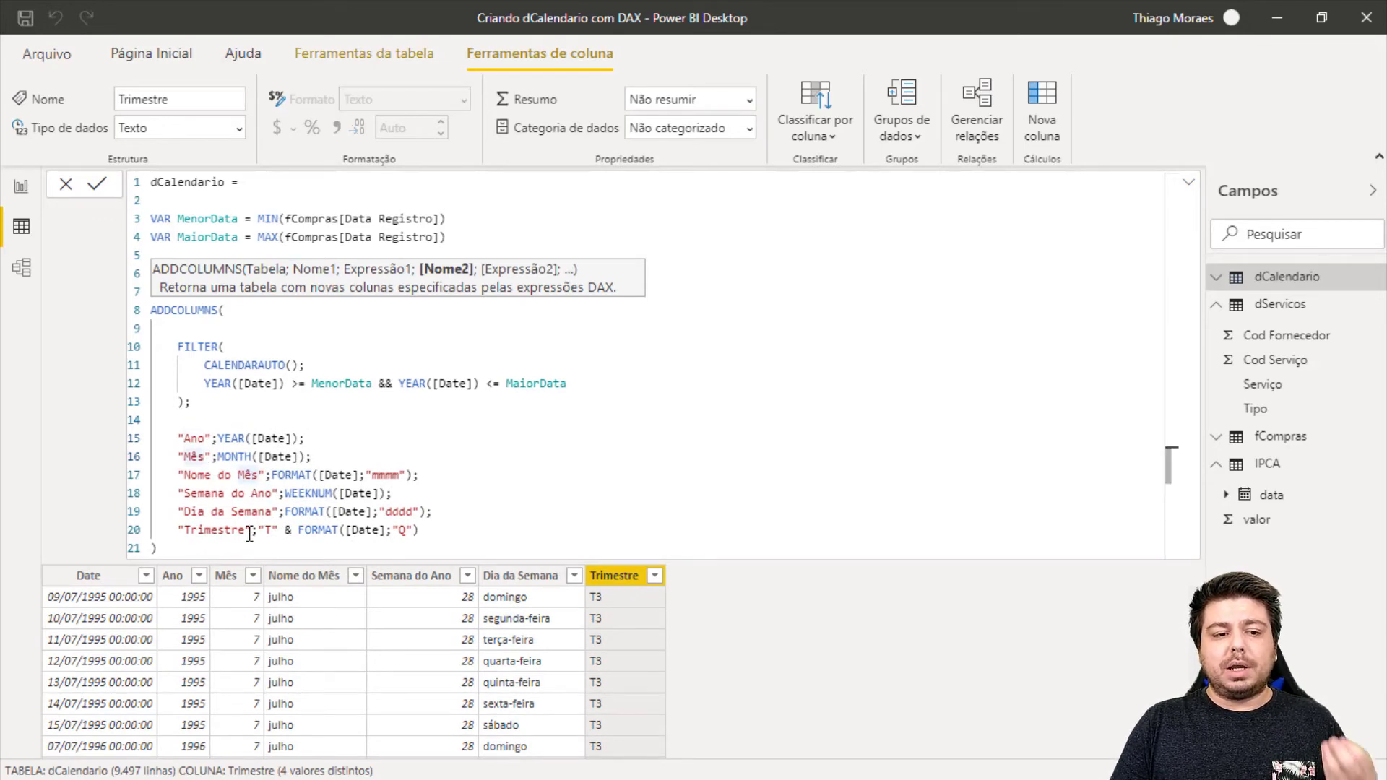
{"action": "left_click", "coordinate": [220, 549]}
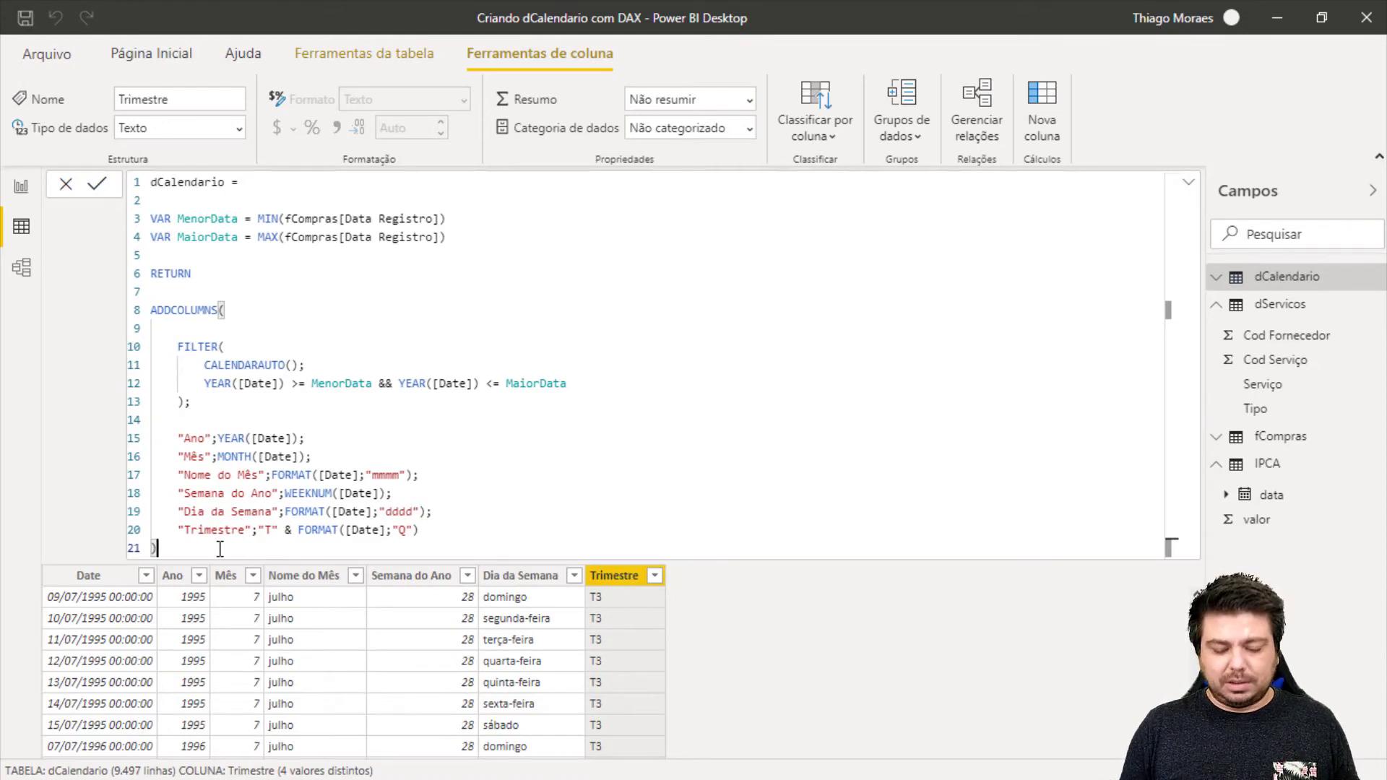
{"action": "key", "text": "Return"}
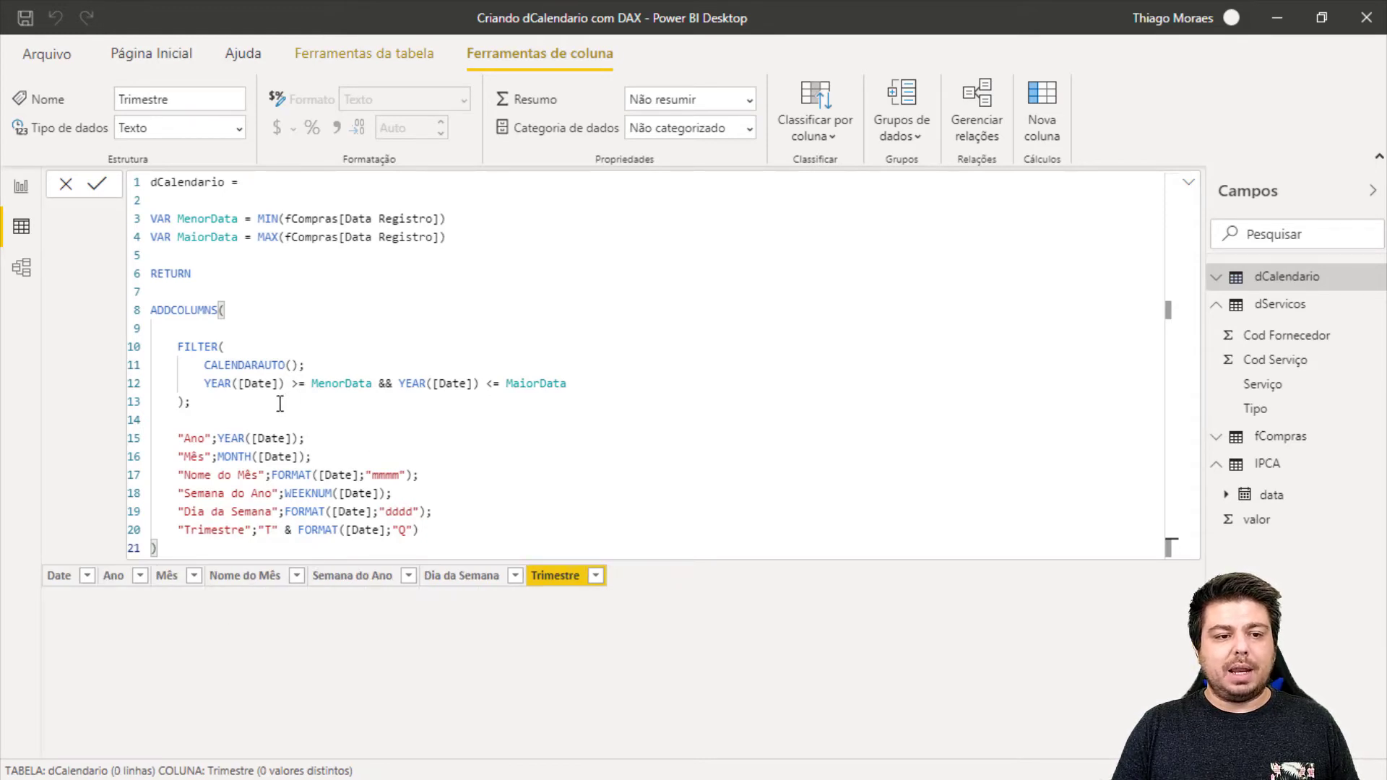
Step: Wrap the MIN expression of the MenorData variable in YEAR, giving YEAR(MIN(fCompras[Data Registro]))
{"action": "left_click", "coordinate": [261, 218]}
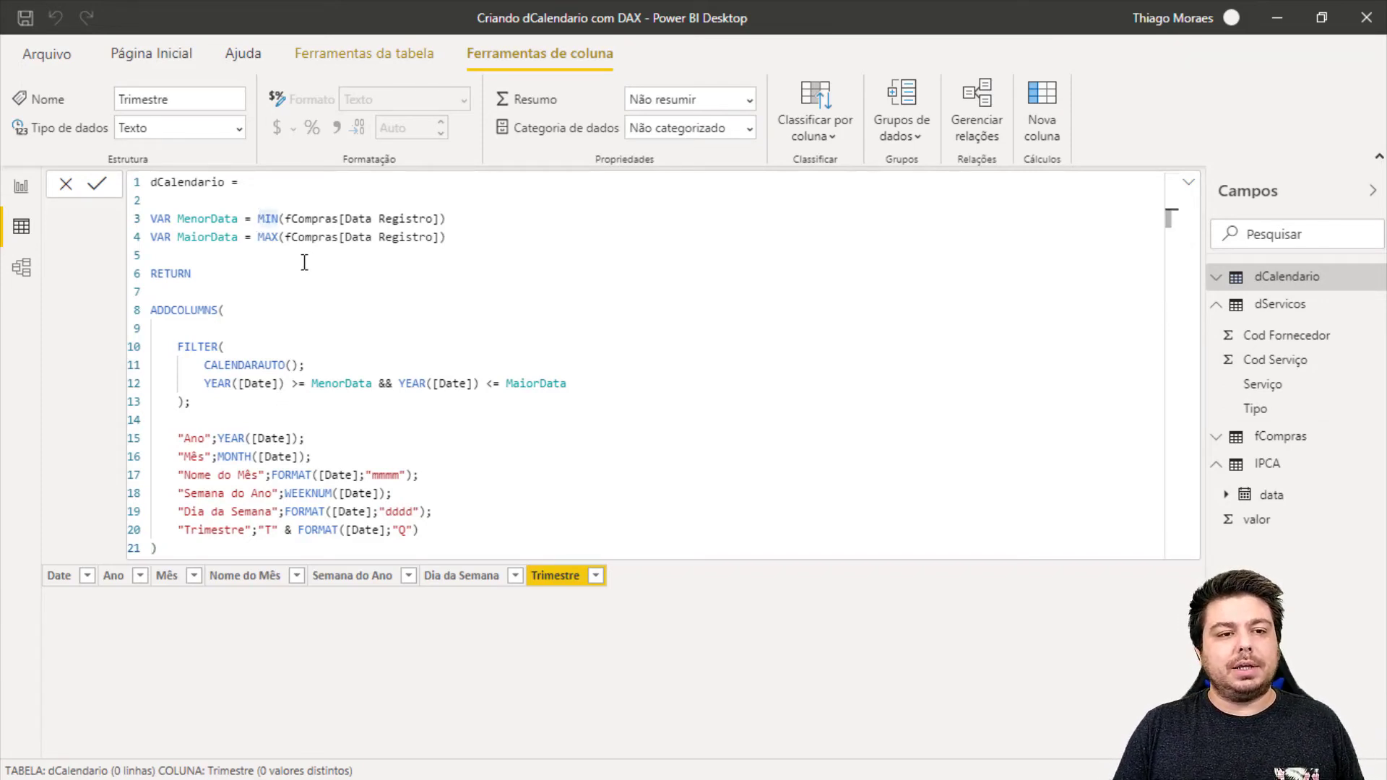
{"action": "type", "text": "YEAR"}
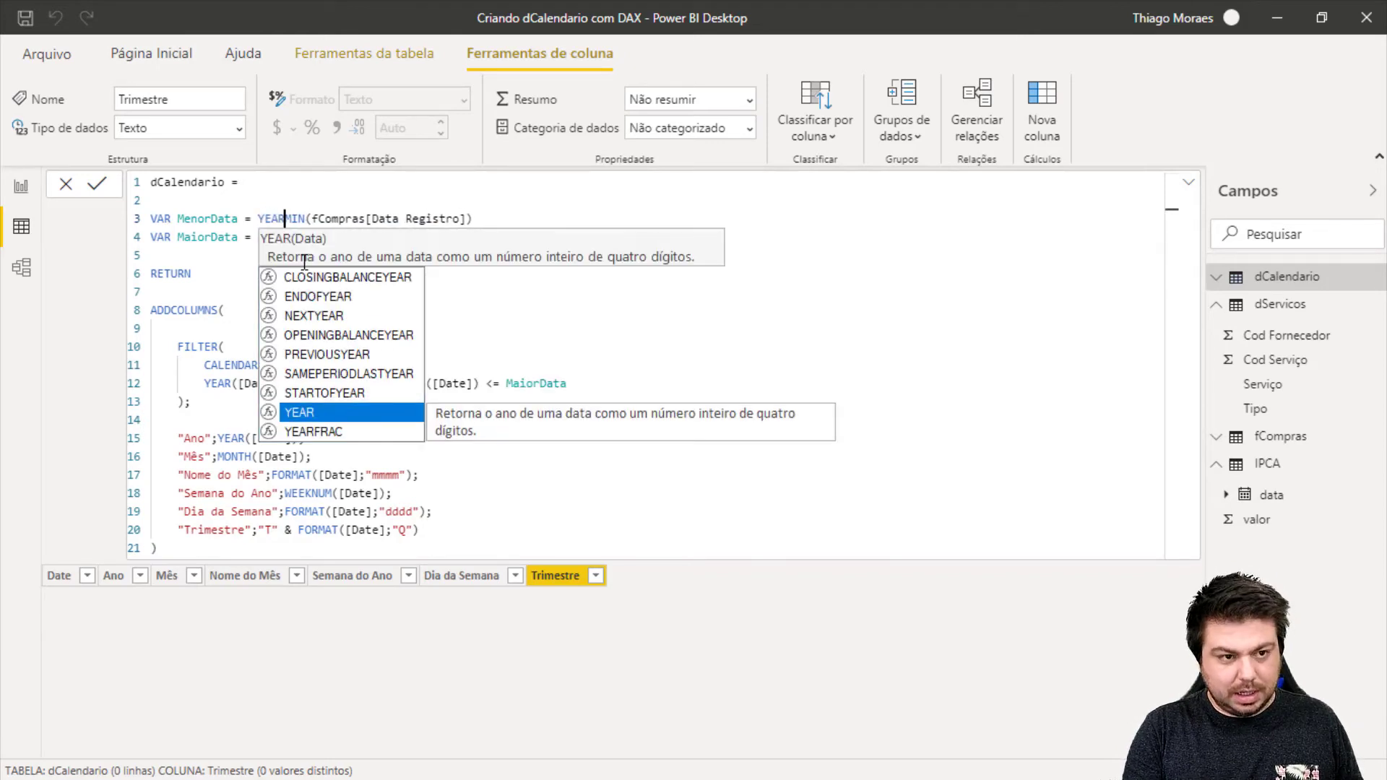
{"action": "type", "text": "("}
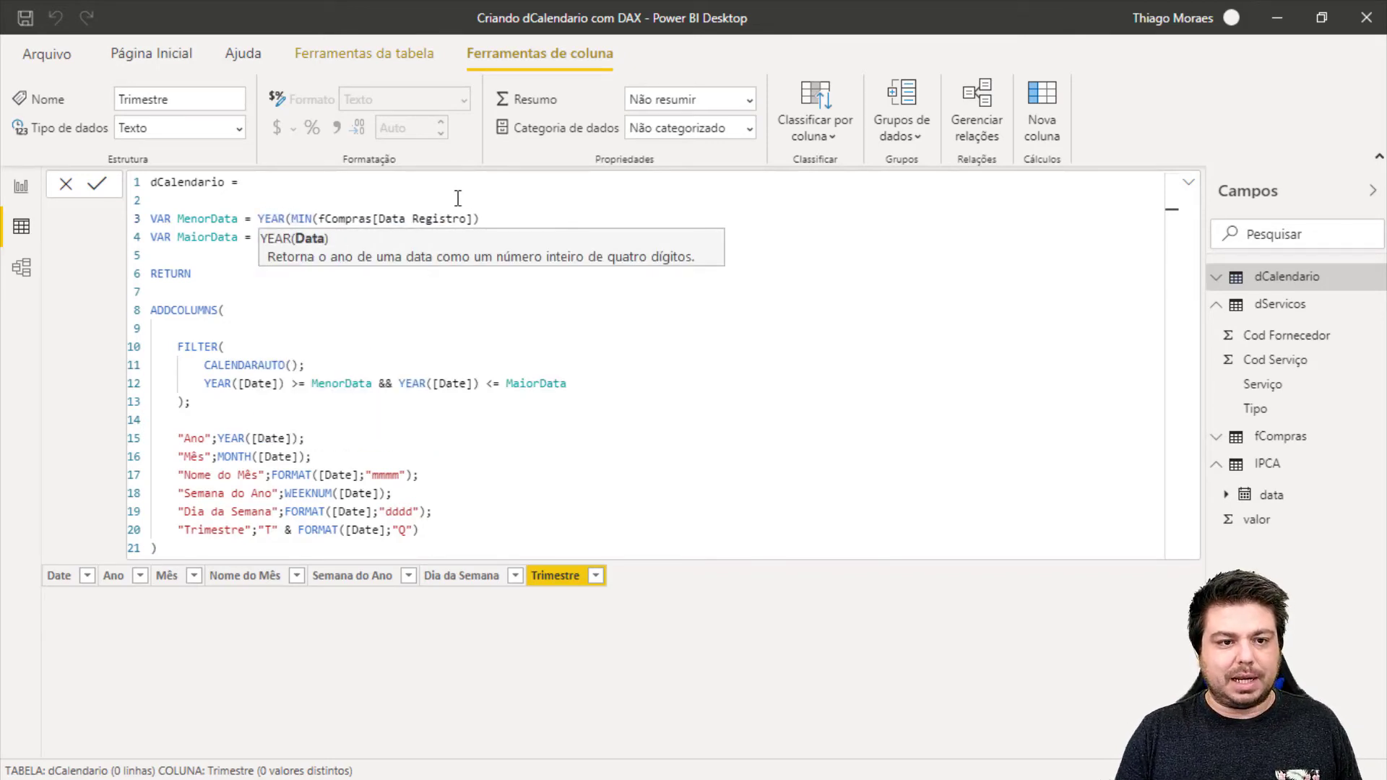
{"action": "left_click", "coordinate": [514, 219]}
{"action": "type", "text": ")"}
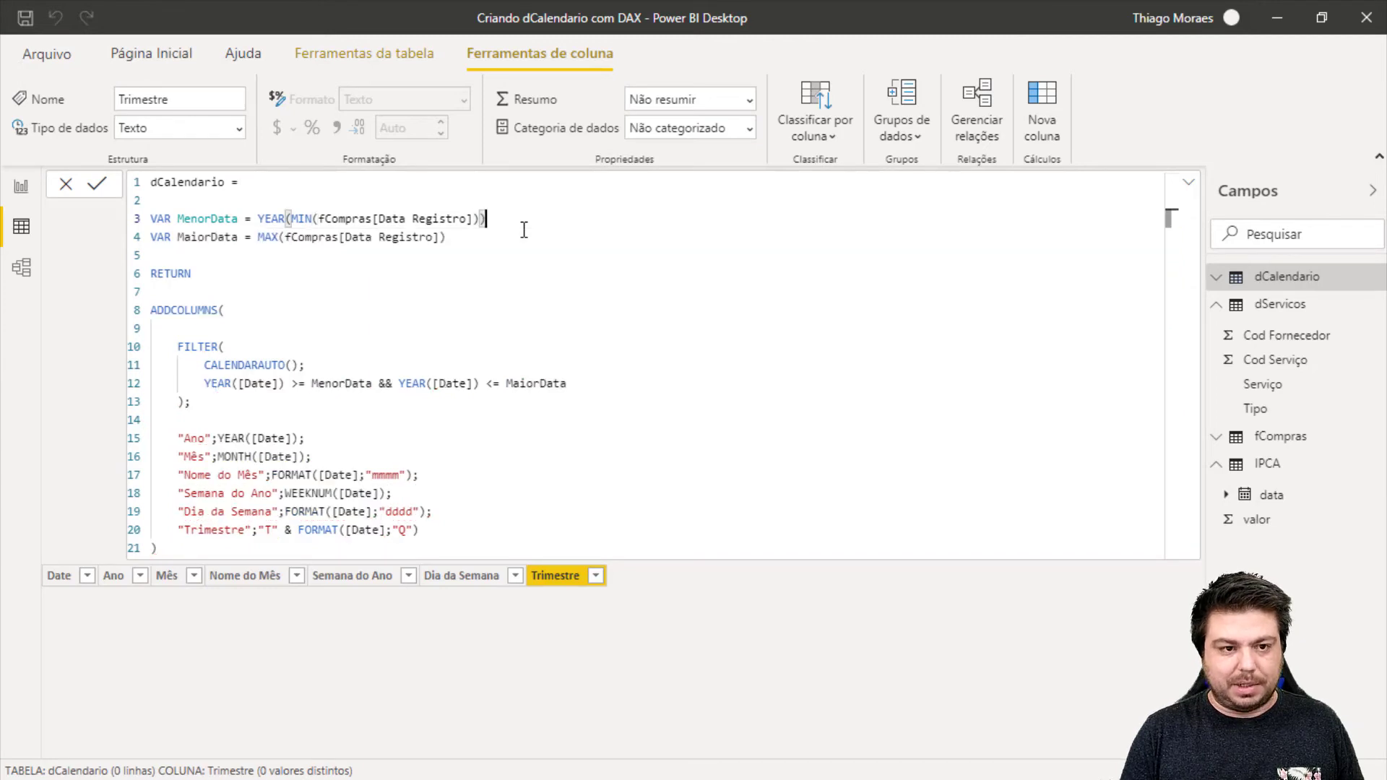
Step: Wrap the MAX expression of the MaiorData variable in YEAR( ) and apply the dCalendario formula
{"action": "left_click", "coordinate": [256, 237]}
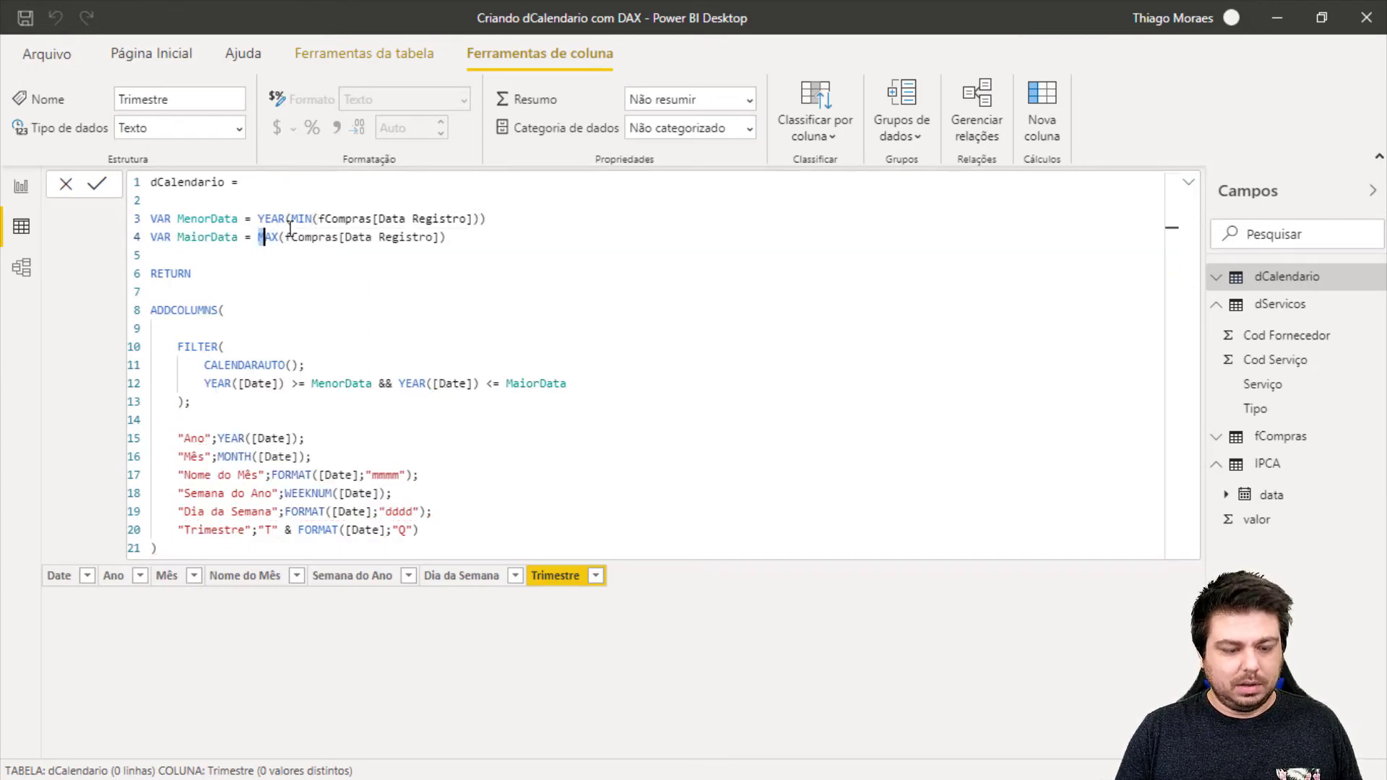
{"action": "type", "text": "YEAR("}
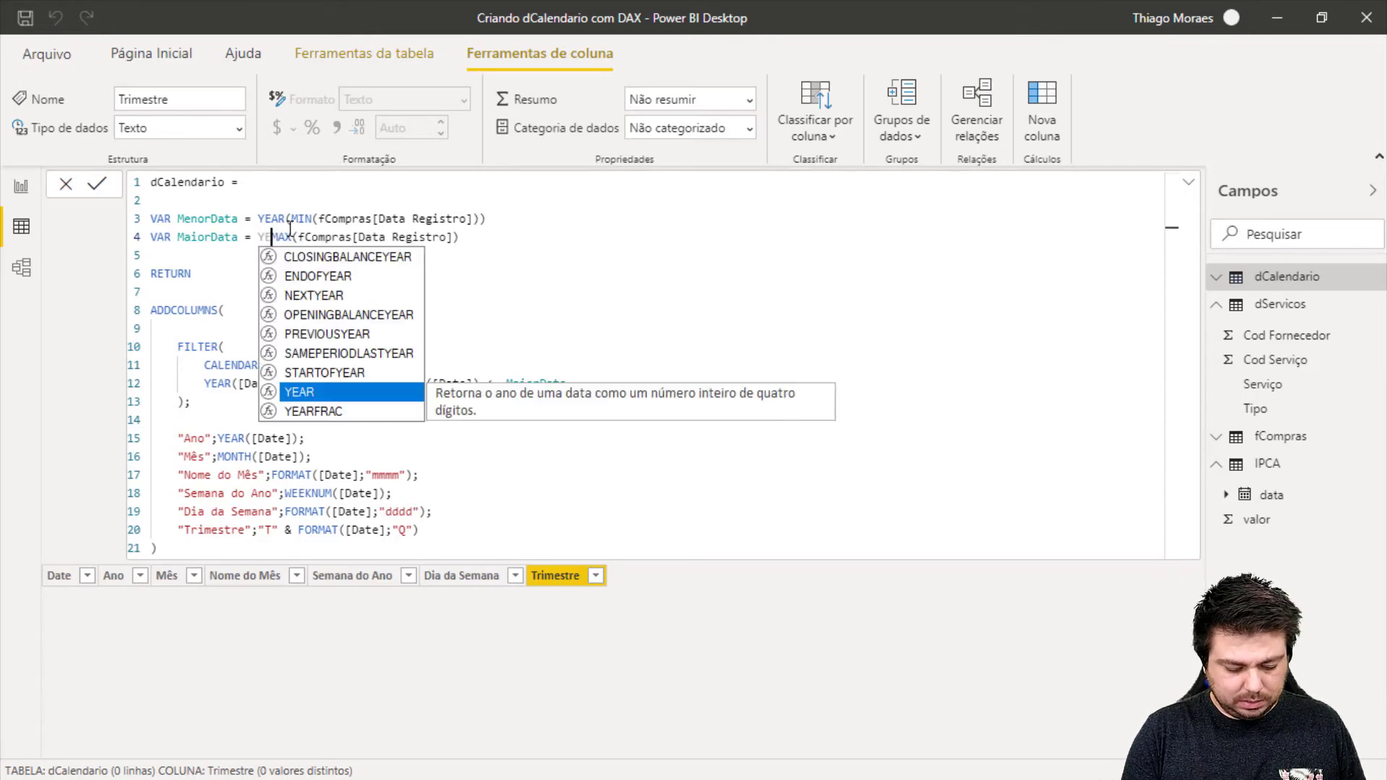
{"action": "left_click", "coordinate": [504, 240]}
{"action": "type", "text": ")"}
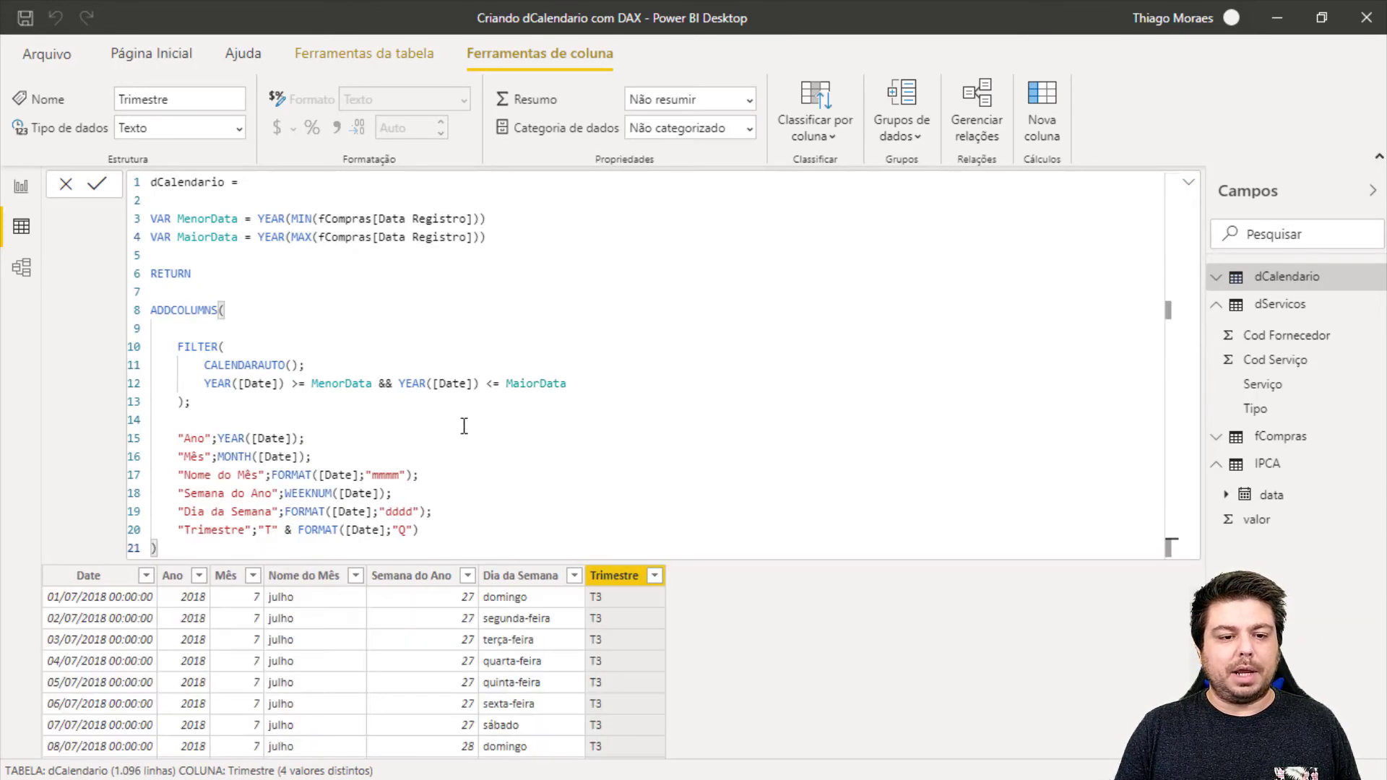
Step: Sort the dCalendario table by Date in ascending order and collapse the formula editor
{"action": "left_click", "coordinate": [144, 576]}
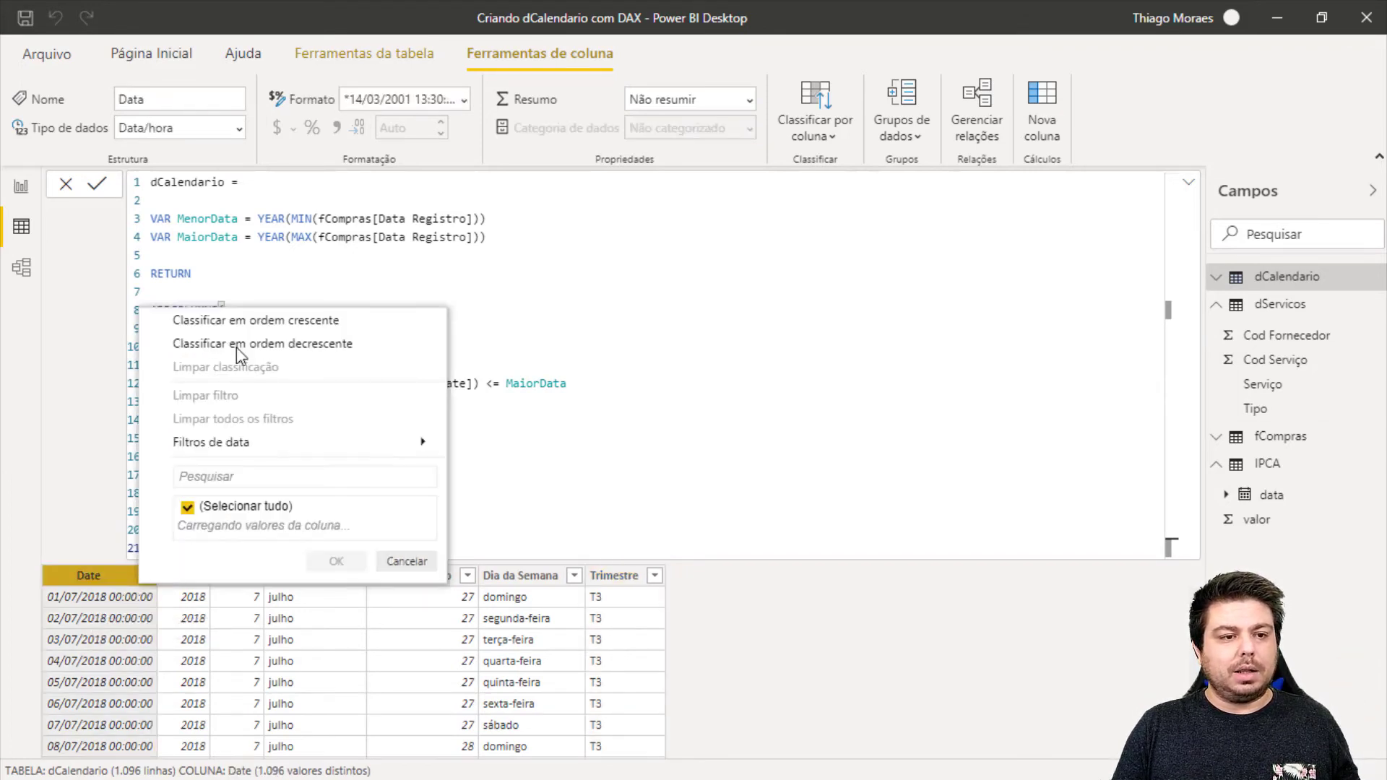
{"action": "left_click", "coordinate": [264, 319]}
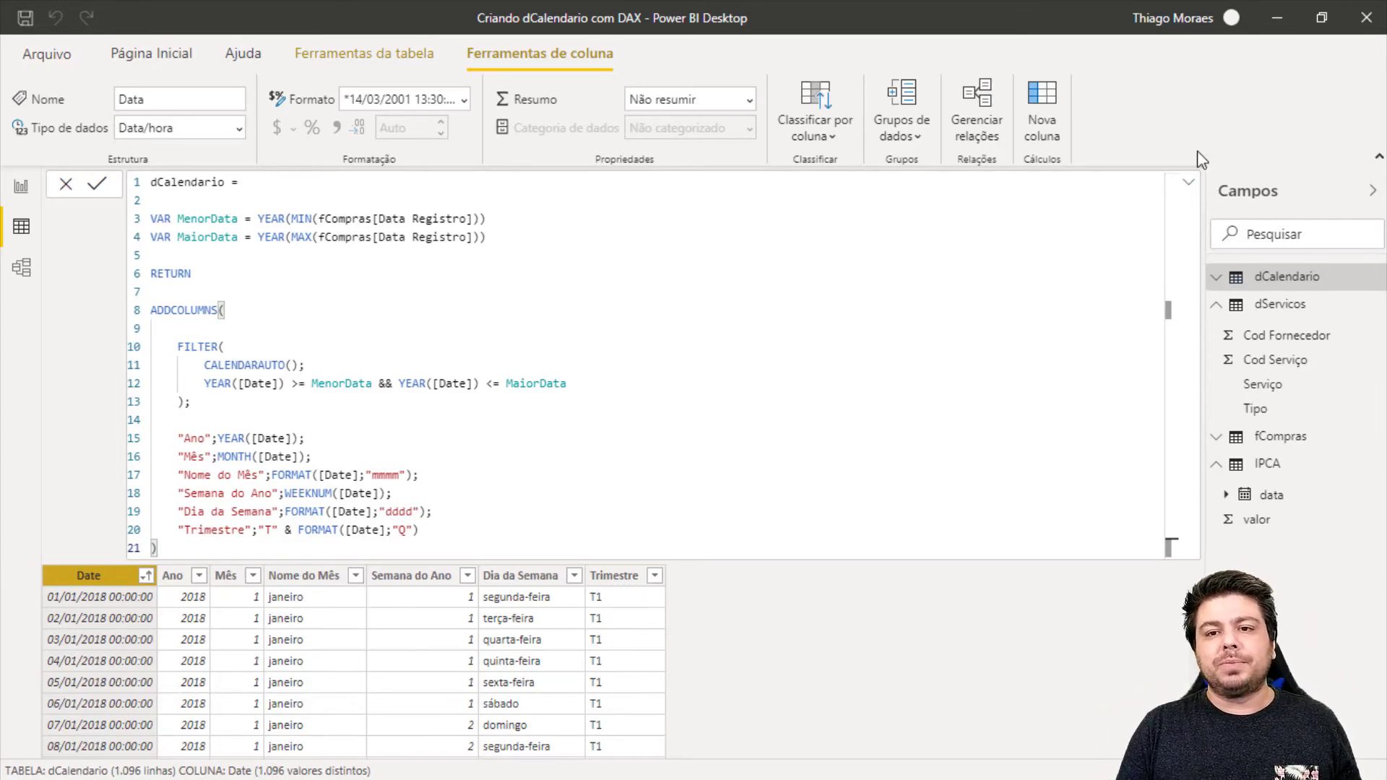
{"action": "left_click", "coordinate": [1189, 185]}
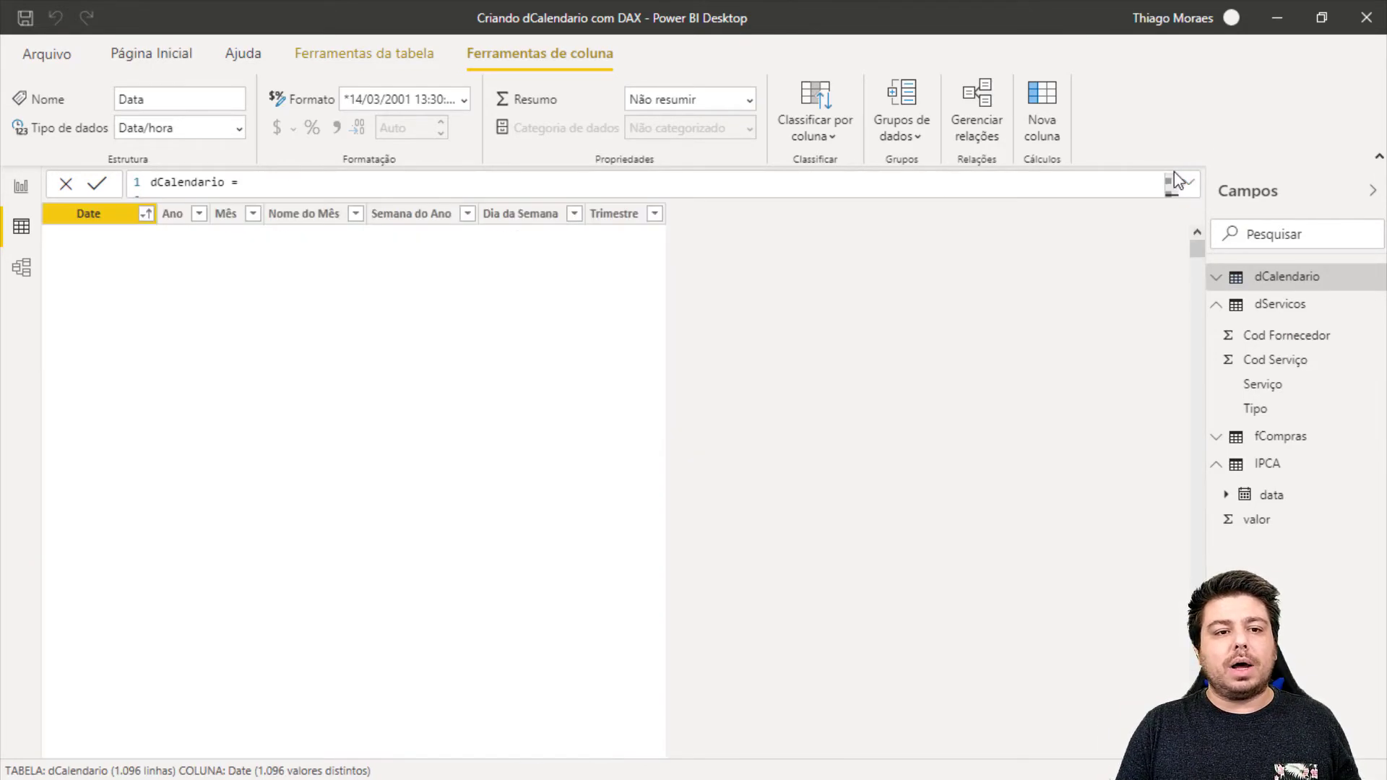
Step: Open the model diagram and arrange dCalendario, IPCA, fCompras and dServicos so that no tables overlap
{"action": "left_click", "coordinate": [22, 267]}
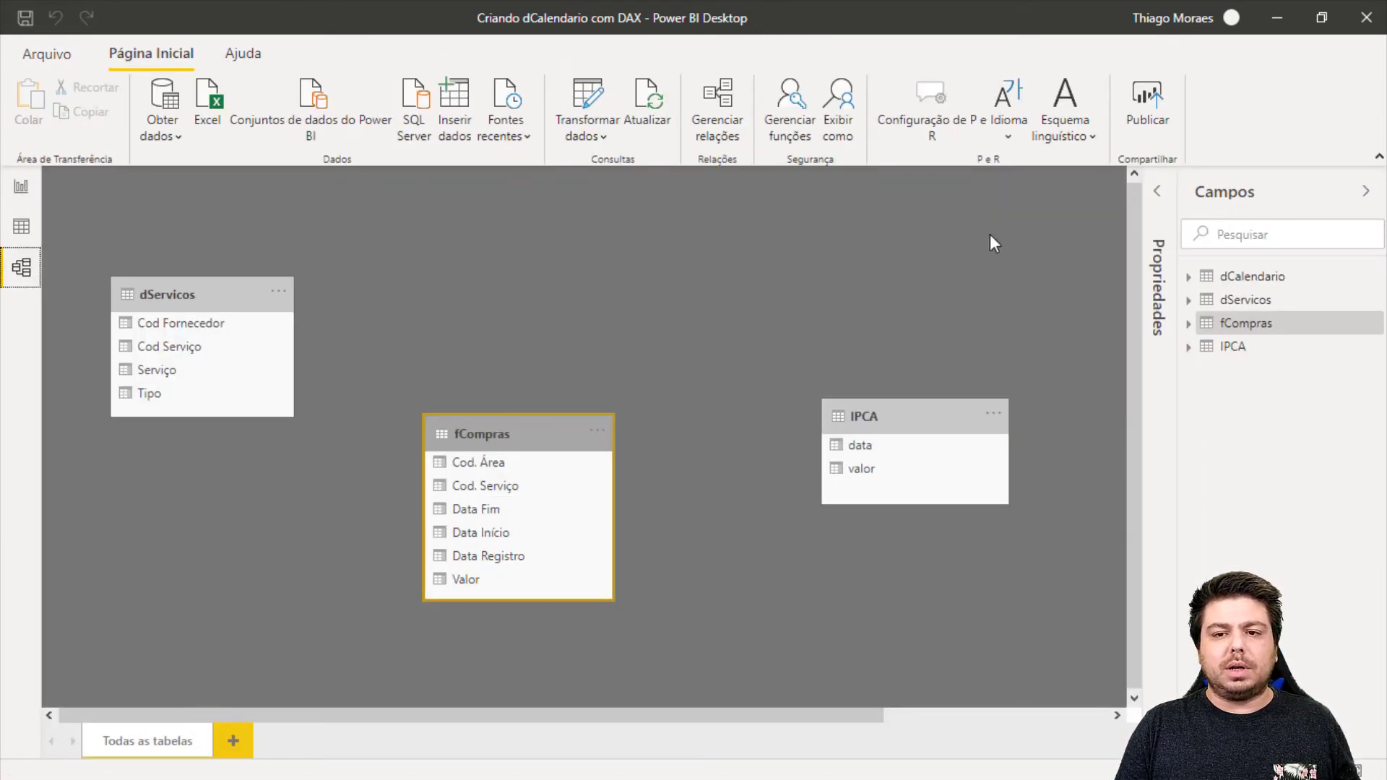
{"action": "left_click", "coordinate": [1365, 191]}
{"action": "left_click_drag", "start_coordinate": [1212, 241], "coordinate": [984, 272]}
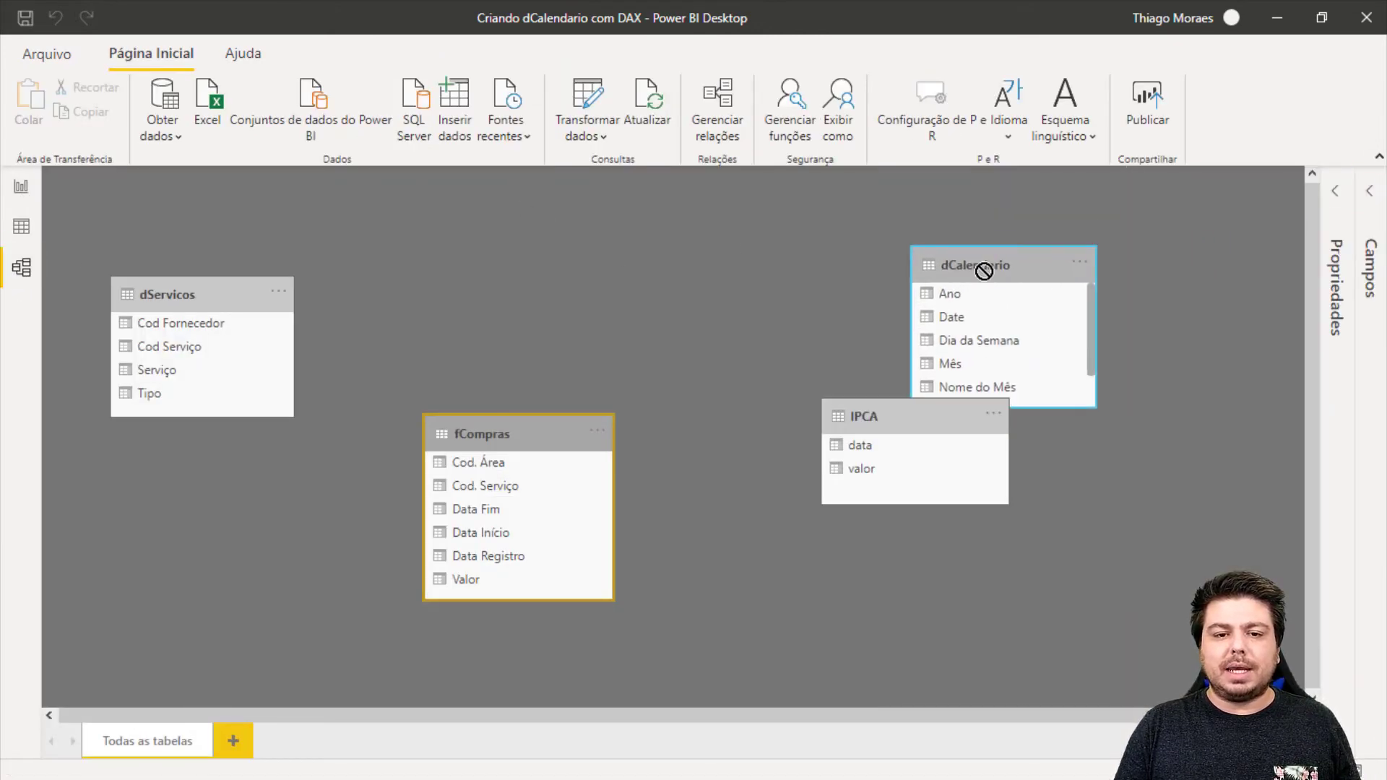
{"action": "left_click_drag", "start_coordinate": [876, 416], "coordinate": [906, 515]}
{"action": "left_click_drag", "start_coordinate": [482, 433], "coordinate": [477, 463]}
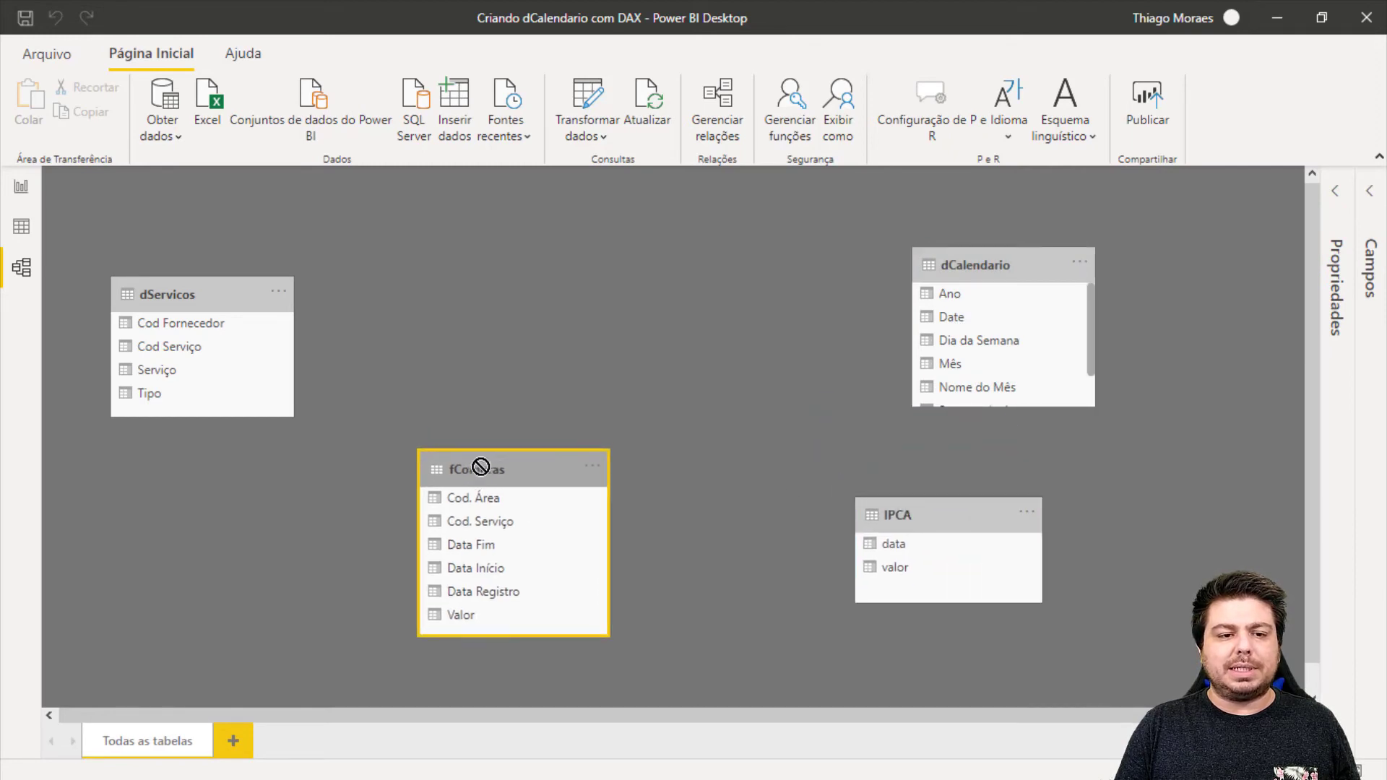
{"action": "left_click_drag", "start_coordinate": [260, 288], "coordinate": [254, 289]}
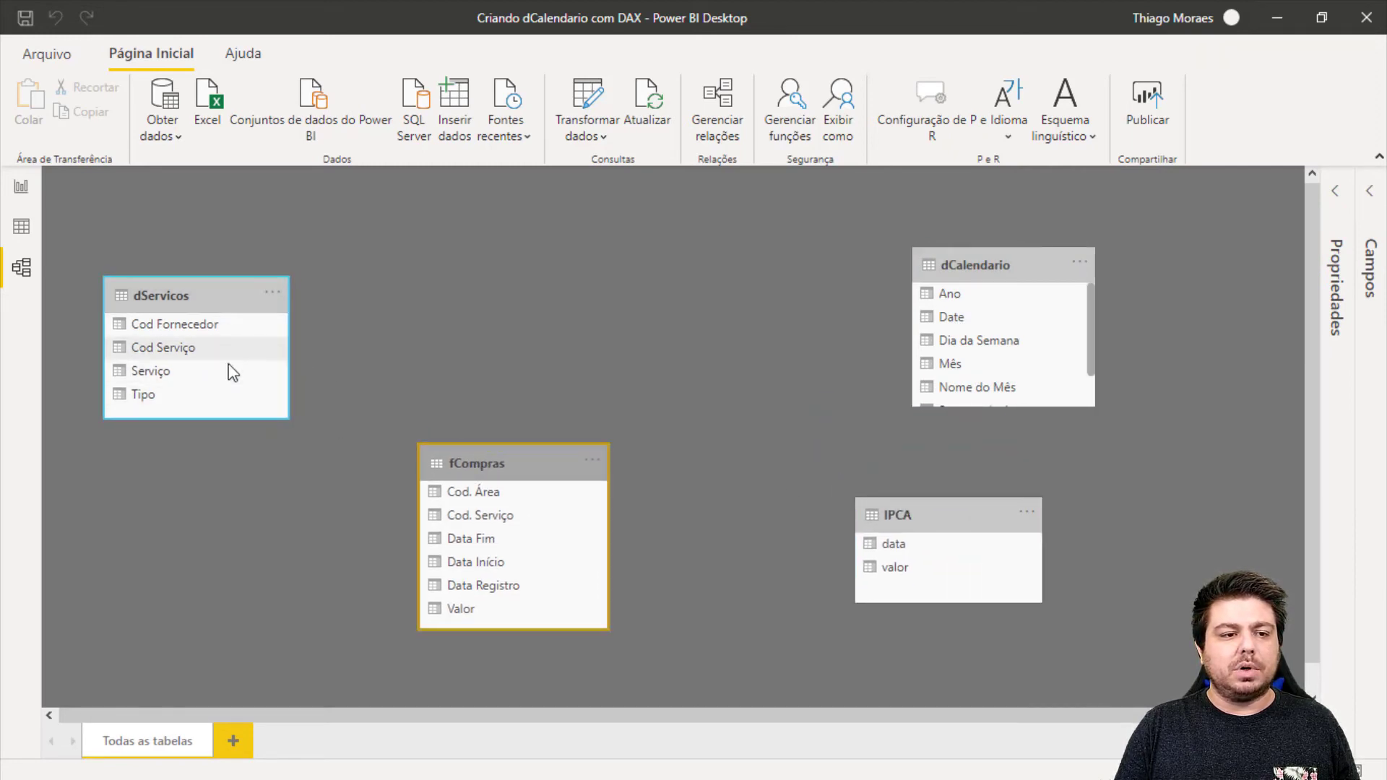
Step: Relate dServicos Cod Serviço to fCompras Cod. Serviço, and dCalendario Date to fCompras Data Registro
{"action": "mouse_move", "coordinate": [486, 516]}
{"action": "left_mouse_down"}
{"action": "mouse_move", "coordinate": [186, 357]}
{"action": "mouse_move", "coordinate": [495, 520]}
{"action": "left_mouse_up"}
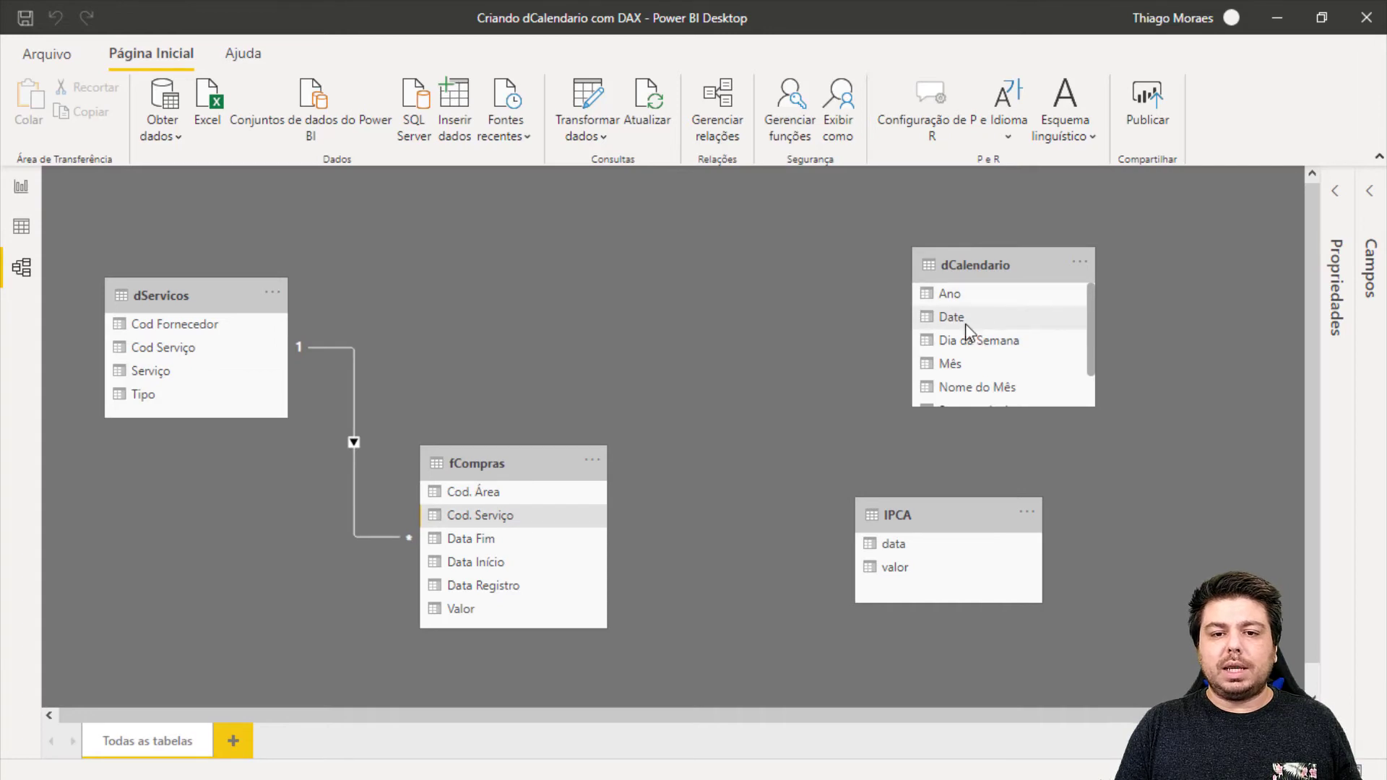
{"action": "scroll", "coordinate": [966, 324], "scroll_direction": "down", "scroll_amount": 1}
{"action": "scroll", "coordinate": [969, 322], "scroll_direction": "up", "scroll_amount": 1}
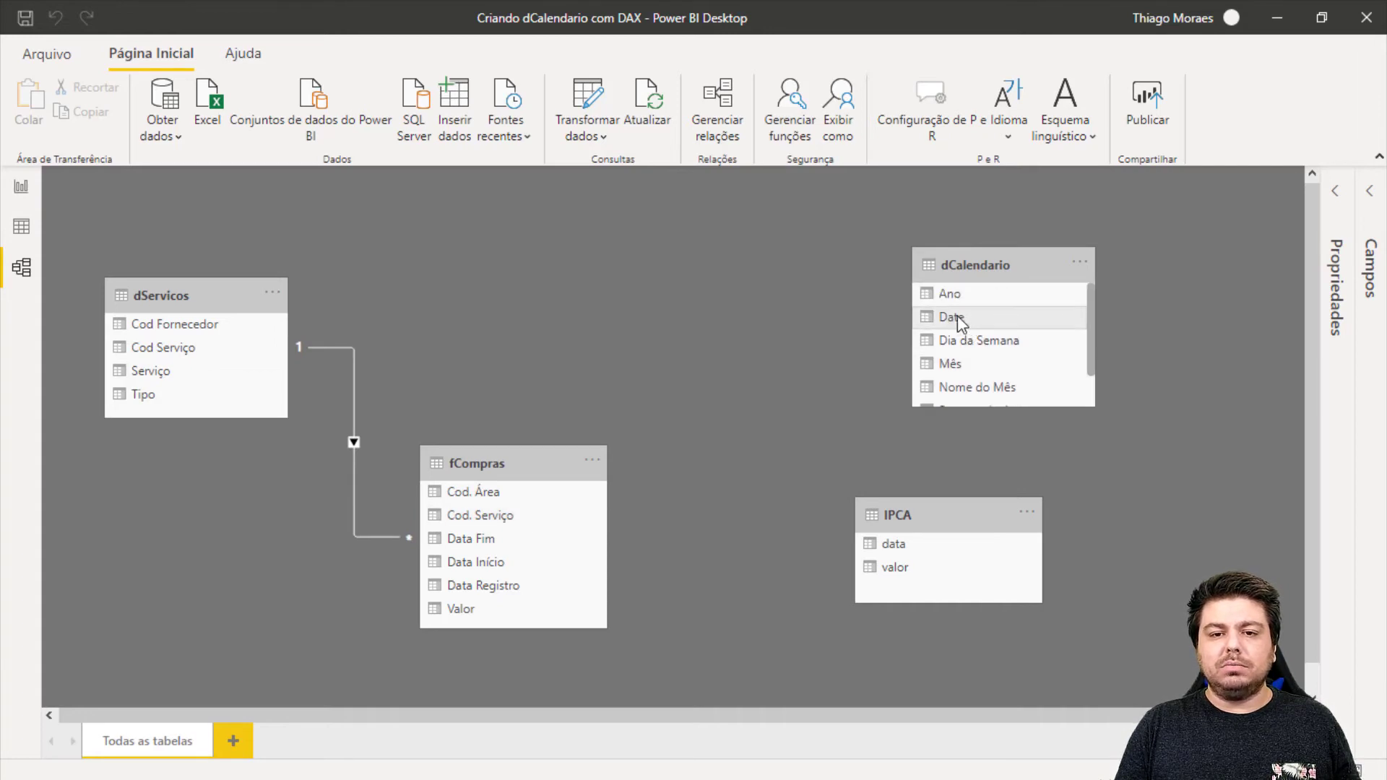
{"action": "left_click_drag", "start_coordinate": [966, 318], "coordinate": [491, 588]}
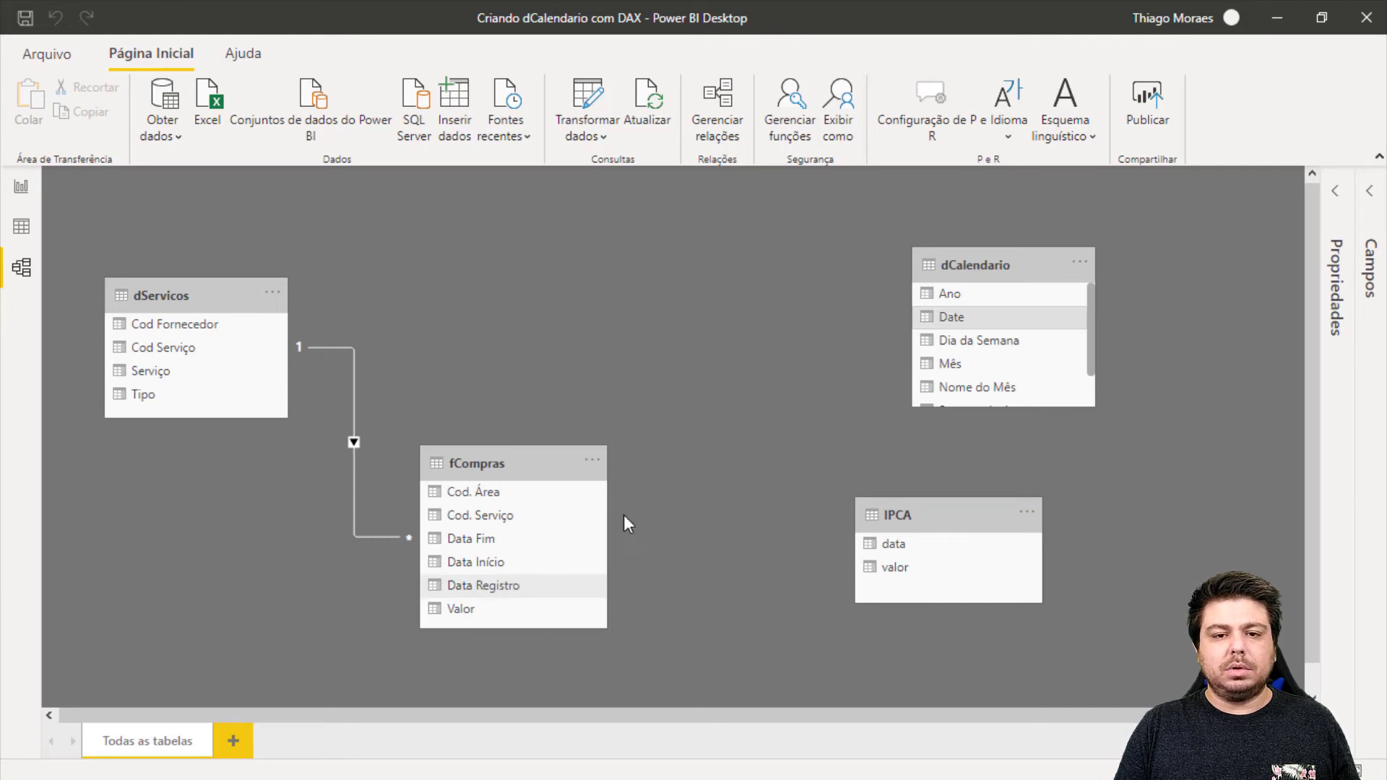
{"action": "left_click", "coordinate": [912, 513]}
{"action": "left_click_drag", "start_coordinate": [912, 513], "coordinate": [980, 522]}
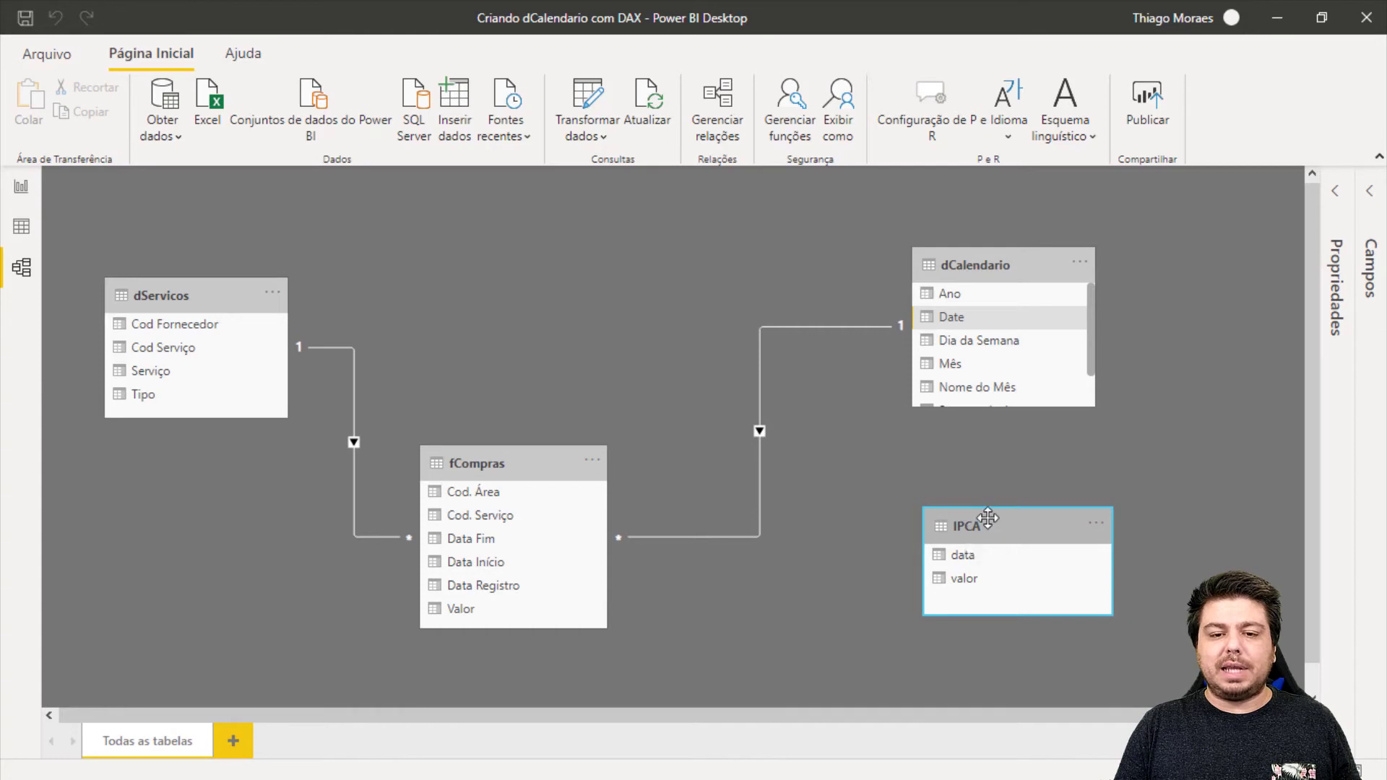
Step: Insert a matrix on the report page with dCalendario Ano and Nome do Mês as rows and fCompras Valor as values
{"action": "left_click", "coordinate": [21, 191]}
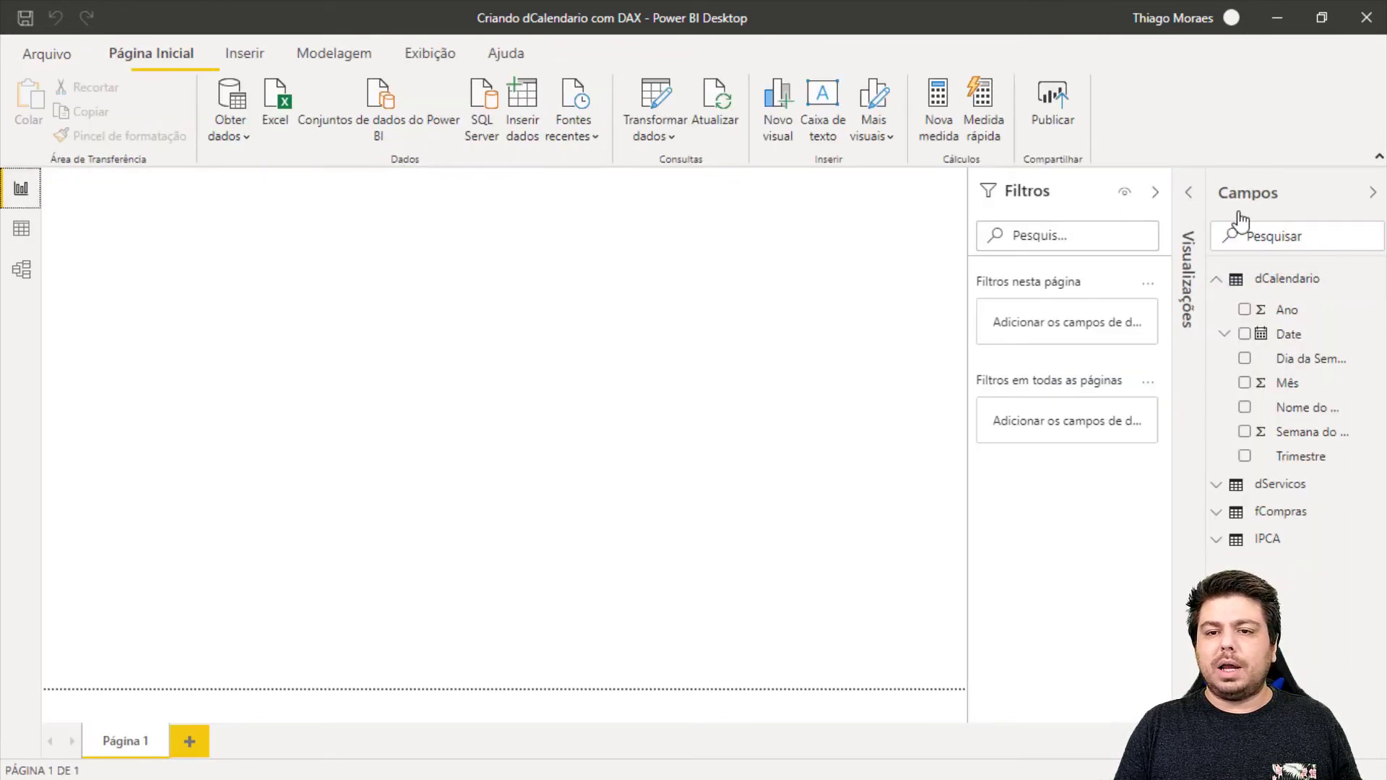
{"action": "left_click", "coordinate": [1154, 192]}
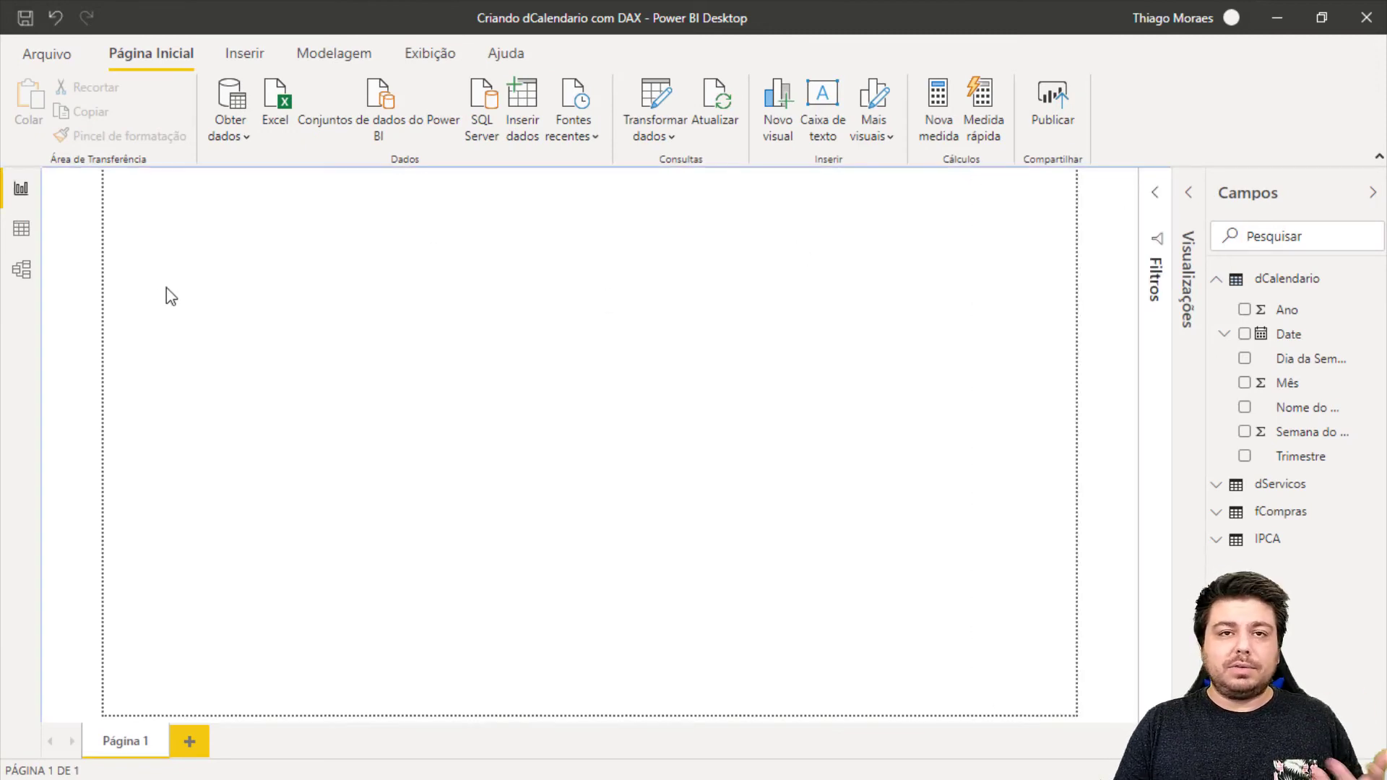
{"action": "left_click", "coordinate": [1189, 193]}
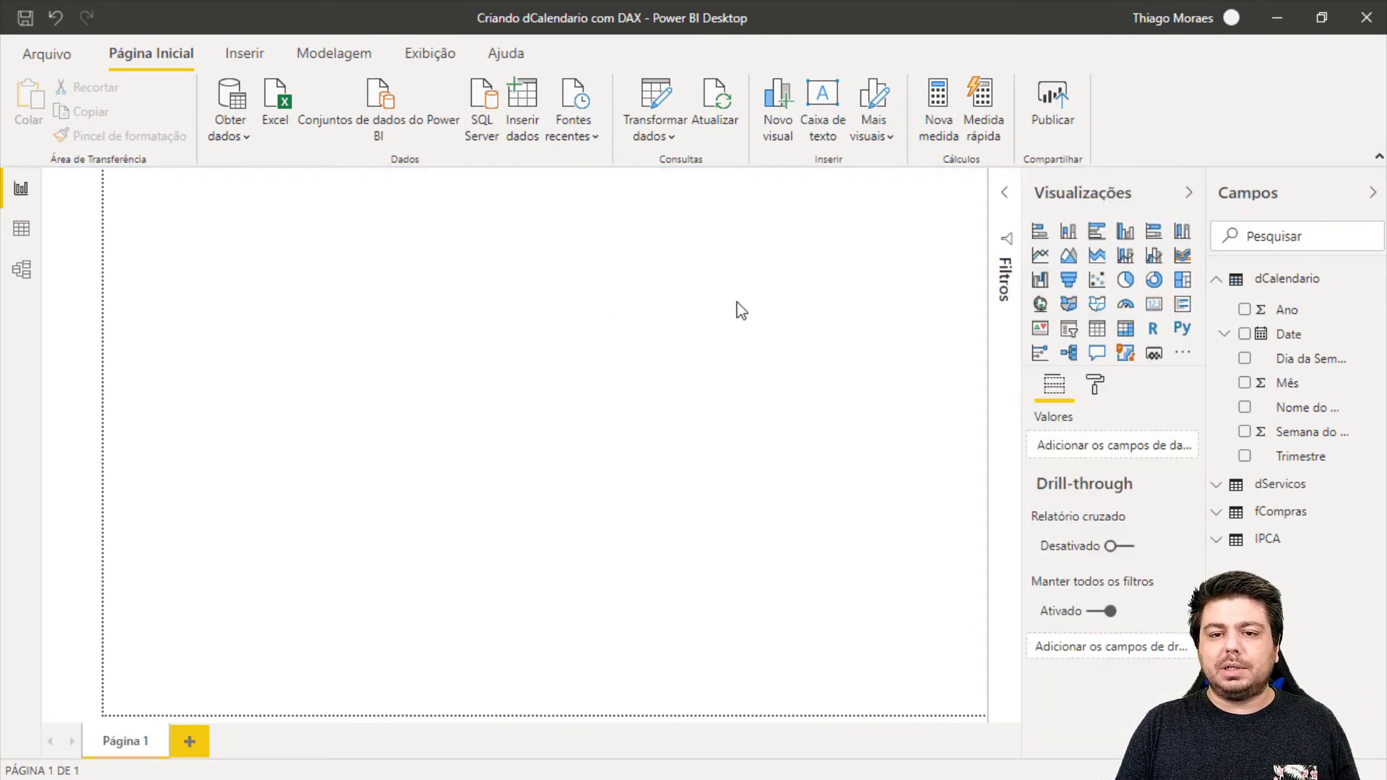
{"action": "left_click", "coordinate": [1126, 330]}
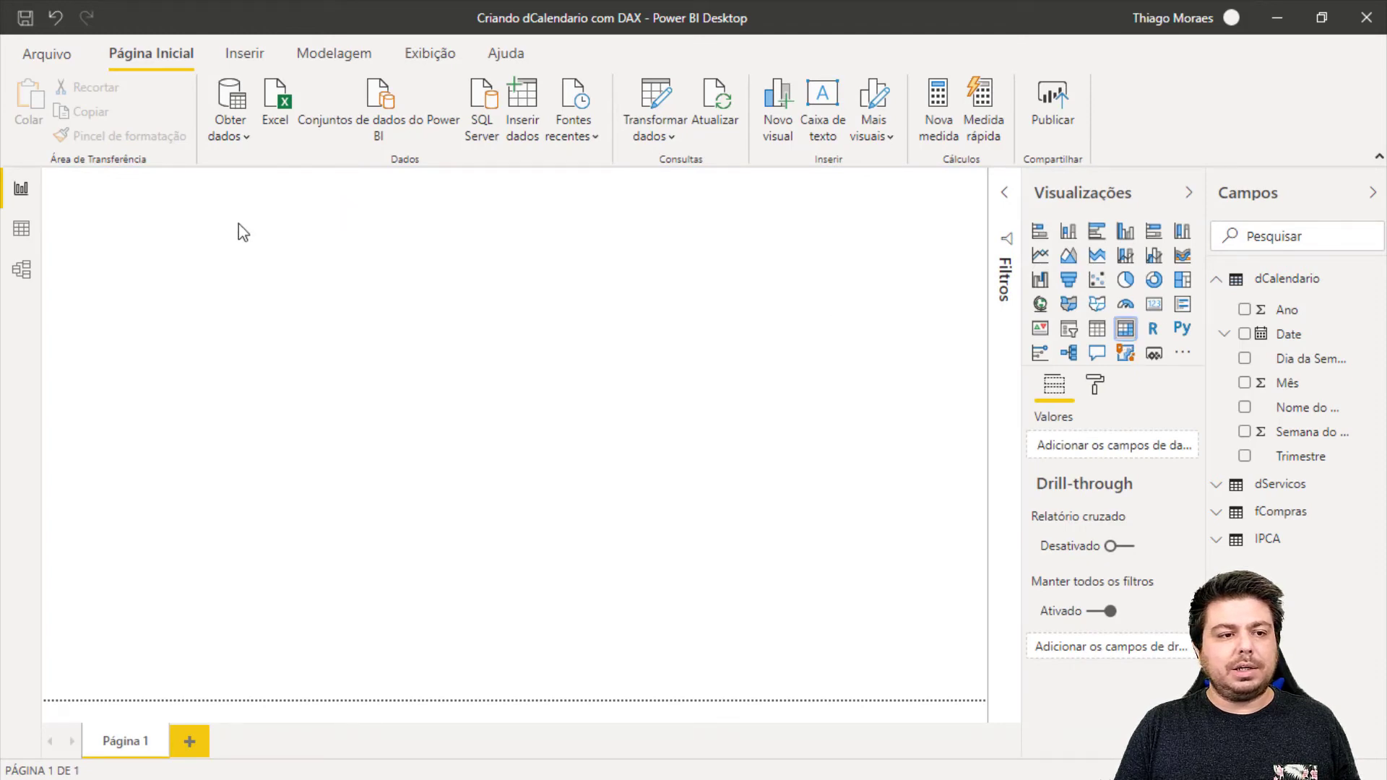
{"action": "left_click_drag", "start_coordinate": [1298, 312], "coordinate": [1139, 454]}
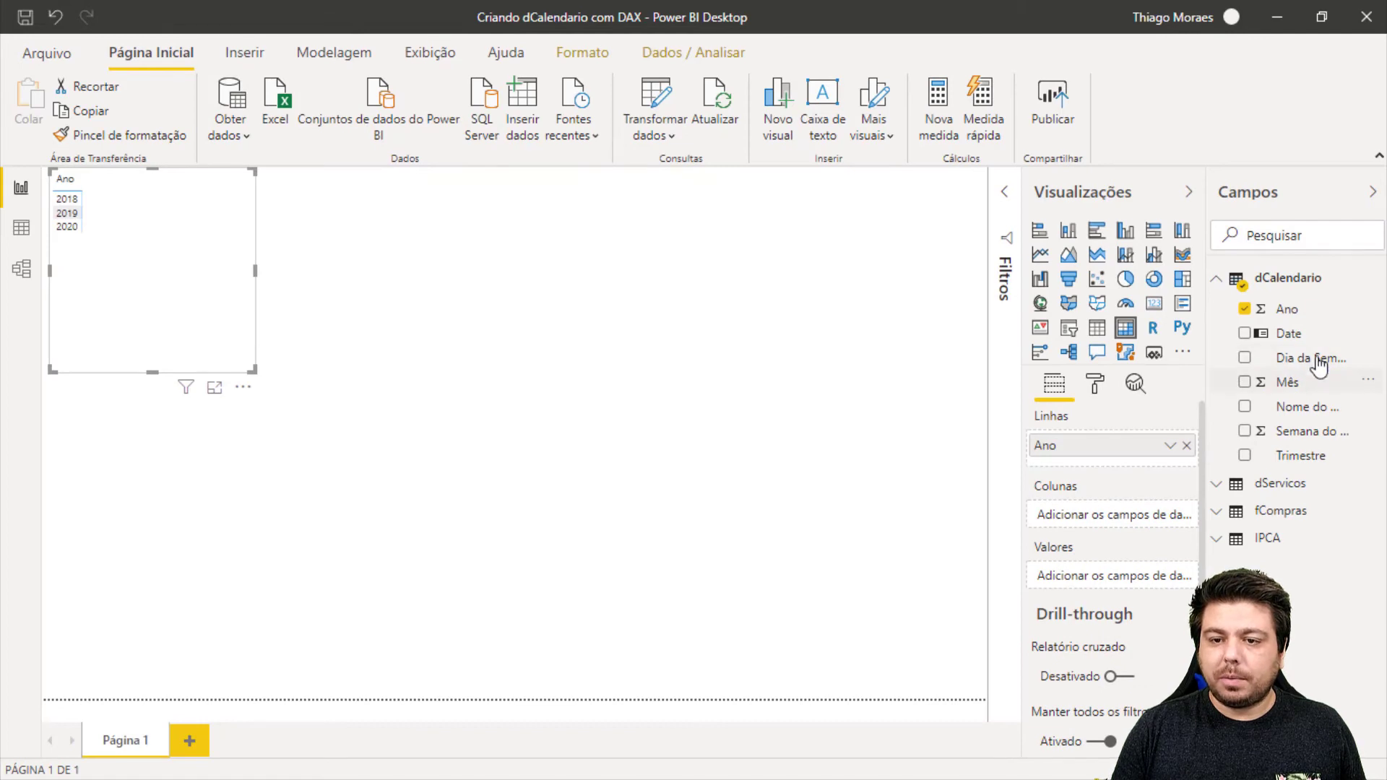
{"action": "left_click_drag", "start_coordinate": [1298, 417], "coordinate": [1152, 466]}
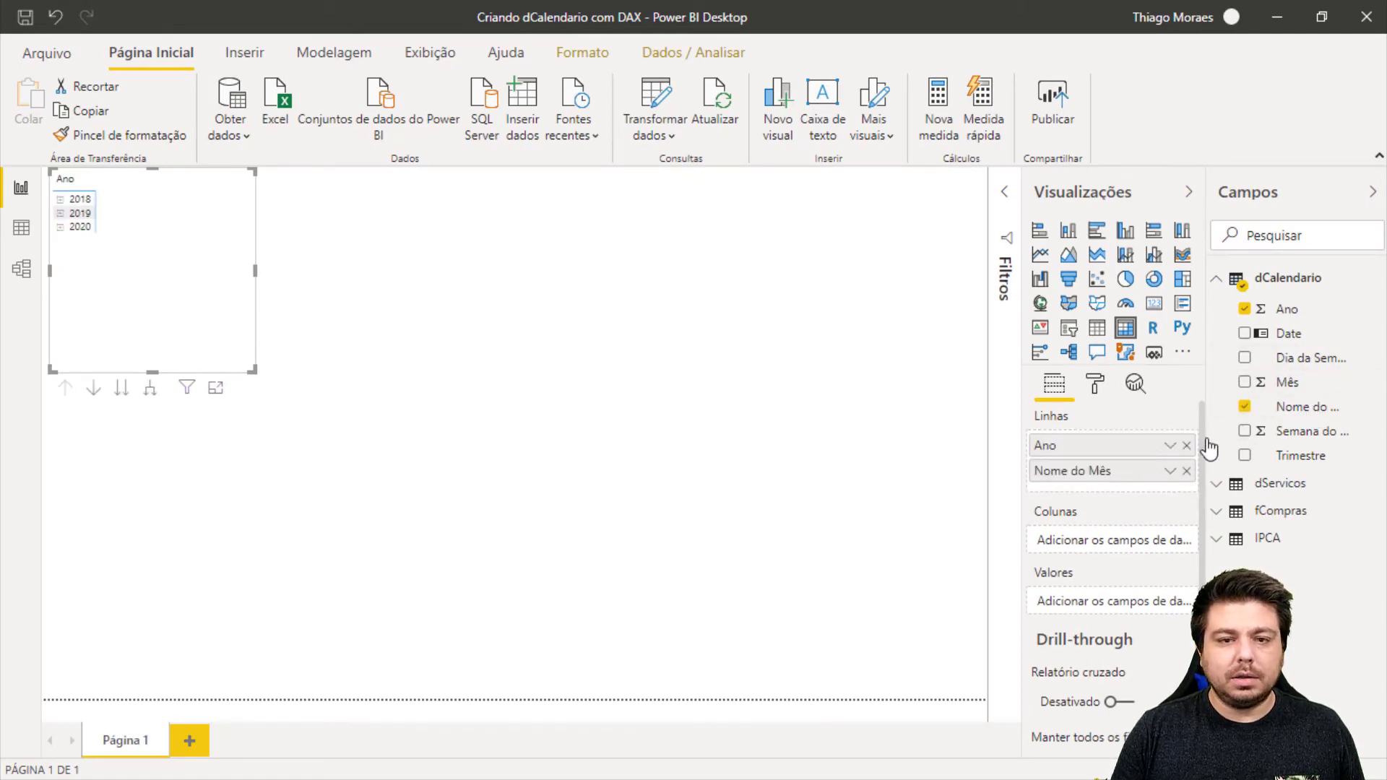
{"action": "left_click", "coordinate": [1220, 515]}
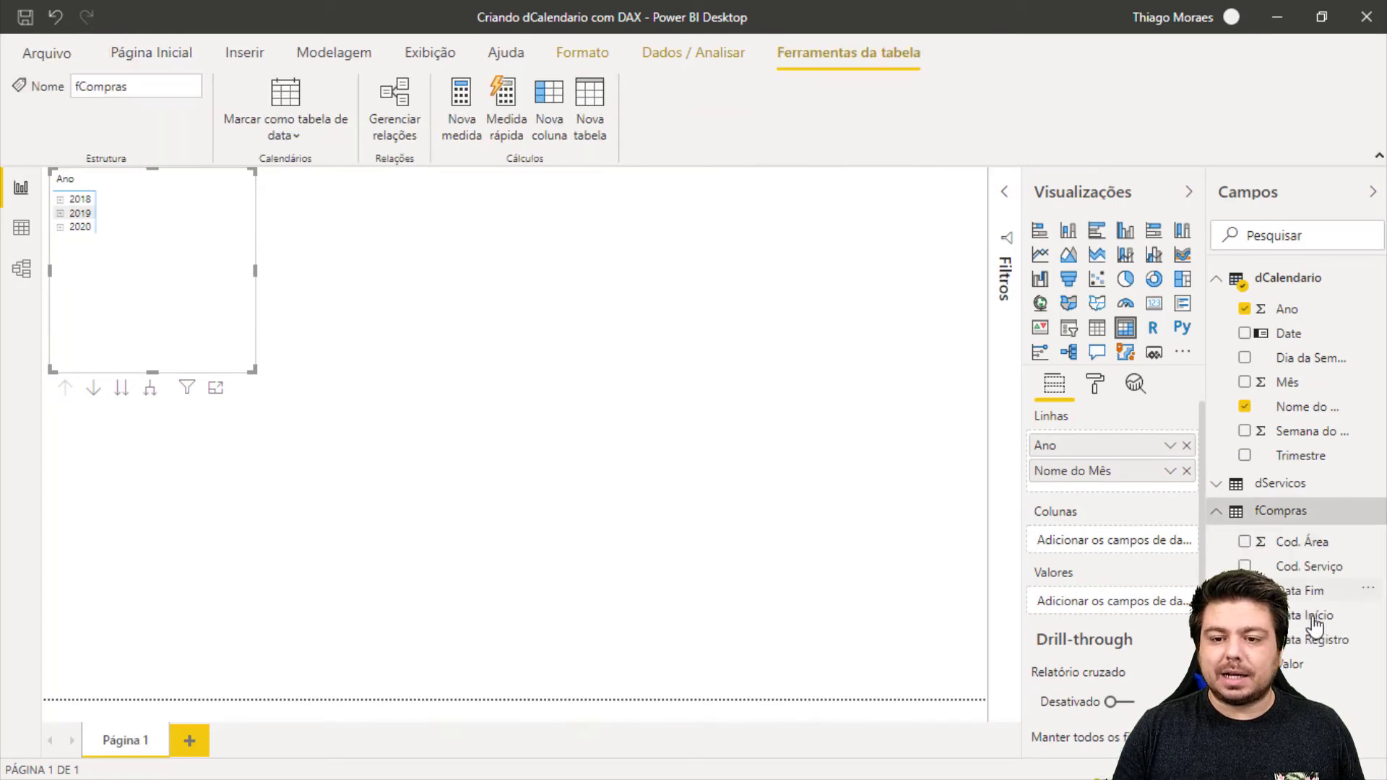
{"action": "left_click_drag", "start_coordinate": [1301, 671], "coordinate": [1113, 602]}
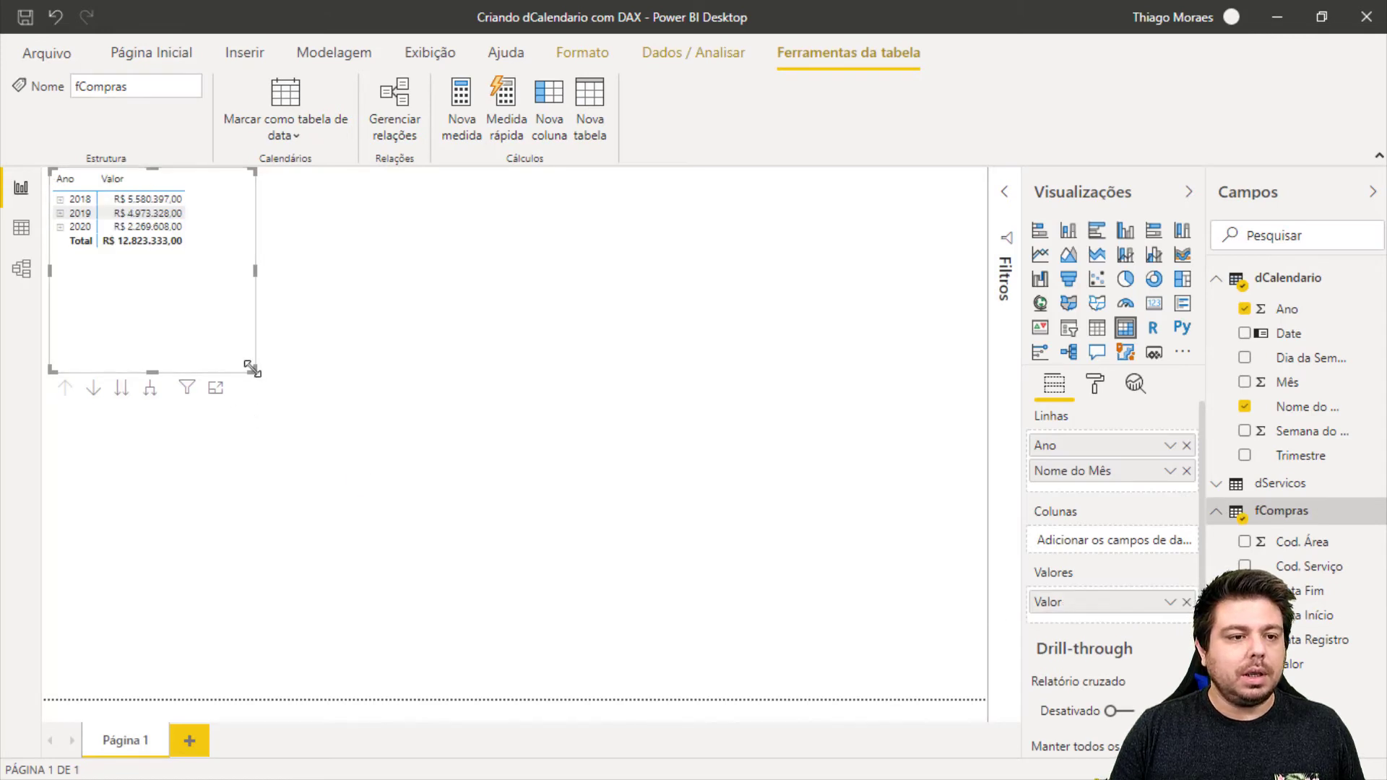
Step: Enlarge and reposition the matrix on the page, and expand 2018 into its months
{"action": "left_click_drag", "start_coordinate": [251, 368], "coordinate": [320, 421]}
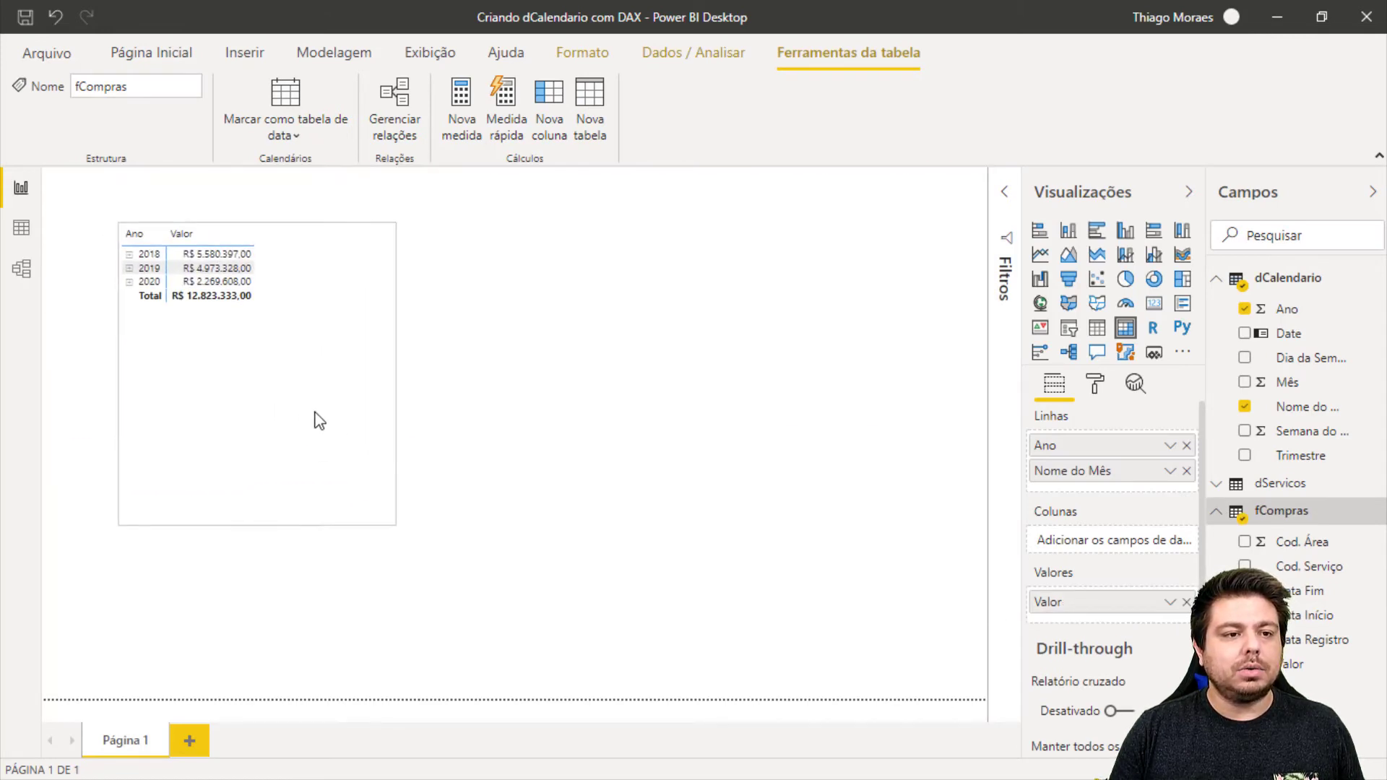
{"action": "left_click", "coordinate": [129, 255]}
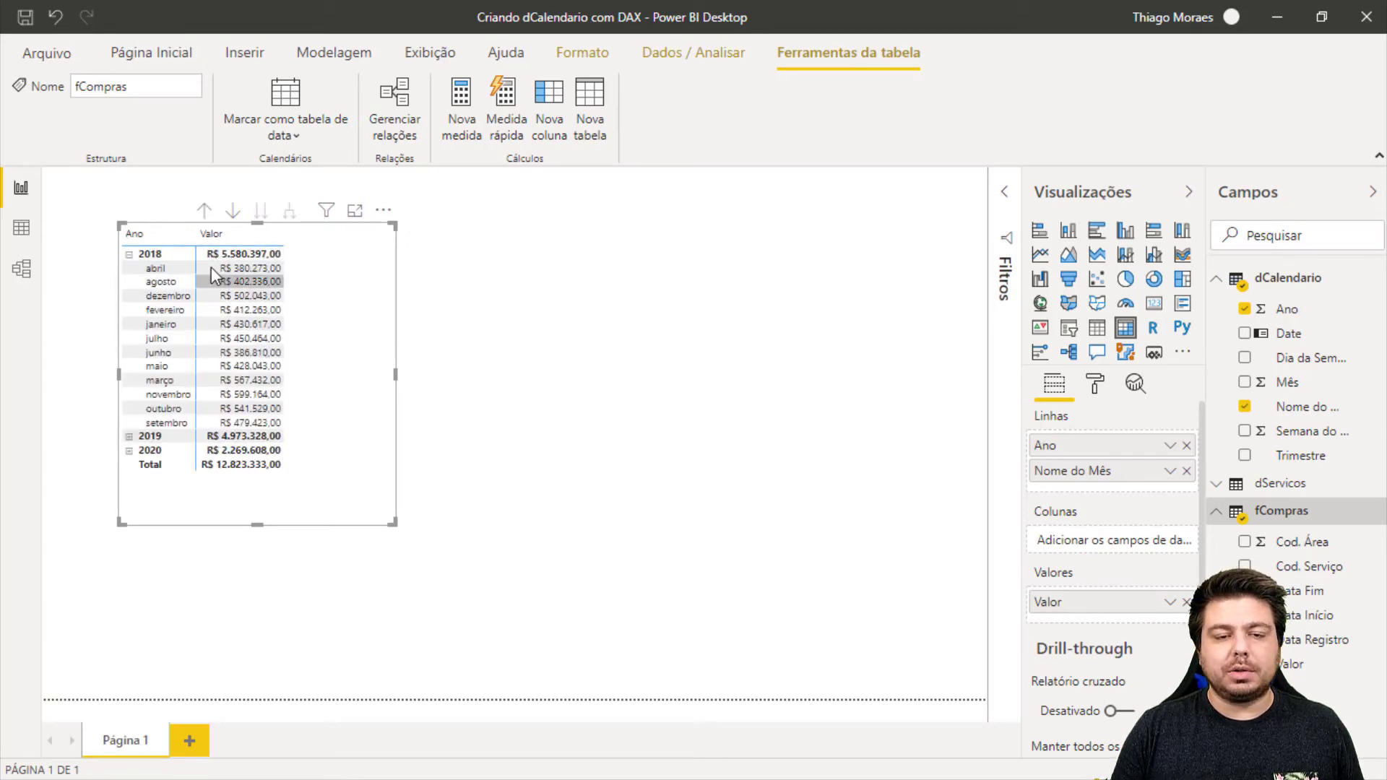
{"action": "left_click_drag", "start_coordinate": [375, 309], "coordinate": [357, 299]}
Step: Set the text size in the matrix's grid formatting to 16 pt
{"action": "left_click", "coordinate": [1096, 384]}
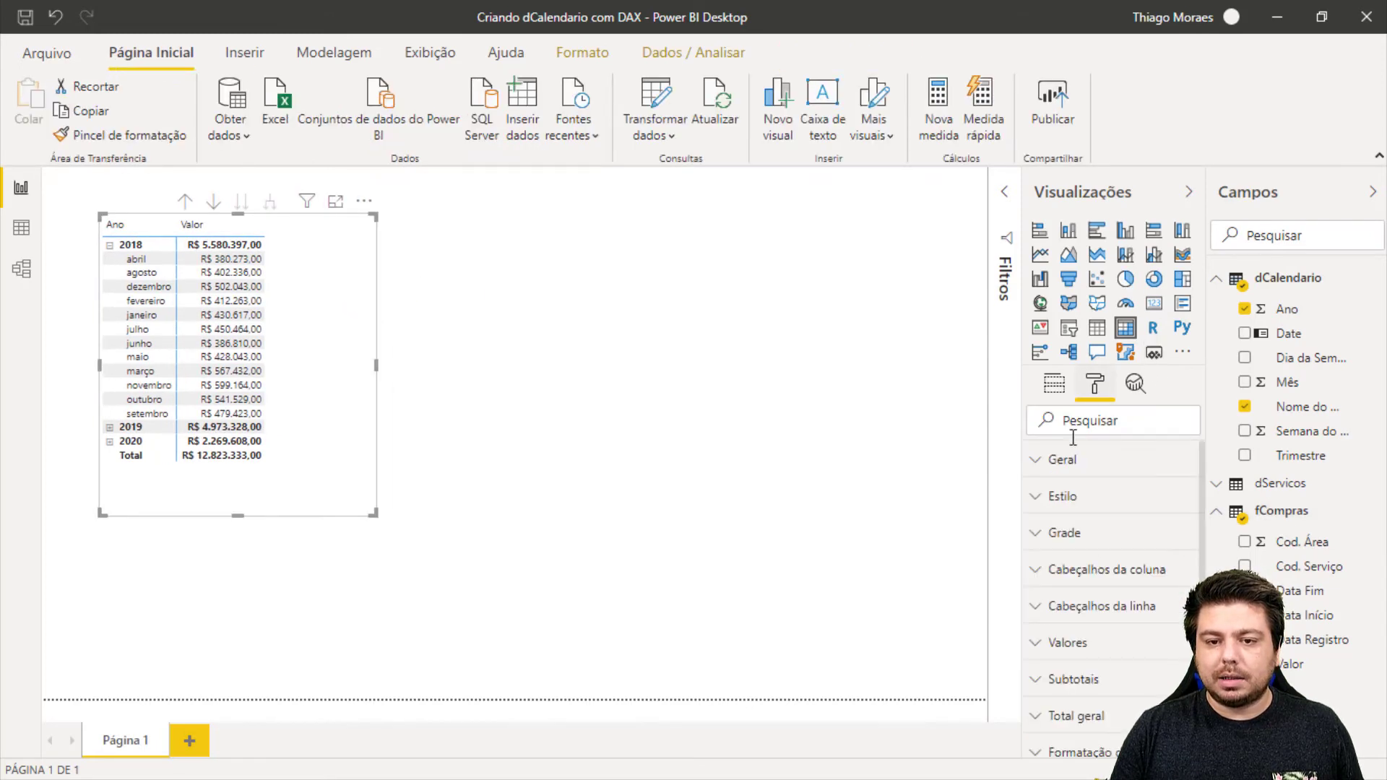
{"action": "left_click", "coordinate": [1061, 535]}
{"action": "scroll", "coordinate": [1106, 539], "scroll_direction": "down", "scroll_amount": 4}
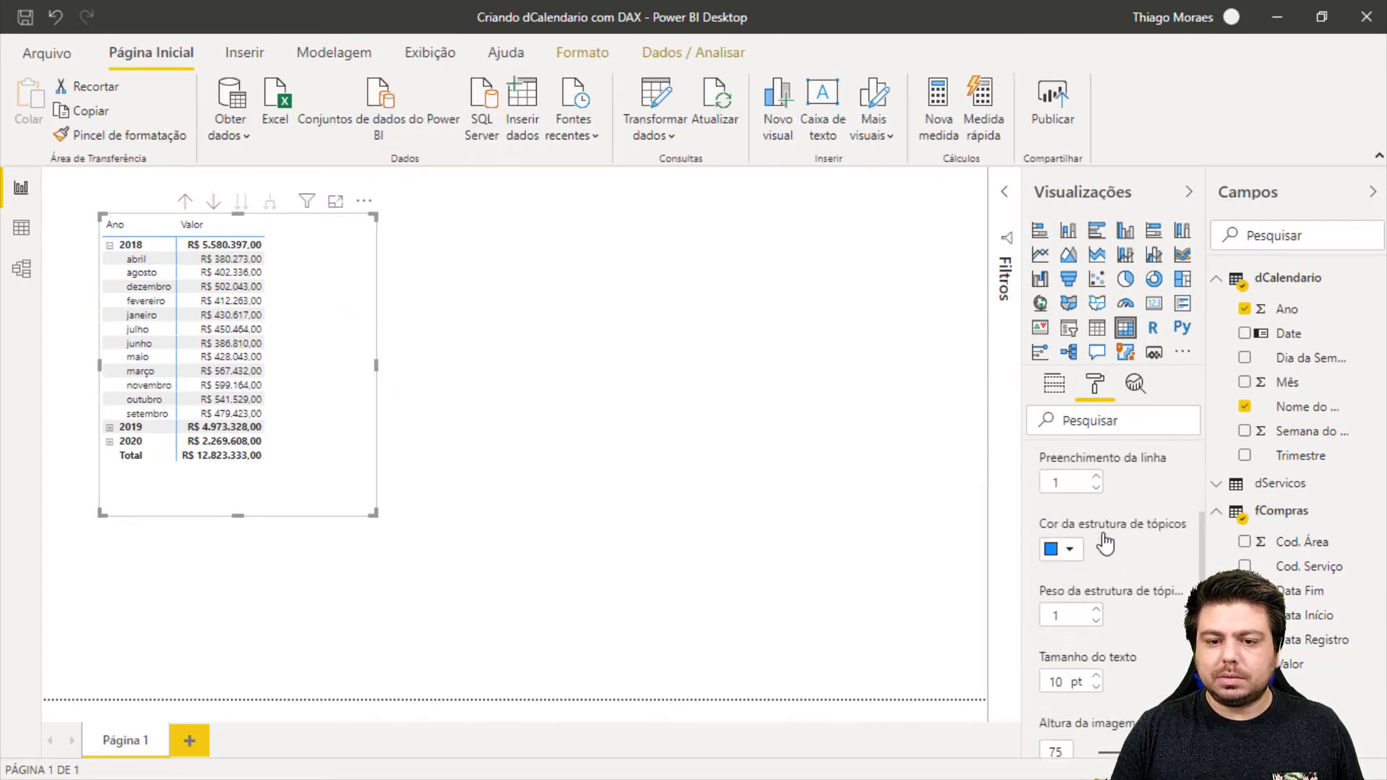
{"action": "scroll", "coordinate": [1091, 535], "scroll_direction": "down", "scroll_amount": 3}
{"action": "scroll", "coordinate": [1095, 538], "scroll_direction": "up", "scroll_amount": 1}
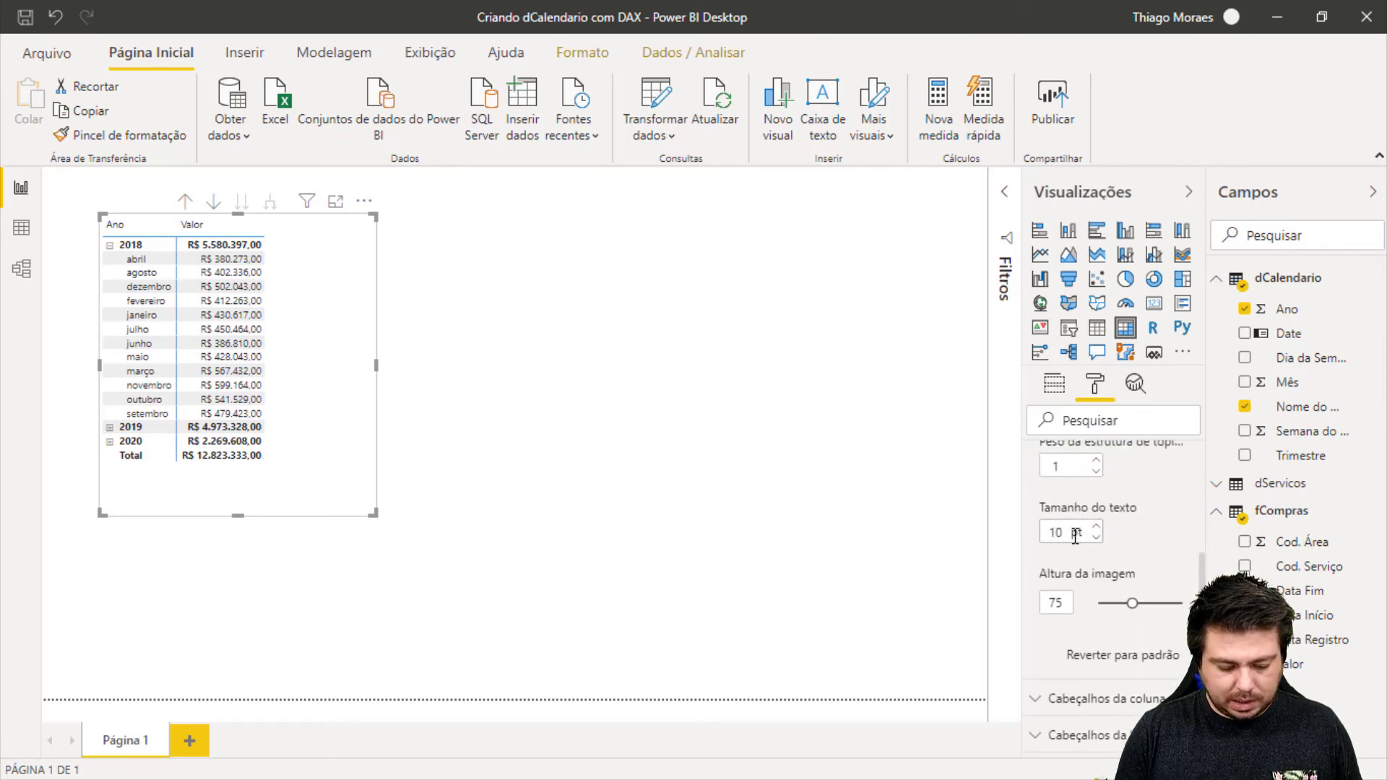
{"action": "left_click", "coordinate": [1076, 534]}
{"action": "type", "text": "16"}
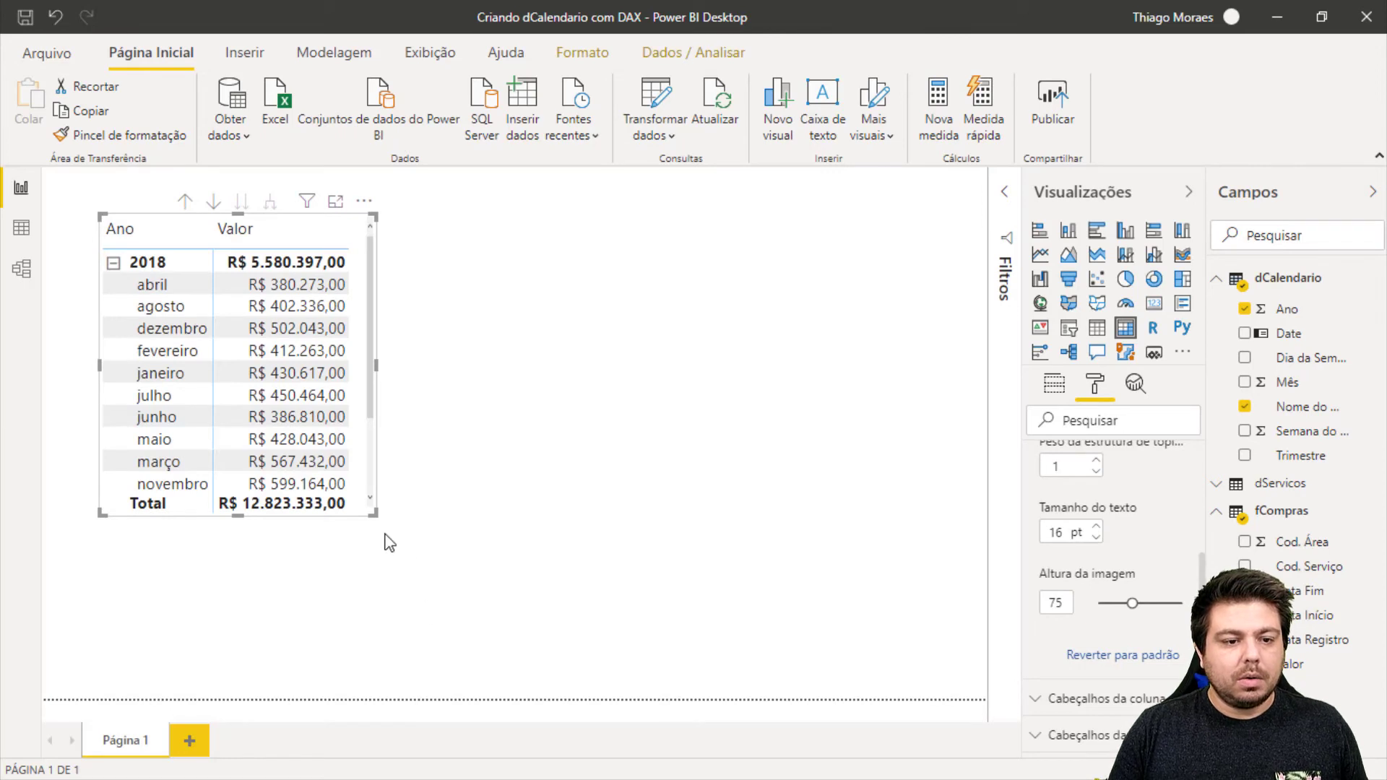
Step: Enlarge the matrix to fit all the 2018 months and adjust its position on the page
{"action": "left_click_drag", "start_coordinate": [375, 514], "coordinate": [427, 579]}
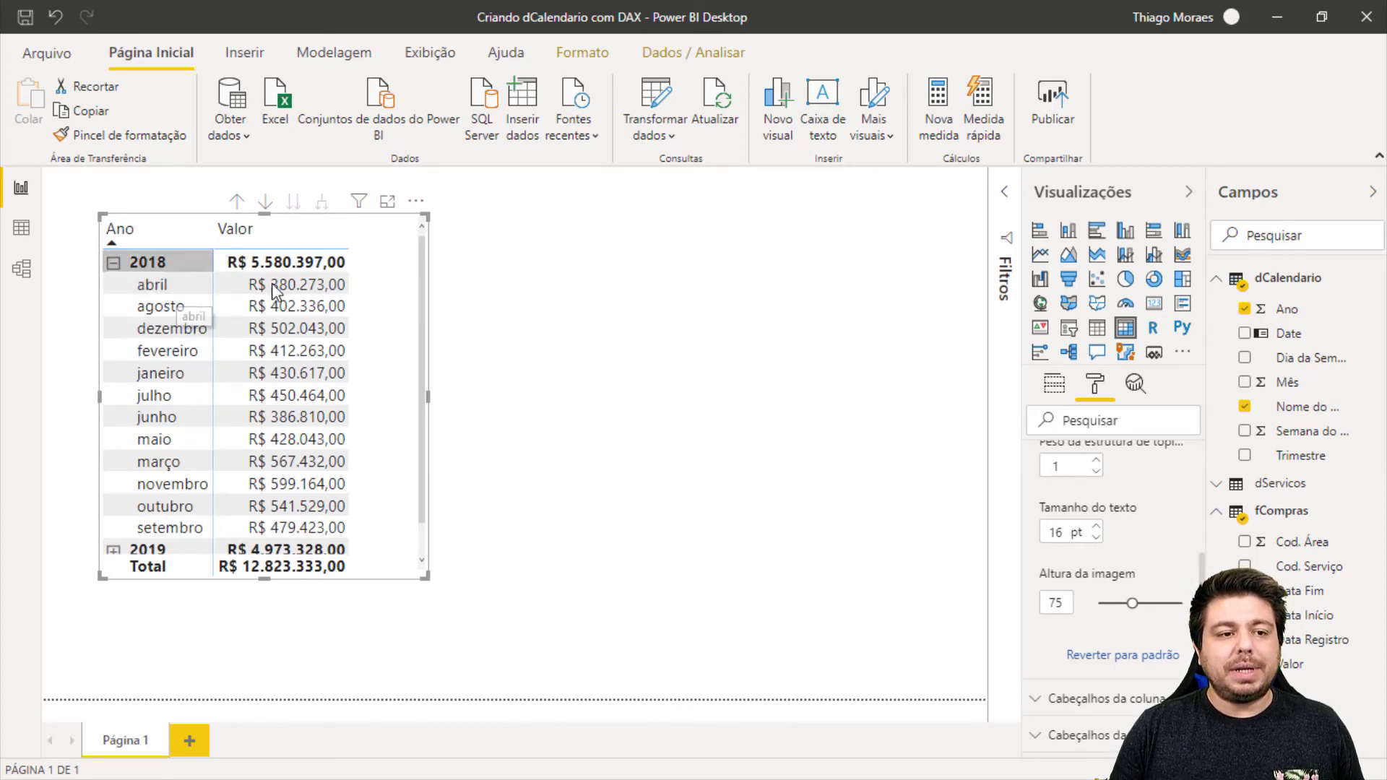
{"action": "left_click_drag", "start_coordinate": [391, 297], "coordinate": [371, 289]}
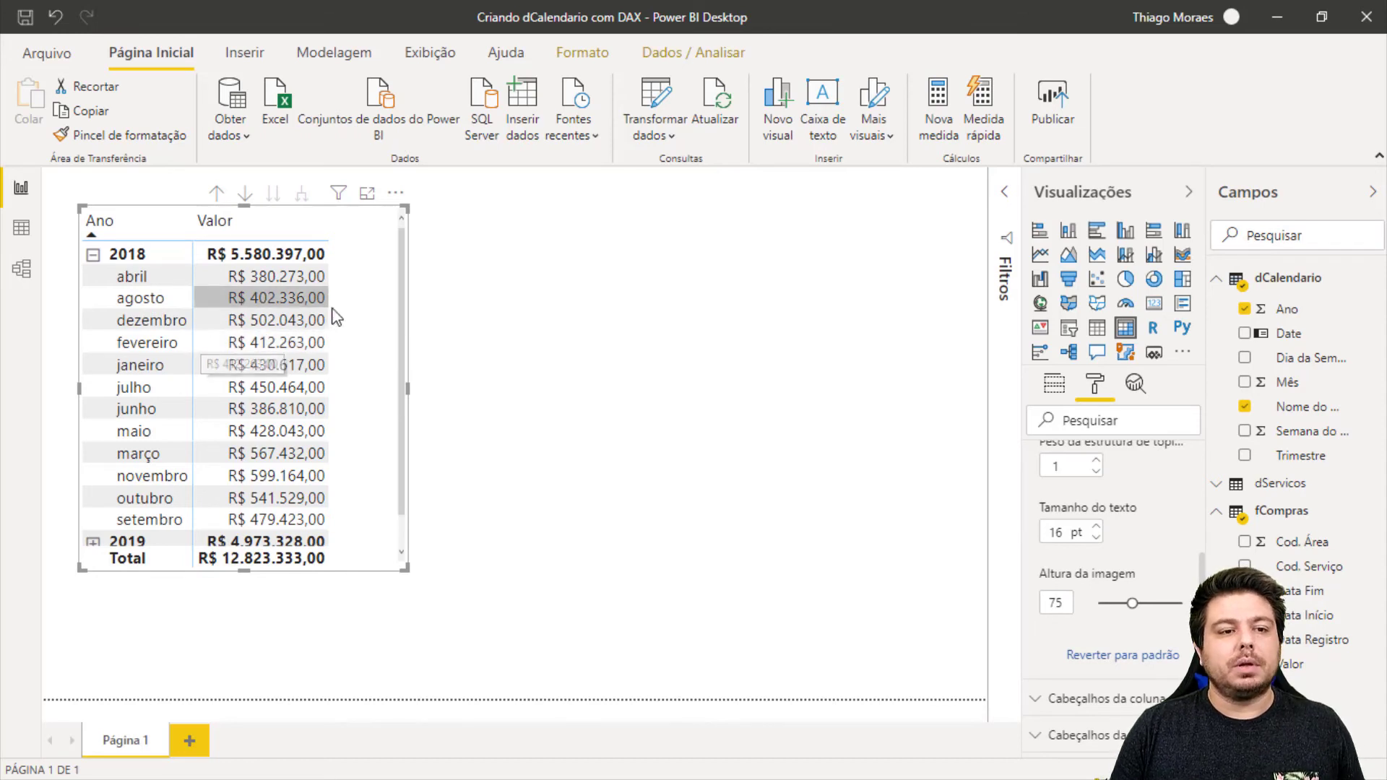
{"action": "left_click_drag", "start_coordinate": [365, 297], "coordinate": [378, 313]}
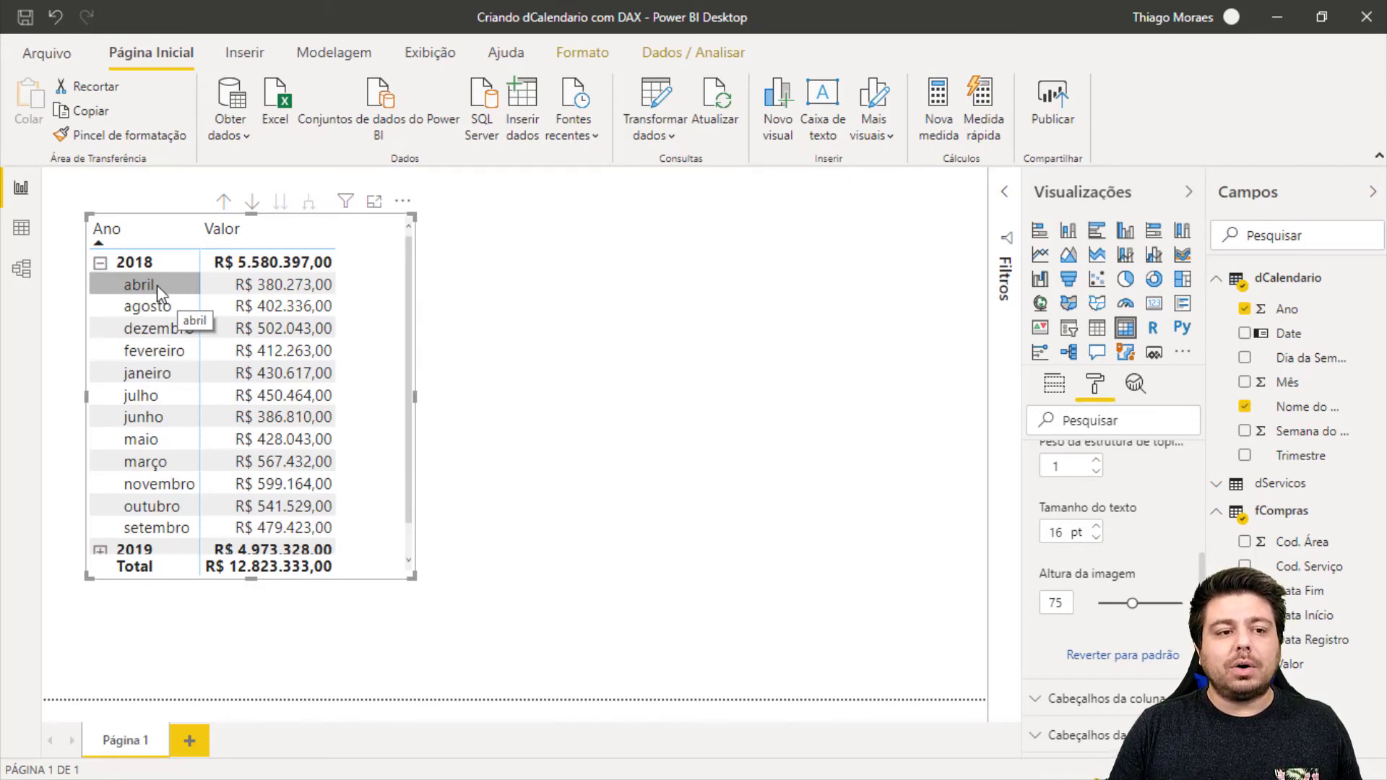
Step: Sort the dCalendario Nome do Mês column by Mês and shift the matrix slightly down on the page
{"action": "left_click", "coordinate": [1307, 412]}
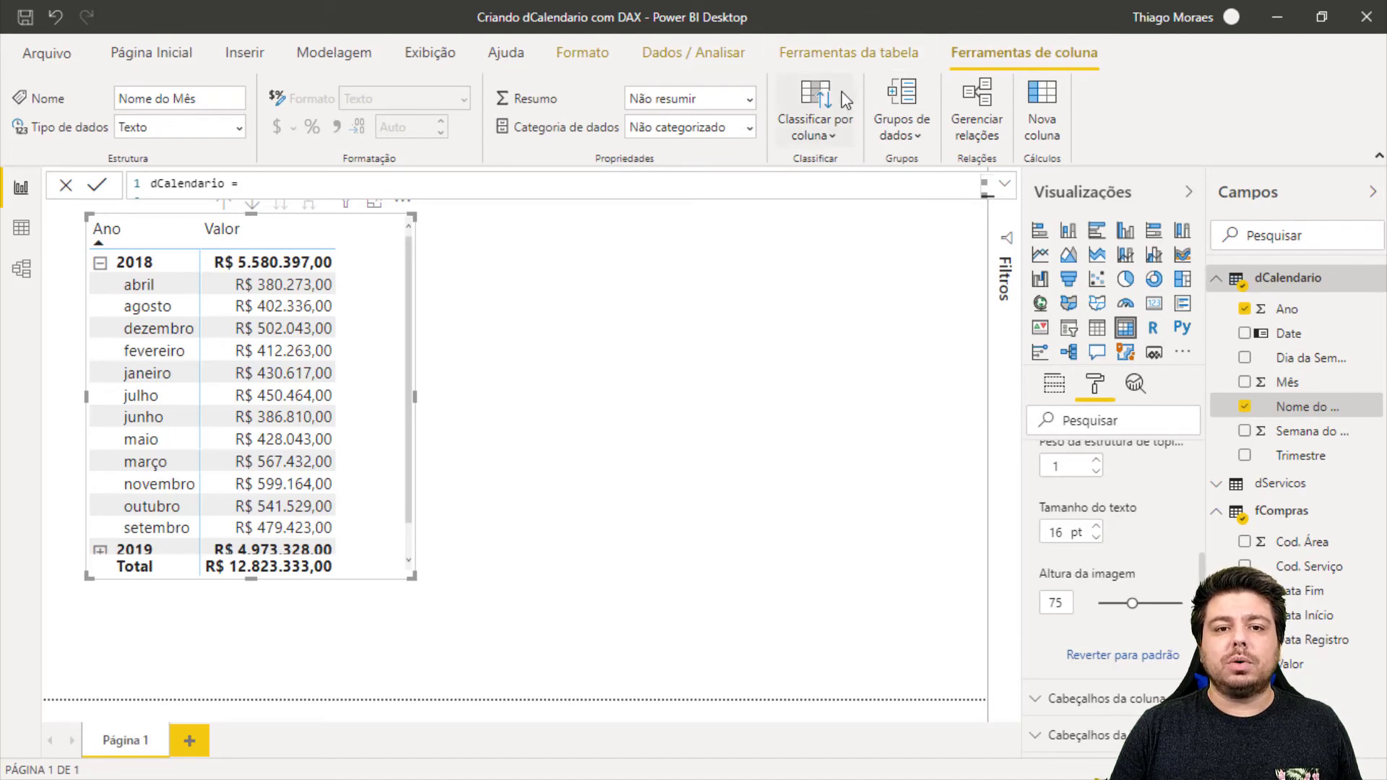
{"action": "left_click", "coordinate": [812, 130]}
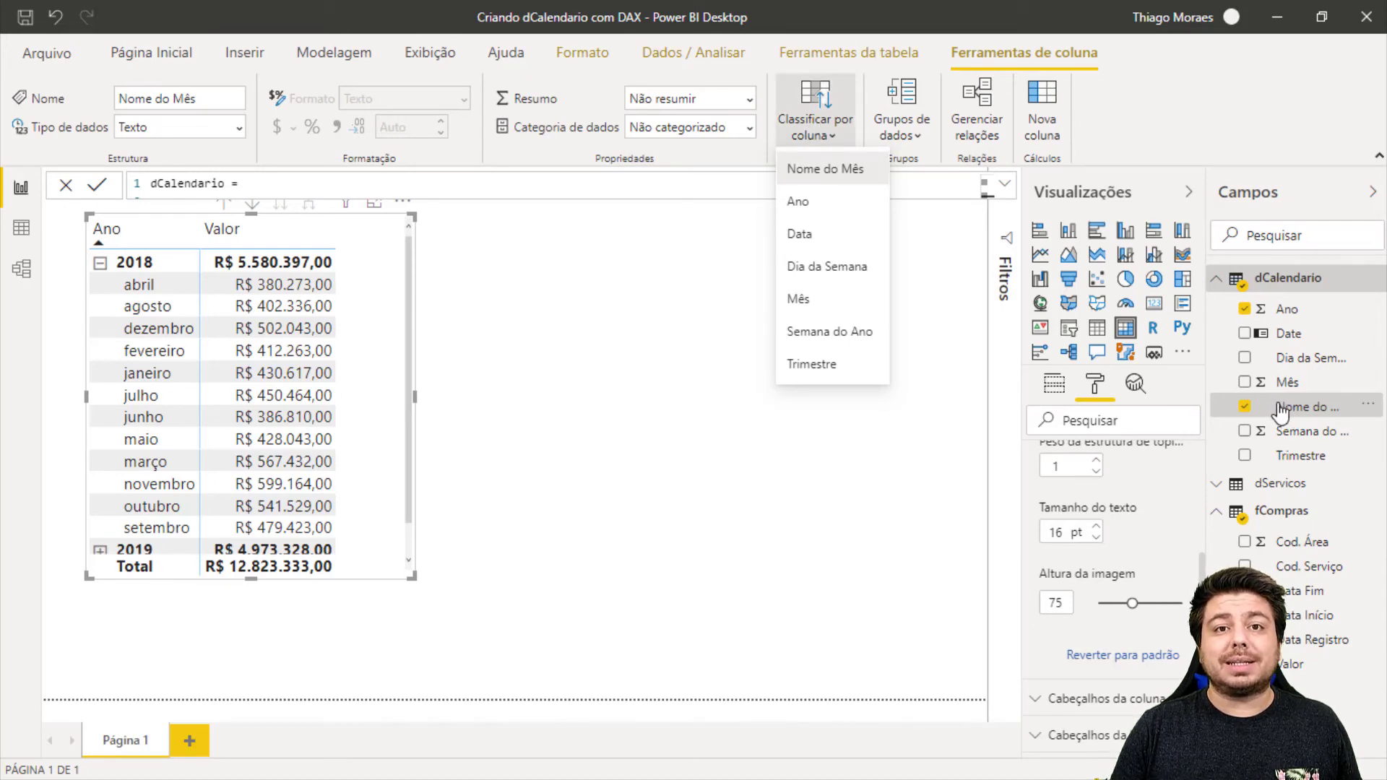
{"action": "left_click", "coordinate": [817, 301]}
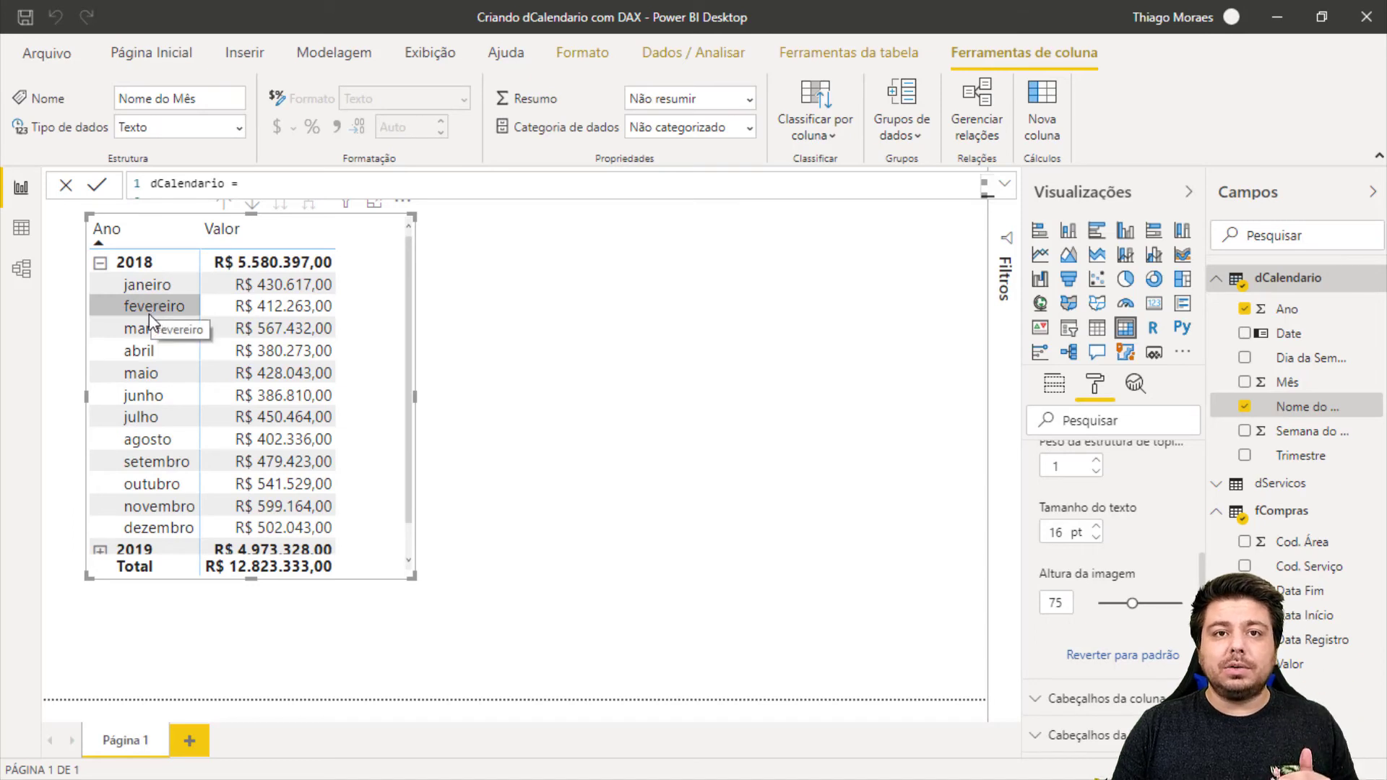
{"action": "left_click_drag", "start_coordinate": [376, 318], "coordinate": [384, 350]}
{"action": "left_click", "coordinate": [520, 217]}
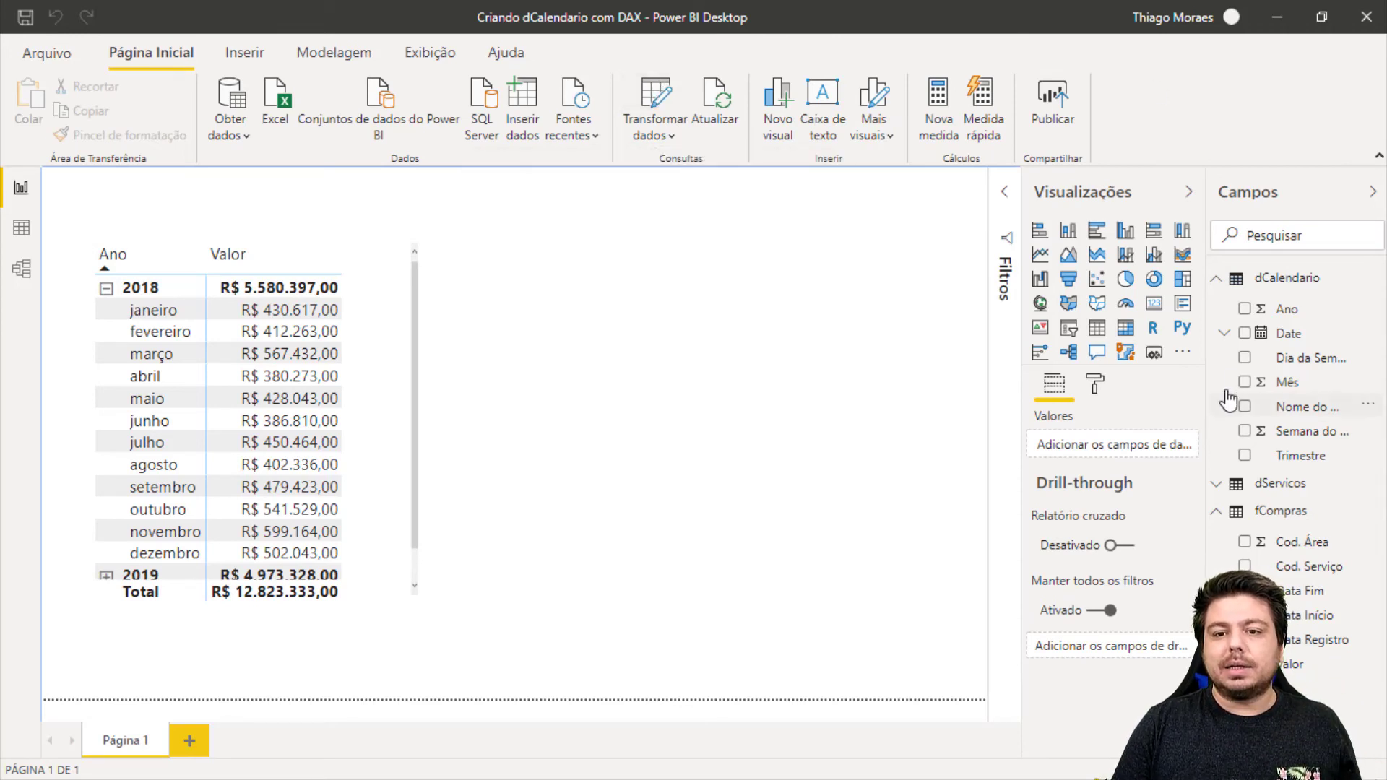
Step: Examine the automatic date hierarchy under the dCalendario Date field, including its Ano, Trimestre, Mês and Dia levels
{"action": "left_click", "coordinate": [1225, 337]}
{"action": "left_click", "coordinate": [1233, 358]}
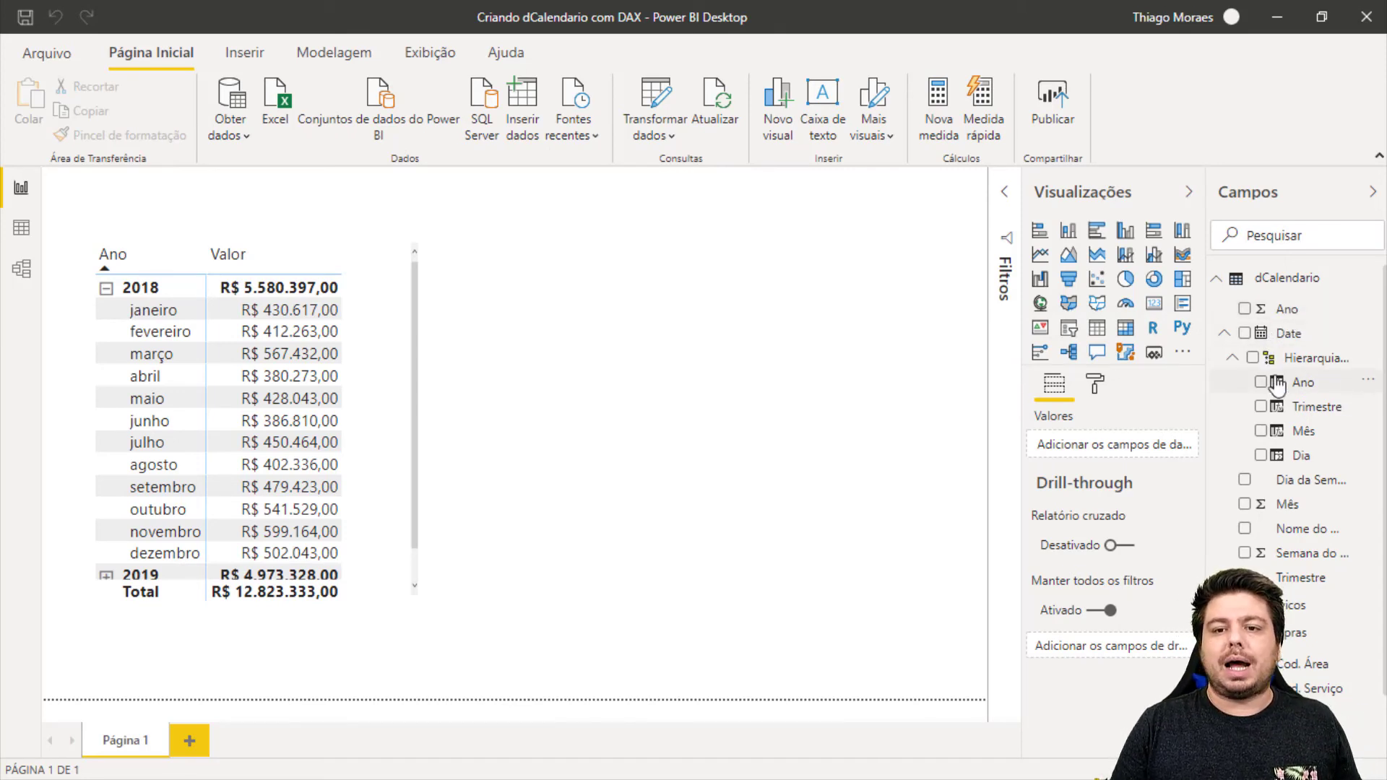
{"action": "left_click", "coordinate": [1232, 359]}
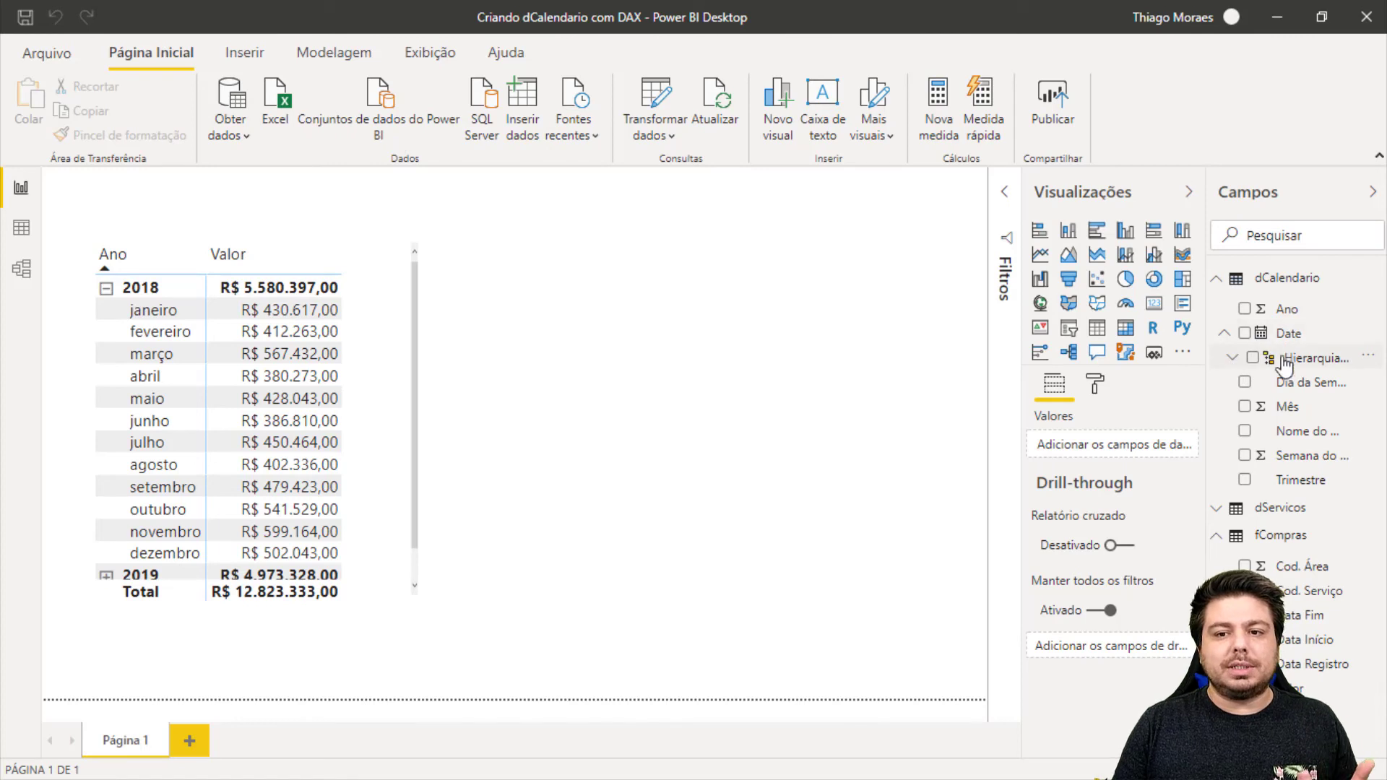
{"action": "left_click", "coordinate": [1220, 287]}
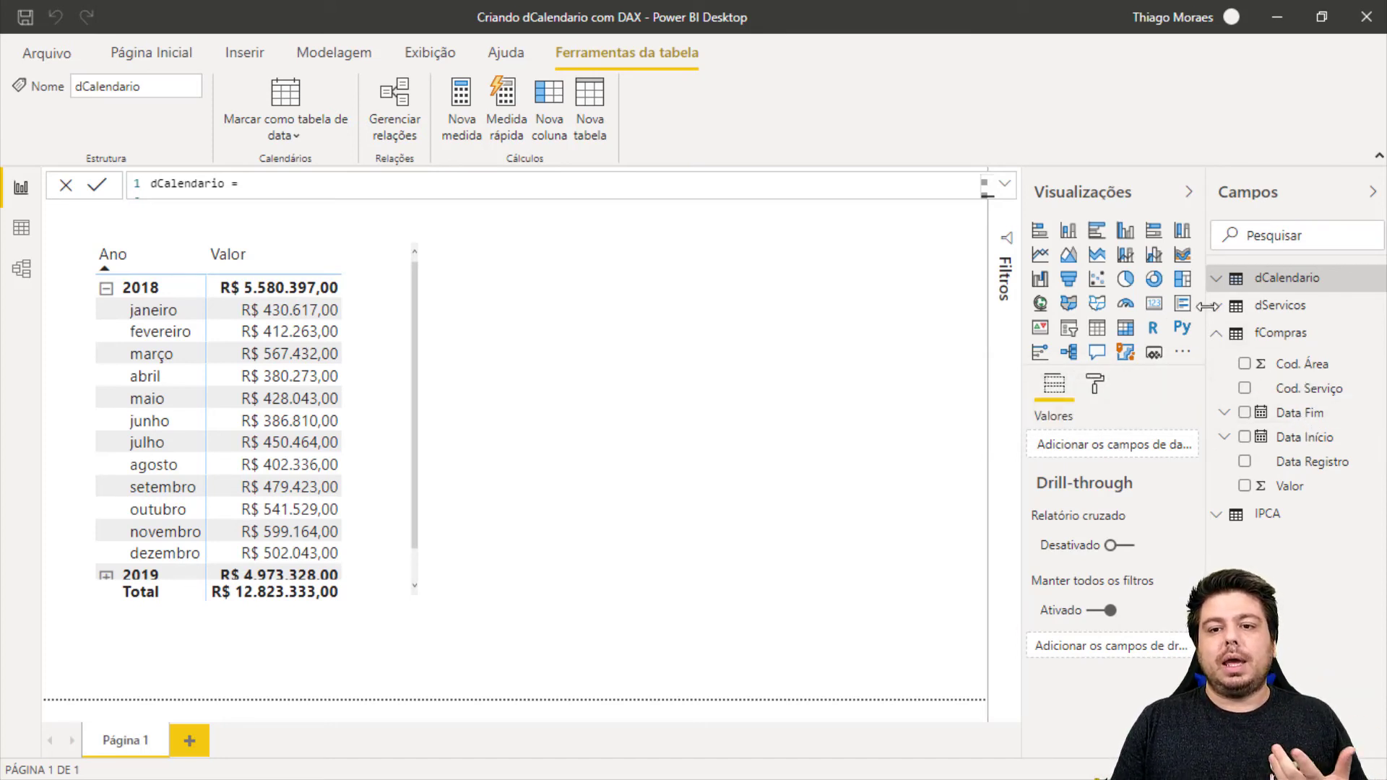
{"action": "left_click", "coordinate": [1218, 279]}
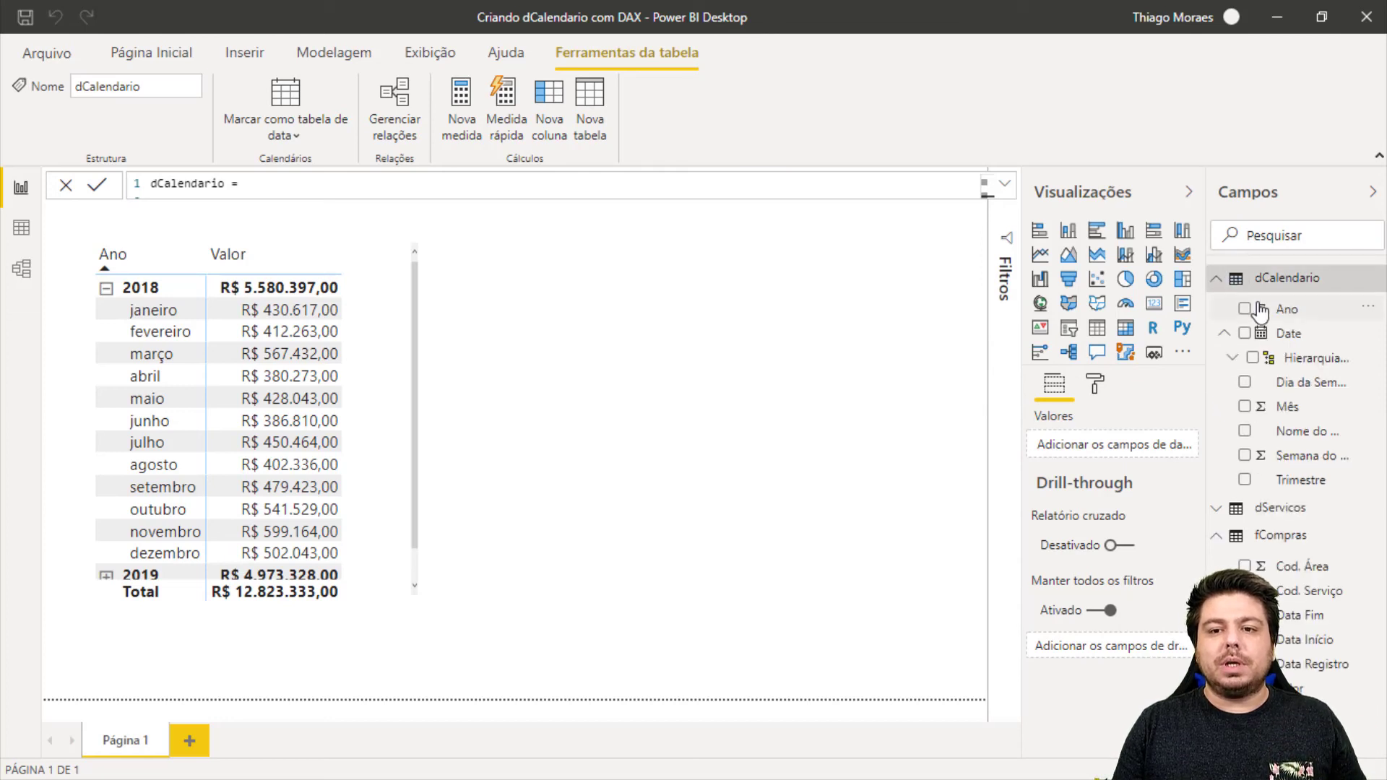
{"action": "left_click", "coordinate": [1235, 359]}
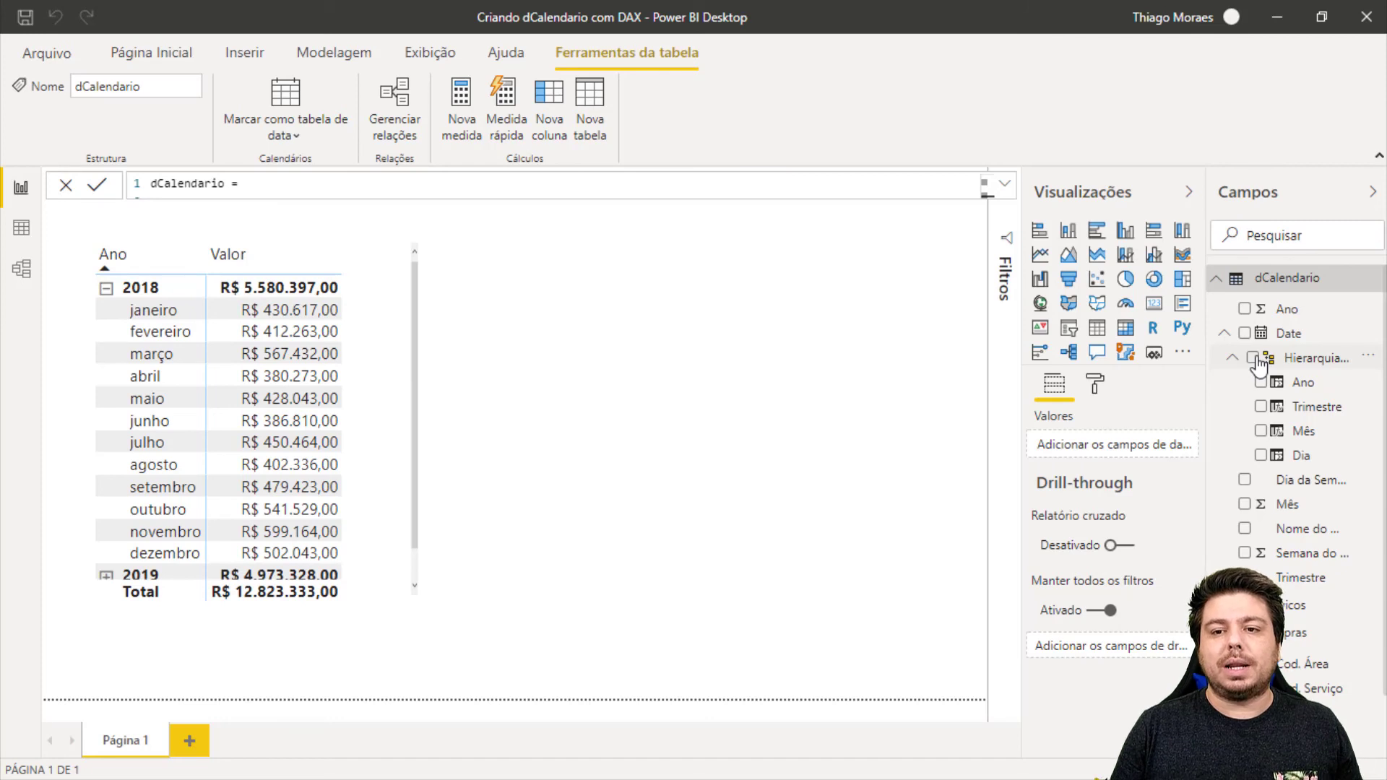
{"action": "left_click", "coordinate": [1226, 334]}
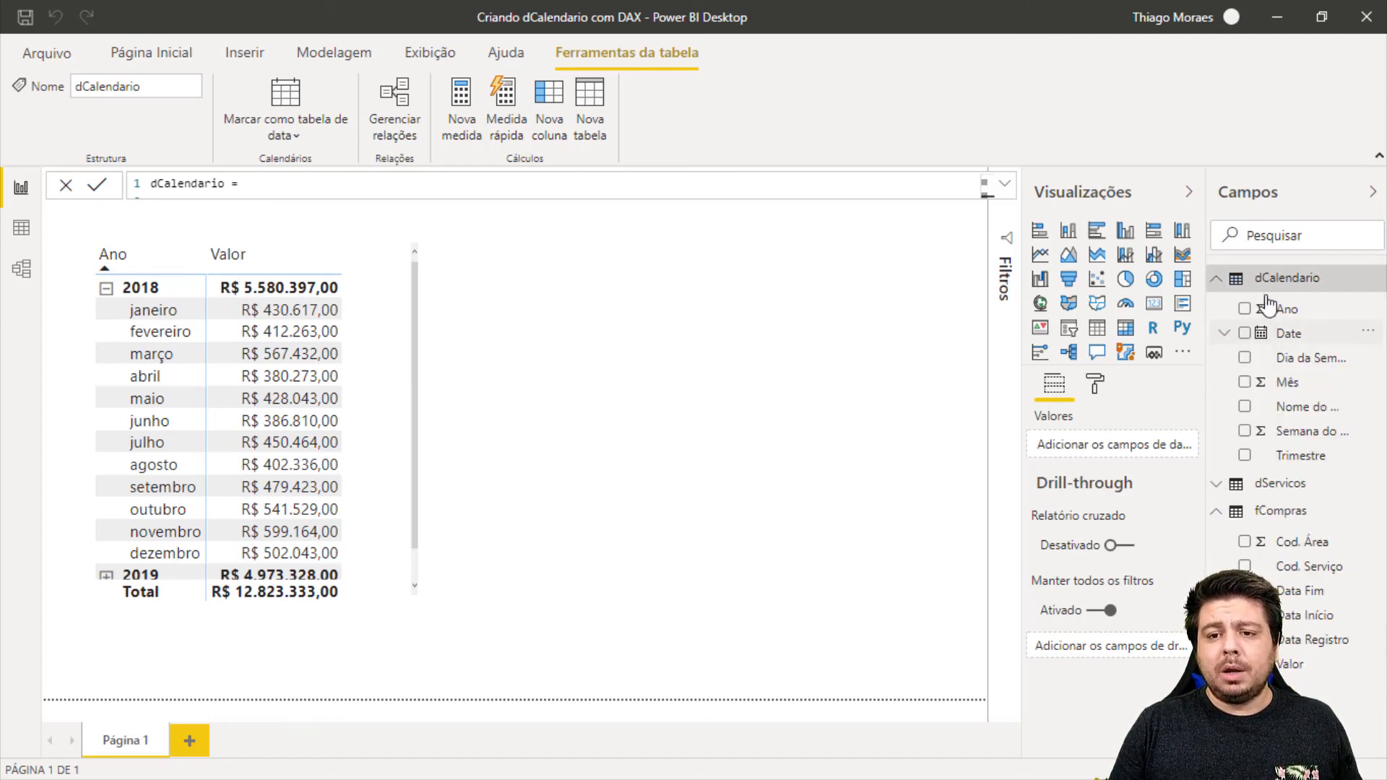
{"action": "left_click", "coordinate": [1225, 333]}
{"action": "left_click", "coordinate": [1225, 333]}
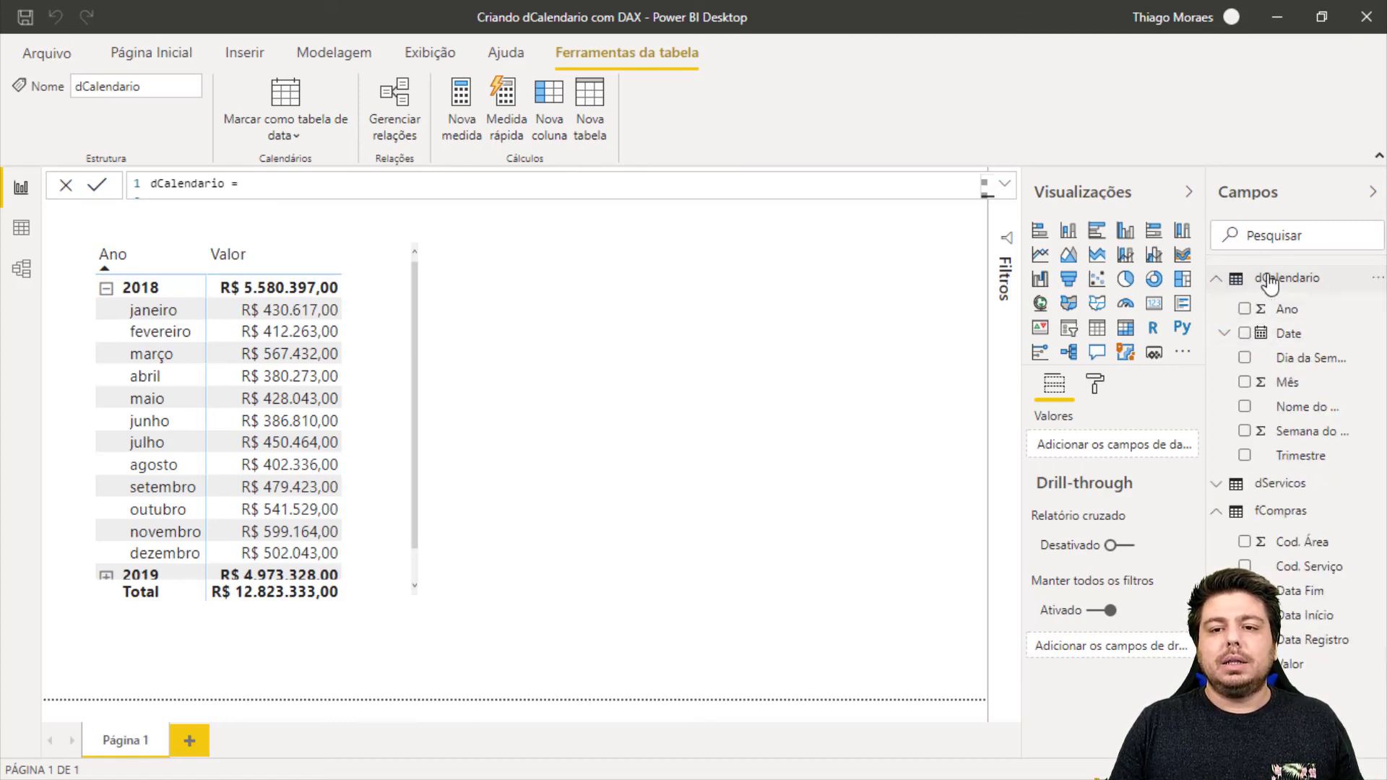
{"action": "left_click", "coordinate": [1261, 285]}
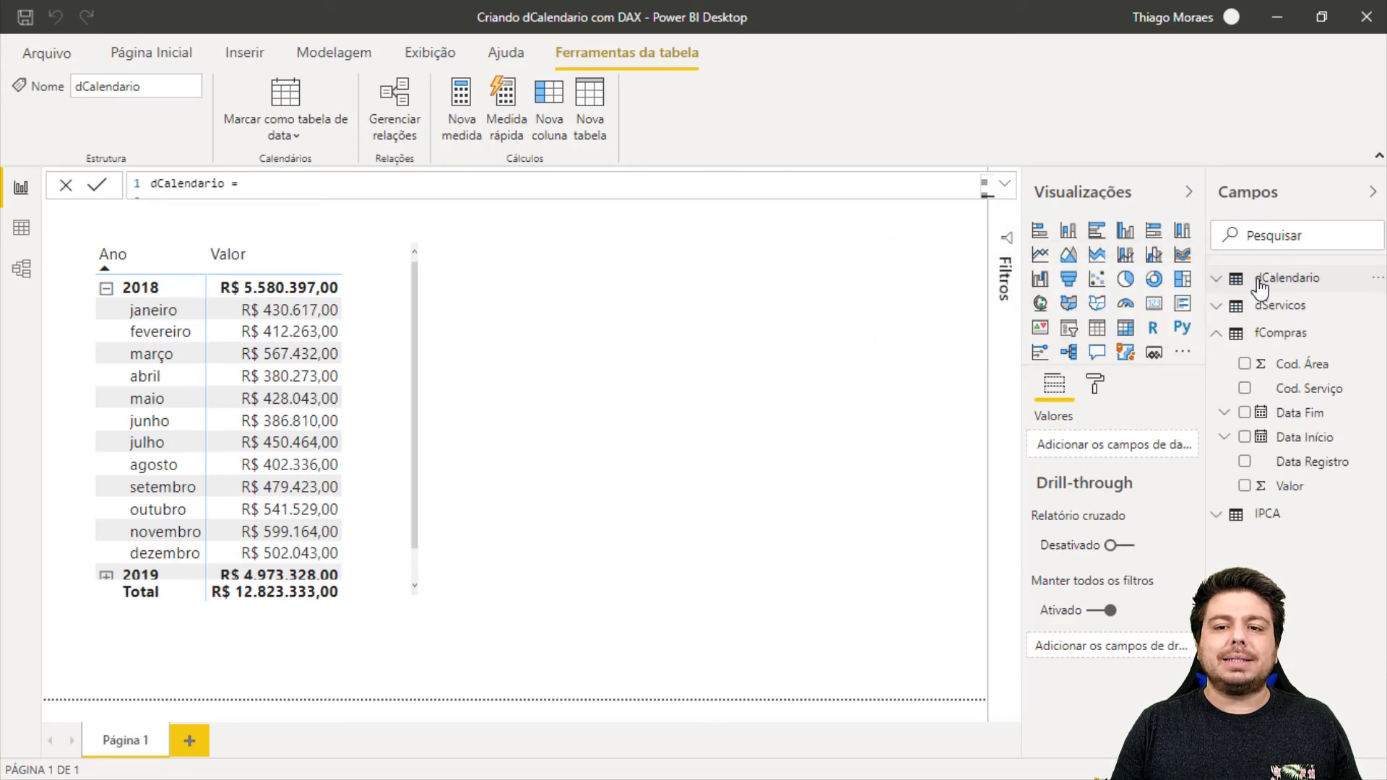
{"action": "left_click", "coordinate": [1263, 286]}
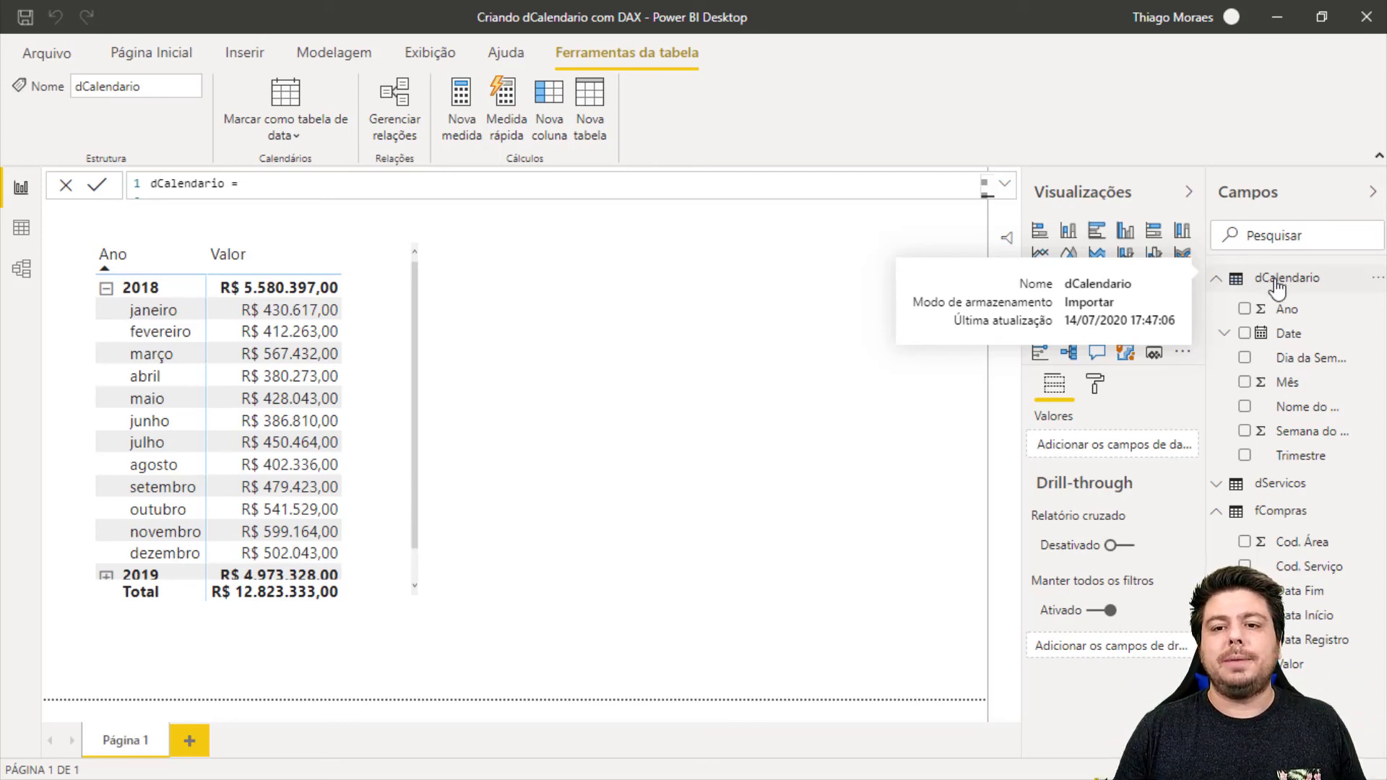
Step: Mark dCalendario as a date table, using Date as its date column
{"action": "left_click", "coordinate": [1272, 288]}
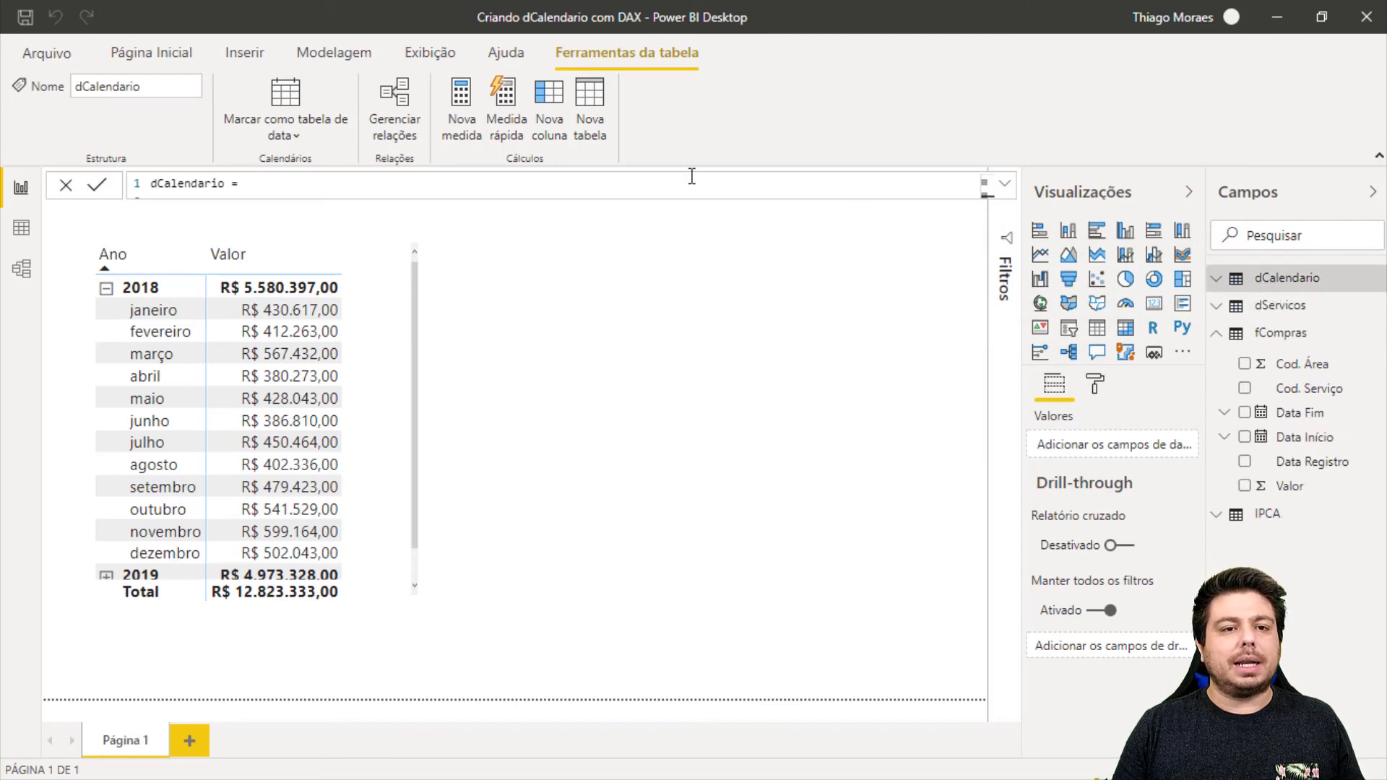
{"action": "left_click", "coordinate": [293, 133]}
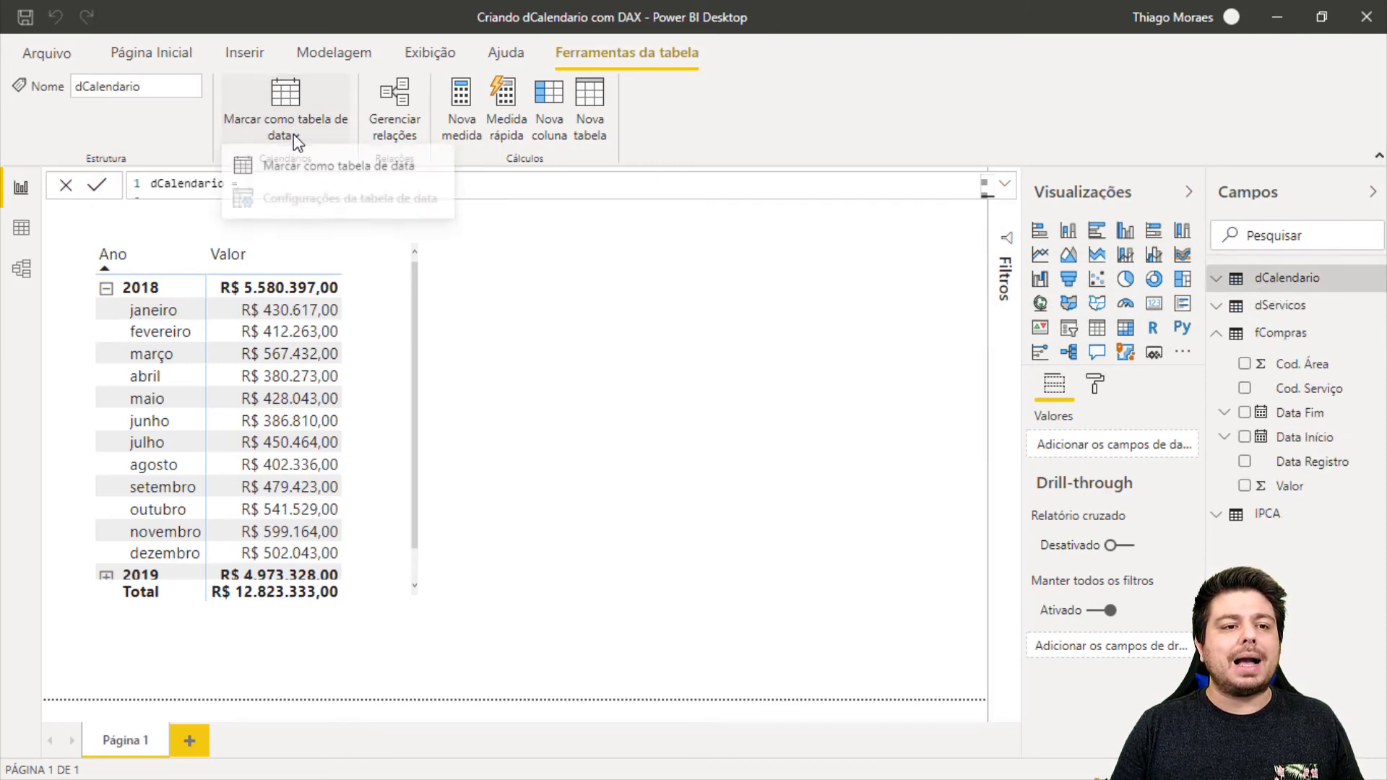
{"action": "left_click", "coordinate": [332, 171]}
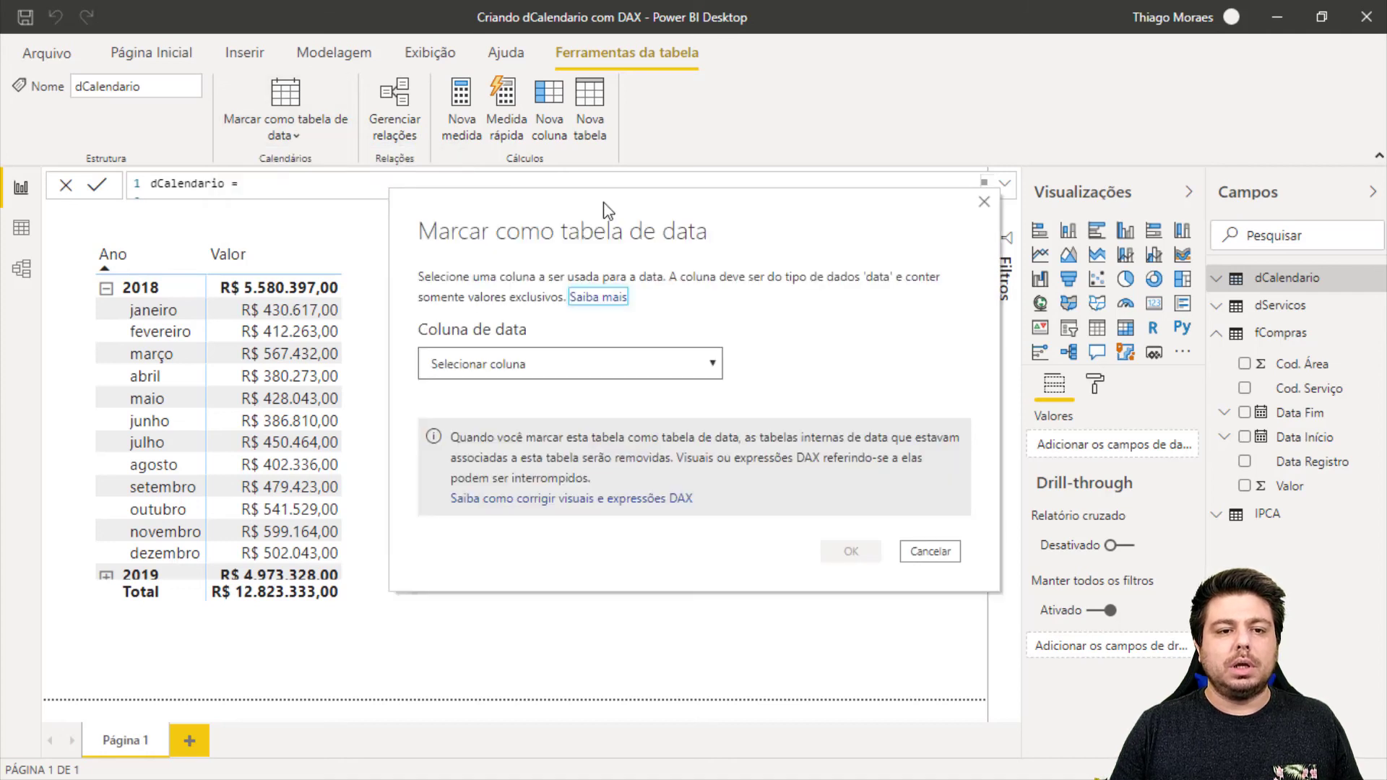
{"action": "left_click", "coordinate": [634, 345]}
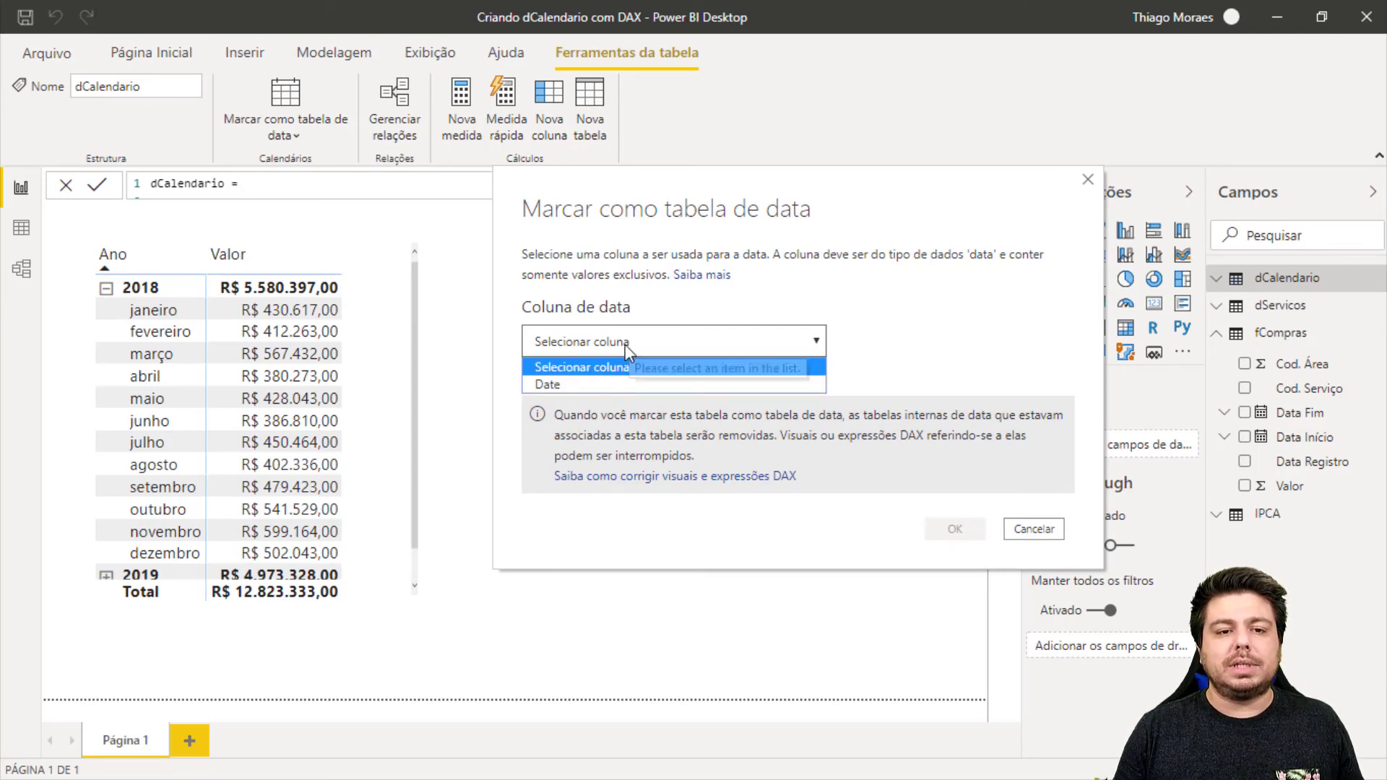
{"action": "left_click", "coordinate": [573, 384]}
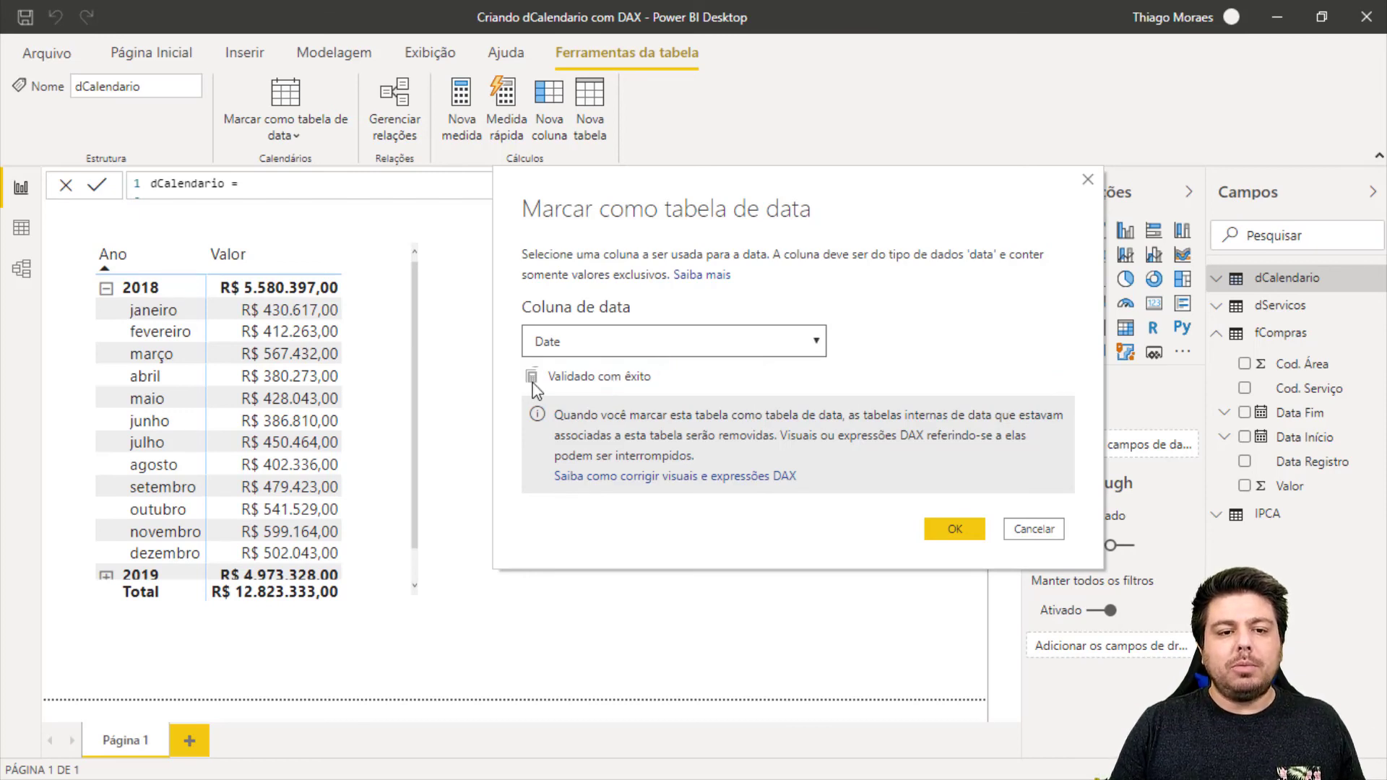
{"action": "left_click", "coordinate": [584, 344]}
{"action": "left_click", "coordinate": [584, 344]}
{"action": "left_click", "coordinate": [577, 351]}
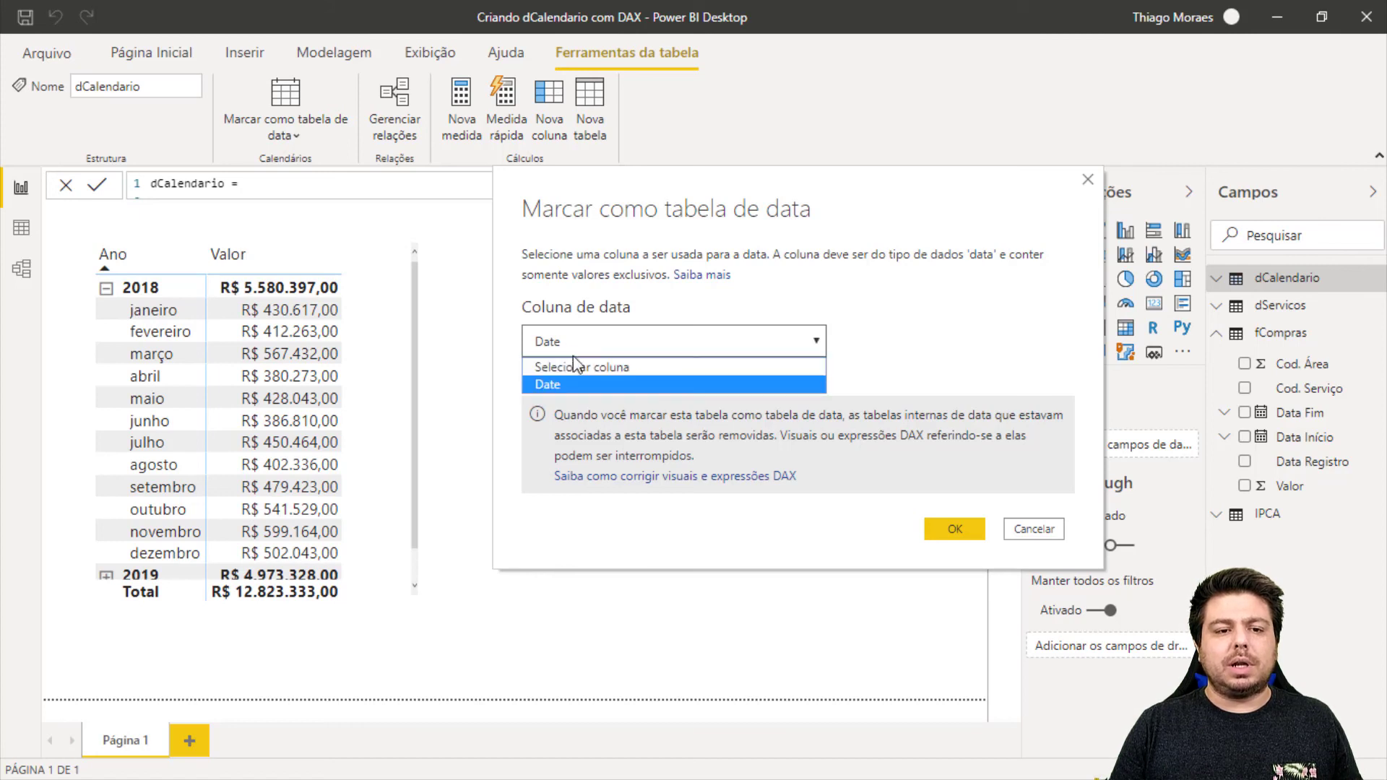
{"action": "left_click", "coordinate": [571, 383]}
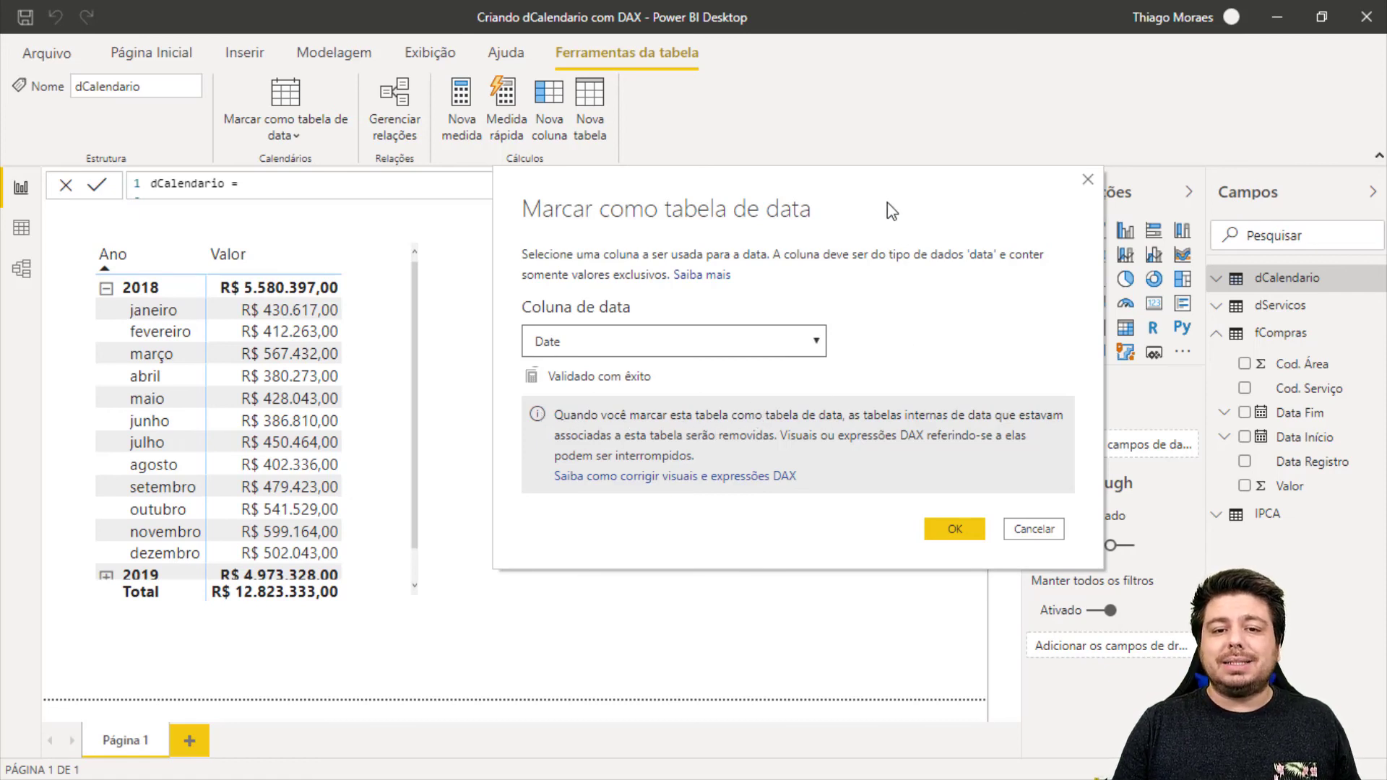
{"action": "left_click_drag", "start_coordinate": [887, 203], "coordinate": [663, 192]}
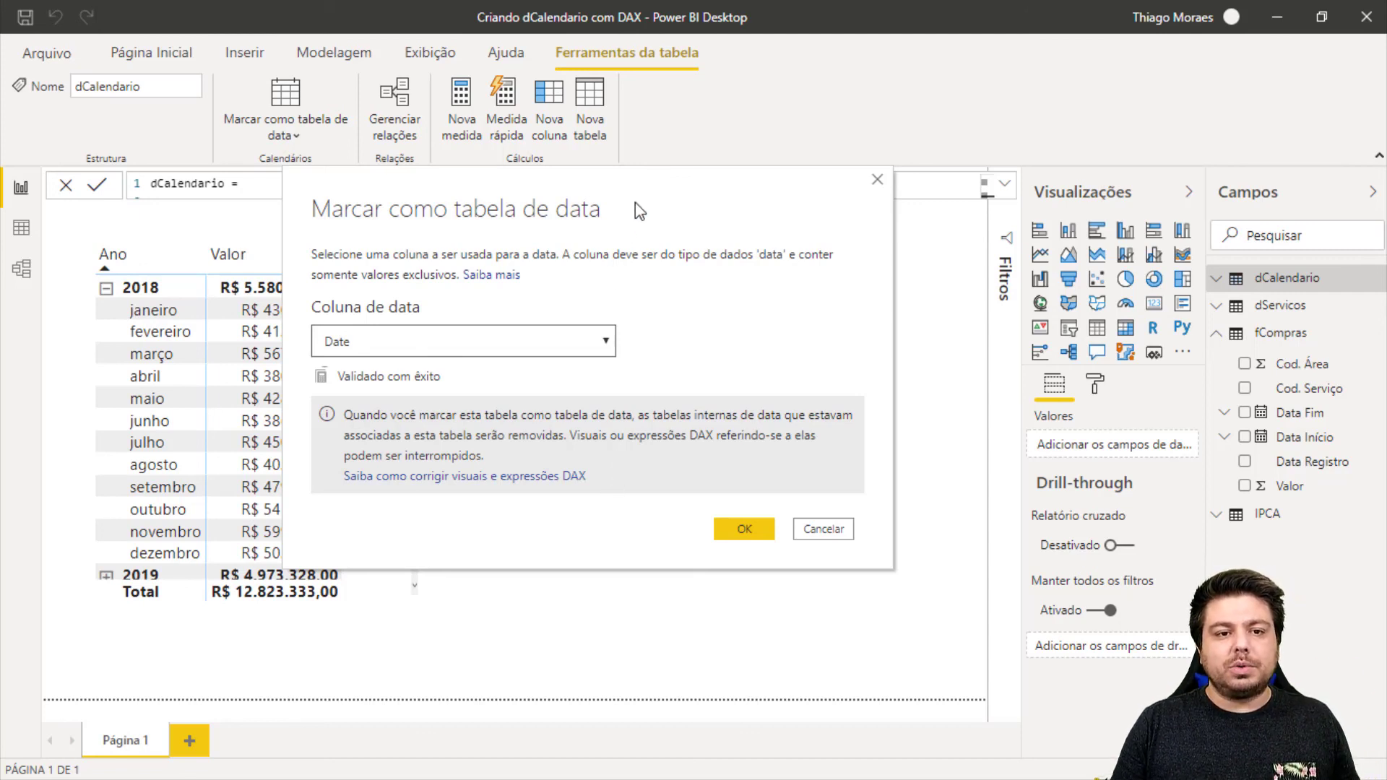
{"action": "mouse_move", "coordinate": [644, 194]}
{"action": "left_mouse_down"}
{"action": "mouse_move", "coordinate": [663, 217]}
{"action": "mouse_move", "coordinate": [651, 211]}
{"action": "left_mouse_up"}
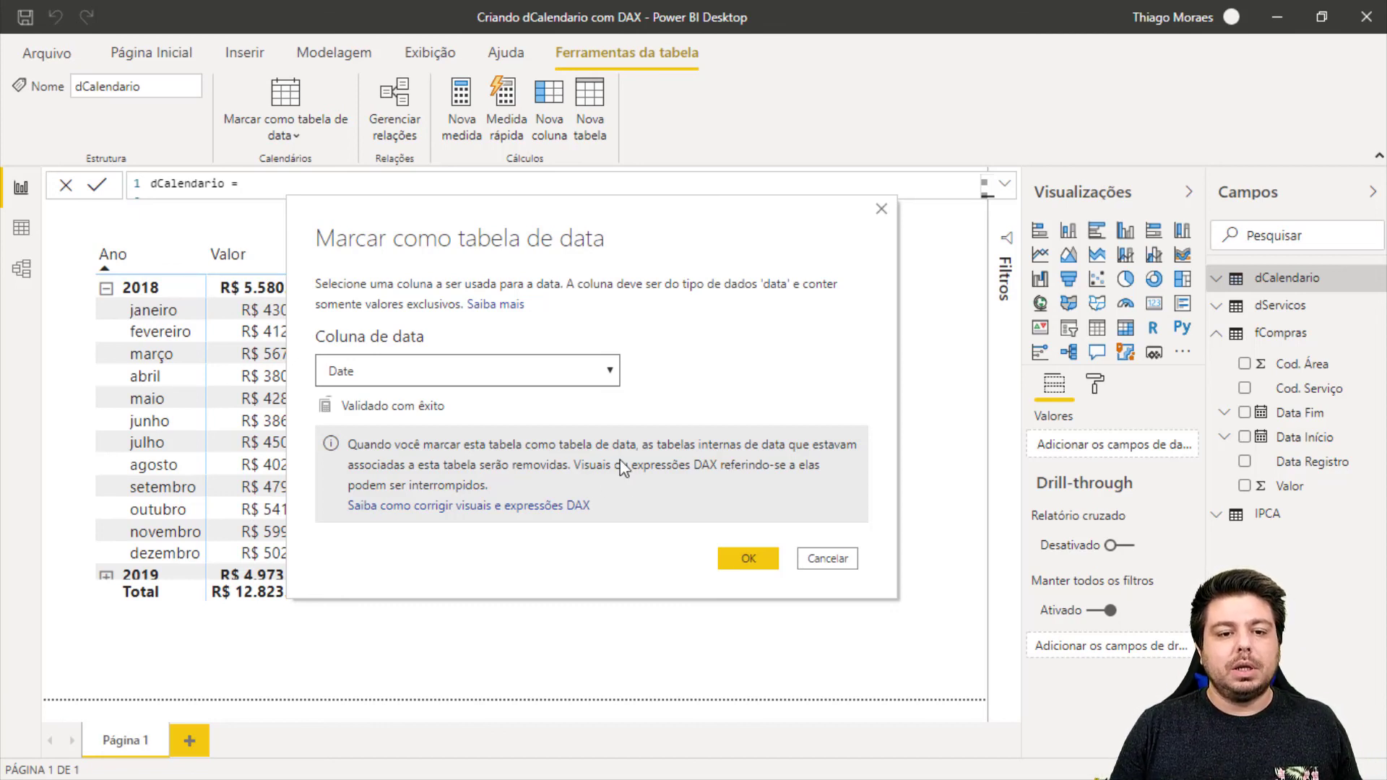
{"action": "left_click", "coordinate": [744, 563]}
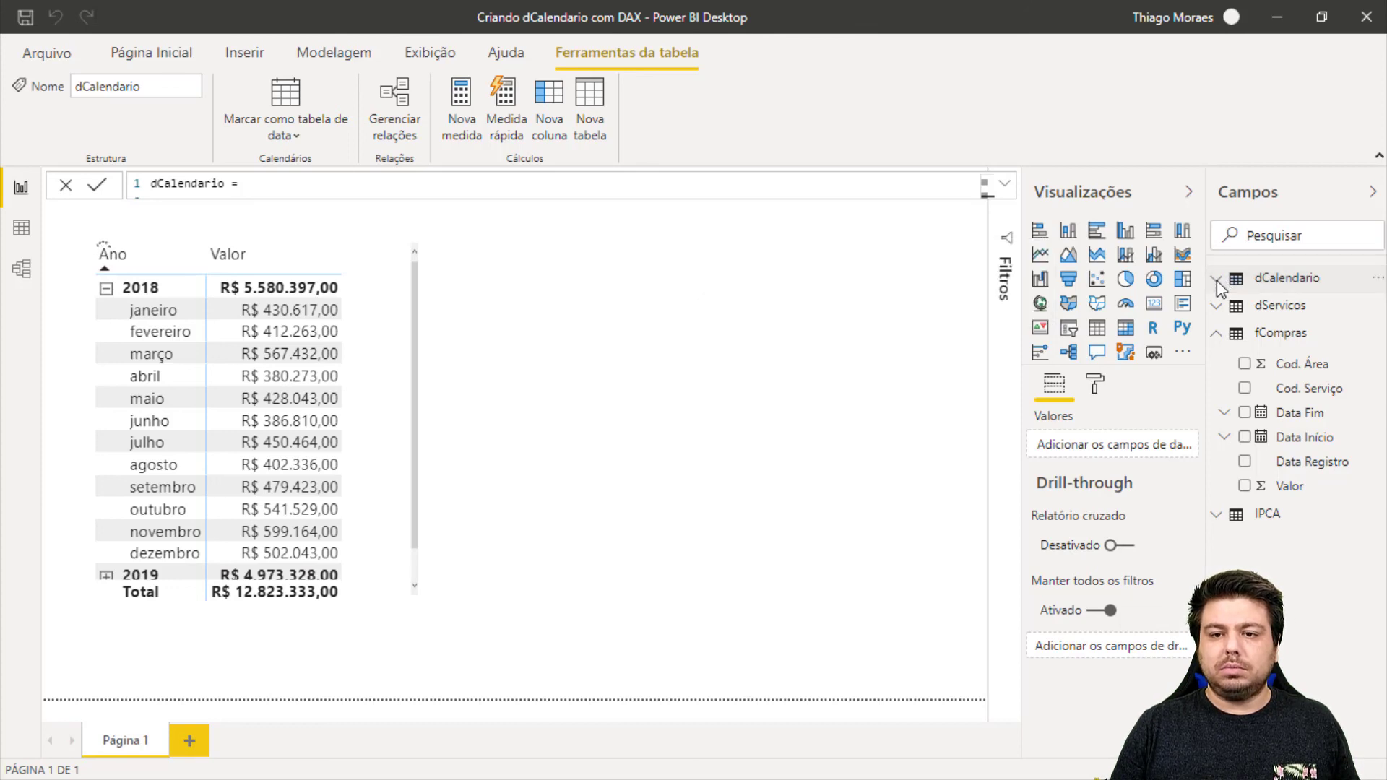
Step: Check the Date field in dCalendario for its hierarchy, and collapse the dCalendario and fCompras field lists
{"action": "left_click", "coordinate": [1218, 280]}
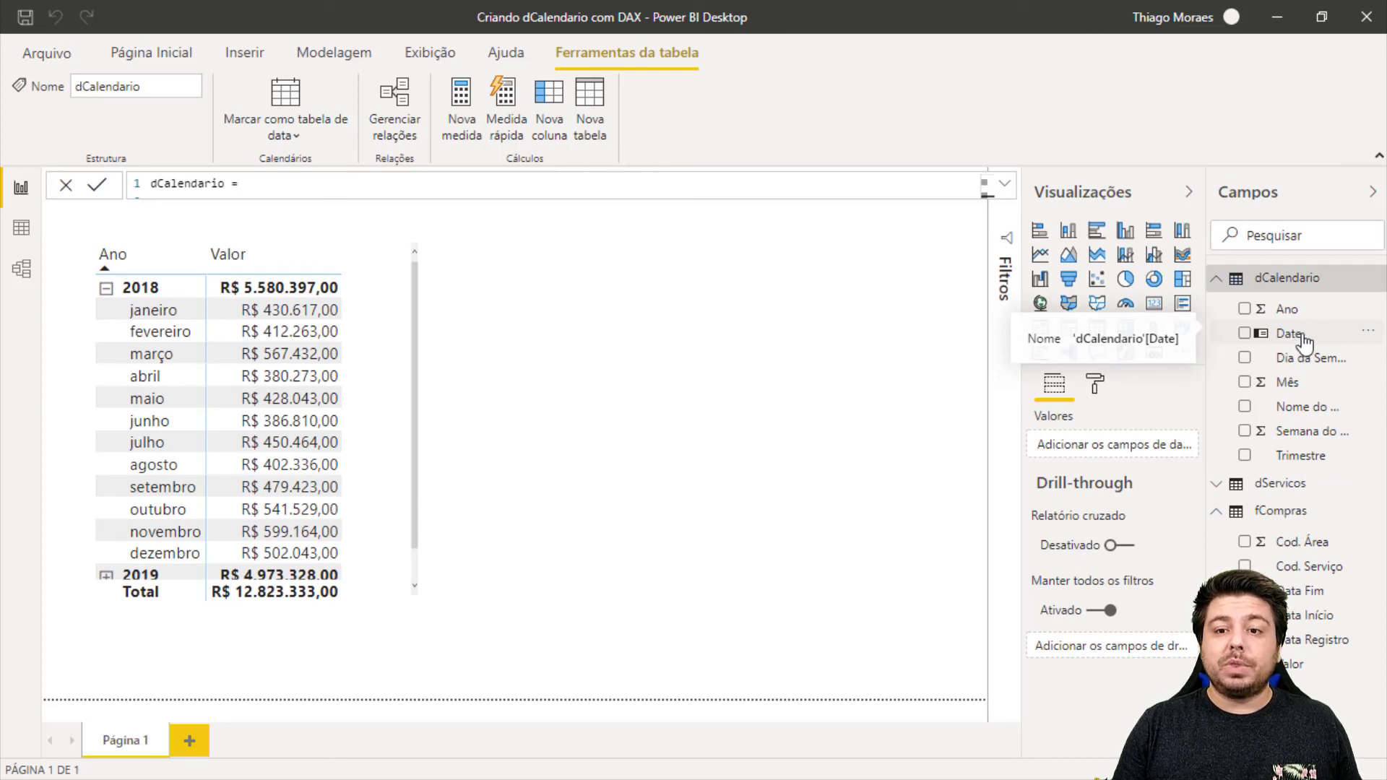
{"action": "left_click", "coordinate": [1220, 281]}
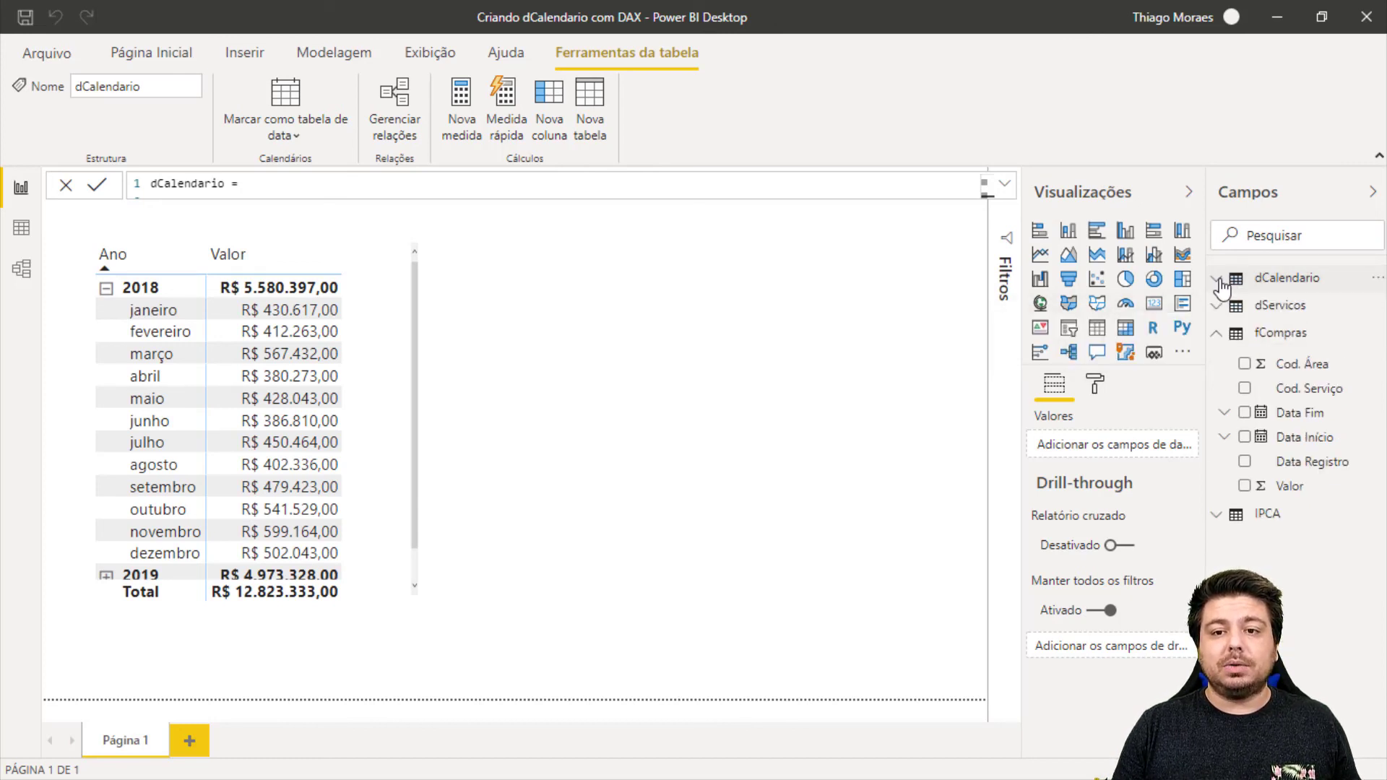
{"action": "left_click", "coordinate": [1221, 338]}
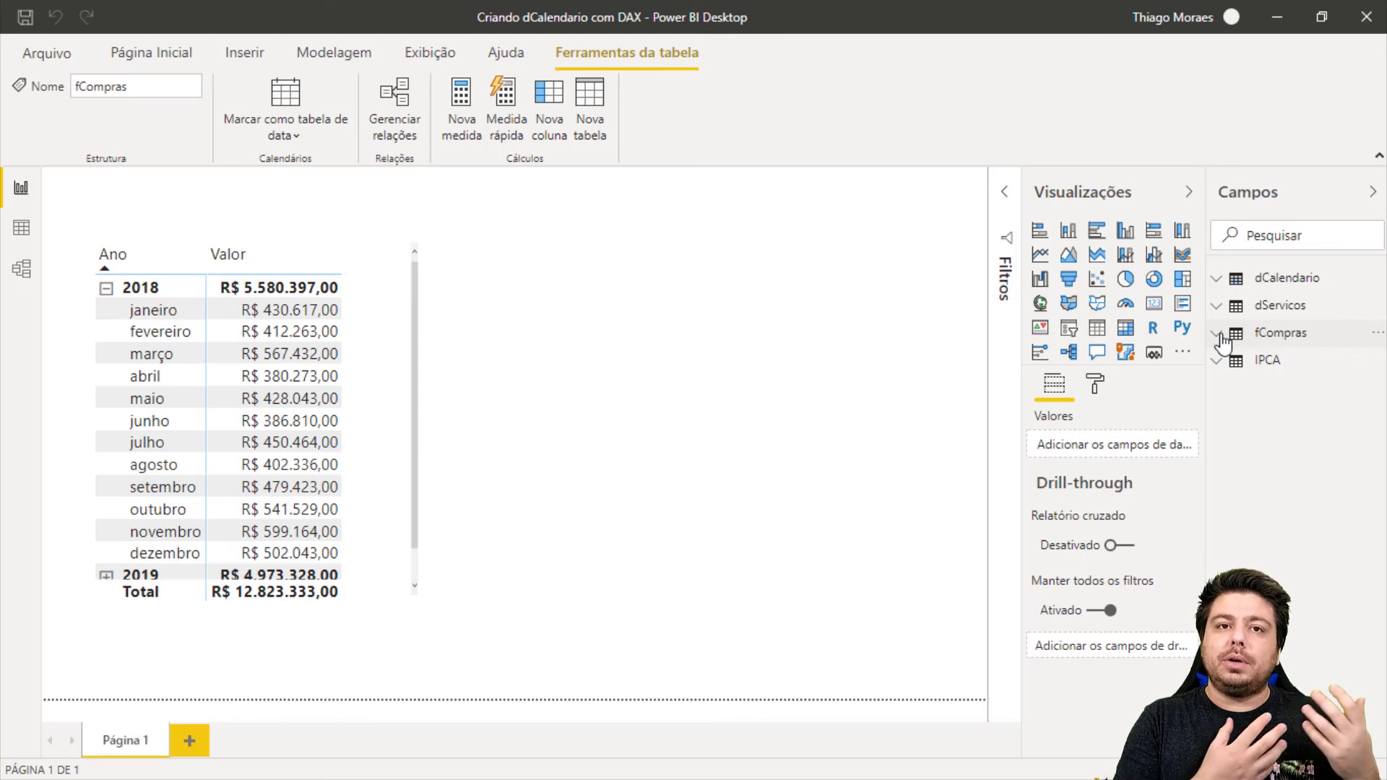
Step: Select the matrix and show the full DAX formula of the dCalendario table for review
{"action": "left_click", "coordinate": [370, 303]}
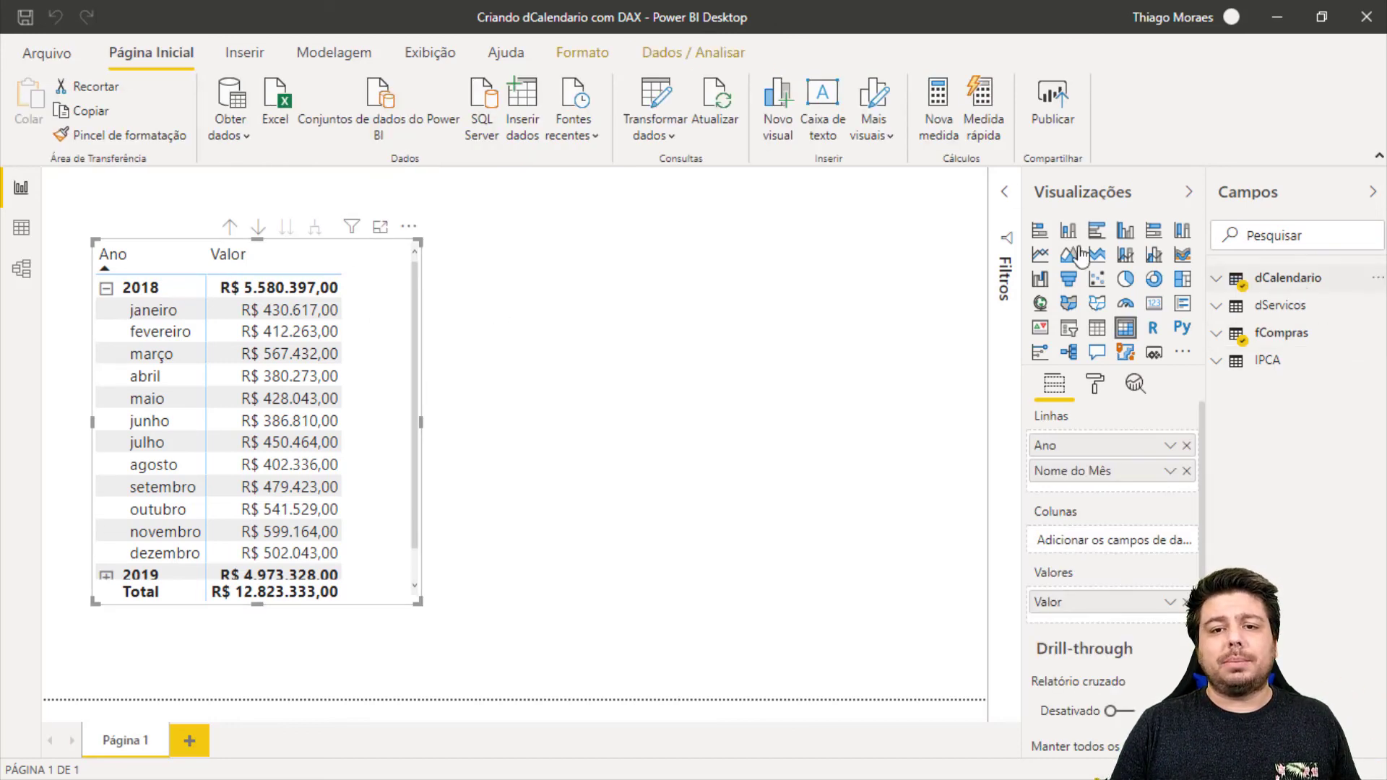
{"action": "left_click", "coordinate": [1306, 284]}
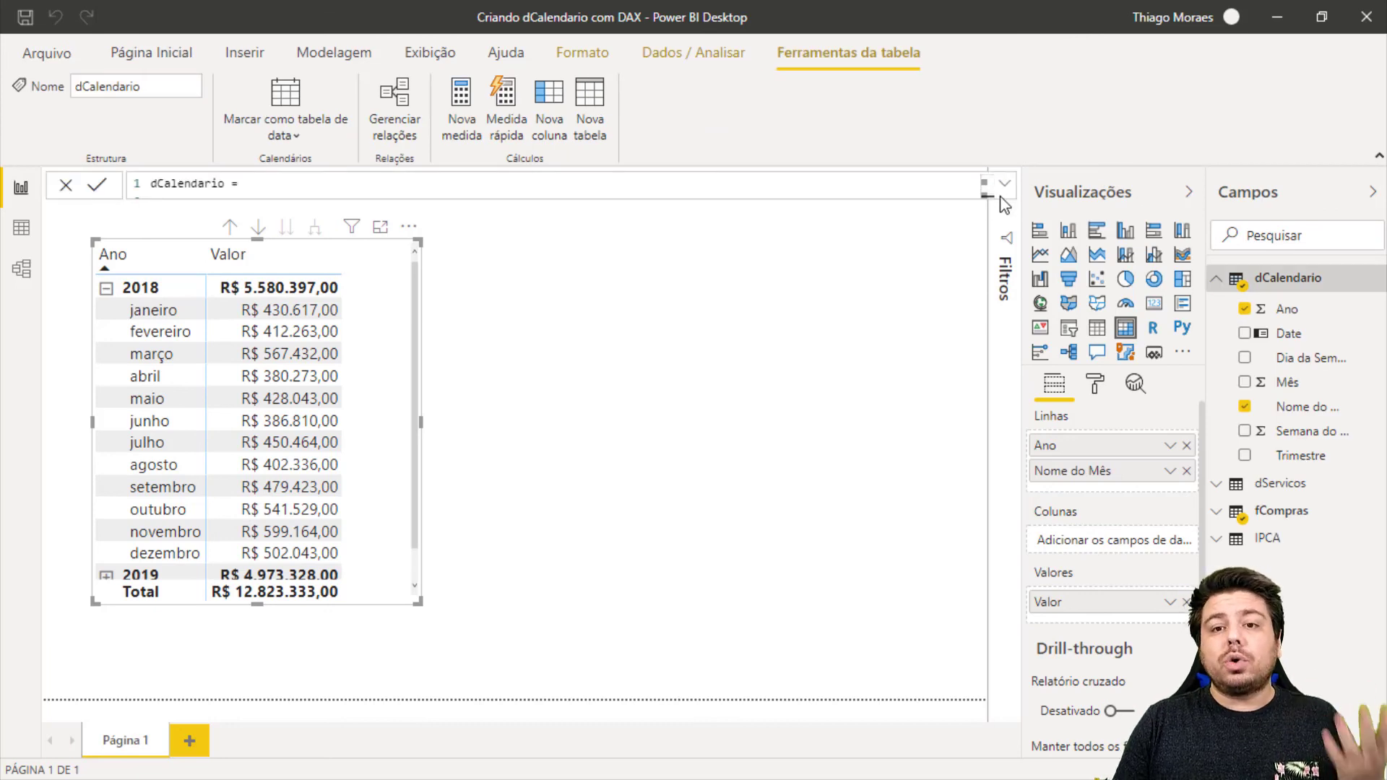
{"action": "left_click", "coordinate": [1005, 189]}
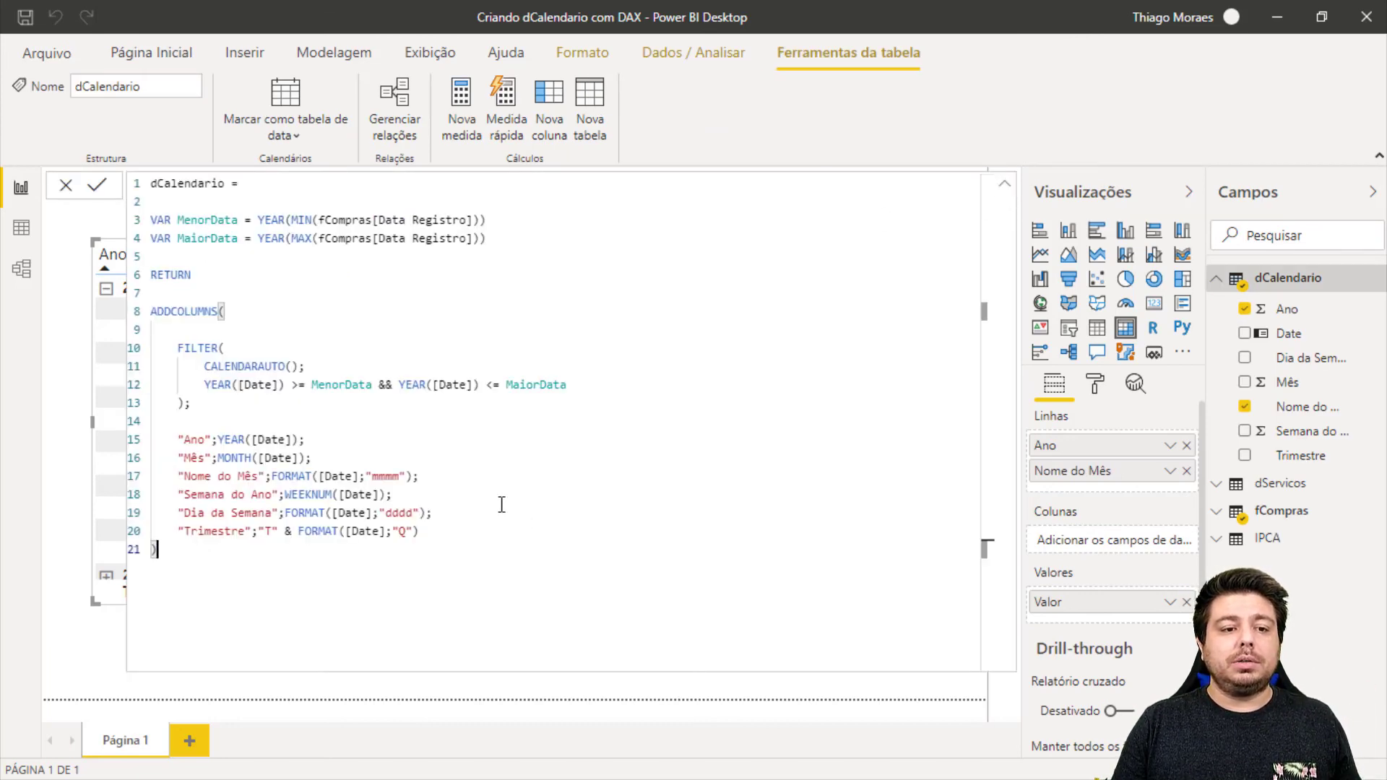
{"action": "left_click", "coordinate": [480, 533]}
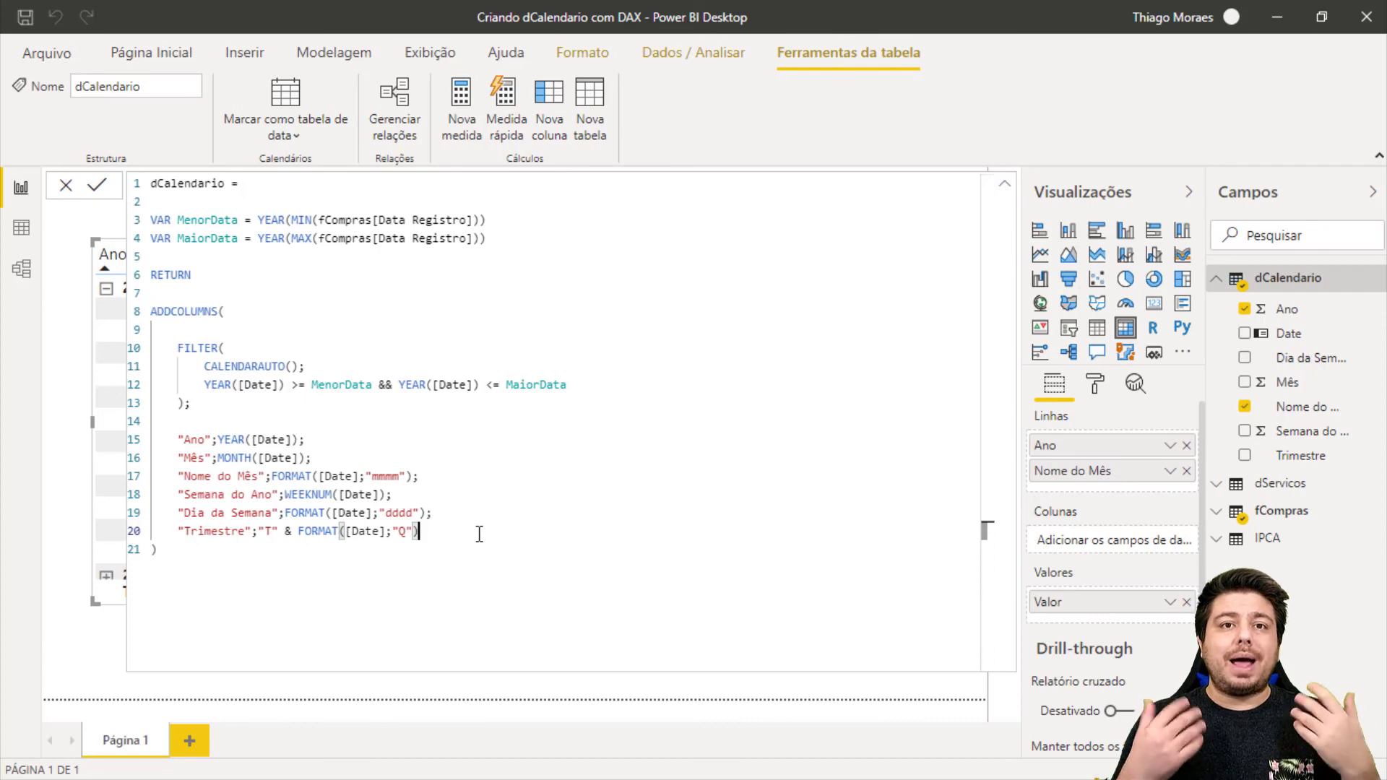